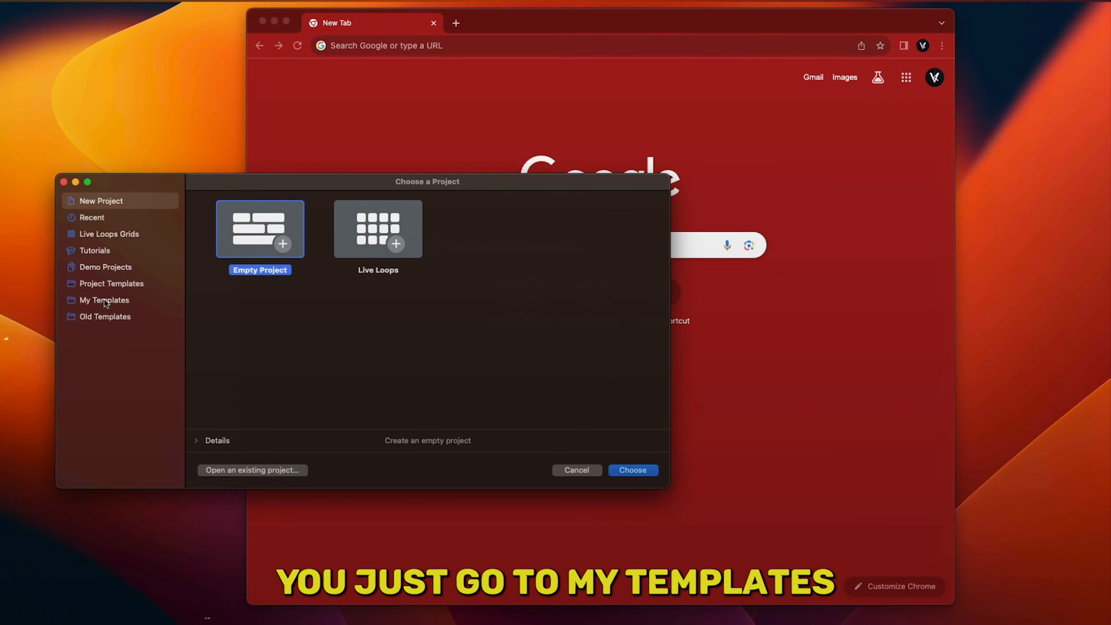
Create a new project from the saved "[V4] Beat Template" in My Templates
{"action": "left_click", "coordinate": [107, 302]}
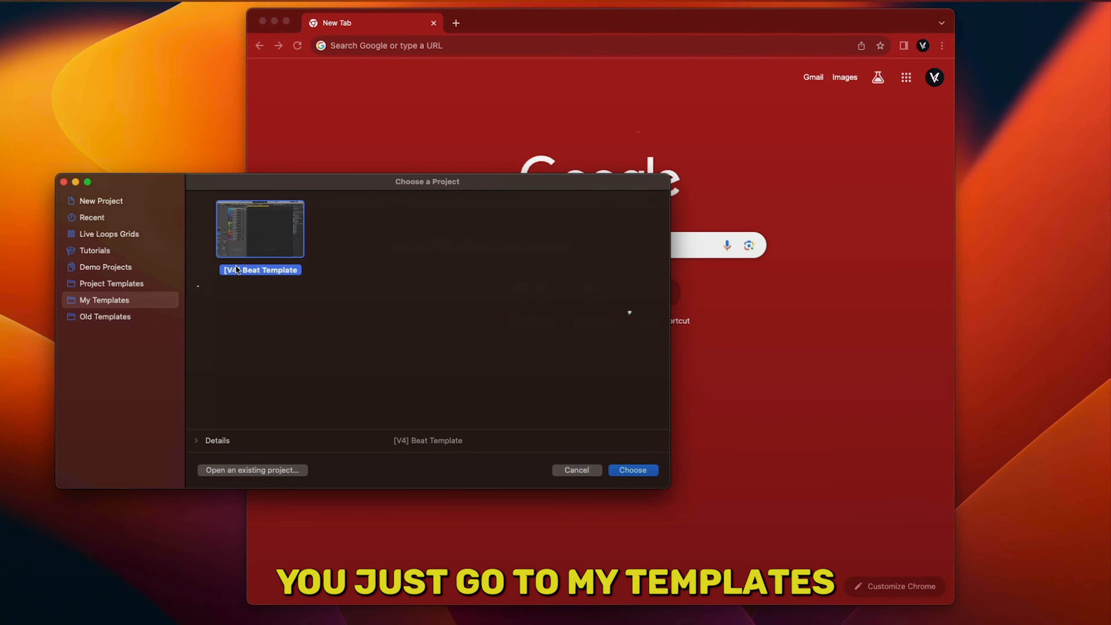
{"action": "left_click", "coordinate": [991, 532]}
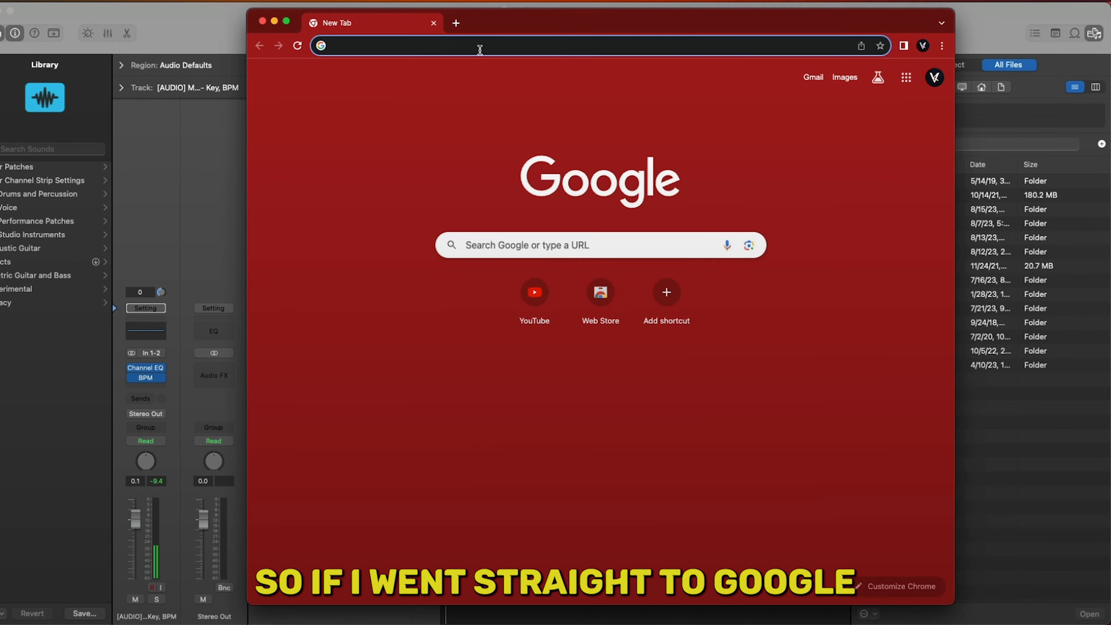
Switch to Chrome and search Google for "hip hop drum samples"
{"action": "left_click", "coordinate": [479, 51]}
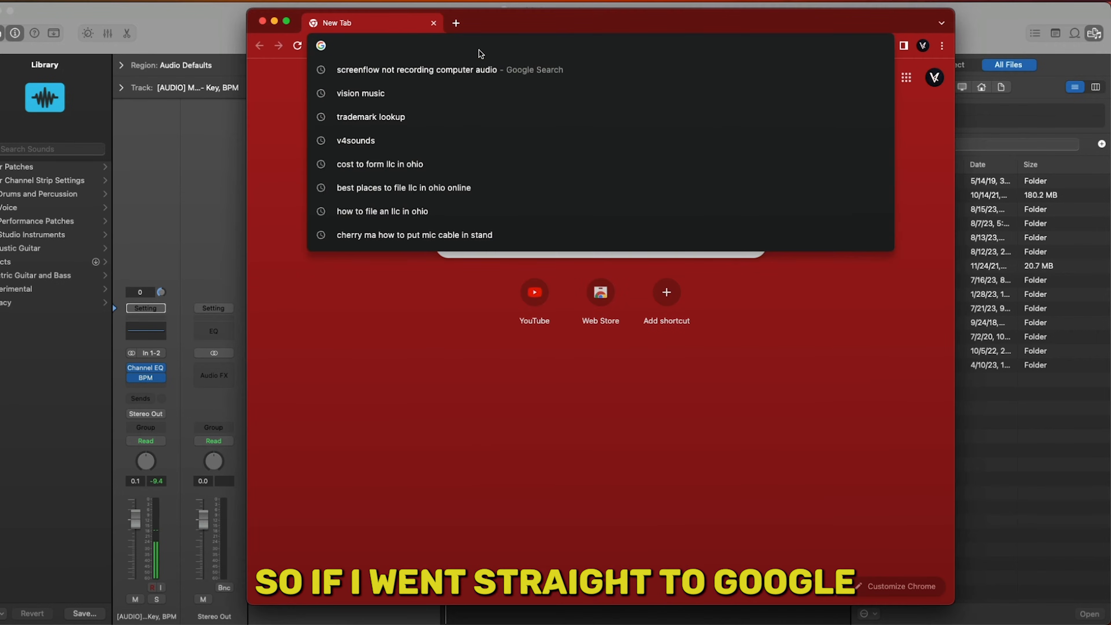
{"action": "type", "text": "hip hop dr"}
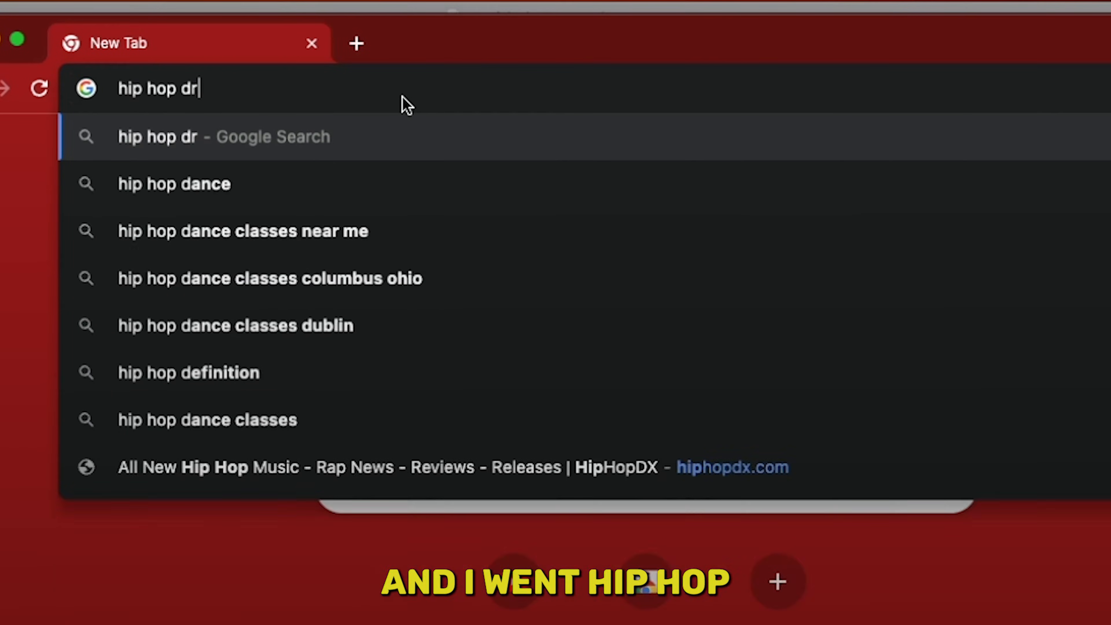
{"action": "type", "text": "um samples"}
{"action": "key", "text": "Return"}
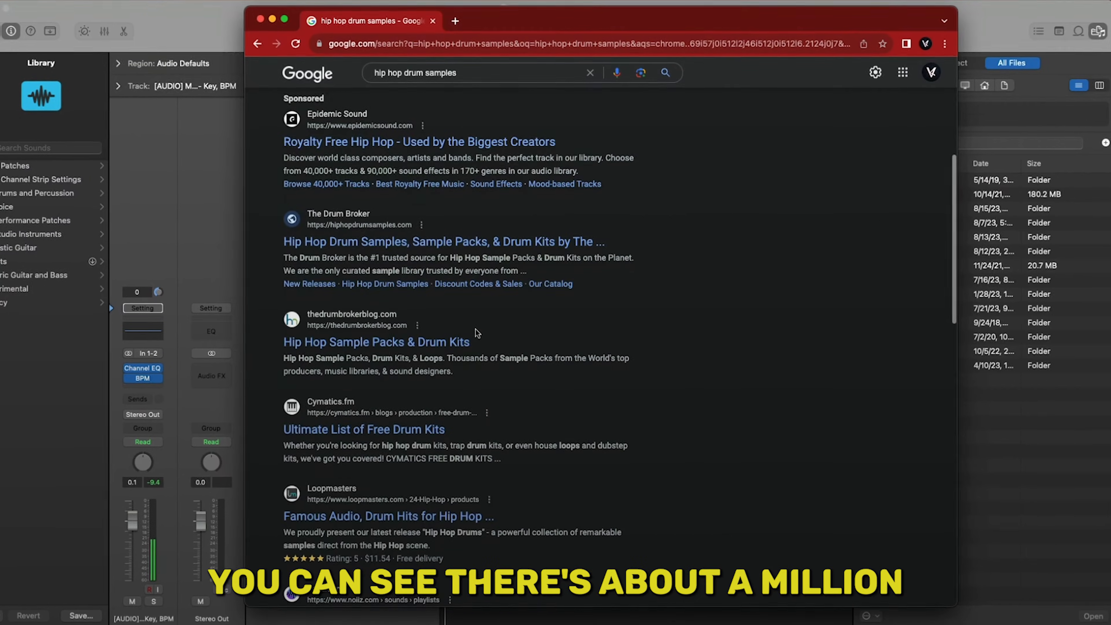
Look through the search results and the sample packs on the Cymatics free drum kits page
{"action": "scroll", "coordinate": [475, 328], "scroll_direction": "down", "scroll_amount": 10}
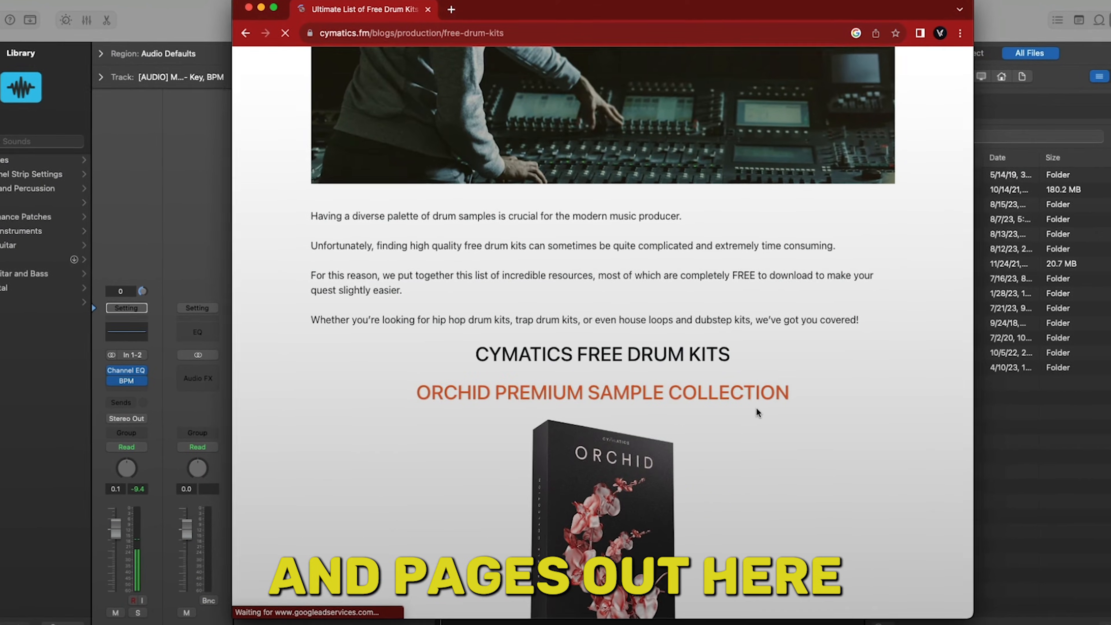
{"action": "scroll", "coordinate": [756, 408], "scroll_direction": "down", "scroll_amount": 15}
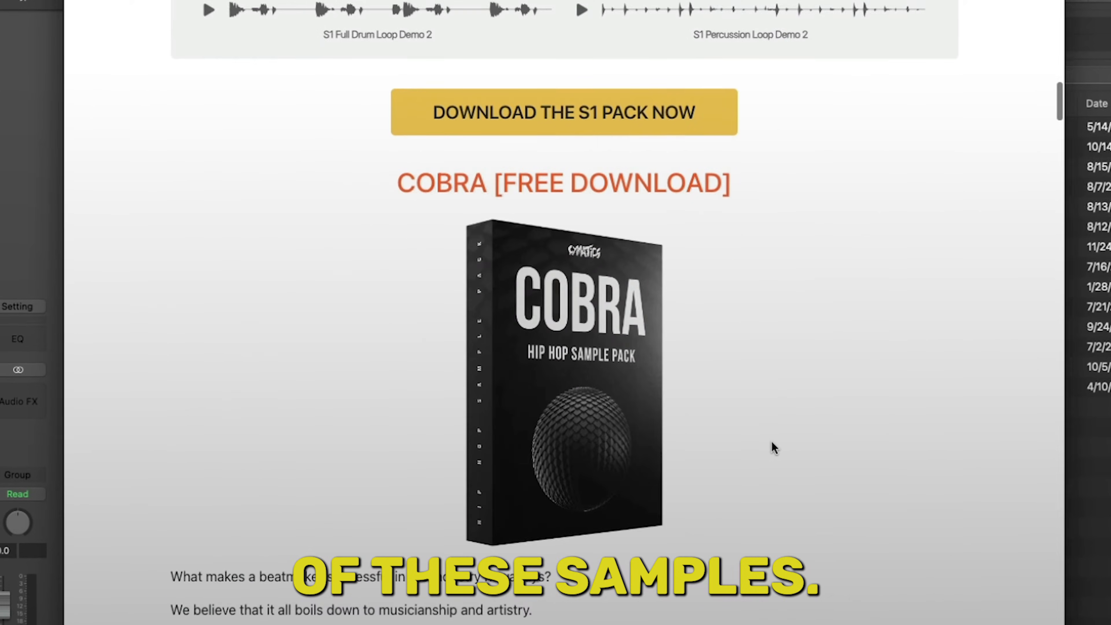
{"action": "left_click", "coordinate": [241, 31]}
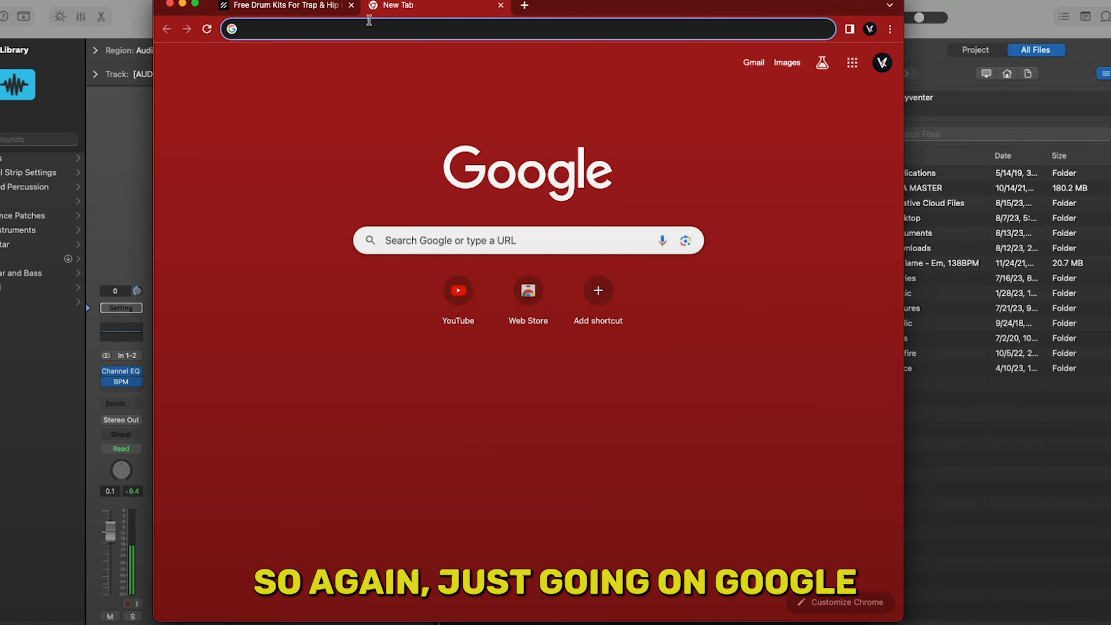
Search Google for "royalty free hip hop loops" and look through the results for melody sources
{"action": "type", "text": "royalty"}
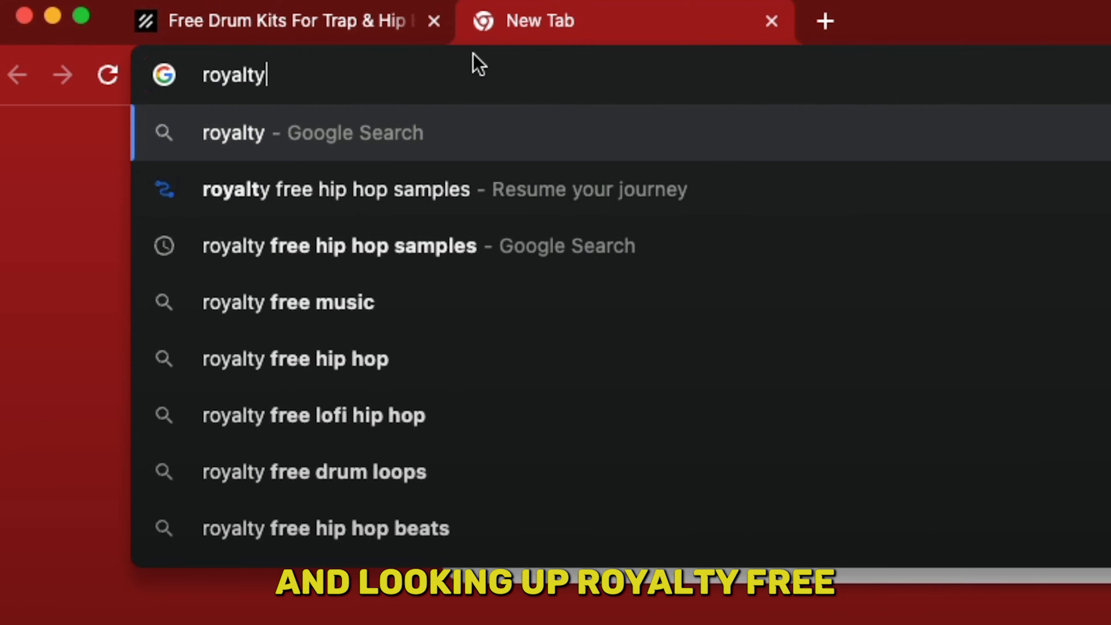
{"action": "type", "text": " free hip hop "}
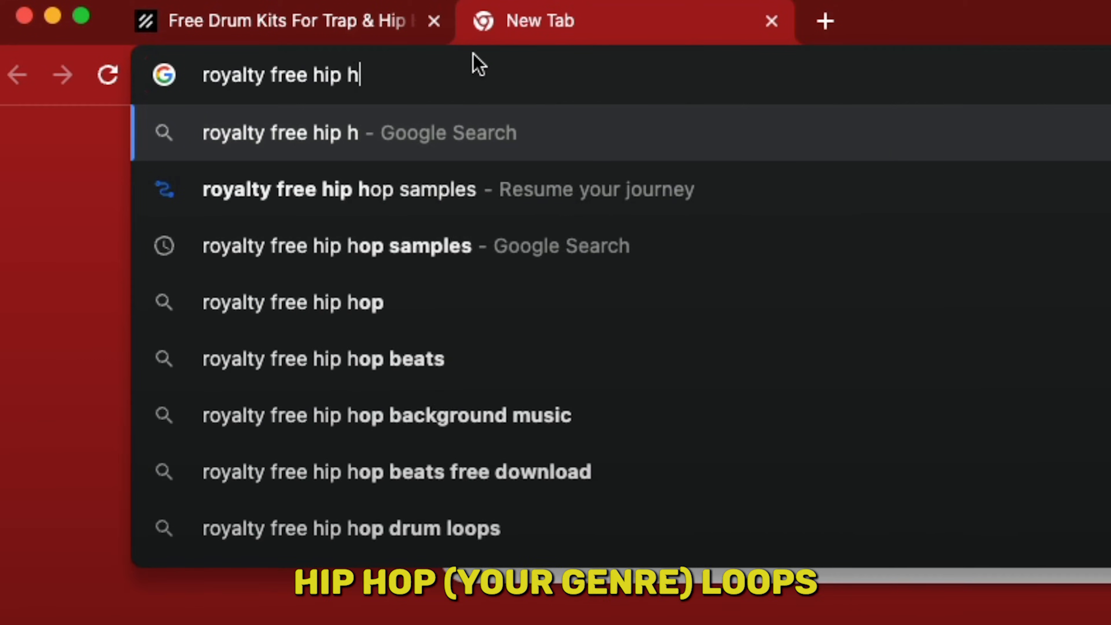
{"action": "type", "text": "loops"}
{"action": "key", "text": "Return"}
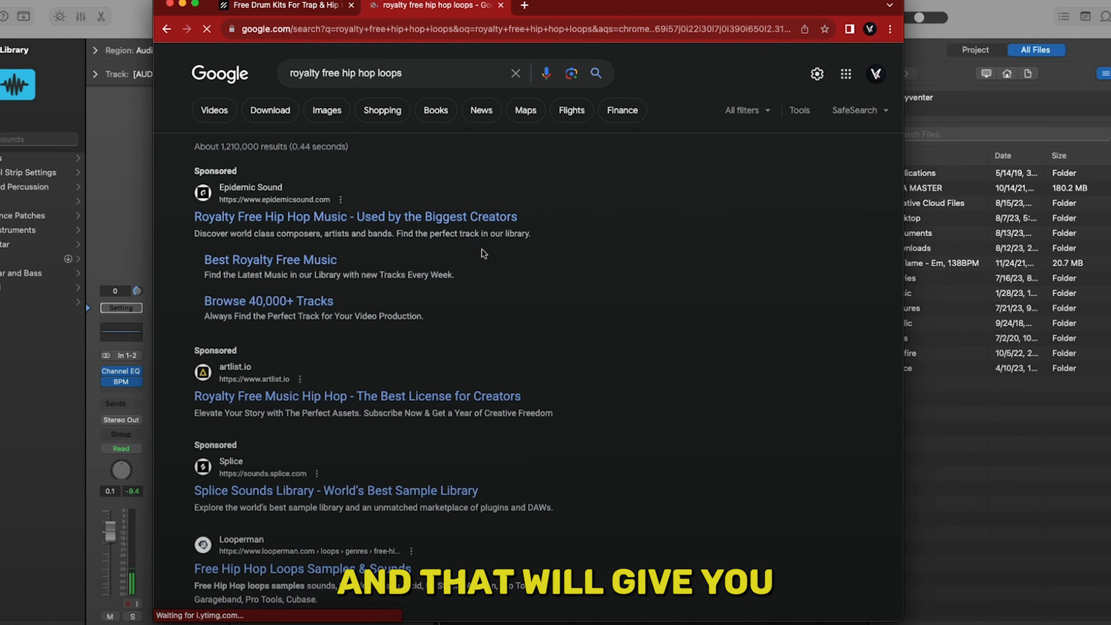
{"action": "scroll", "coordinate": [482, 248], "scroll_direction": "down", "scroll_amount": 5}
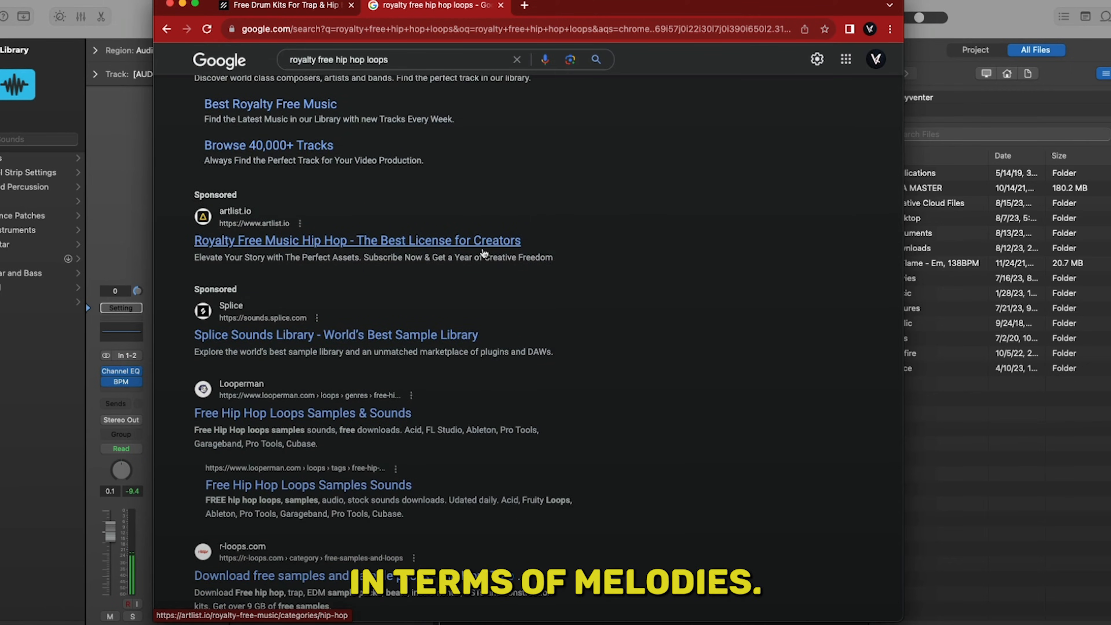
{"action": "scroll", "coordinate": [483, 252], "scroll_direction": "down", "scroll_amount": 5}
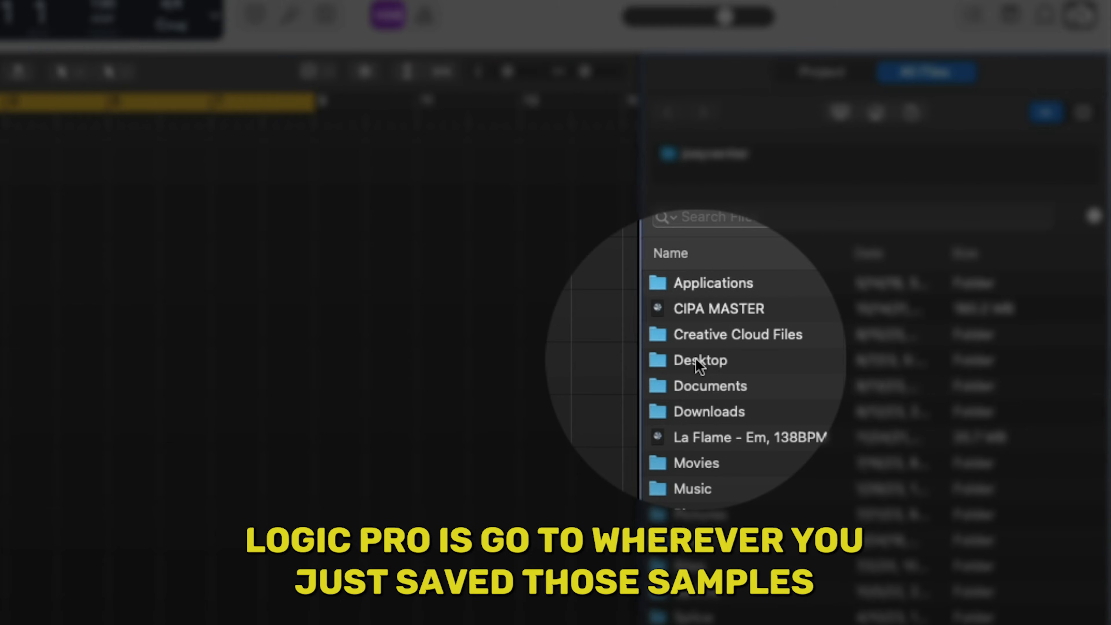
Switch to Logic Pro and browse all files to the drumkits folder on the Desktop
{"action": "left_click", "coordinate": [618, 482]}
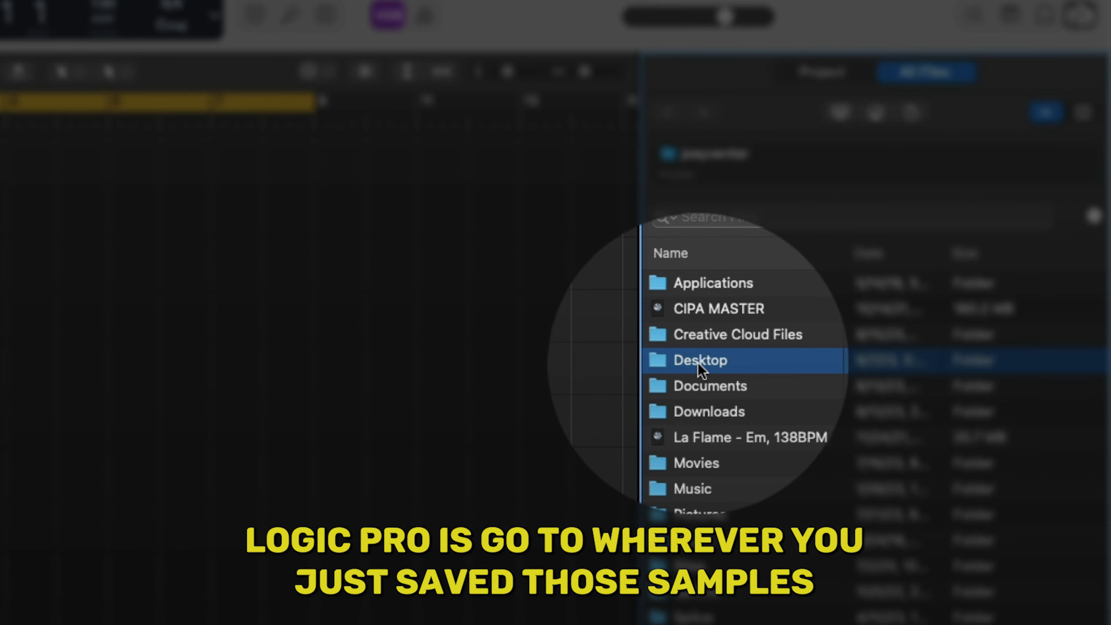
{"action": "double_click", "coordinate": [700, 362]}
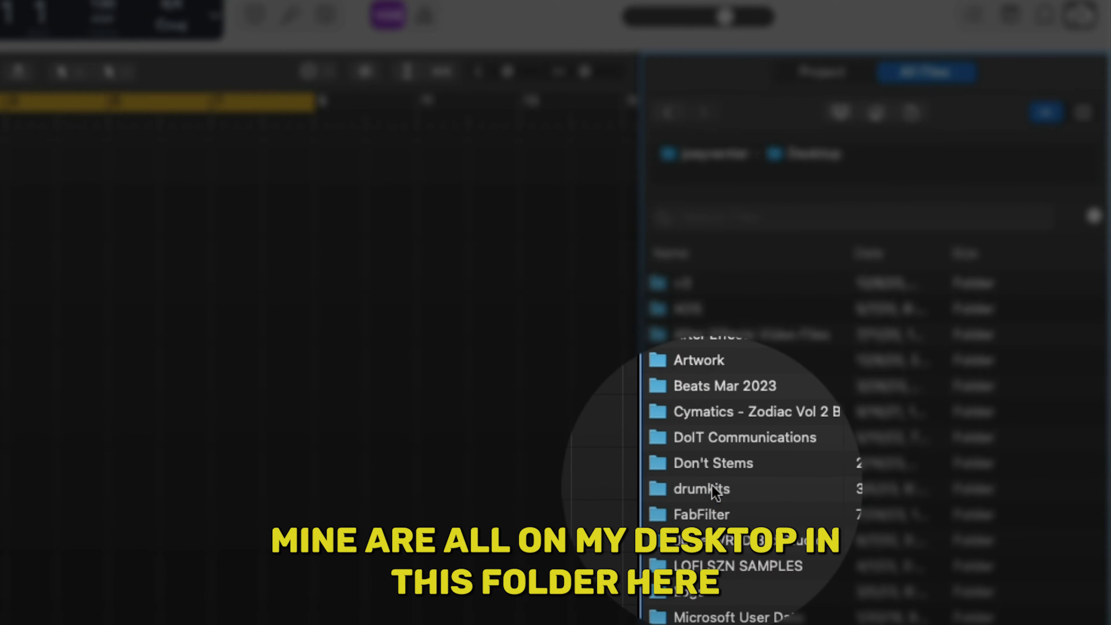
{"action": "double_click", "coordinate": [711, 486]}
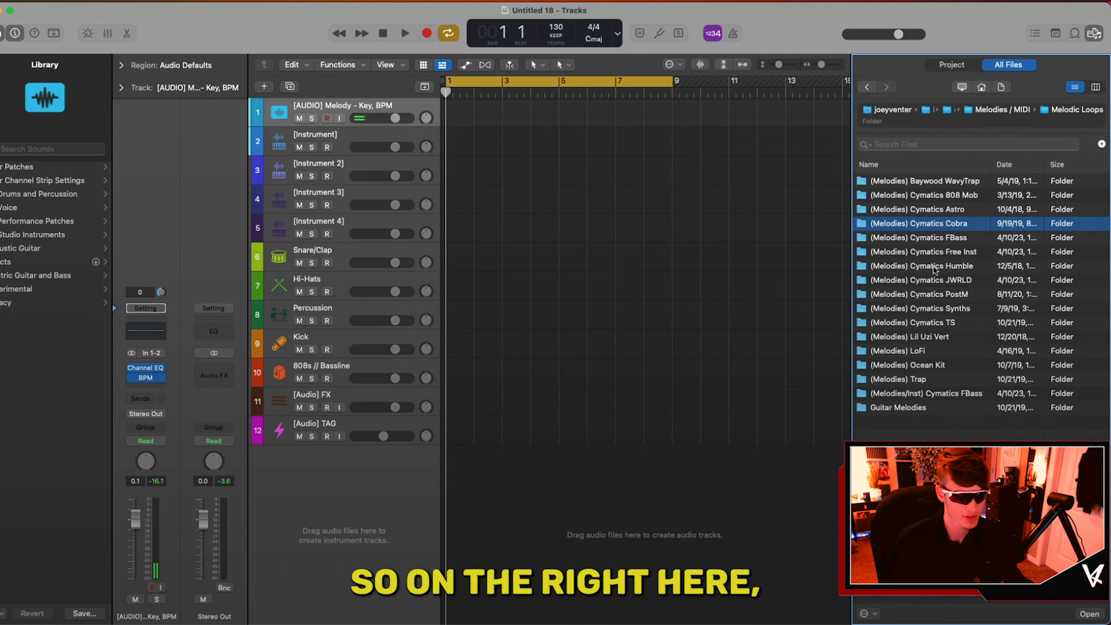
Open Loops & Samples inside the (Melodies) LoFi folder, widen the Name column and preview Bpm85_A_Rolling_GuitarChords.wav
{"action": "left_click", "coordinate": [916, 265]}
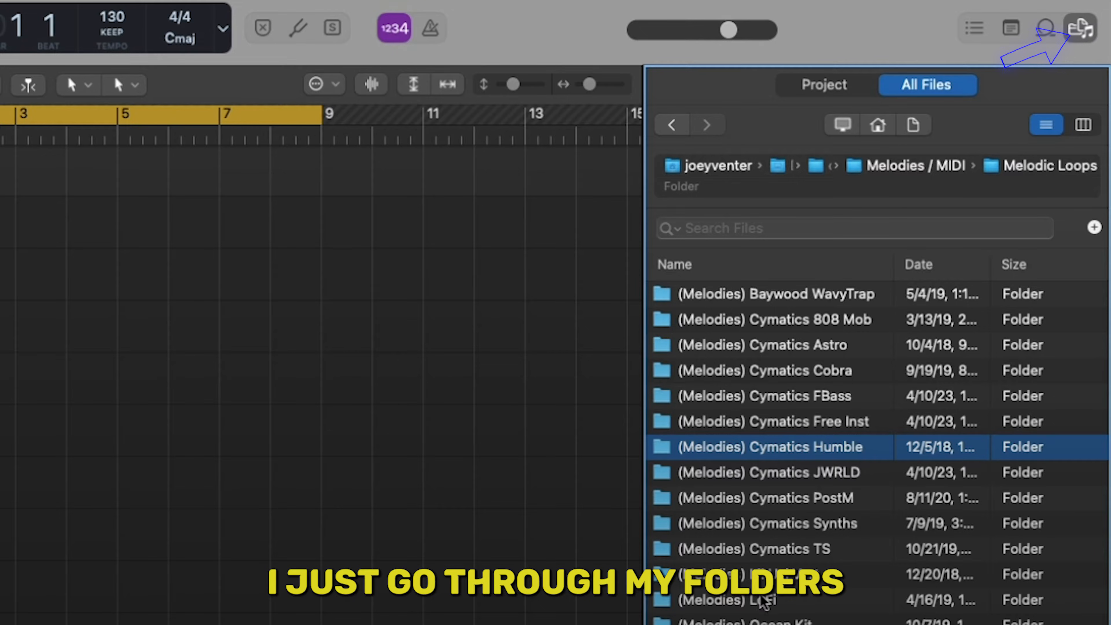
{"action": "double_click", "coordinate": [764, 601]}
{"action": "double_click", "coordinate": [726, 320]}
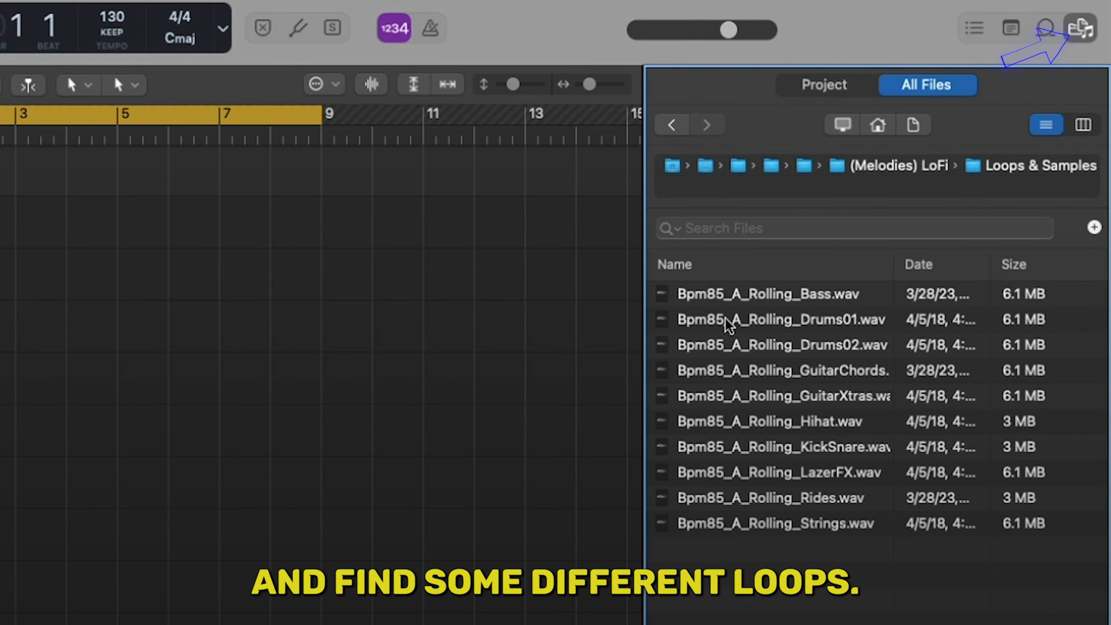
{"action": "left_click_drag", "start_coordinate": [892, 263], "coordinate": [998, 263]}
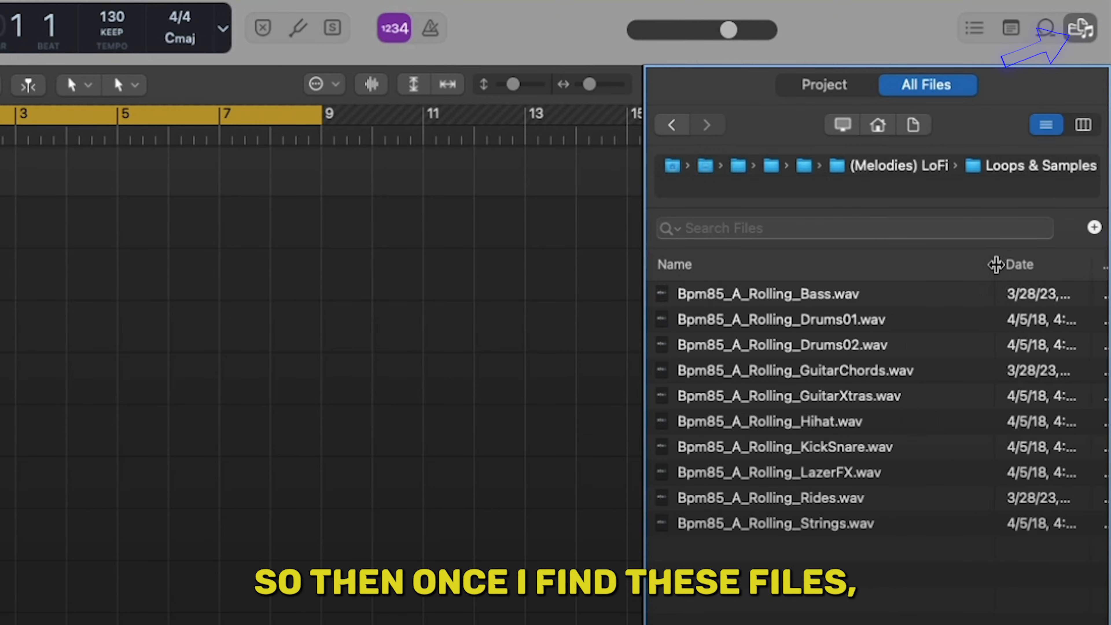
{"action": "left_click", "coordinate": [799, 370]}
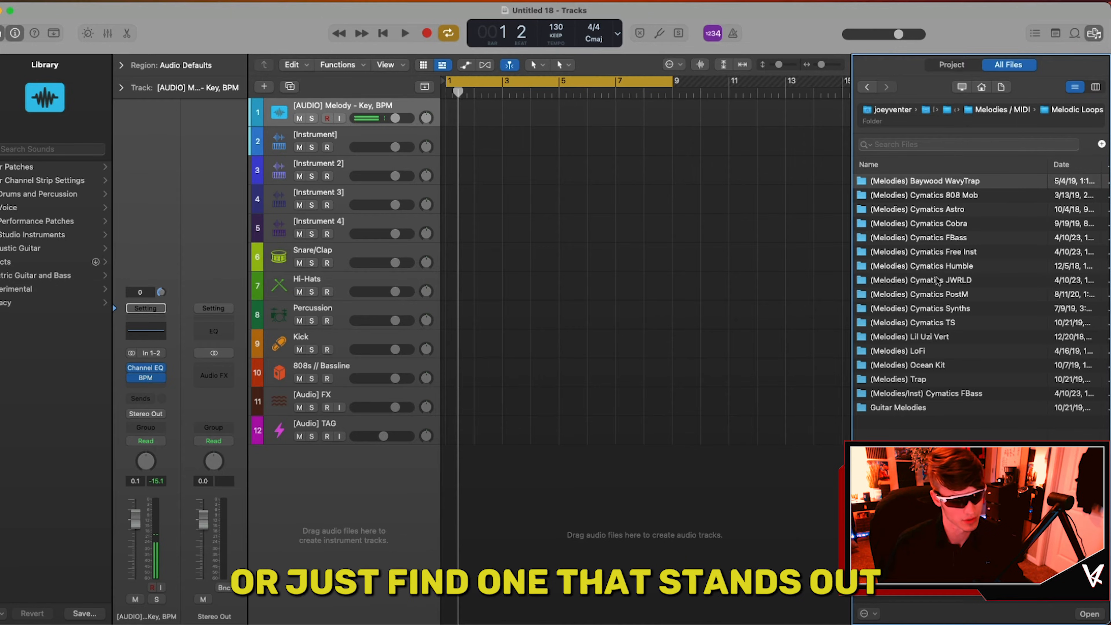
Open the (Melodies) Cymatics PostM folder in Melodic Loops and audition its Posty Melody loops one after another
{"action": "double_click", "coordinate": [935, 296]}
{"action": "left_click", "coordinate": [935, 182]}
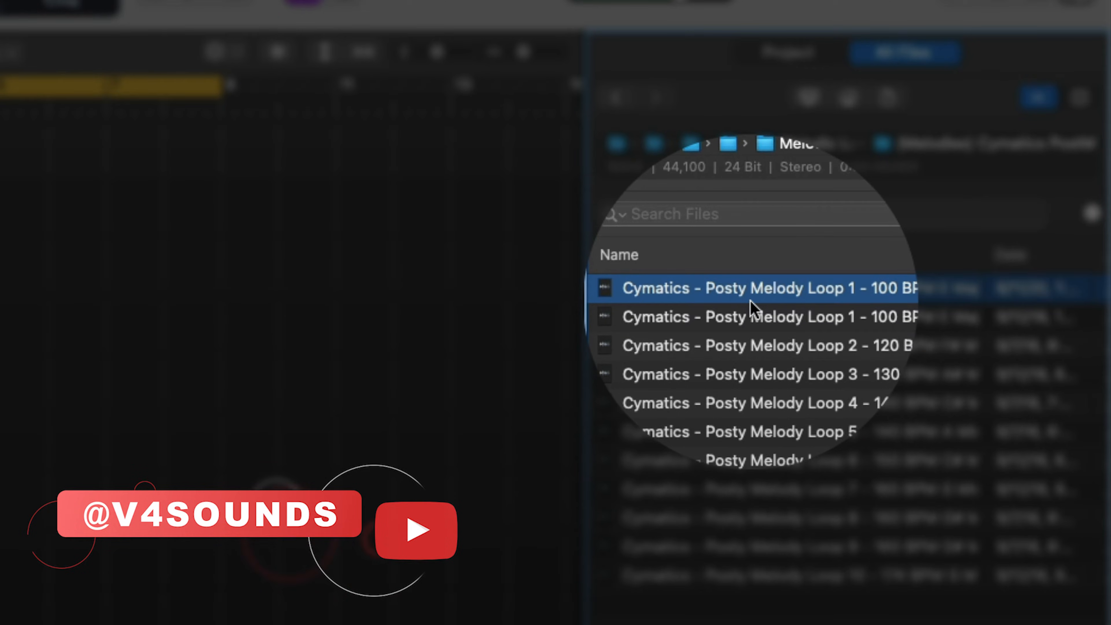
{"action": "key", "text": "Down"}
{"action": "key", "text": "Down"}
{"action": "key", "text": "Down"}
{"action": "key", "text": "Down"}
{"action": "key", "text": "Down"}
{"action": "key", "text": "Down"}
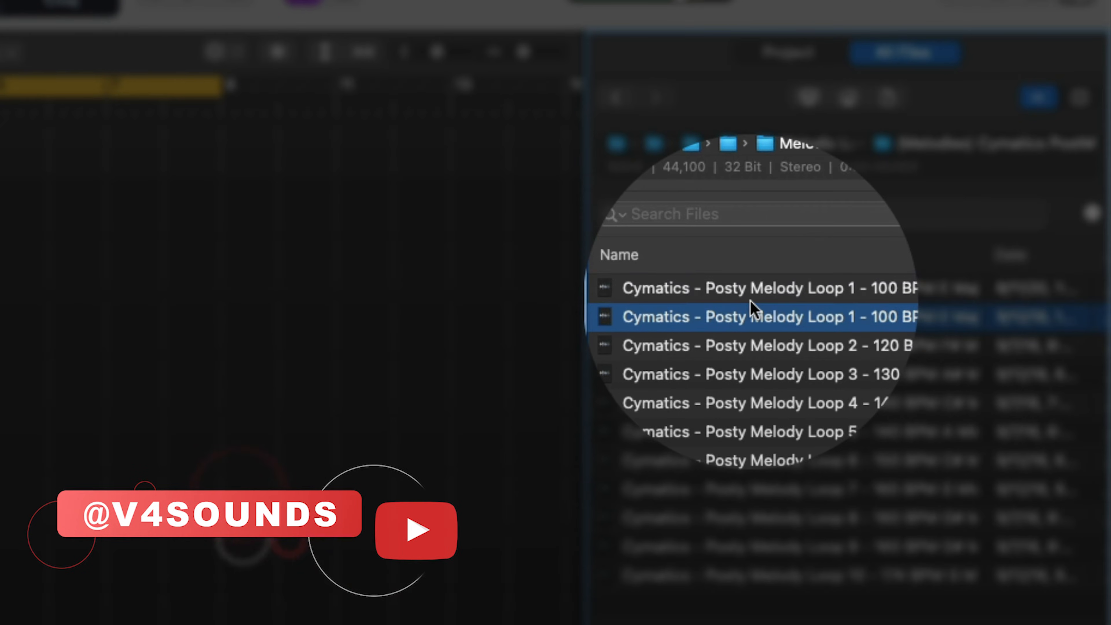
{"action": "key", "text": "Up"}
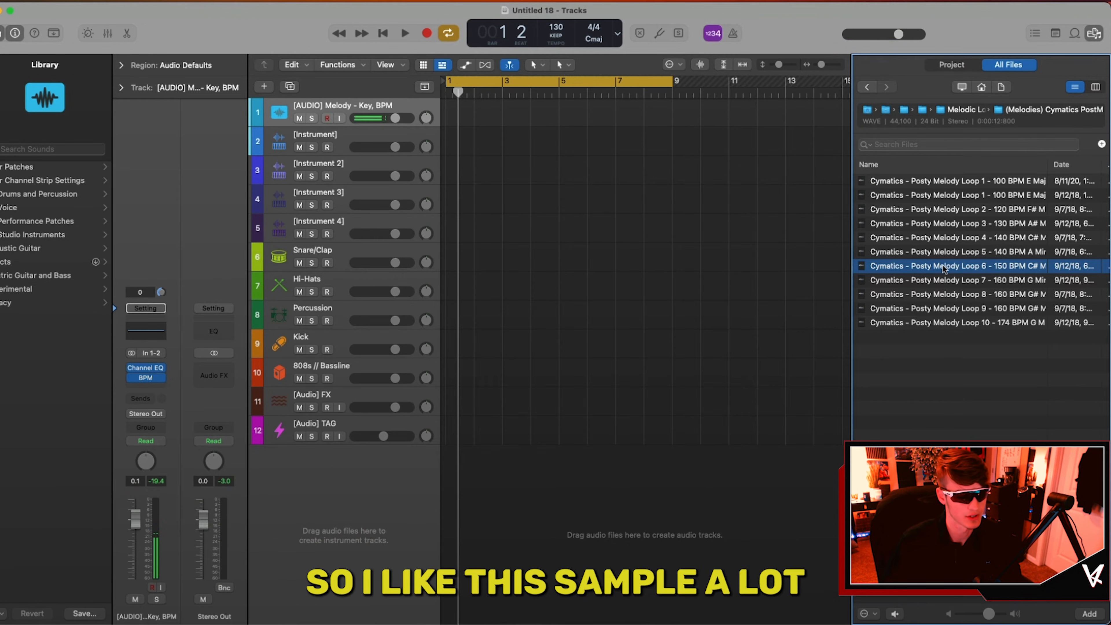
Place "Cymatics - Posty Melody Loop 6 - 150 BPM C# Min.wav" on the [AUDIO] Melody track at bar 1
{"action": "left_click_drag", "start_coordinate": [937, 268], "coordinate": [449, 106]}
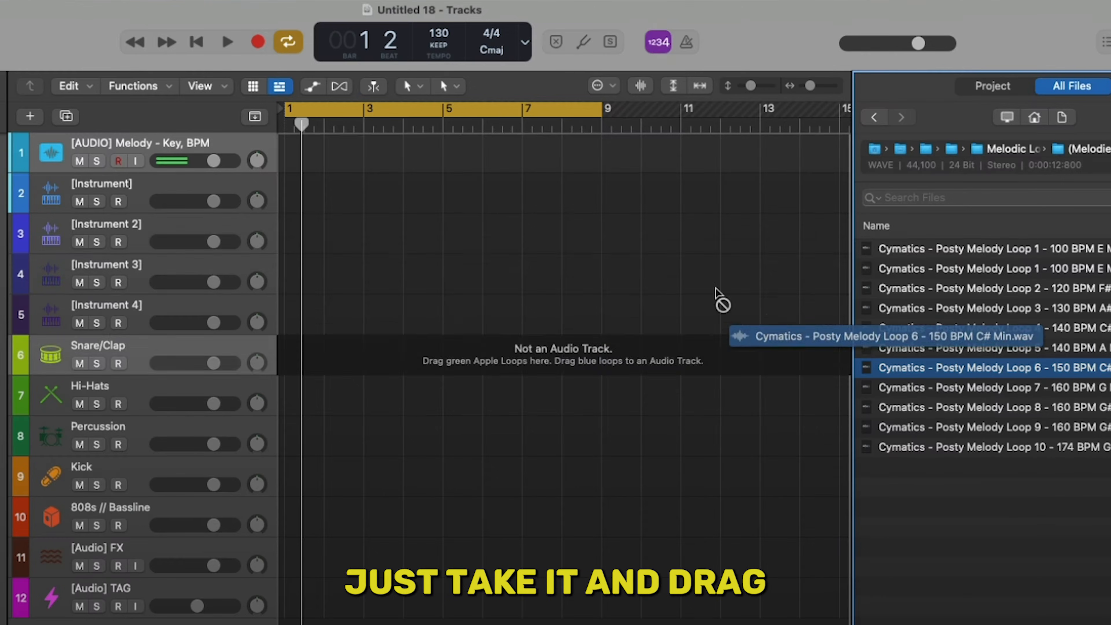
{"action": "left_click_drag", "start_coordinate": [289, 145], "coordinate": [289, 144]}
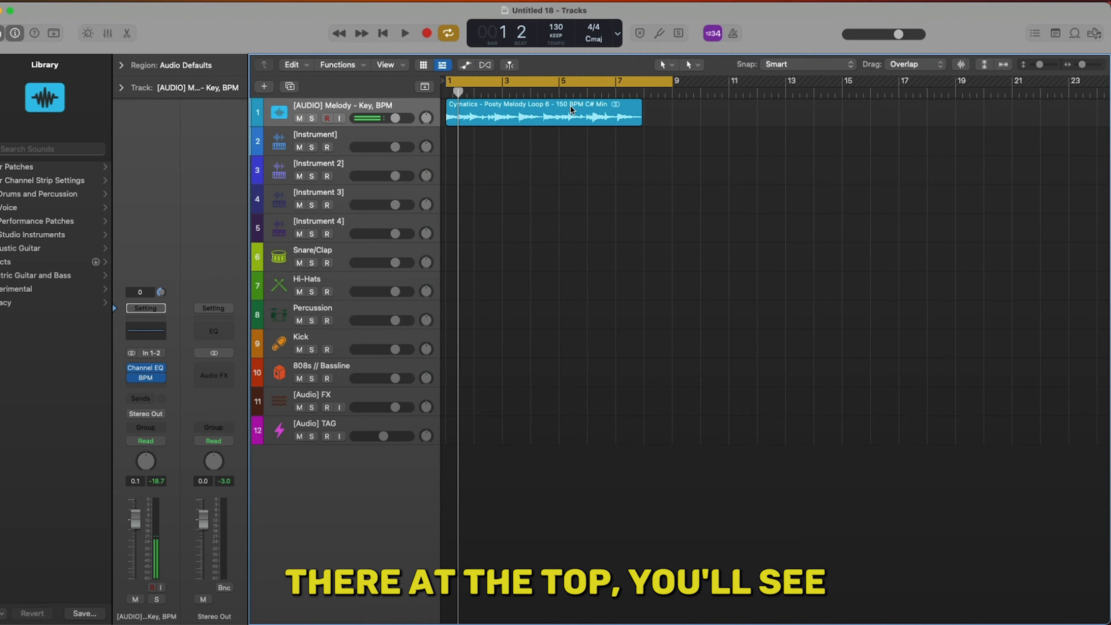
Set the project tempo to 150 BPM and play the melody loop against the metronome click
{"action": "left_click_drag", "start_coordinate": [1040, 64], "coordinate": [1053, 64]}
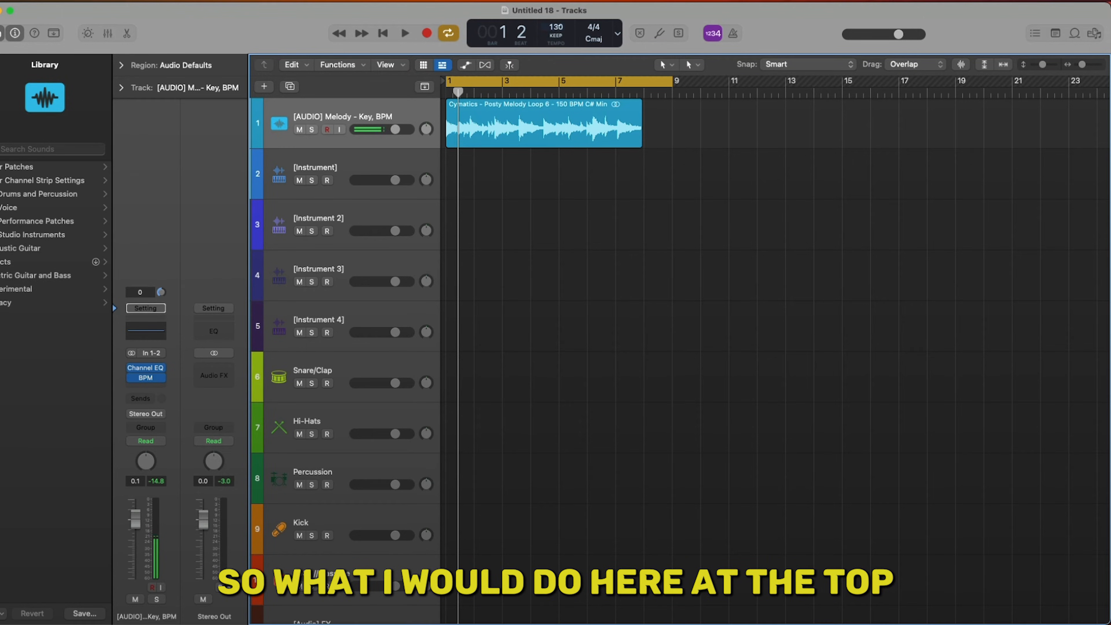
{"action": "left_click_drag", "start_coordinate": [556, 29], "coordinate": [555, 15]}
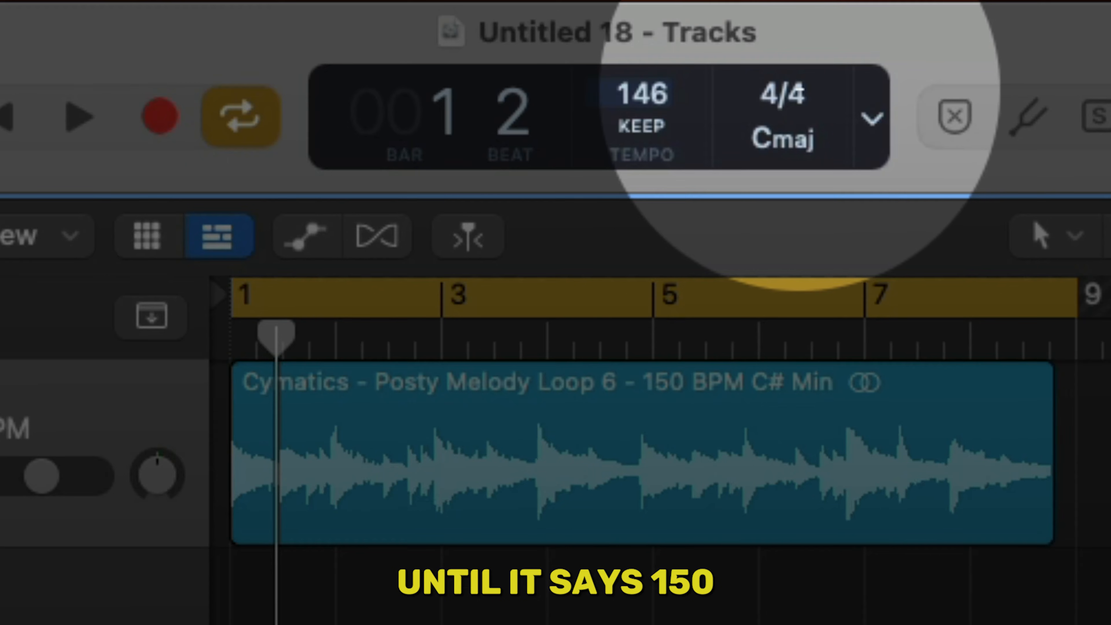
{"action": "left_click_drag", "start_coordinate": [800, 105], "coordinate": [868, 74]}
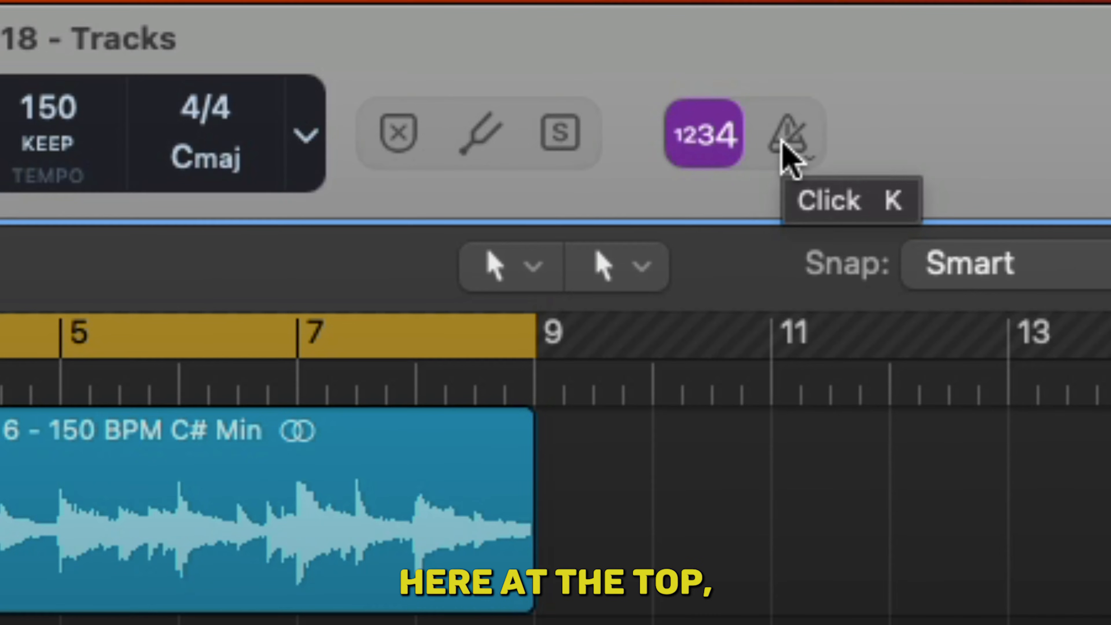
{"action": "left_click", "coordinate": [783, 149]}
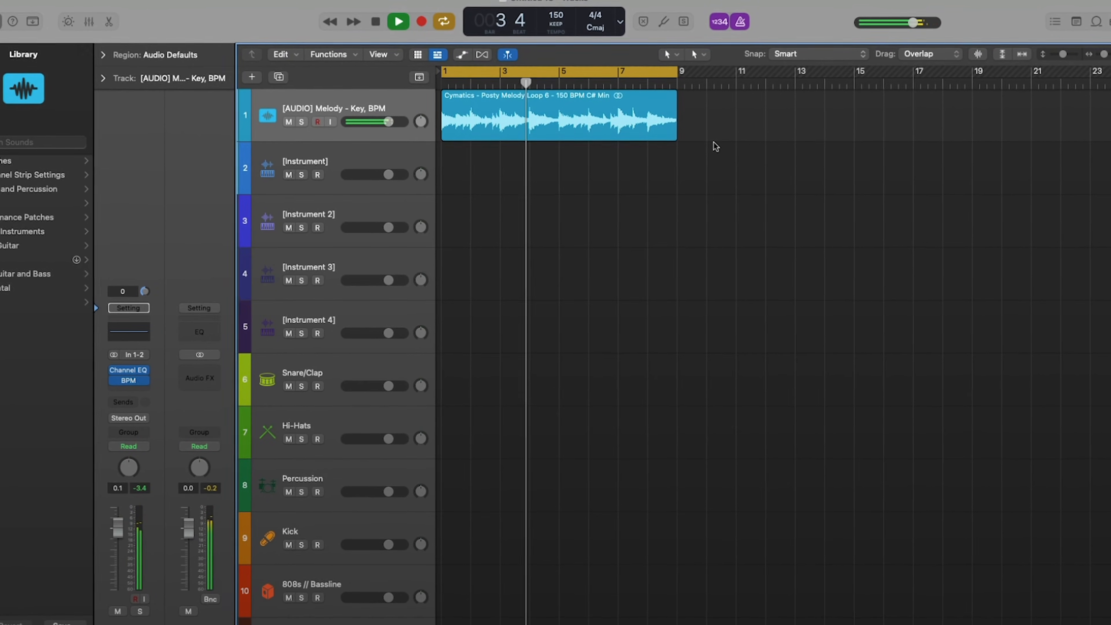
{"action": "key", "text": "space"}
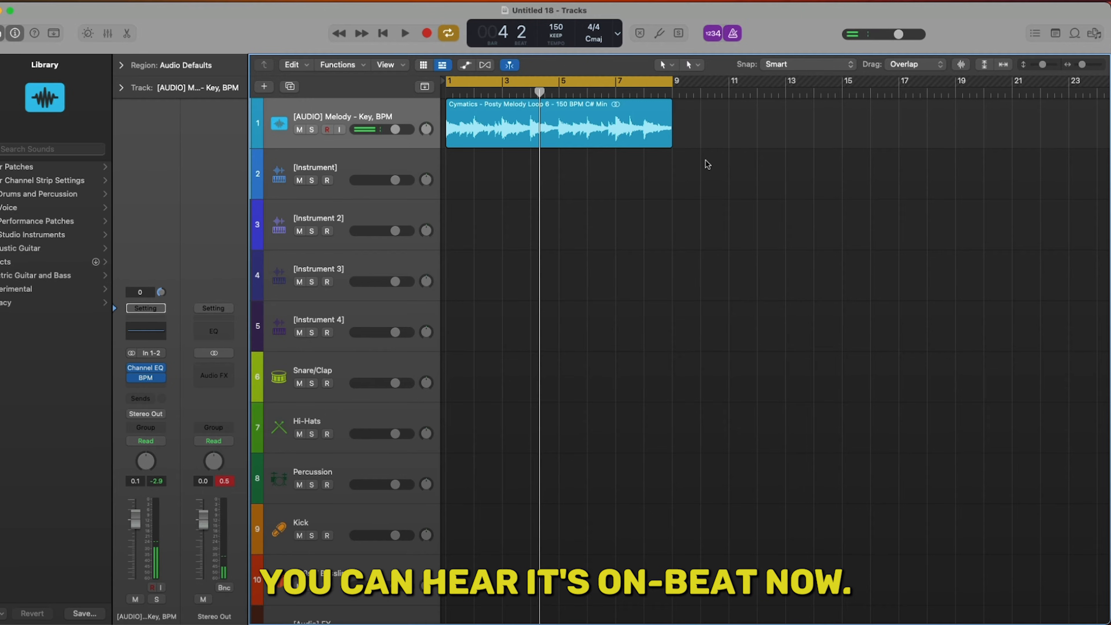
Create an empty MIDI region at bar 1 on the Snare/Clap track
{"action": "left_click", "coordinate": [482, 377]}
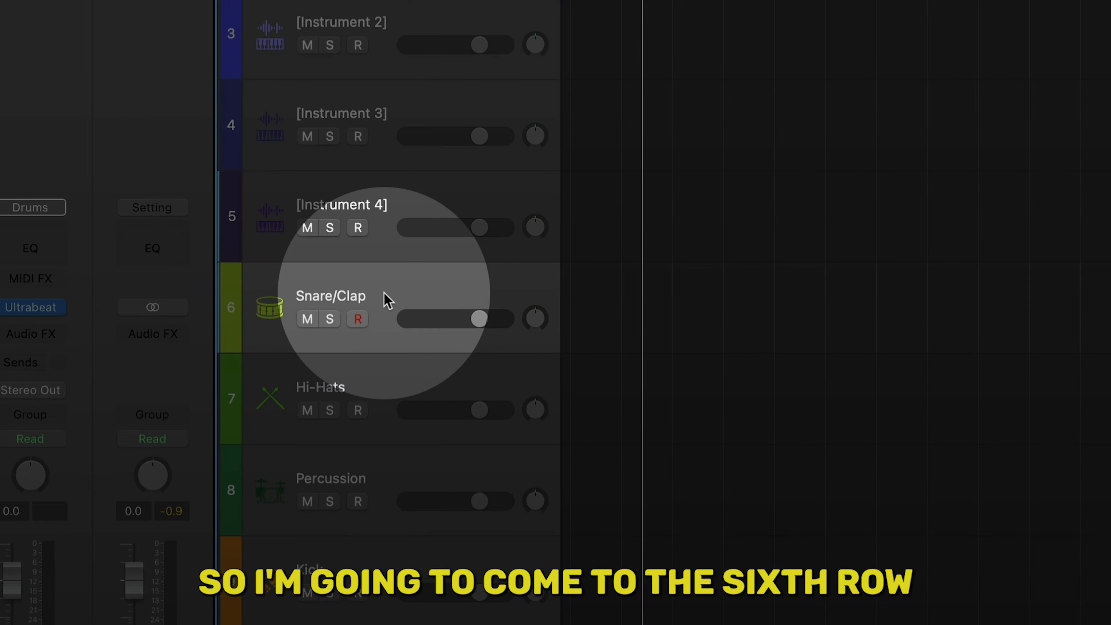
{"action": "right_click", "coordinate": [598, 305]}
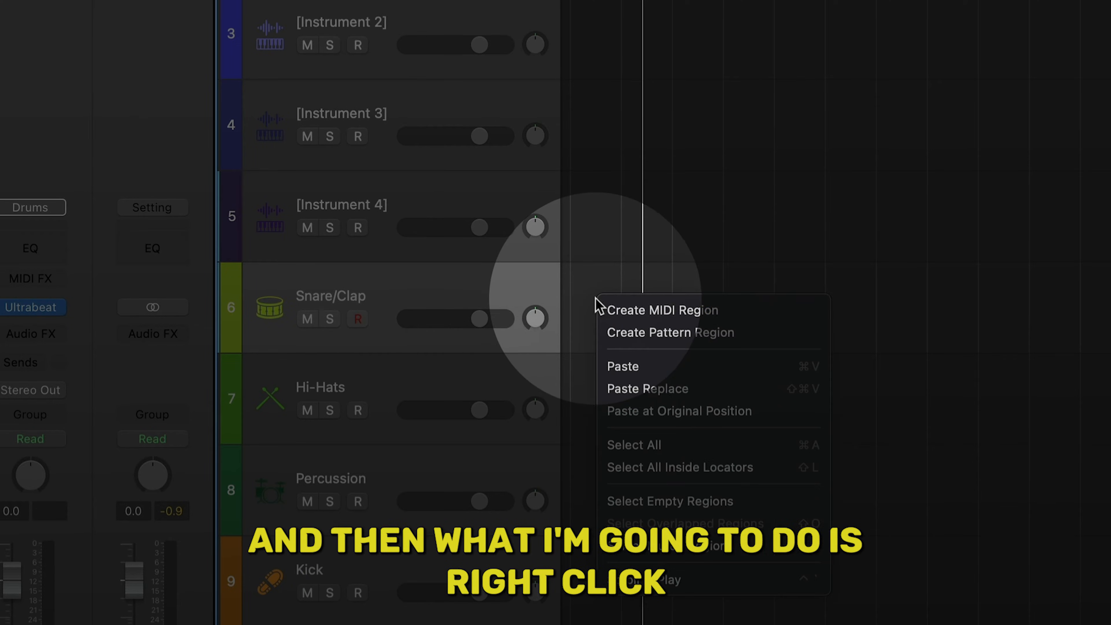
{"action": "left_click", "coordinate": [618, 311]}
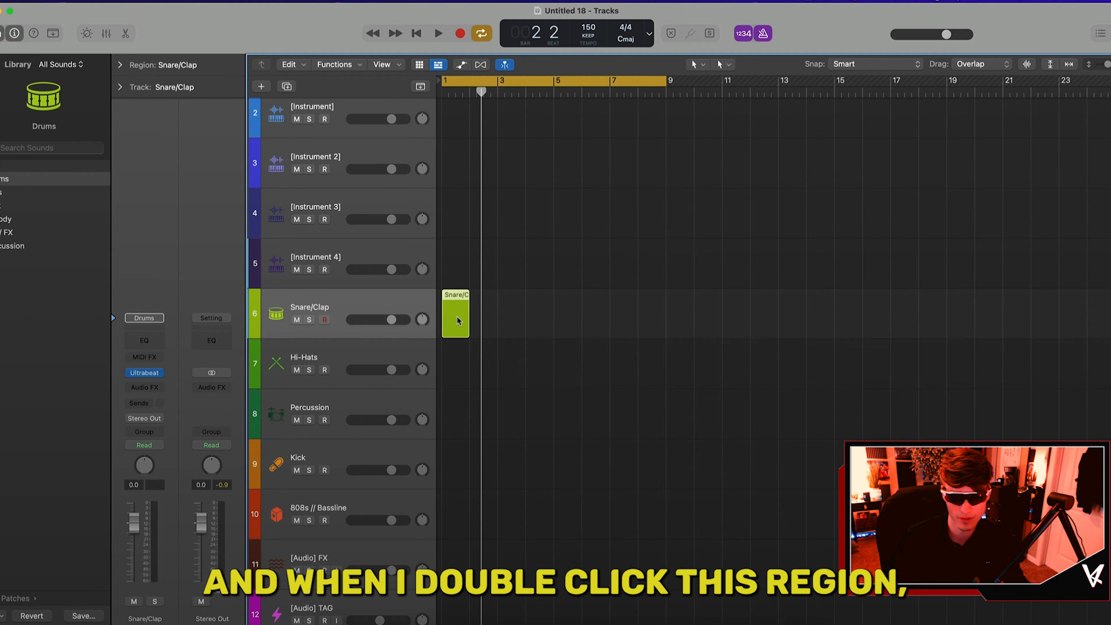
Open the Snare/Clap region in an enlarged Piano Roll showing its full one-bar length
{"action": "double_click", "coordinate": [606, 312]}
{"action": "left_click_drag", "start_coordinate": [840, 342], "coordinate": [840, 219]}
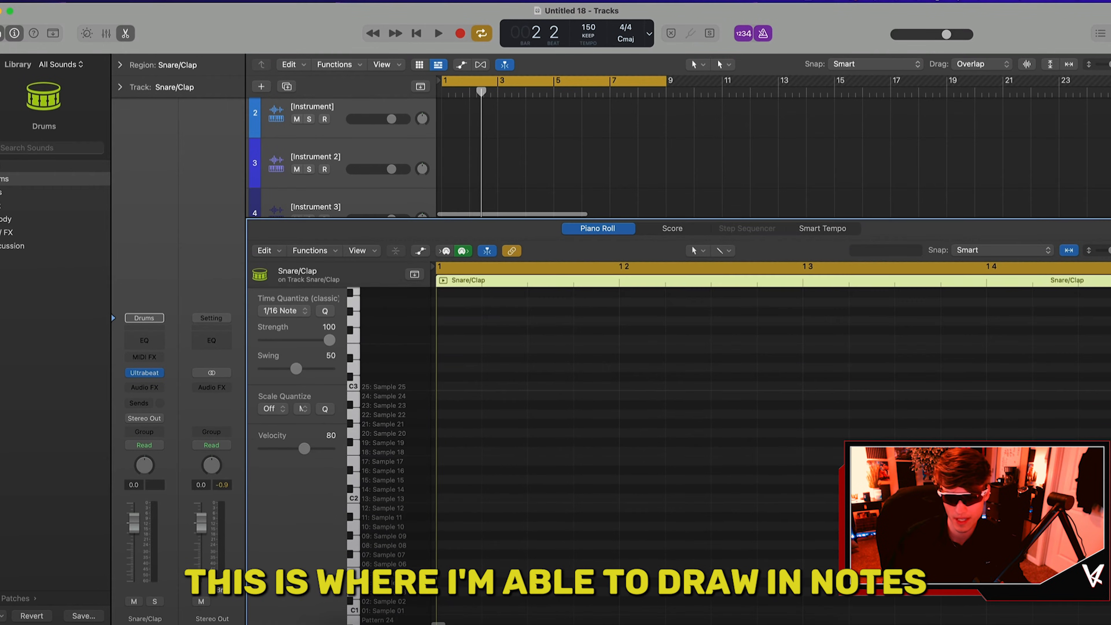
{"action": "key", "text": "super+Left"}
{"action": "key", "text": "super+Left"}
{"action": "key", "text": "super+Left"}
{"action": "scroll", "coordinate": [669, 416], "scroll_direction": "down", "scroll_amount": 5}
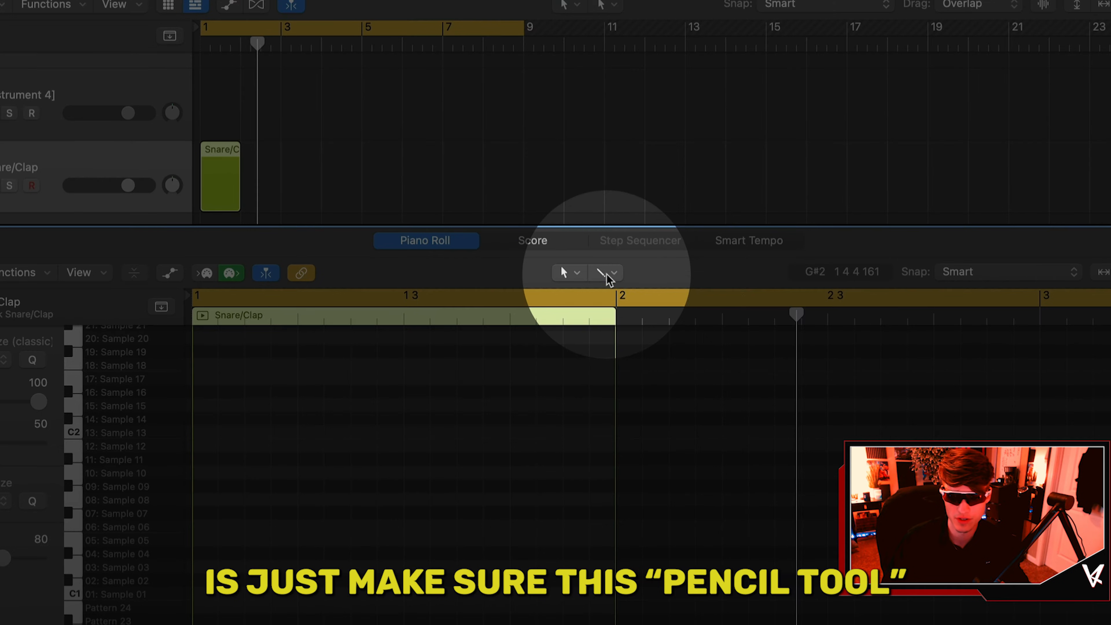
Assign the Pencil Tool as the Piano Roll's secondary tool and draw a Sample 01 (C1) note on beat 3 of bar 1
{"action": "left_click", "coordinate": [721, 250]}
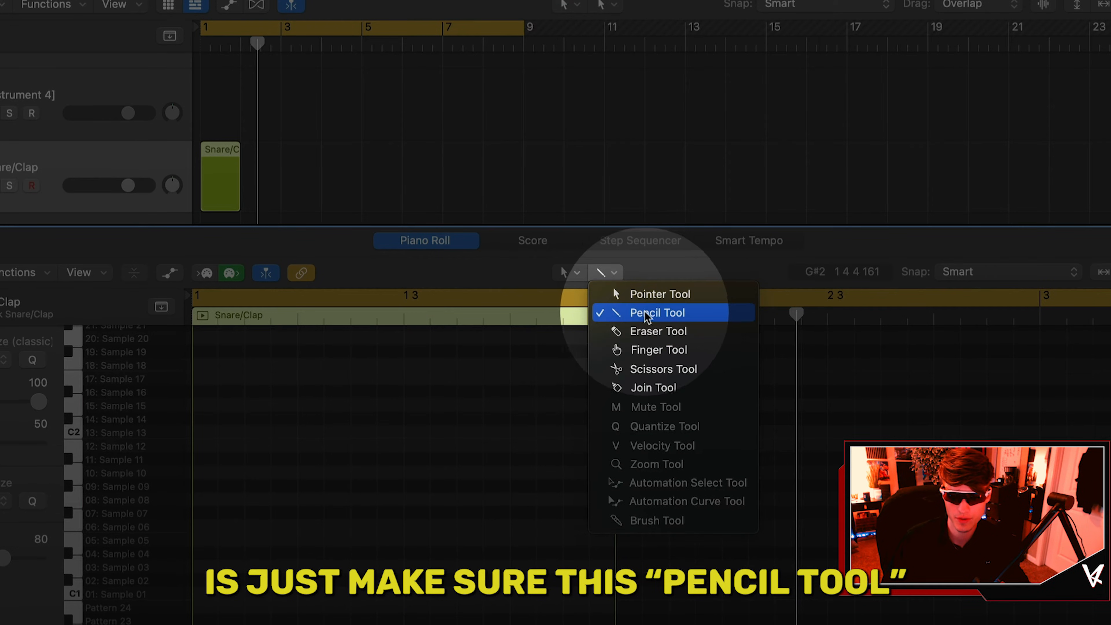
{"action": "left_click", "coordinate": [646, 313]}
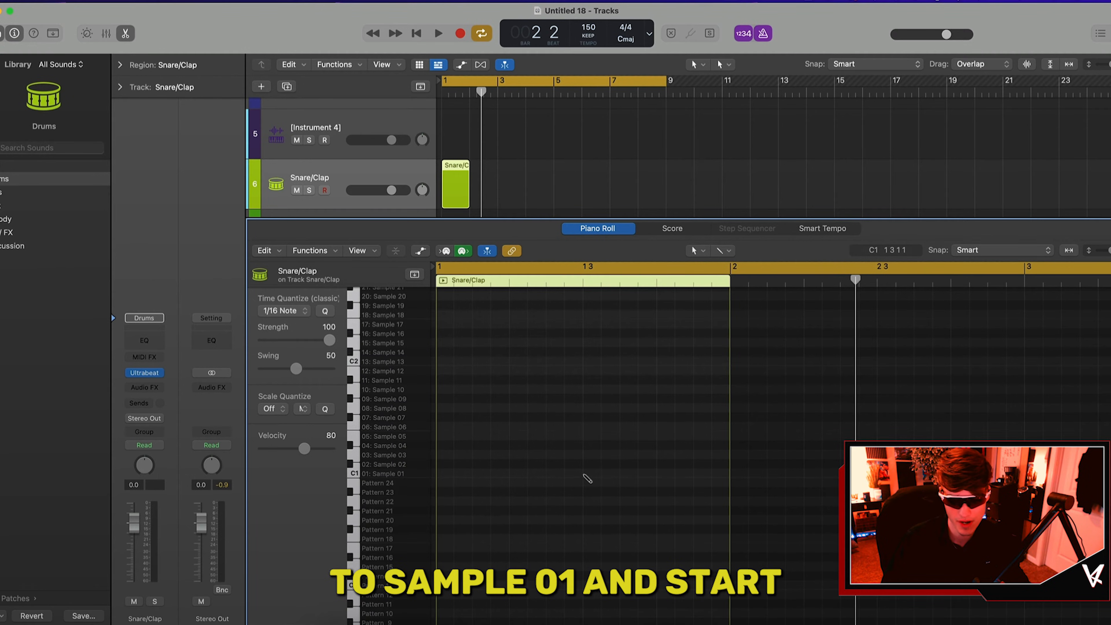
{"action": "left_click", "coordinate": [584, 474]}
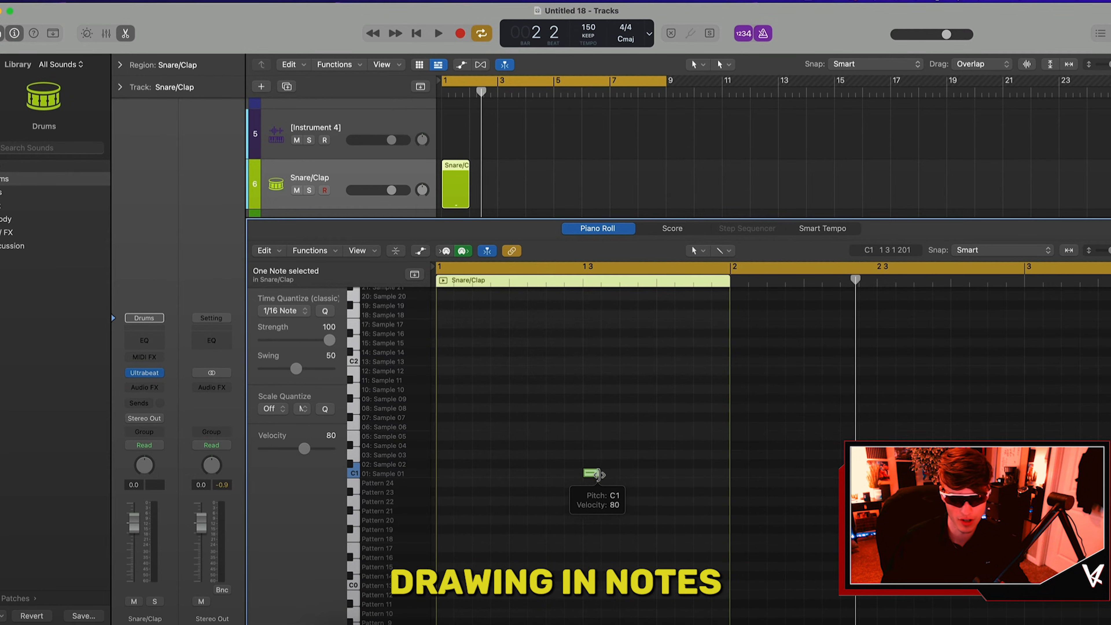
{"action": "left_click", "coordinate": [616, 488]}
Loop the Snare/Clap region up to bar 9 and lower the velocity of its C1 note
{"action": "key", "text": "Return"}
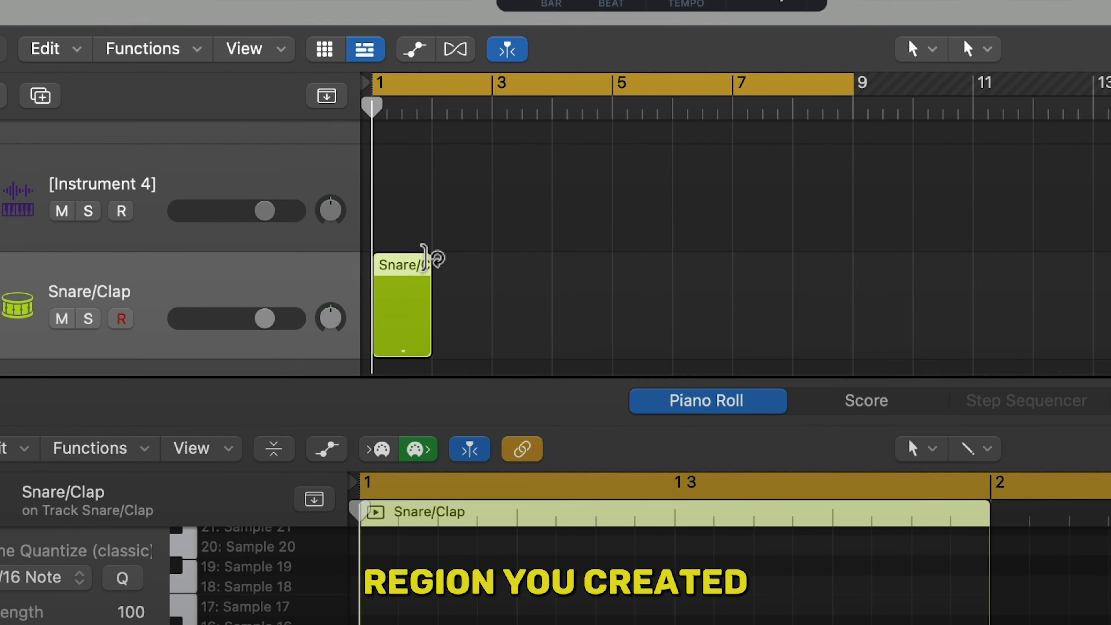
{"action": "left_click_drag", "start_coordinate": [431, 258], "coordinate": [853, 263]}
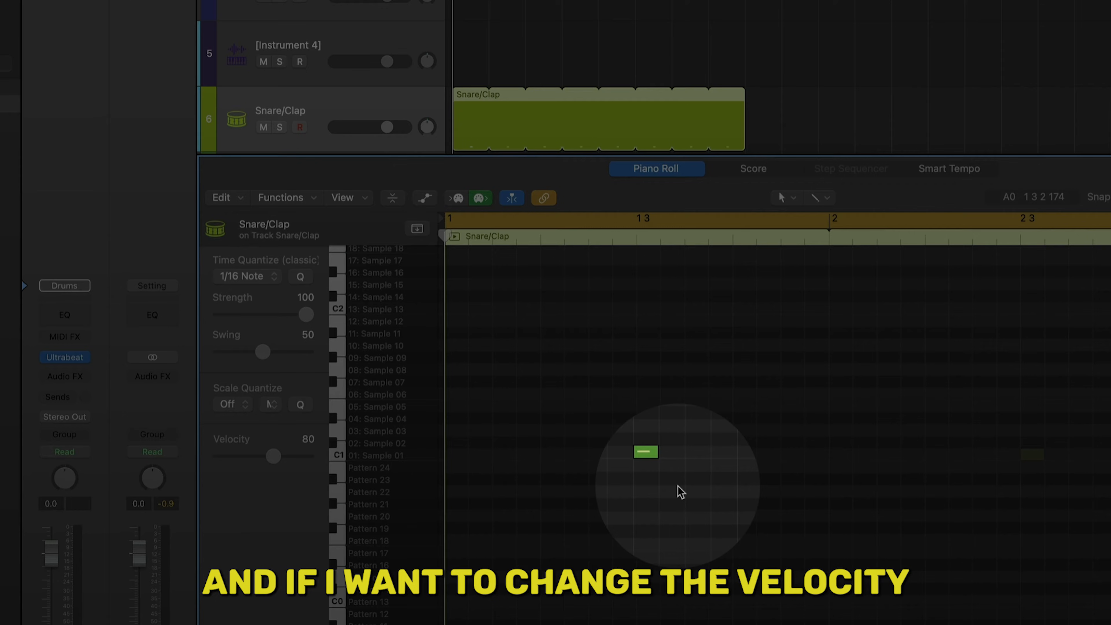
{"action": "left_click_drag", "start_coordinate": [681, 491], "coordinate": [590, 426]}
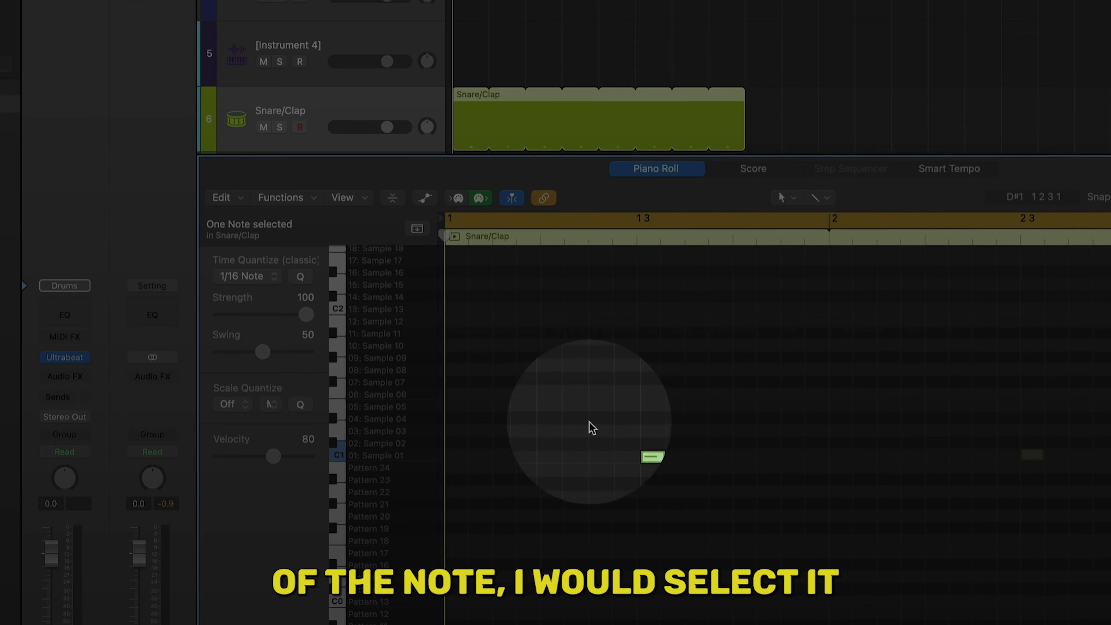
{"action": "left_click_drag", "start_coordinate": [271, 456], "coordinate": [258, 455]}
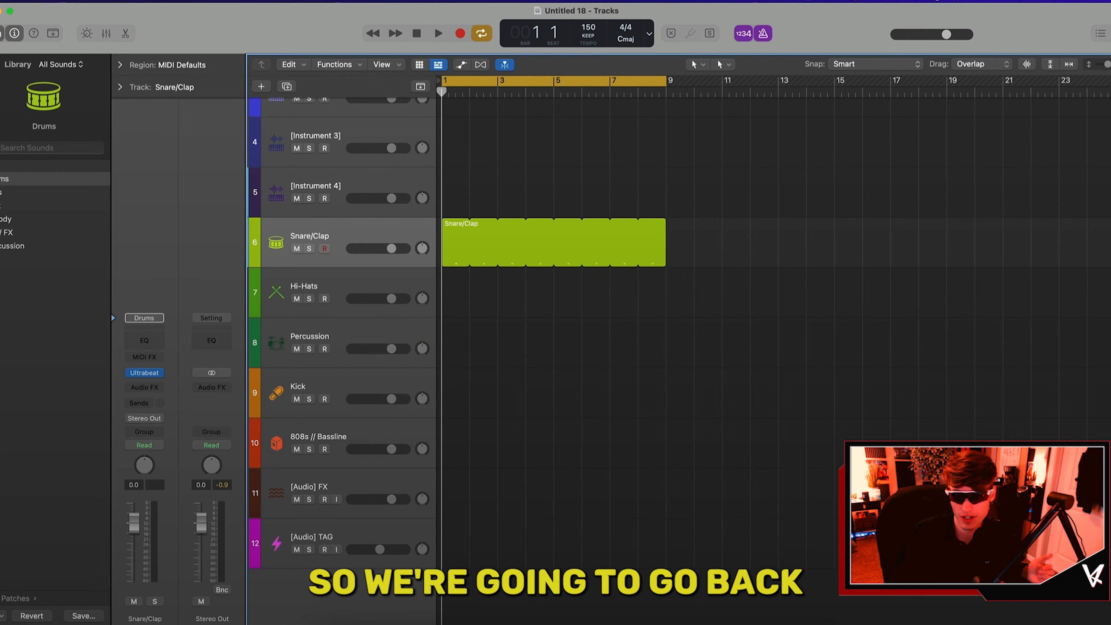
Browse the drum kit files to the Snare/rims one-shots of L.Dre Drum Kit Vol. 4 and preview "L.Dre - Snare 1.wav"
{"action": "key", "text": "f"}
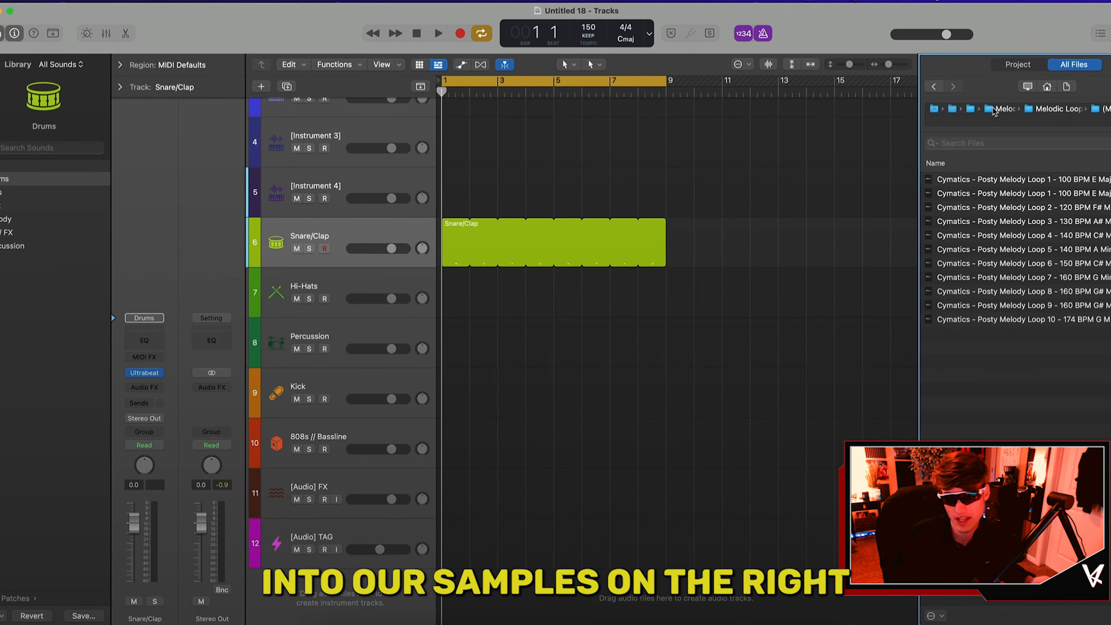
{"action": "left_click", "coordinate": [984, 110]}
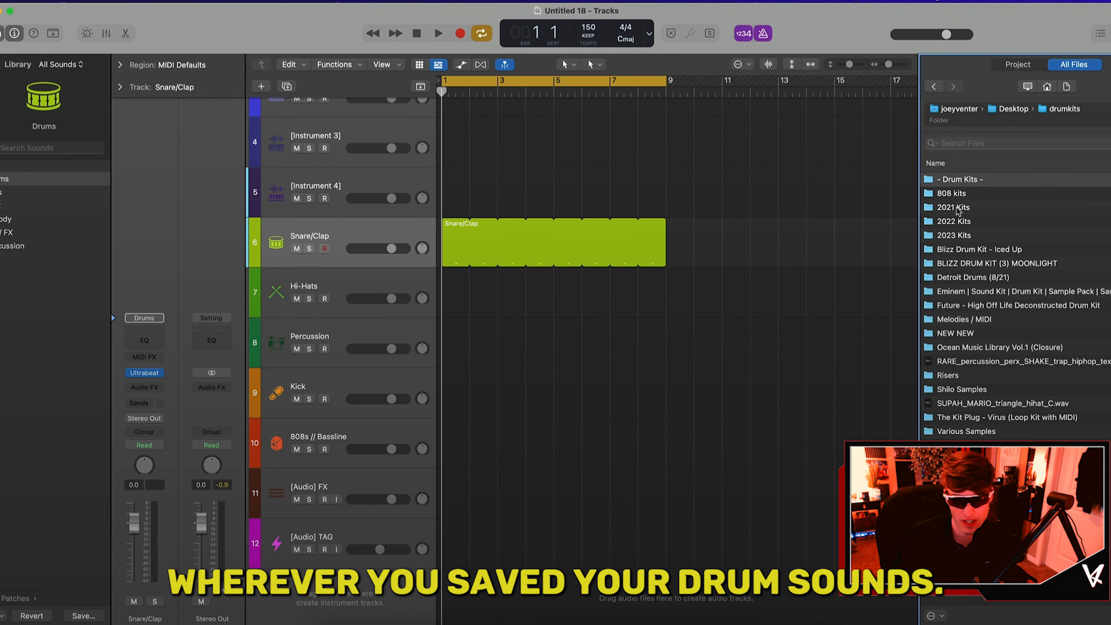
{"action": "double_click", "coordinate": [953, 223]}
{"action": "double_click", "coordinate": [971, 179]}
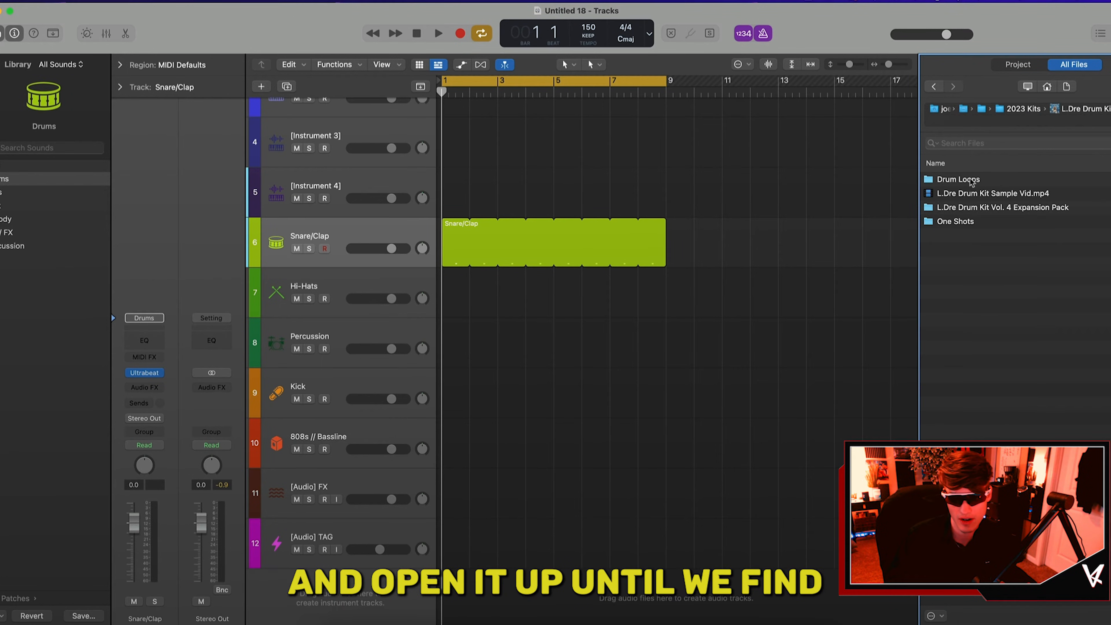
{"action": "double_click", "coordinate": [956, 221]}
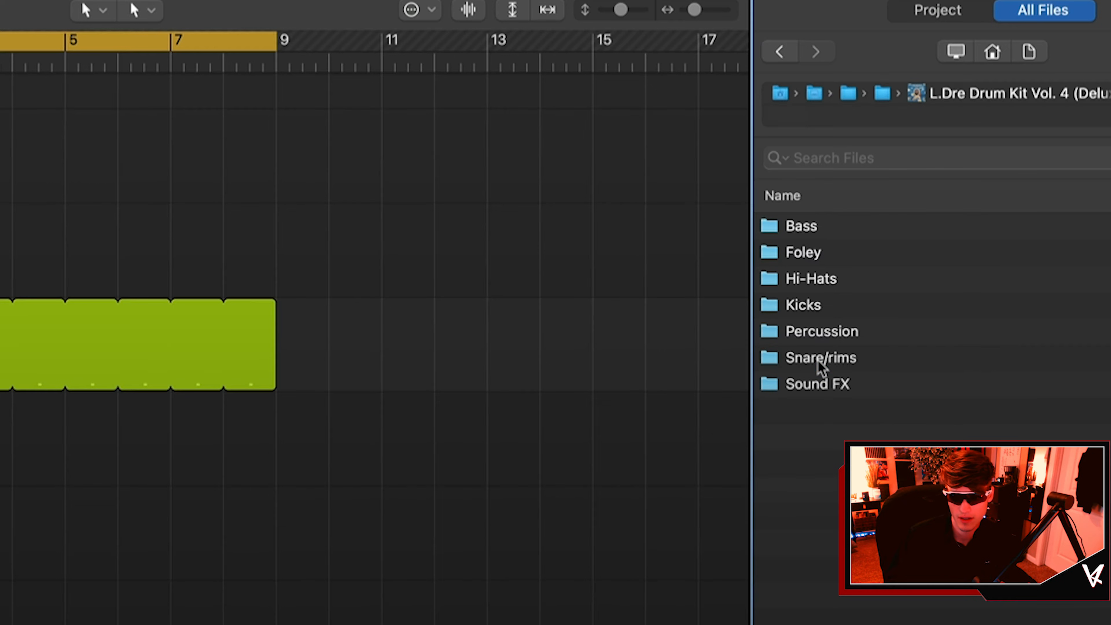
{"action": "double_click", "coordinate": [820, 359]}
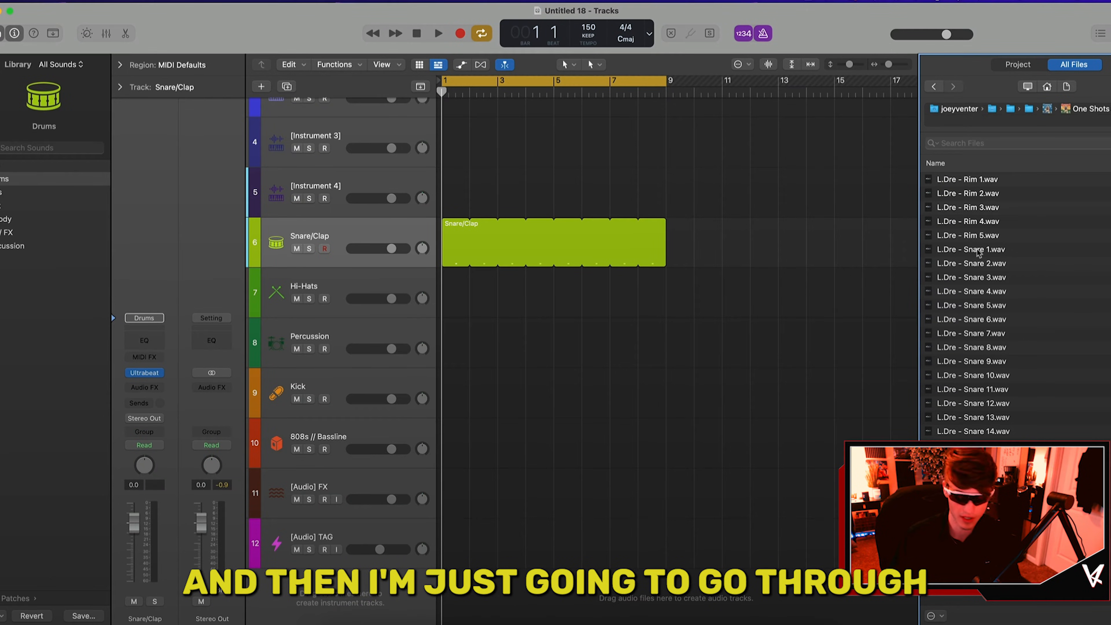
{"action": "left_click", "coordinate": [978, 252]}
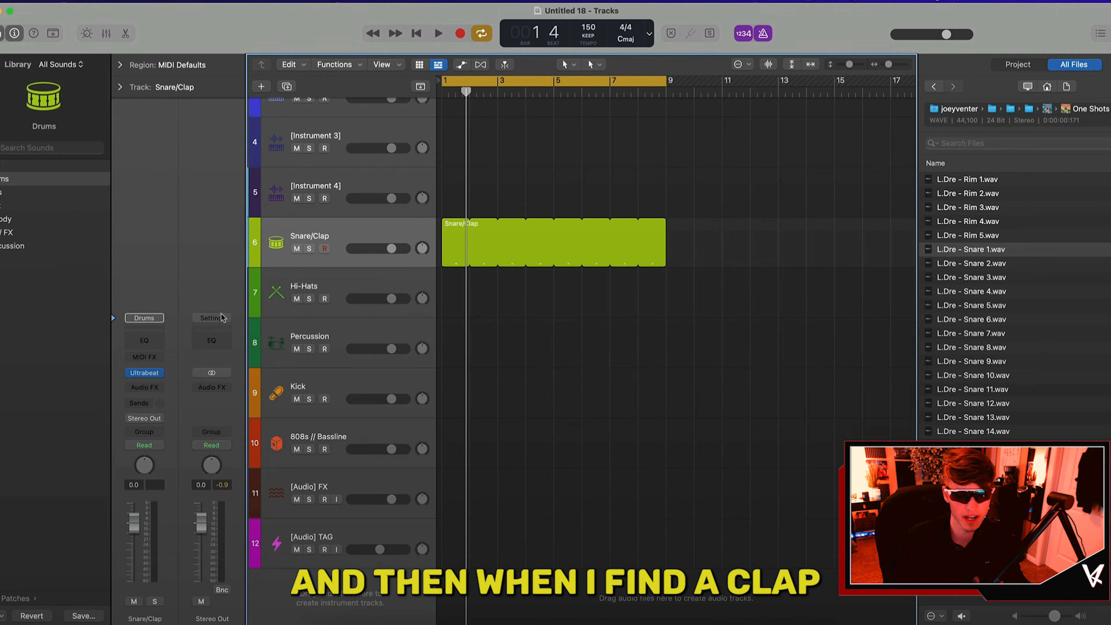
Open Ultrabeat on the Snare/Clap track and load "PG SLATT Clap - Elixir.wav" into Sample 01
{"action": "mouse_move", "coordinate": [153, 377]}
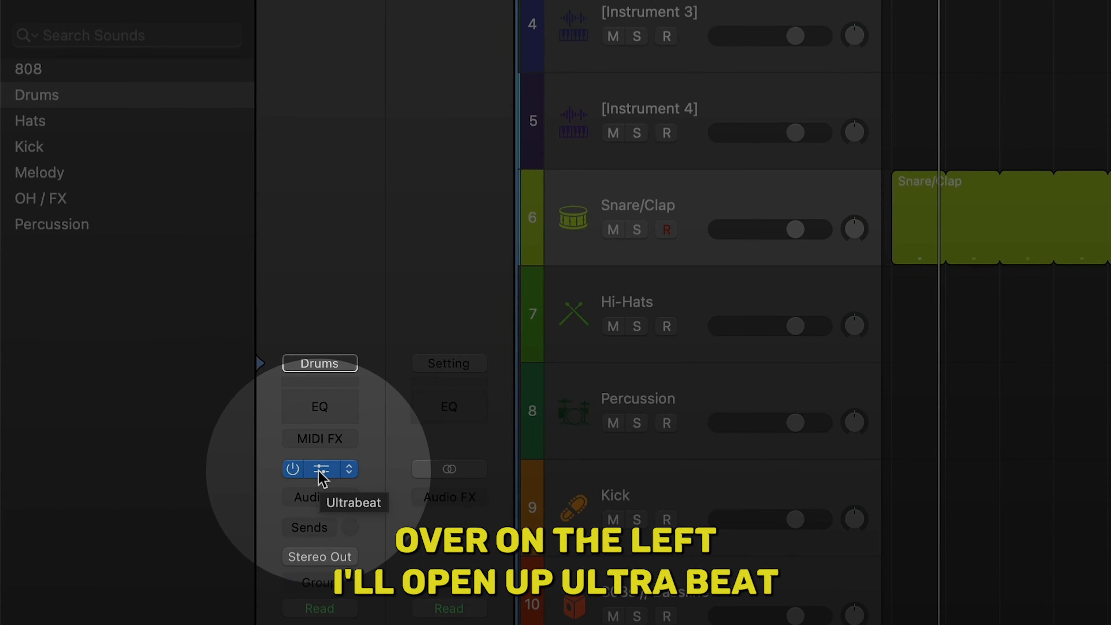
{"action": "left_click", "coordinate": [321, 469]}
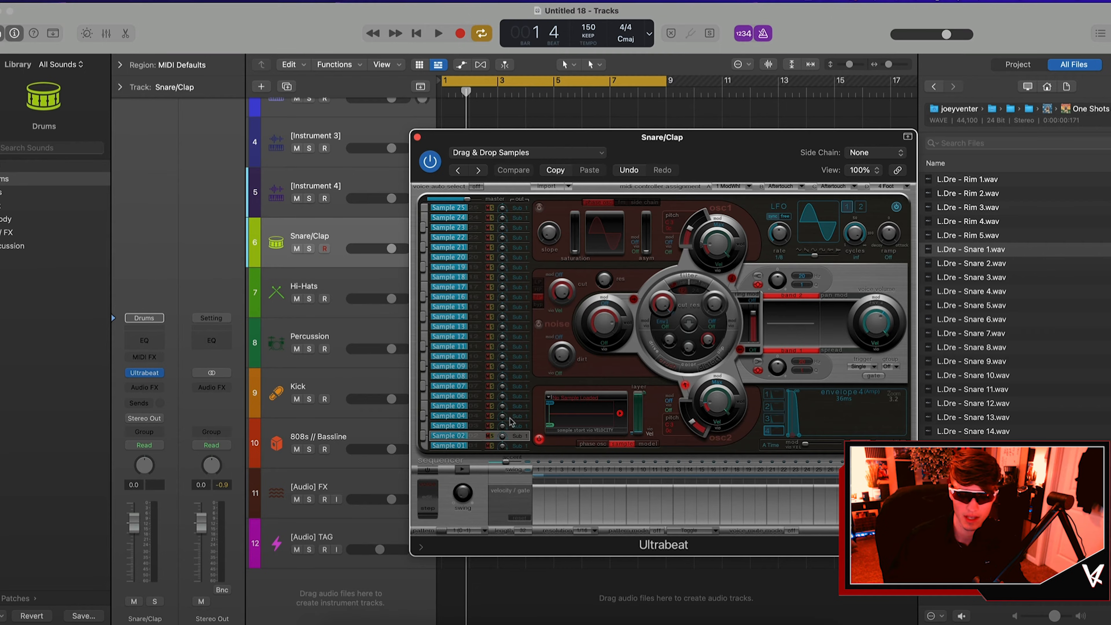
{"action": "left_click", "coordinate": [476, 446]}
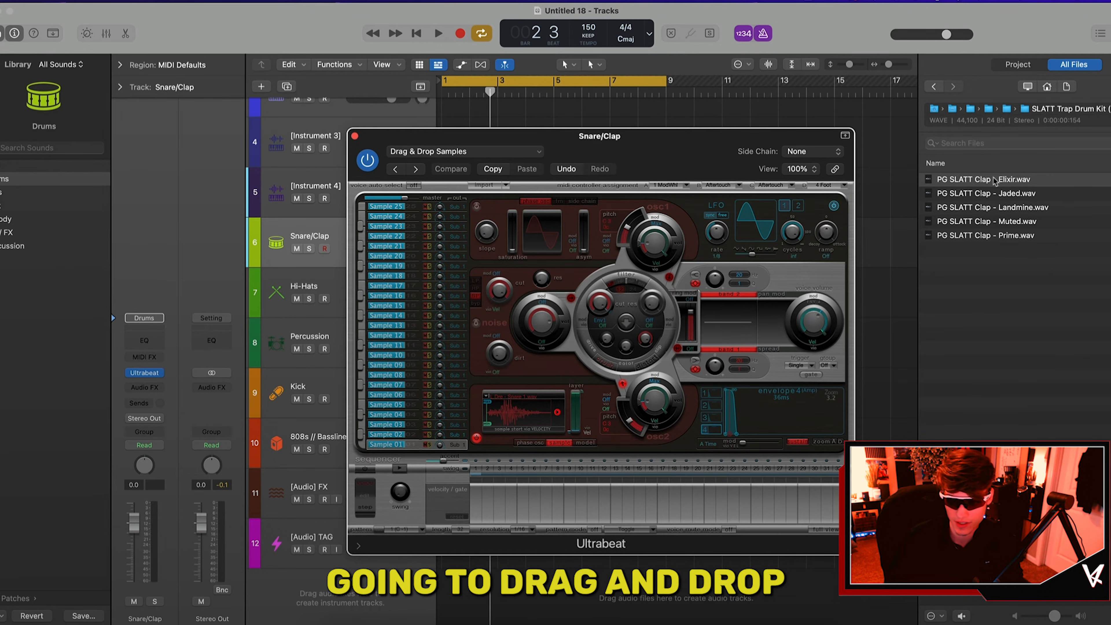
{"action": "left_click_drag", "start_coordinate": [995, 180], "coordinate": [537, 417]}
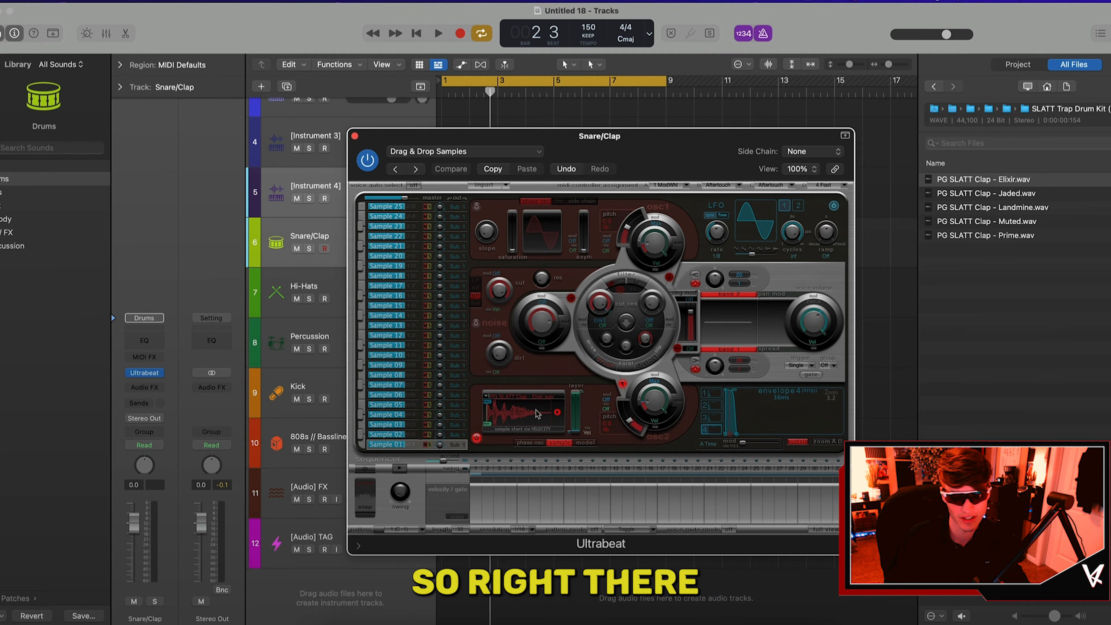
{"action": "left_click_drag", "start_coordinate": [552, 139], "coordinate": [723, 155]}
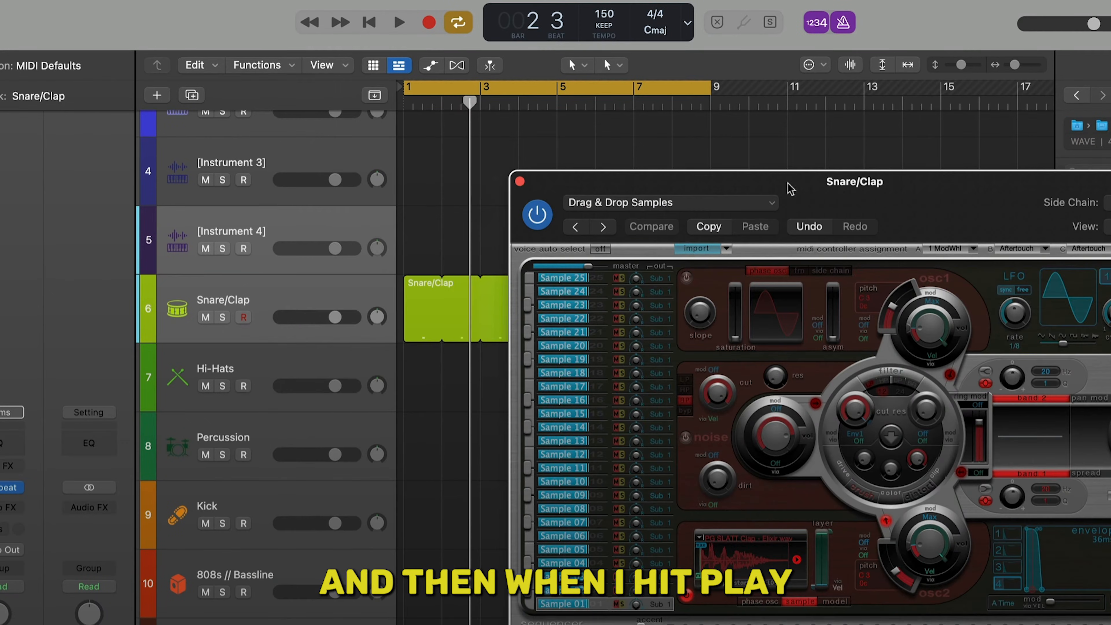
Play back the clap pattern, switch off the metronome click and close Ultrabeat
{"action": "key", "text": "space"}
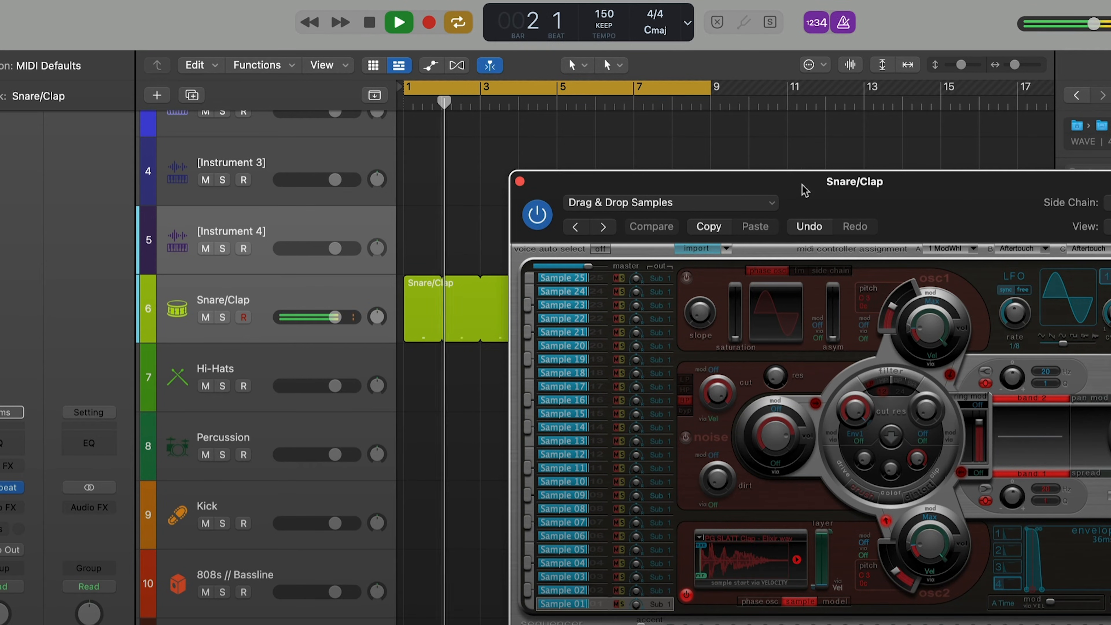
{"action": "left_click_drag", "start_coordinate": [804, 186], "coordinate": [686, 178]}
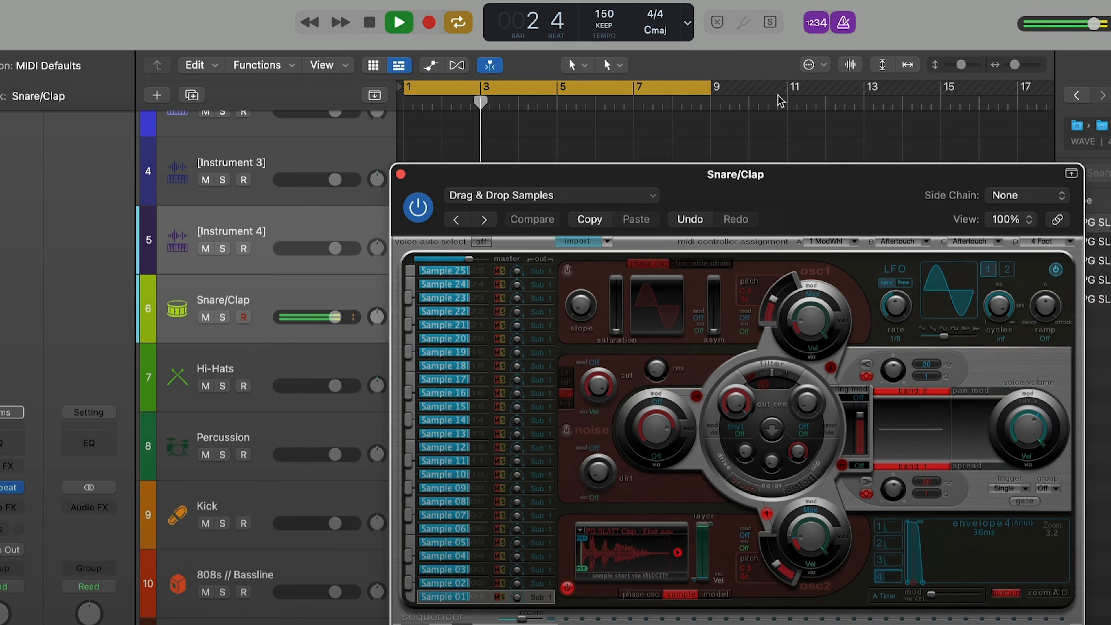
{"action": "left_click", "coordinate": [842, 24]}
{"action": "key", "text": "super+w"}
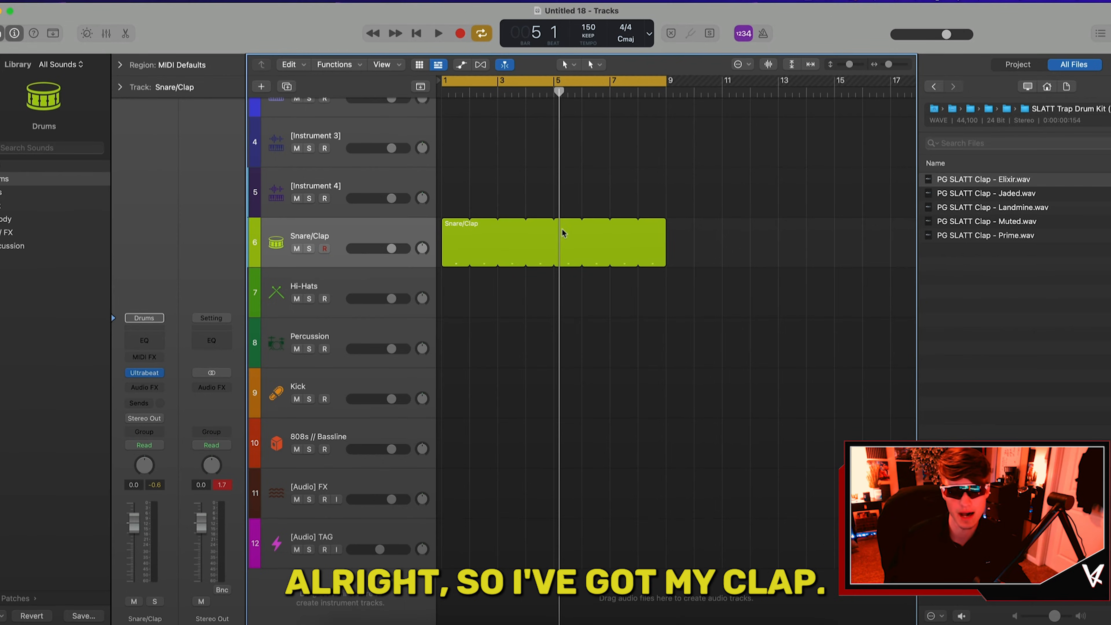
Select the Hi-Hats track and open its Alchemy instrument
{"action": "key", "text": "Down"}
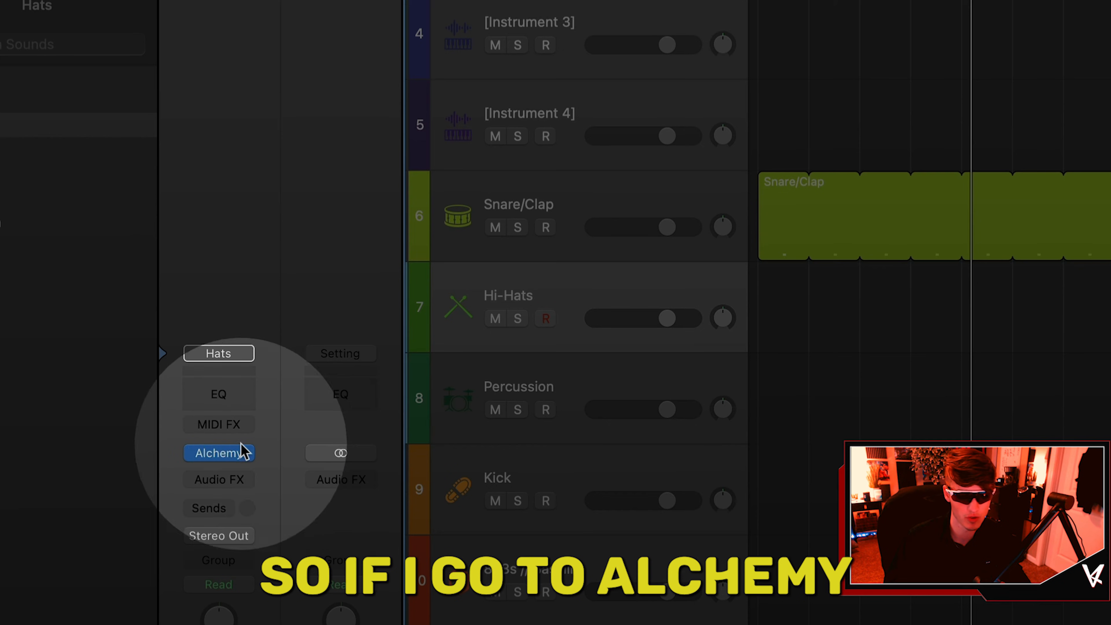
{"action": "mouse_move", "coordinate": [148, 375]}
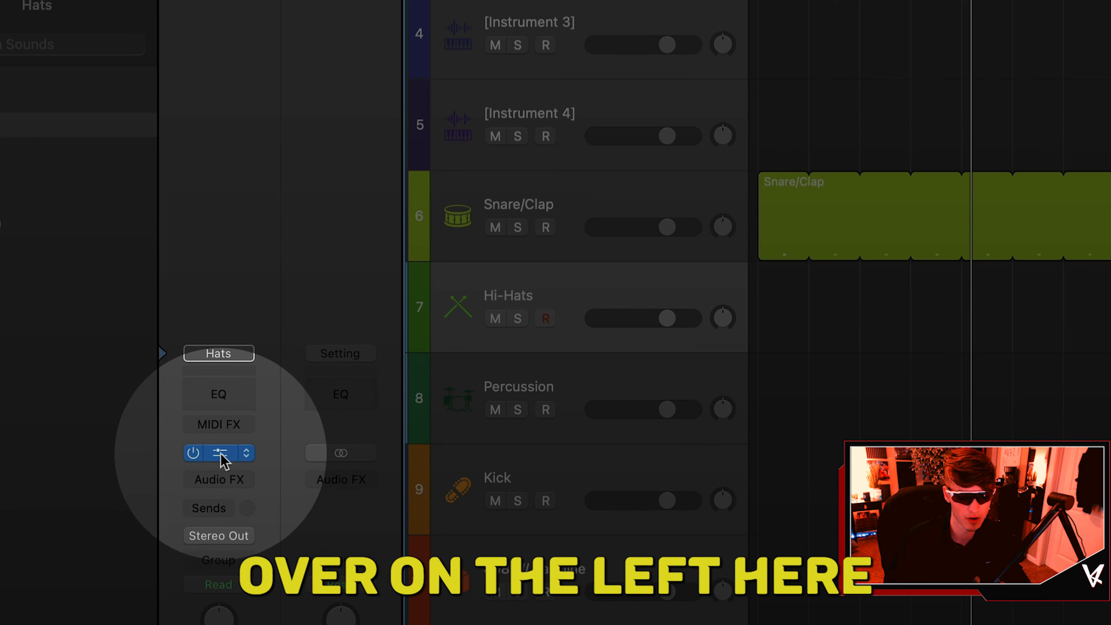
{"action": "left_click", "coordinate": [220, 454]}
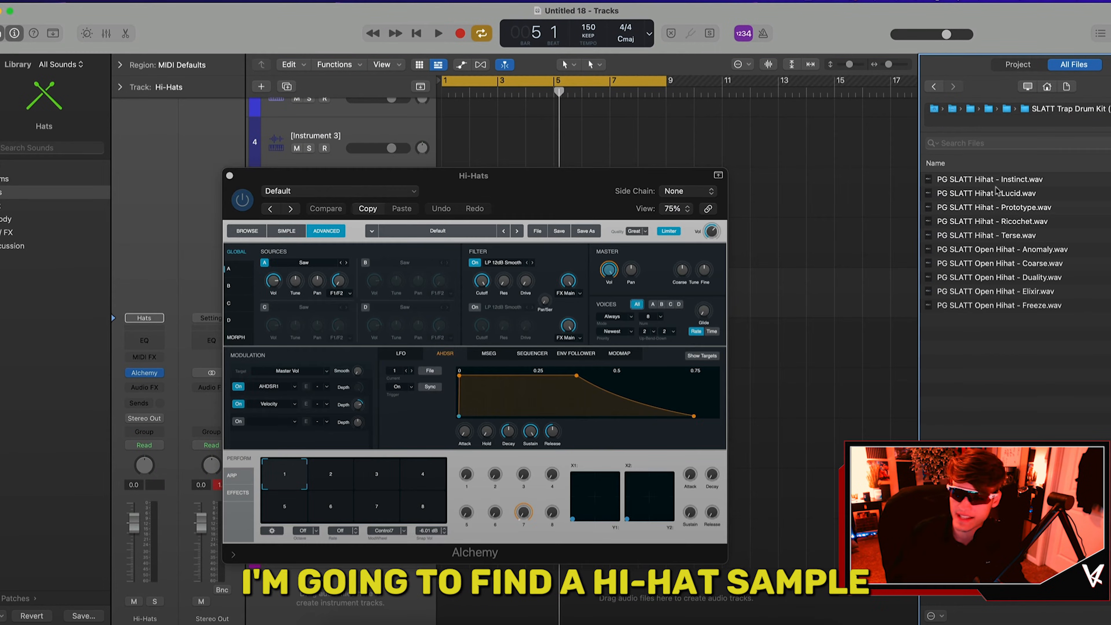
Preview the PG SLATT hi-hats and load "PG SLATT Hihat - Terse.wav" into Alchemy's source A as a Sampler source
{"action": "left_click", "coordinate": [991, 181]}
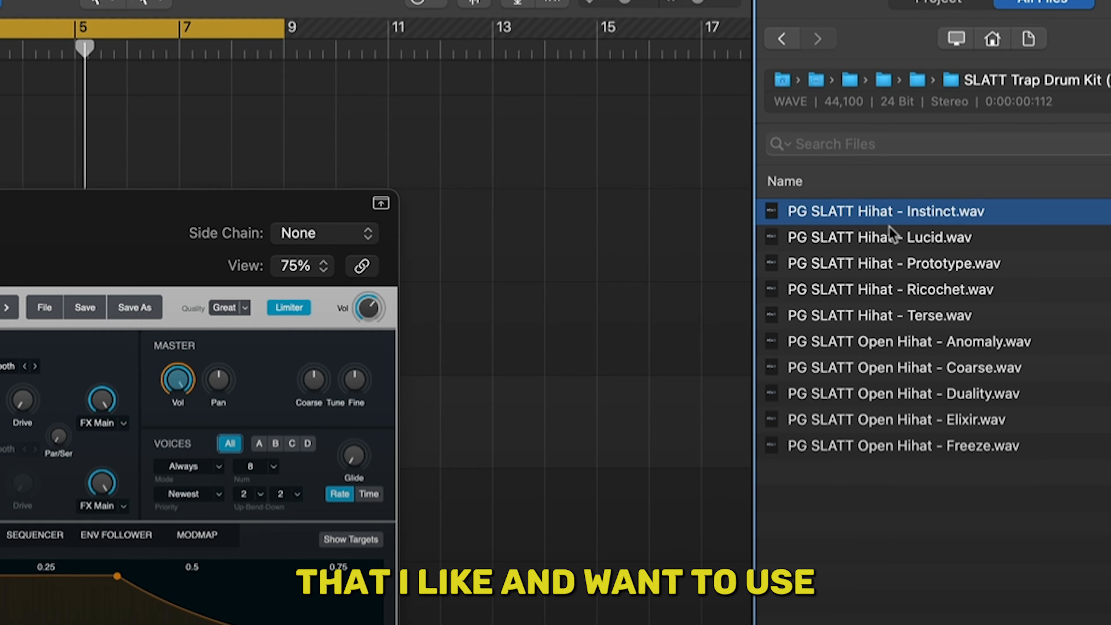
{"action": "left_click", "coordinate": [887, 238]}
{"action": "left_click", "coordinate": [888, 261]}
{"action": "left_click", "coordinate": [868, 318]}
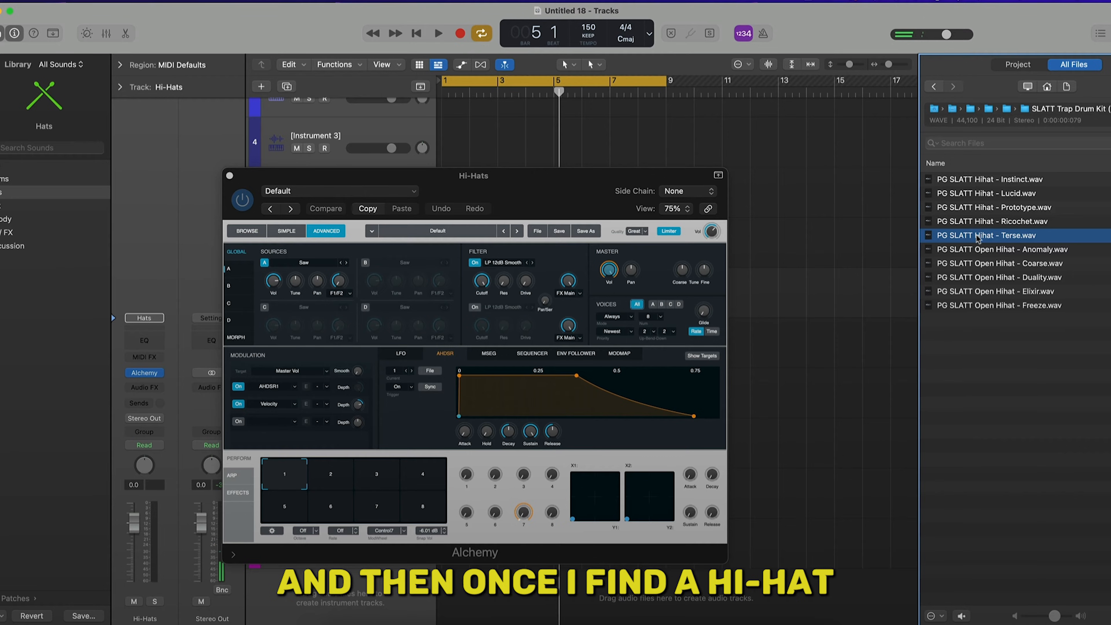
{"action": "left_click_drag", "start_coordinate": [976, 238], "coordinate": [321, 288]}
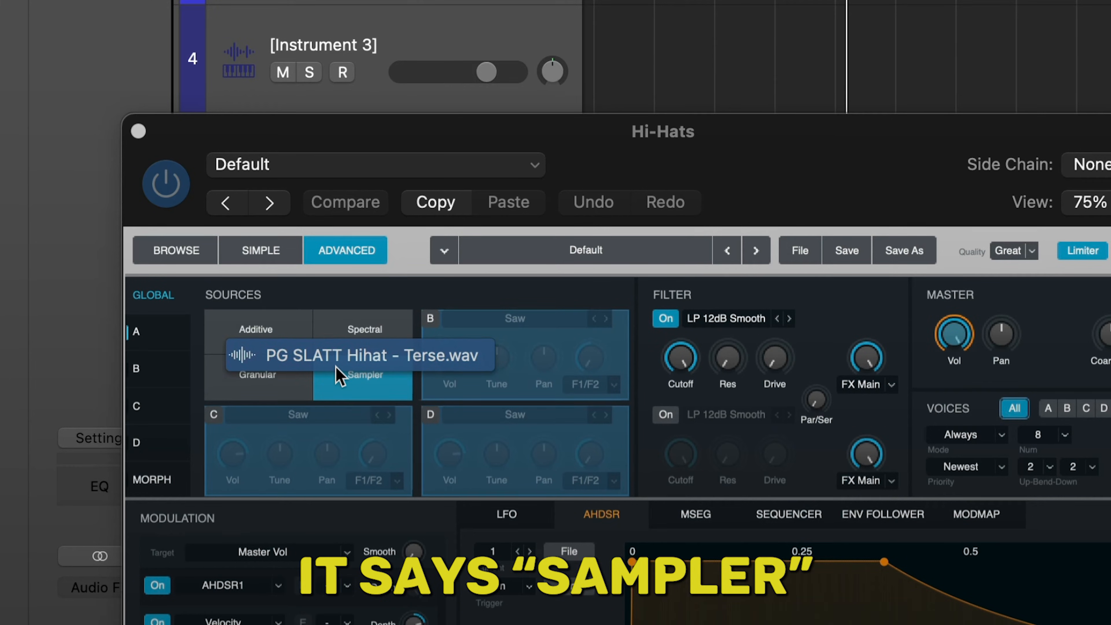
{"action": "left_click_drag", "start_coordinate": [340, 377], "coordinate": [340, 376]}
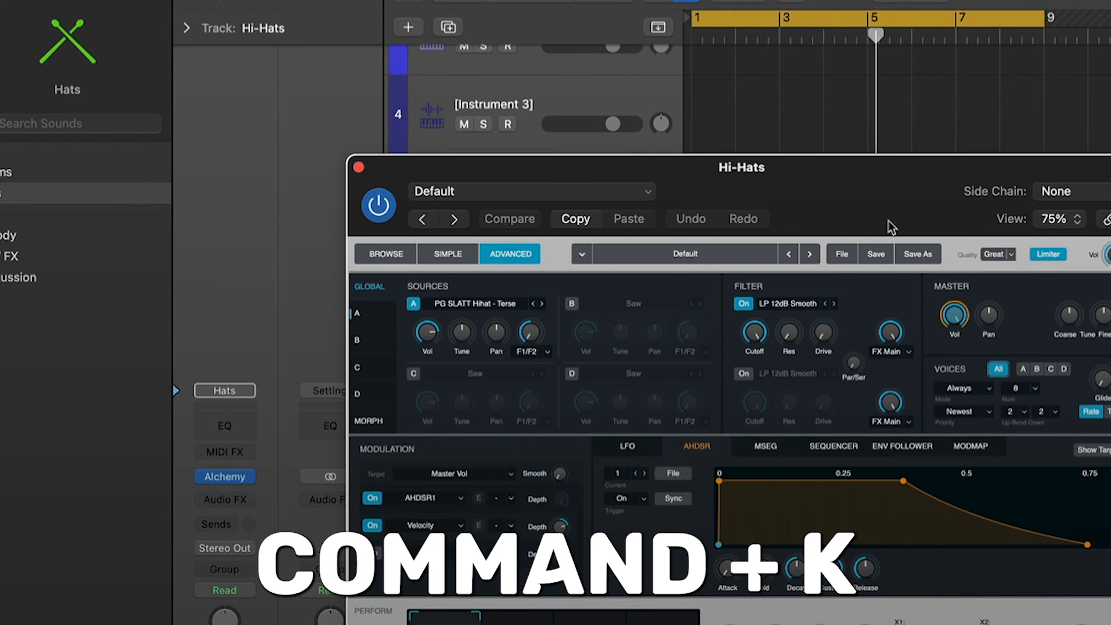
Open Musical Typing and play a few notes to test the Hi-Hats sound
{"action": "key", "text": "super+k"}
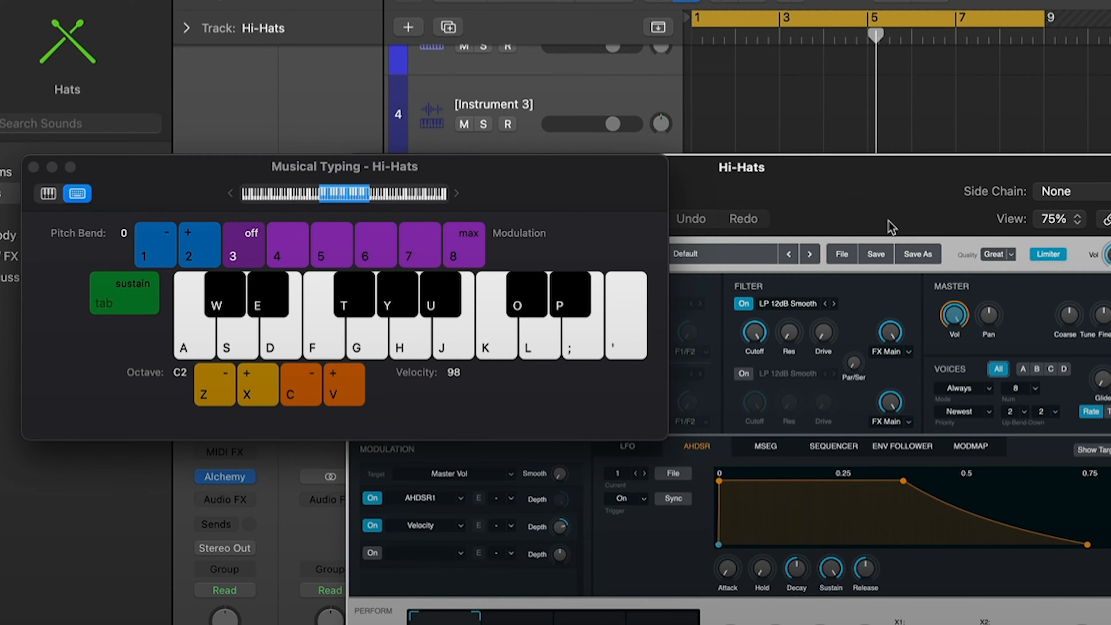
{"action": "key", "text": "h"}
{"action": "key", "text": "a"}
{"action": "key", "text": "k"}
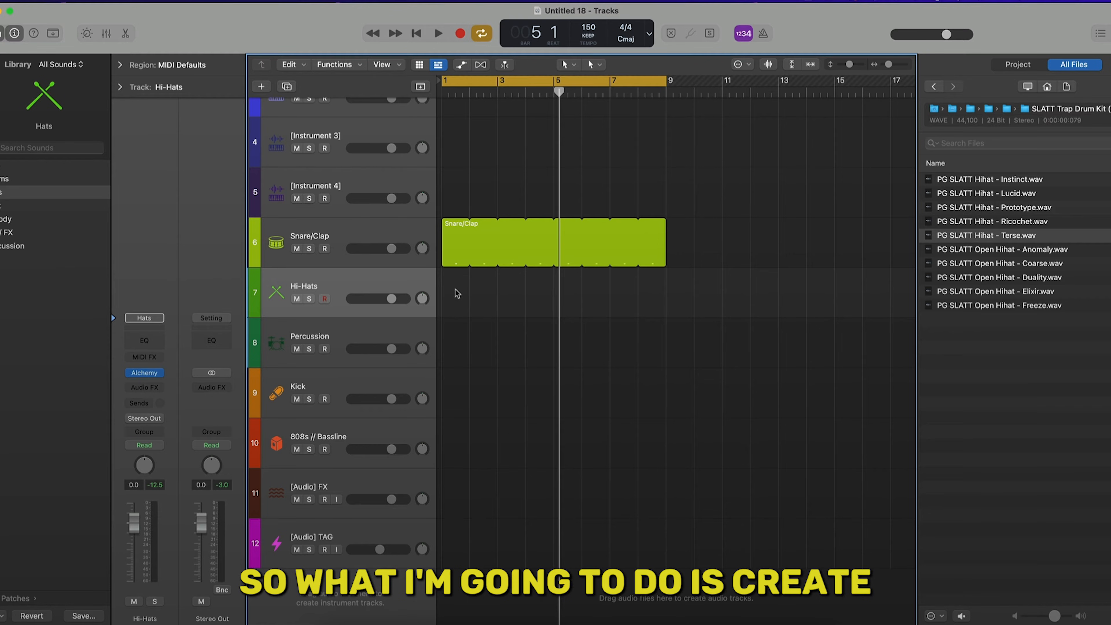
Create a MIDI region at bar 1 on the Hi-Hats track and extend it to bar 9
{"action": "right_click", "coordinate": [456, 292]}
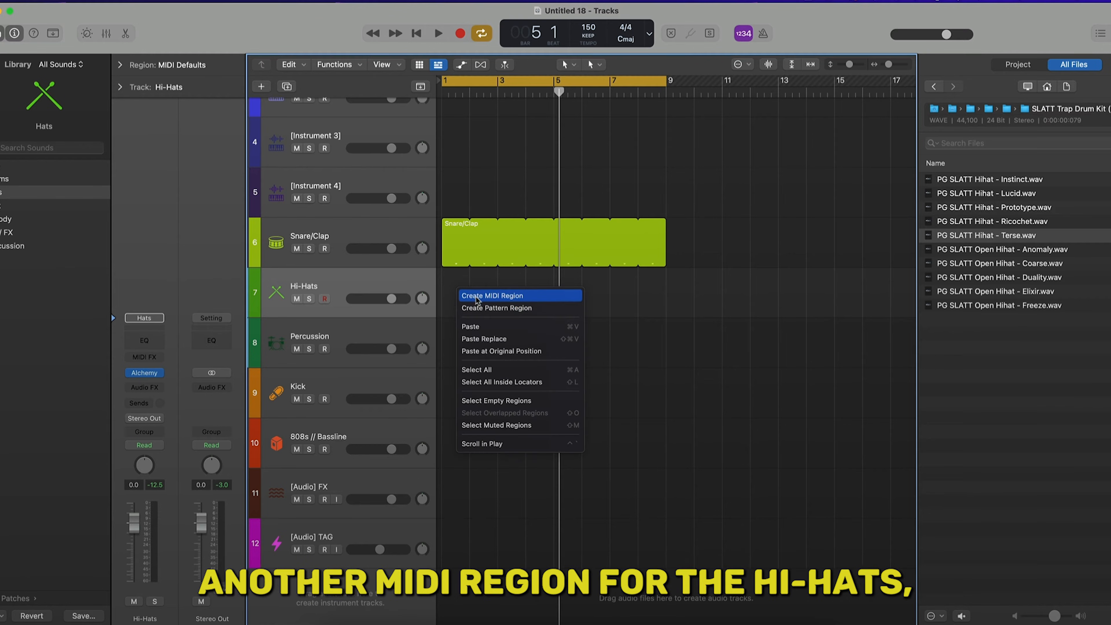
{"action": "left_click", "coordinate": [477, 296]}
{"action": "left_click_drag", "start_coordinate": [464, 297], "coordinate": [660, 295]}
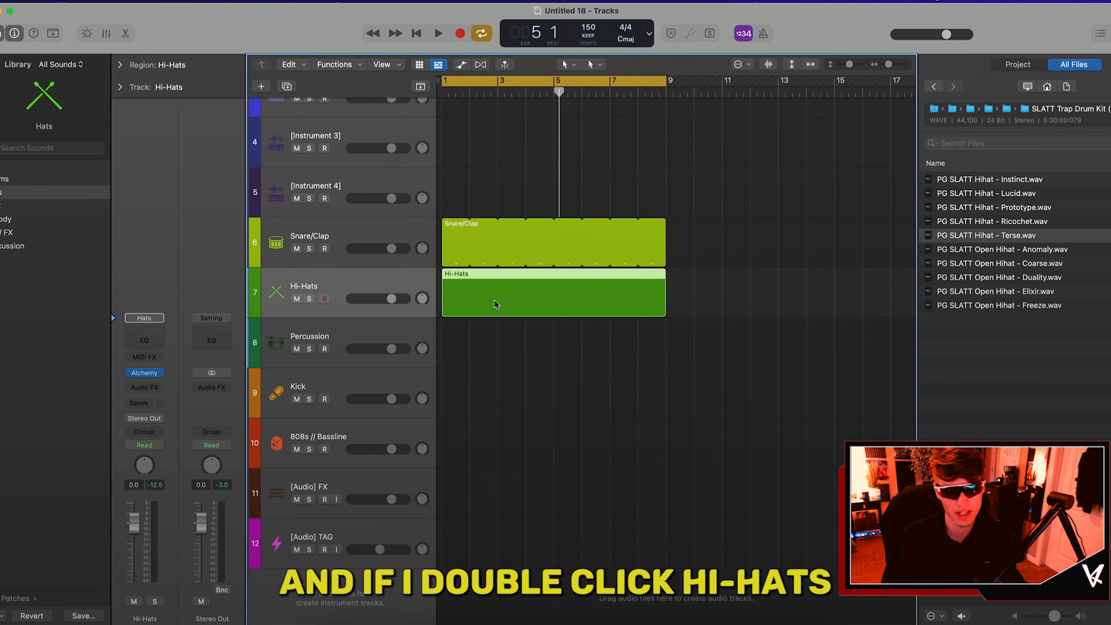
Open the Hi-Hats region in the Piano Roll and set Time Quantize to 1/8 Note
{"action": "double_click", "coordinate": [444, 512]}
{"action": "left_click_drag", "start_coordinate": [898, 251], "coordinate": [894, 252]}
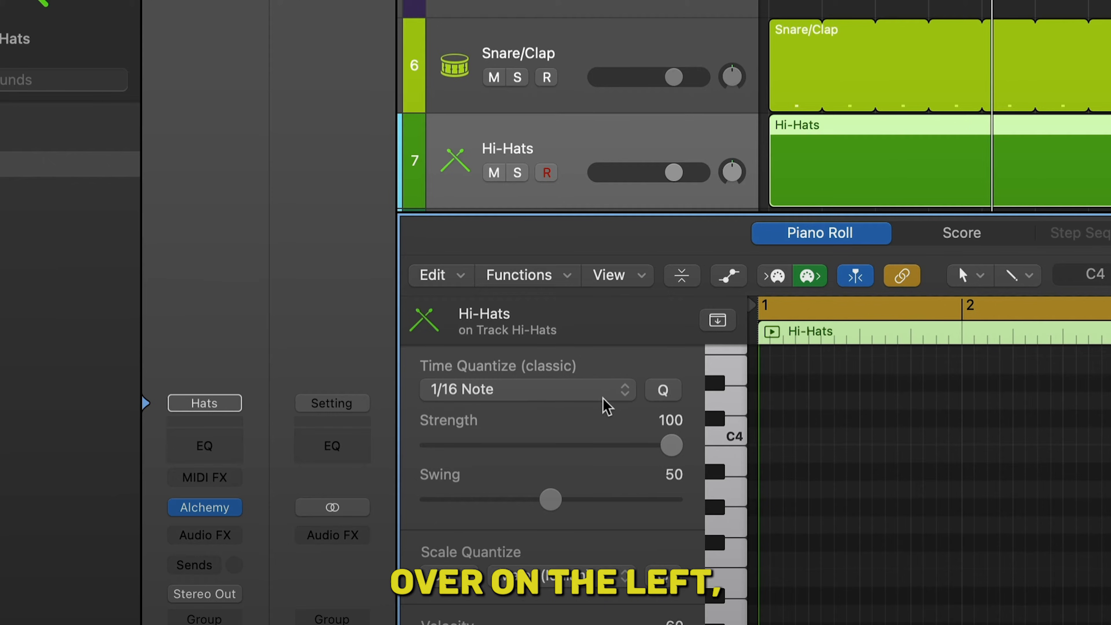
{"action": "left_click", "coordinate": [353, 312]}
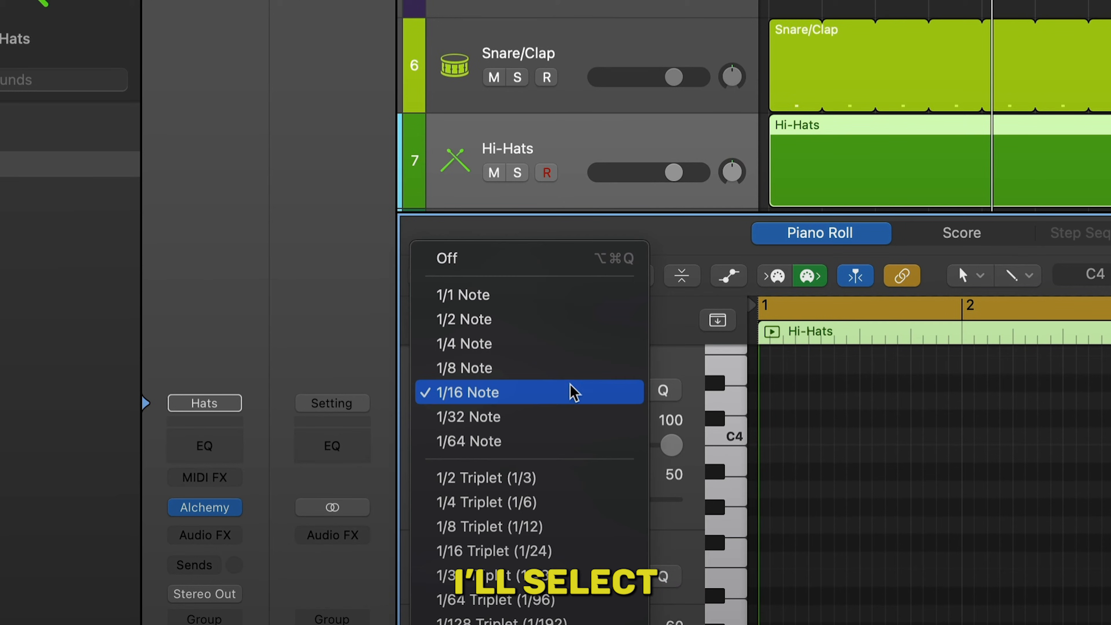
{"action": "left_click", "coordinate": [545, 376]}
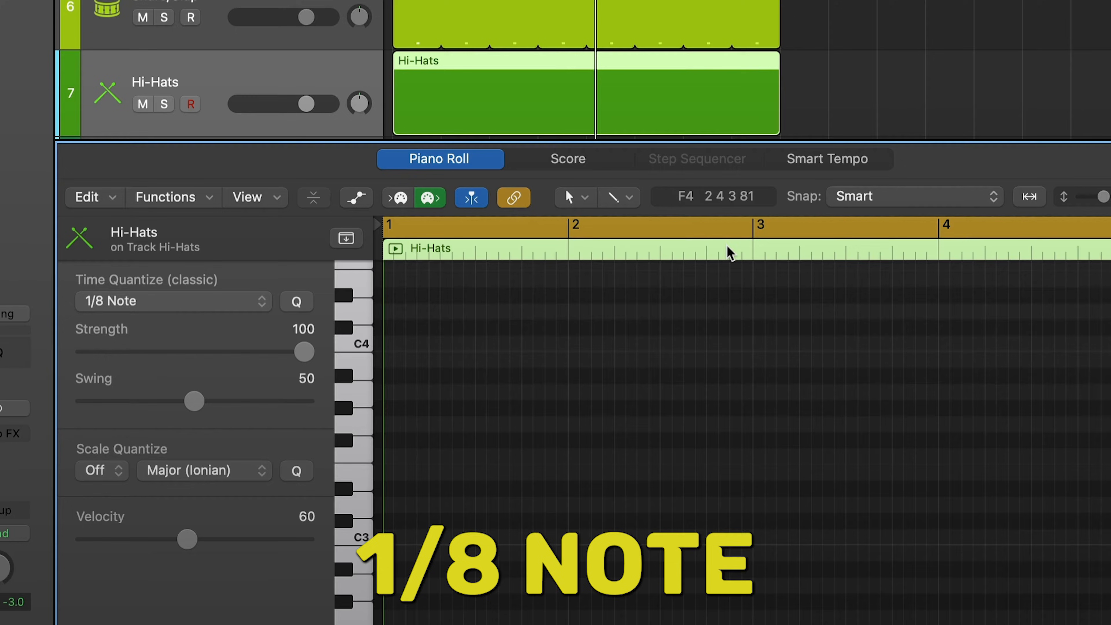
Paint a row of 1/8-note hi-hats on C3 across bars 1 and 2 with the Brush Tool and play it back
{"action": "left_click", "coordinate": [622, 196]}
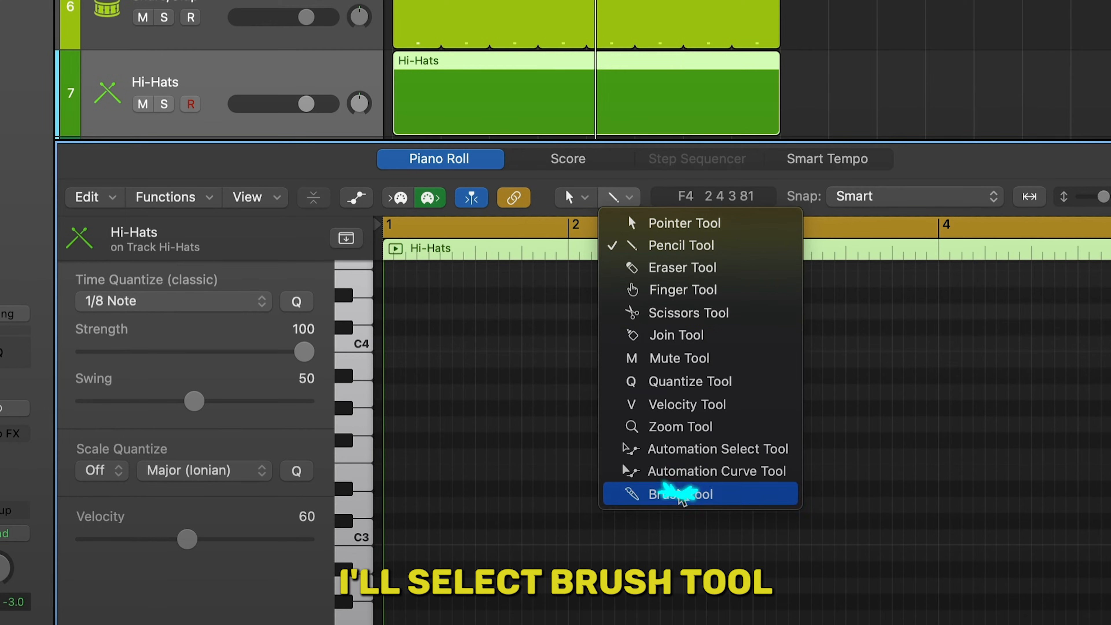
{"action": "left_click", "coordinate": [656, 493]}
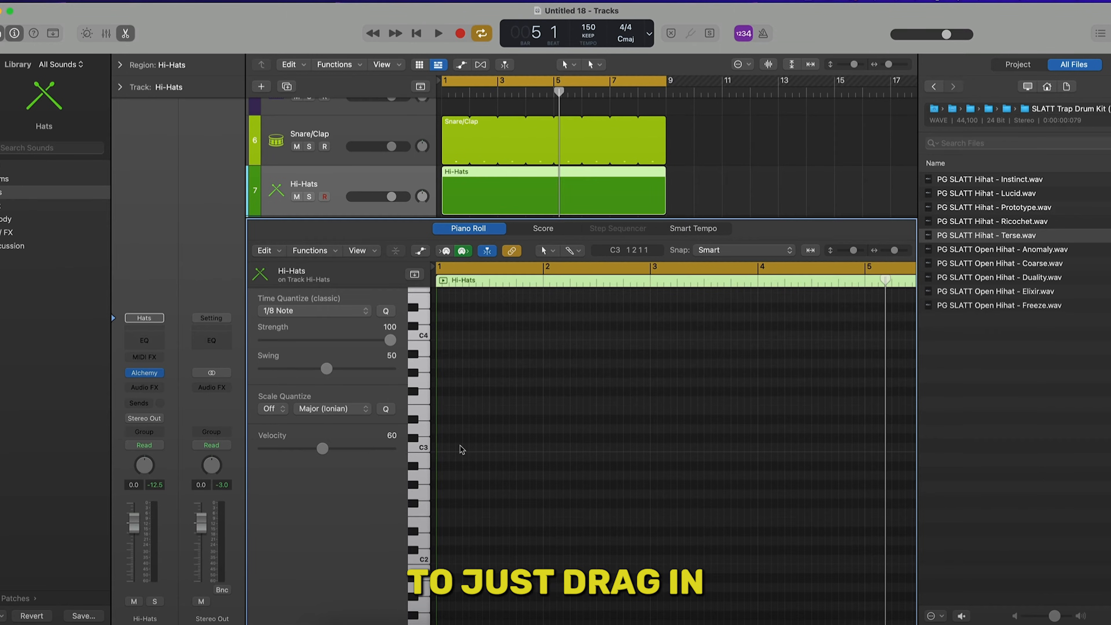
{"action": "mouse_move", "coordinate": [442, 449]}
{"action": "left_mouse_down"}
{"action": "mouse_move", "coordinate": [538, 450]}
{"action": "mouse_move", "coordinate": [526, 451]}
{"action": "left_mouse_up"}
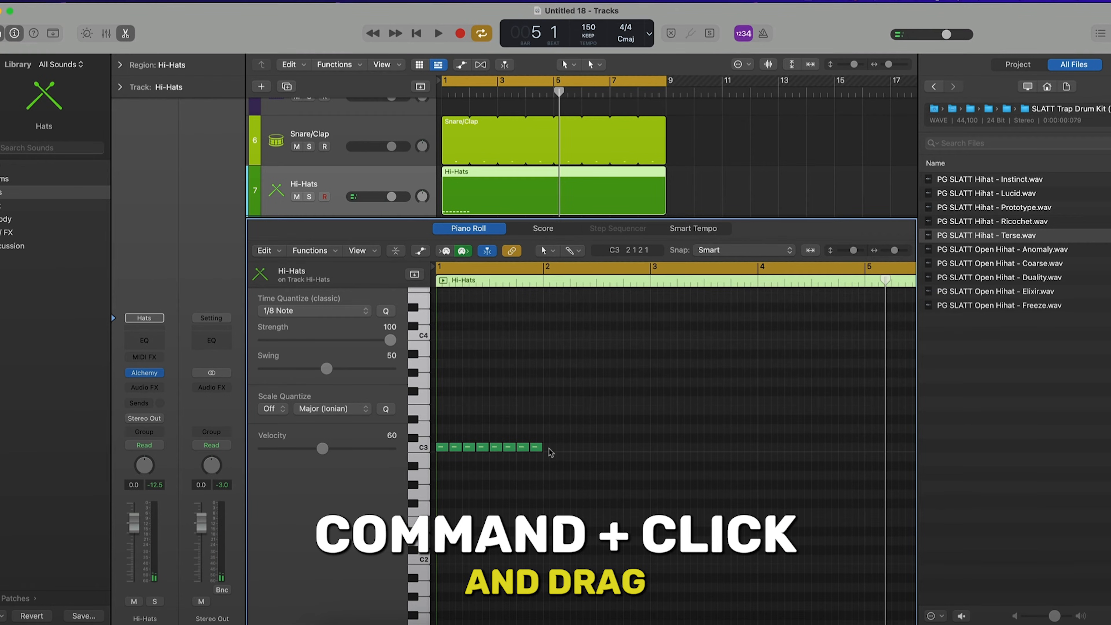
{"action": "key", "text": "space"}
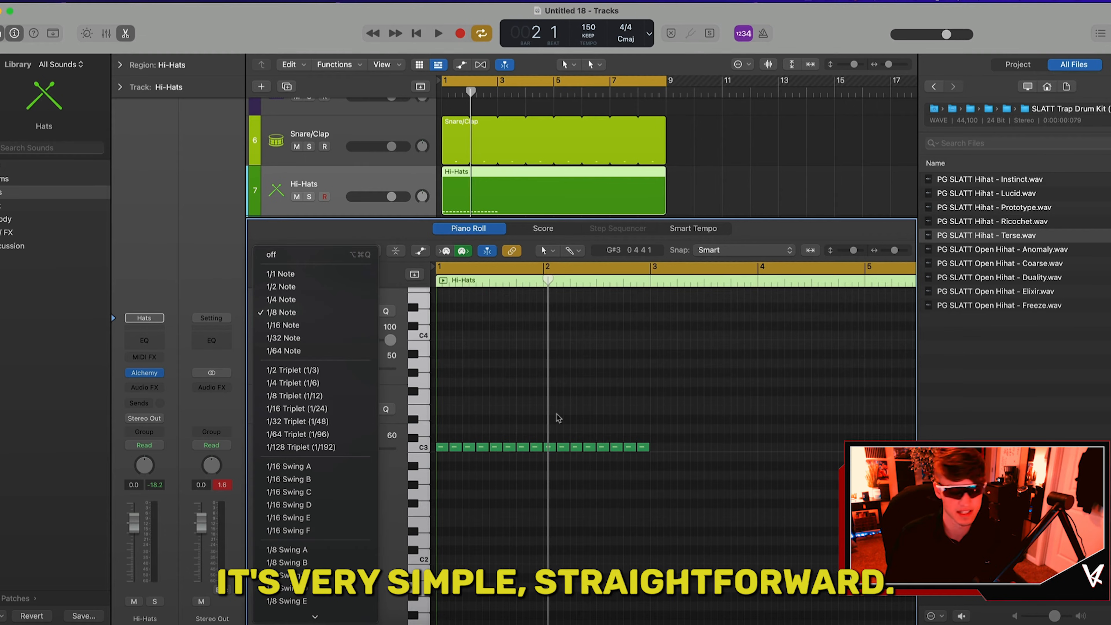
{"action": "left_click", "coordinate": [656, 470]}
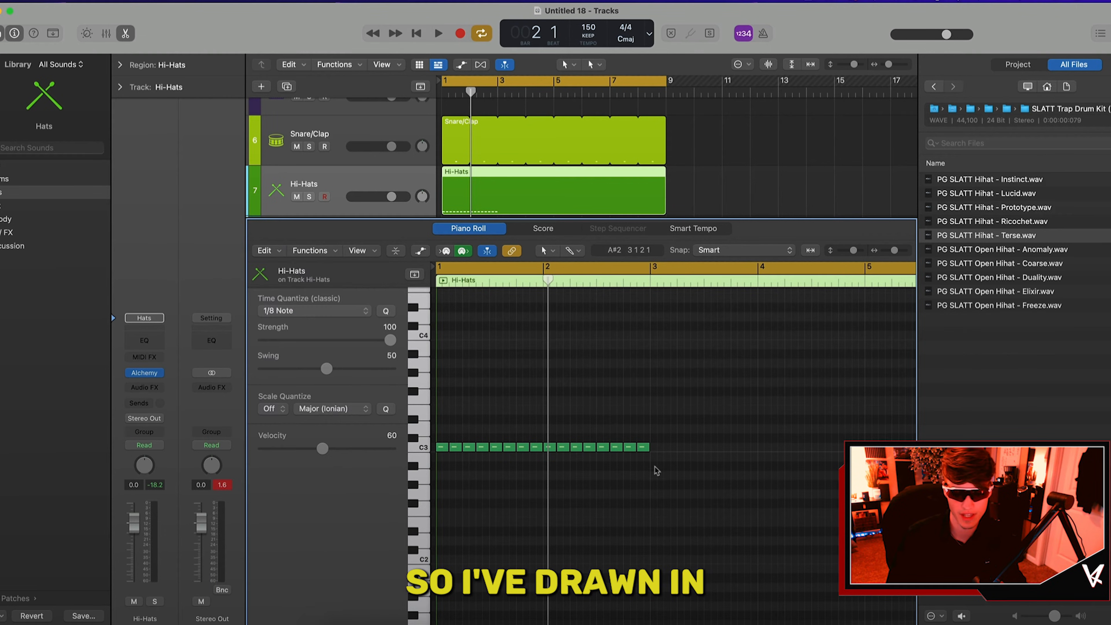
Set the velocity of all 16 hi-hat notes to 90 and play the pattern back
{"action": "left_click_drag", "start_coordinate": [656, 467], "coordinate": [431, 435]}
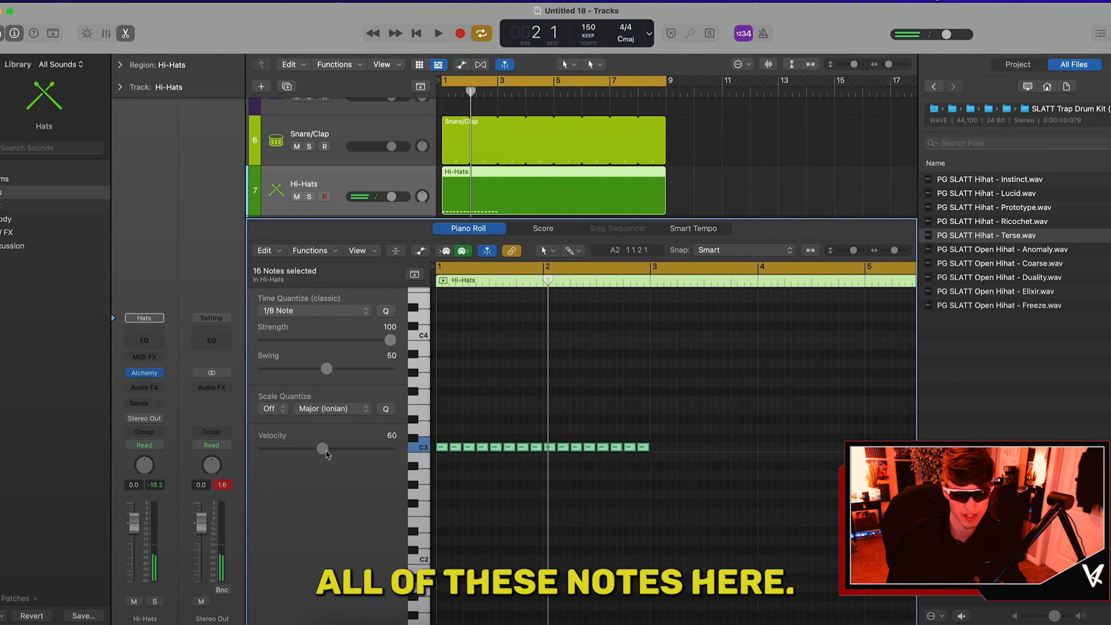
{"action": "left_click_drag", "start_coordinate": [340, 448], "coordinate": [345, 447]}
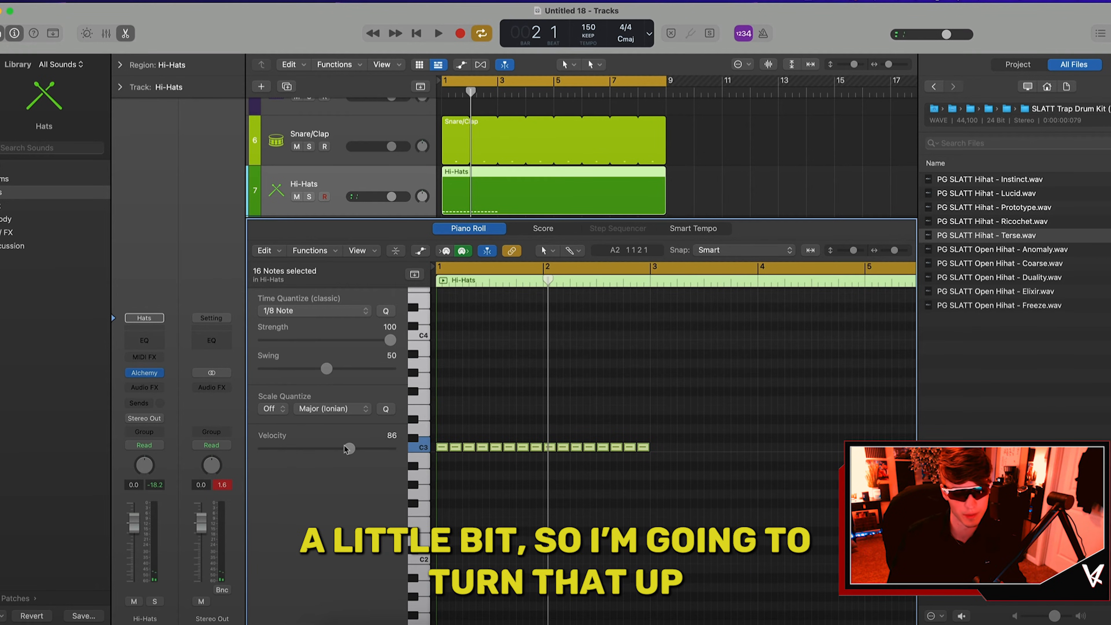
{"action": "key", "text": "space"}
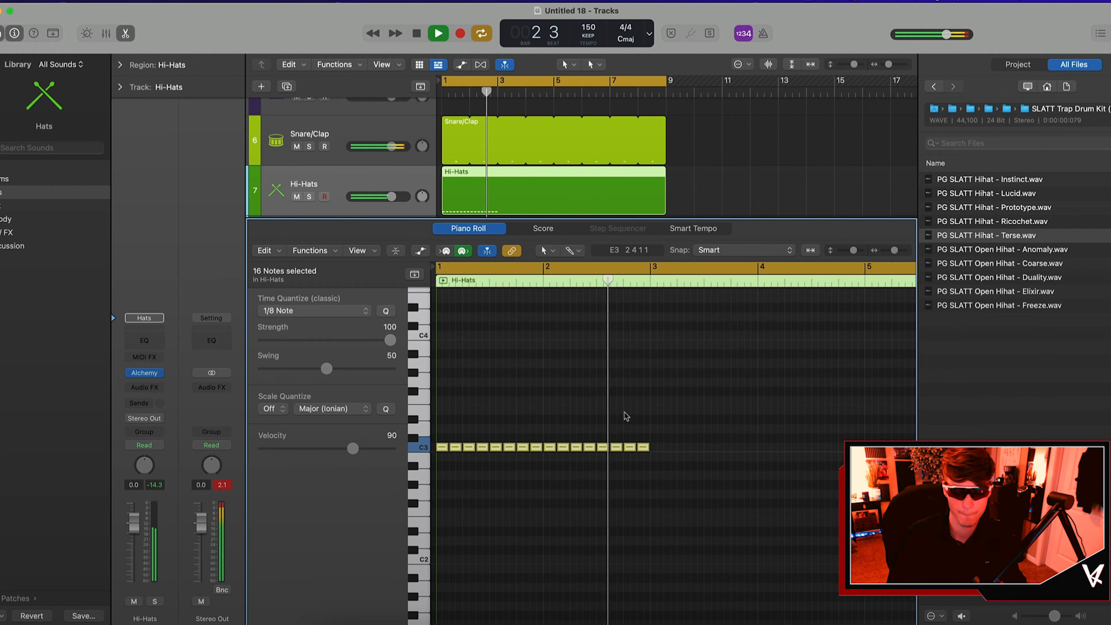
{"action": "left_click", "coordinate": [680, 442]}
{"action": "key", "text": "space"}
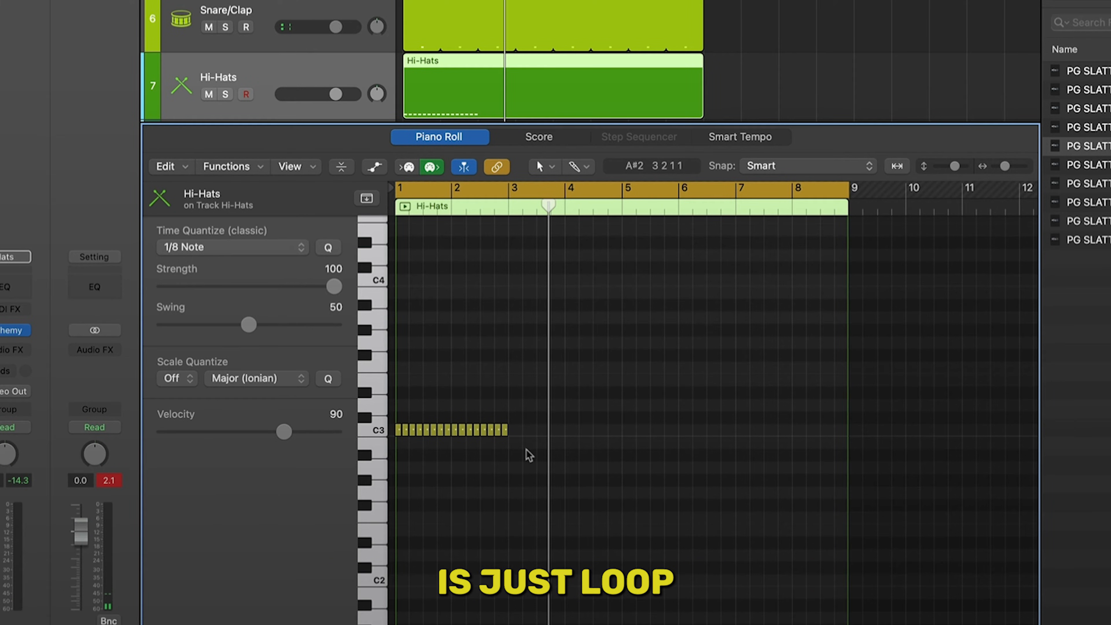
Repeat the two-bar hi-hat pattern three times so it fills the region up to bar 9
{"action": "left_click_drag", "start_coordinate": [526, 449], "coordinate": [394, 418]}
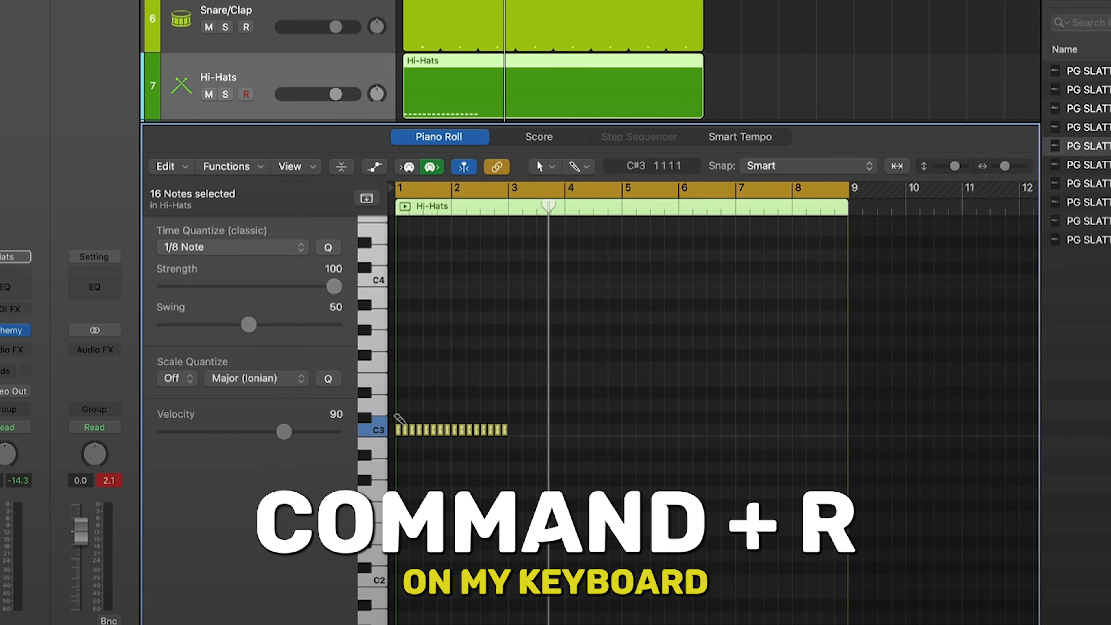
{"action": "key", "text": "super+r"}
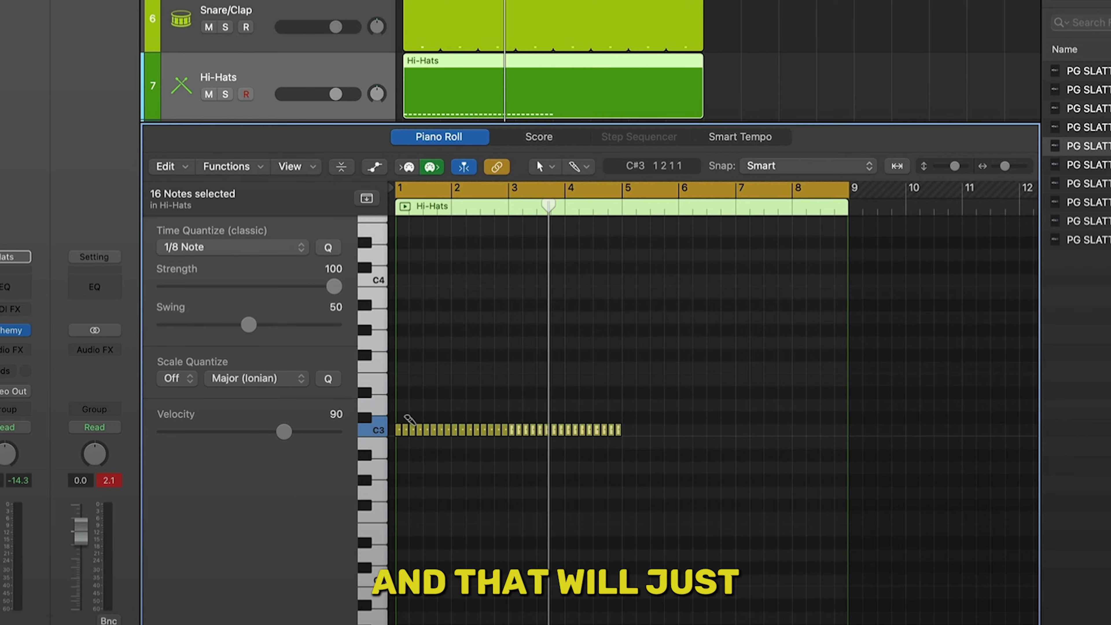
{"action": "key", "text": "super+r"}
{"action": "key", "text": "super+r"}
{"action": "left_click", "coordinate": [626, 488]}
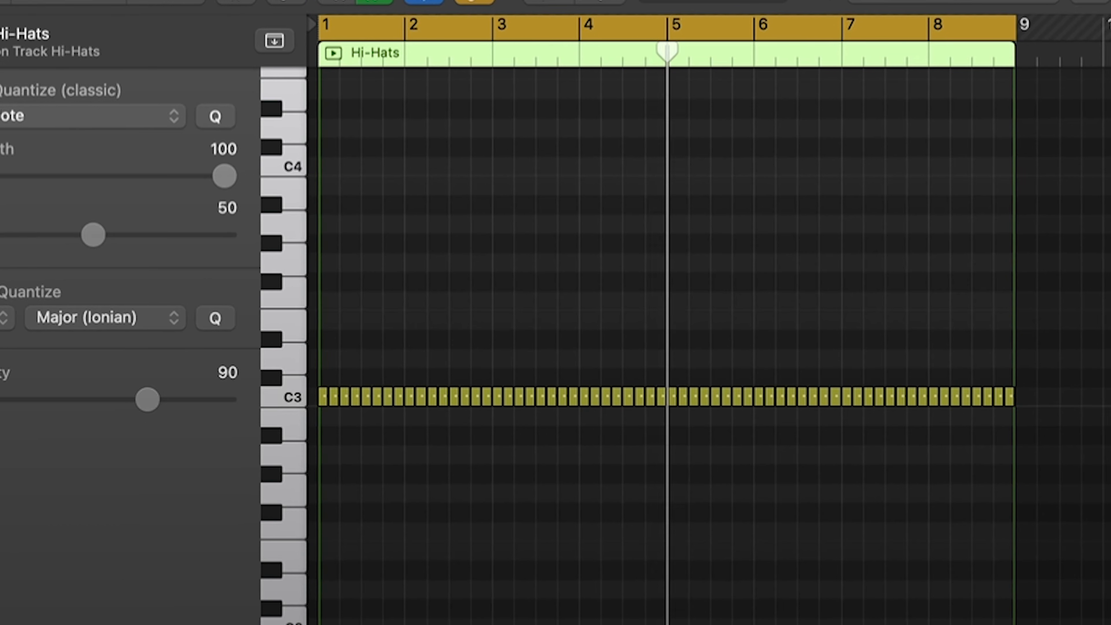
Set Time Quantize to 1/16 Note, paint extra hi-hat notes between the existing ones as rolls, and play back
{"action": "left_click", "coordinate": [323, 312]}
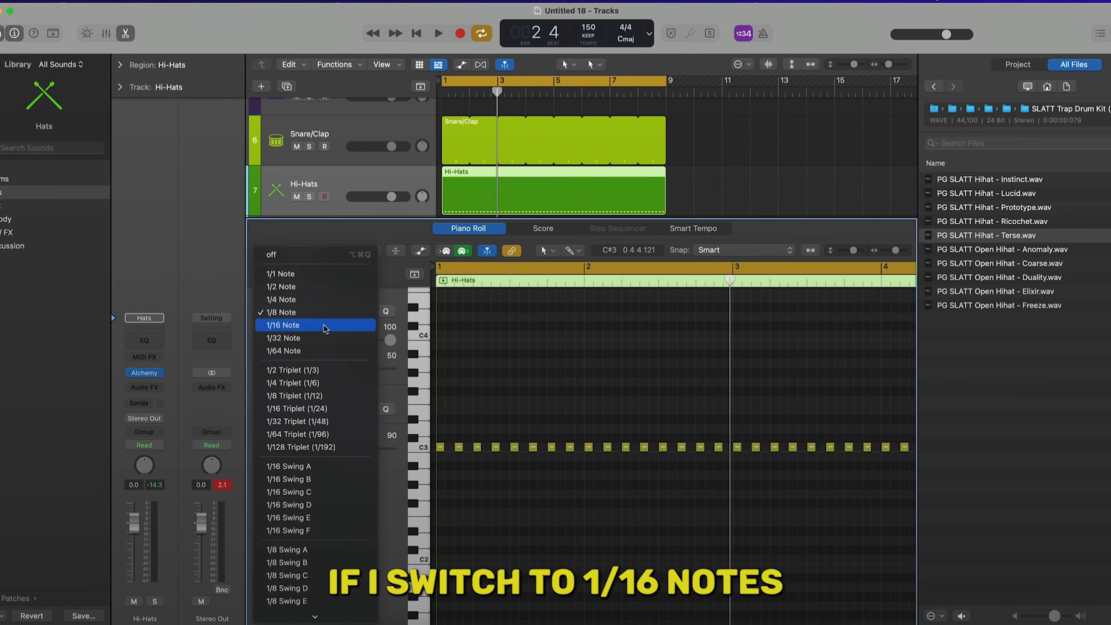
{"action": "left_click", "coordinate": [324, 326]}
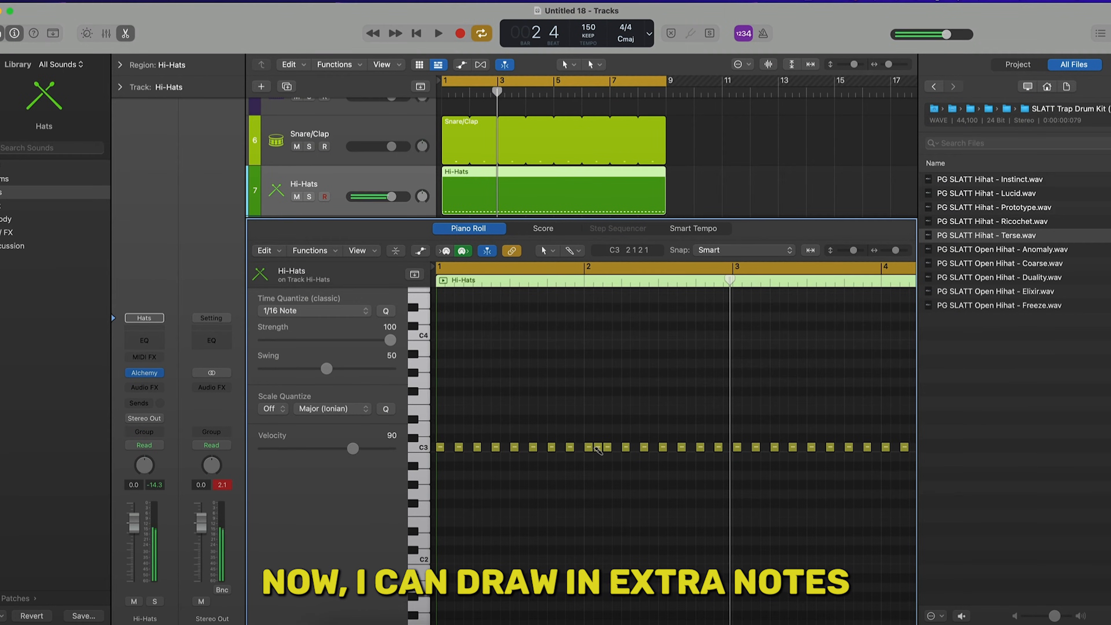
{"action": "key", "text": "space"}
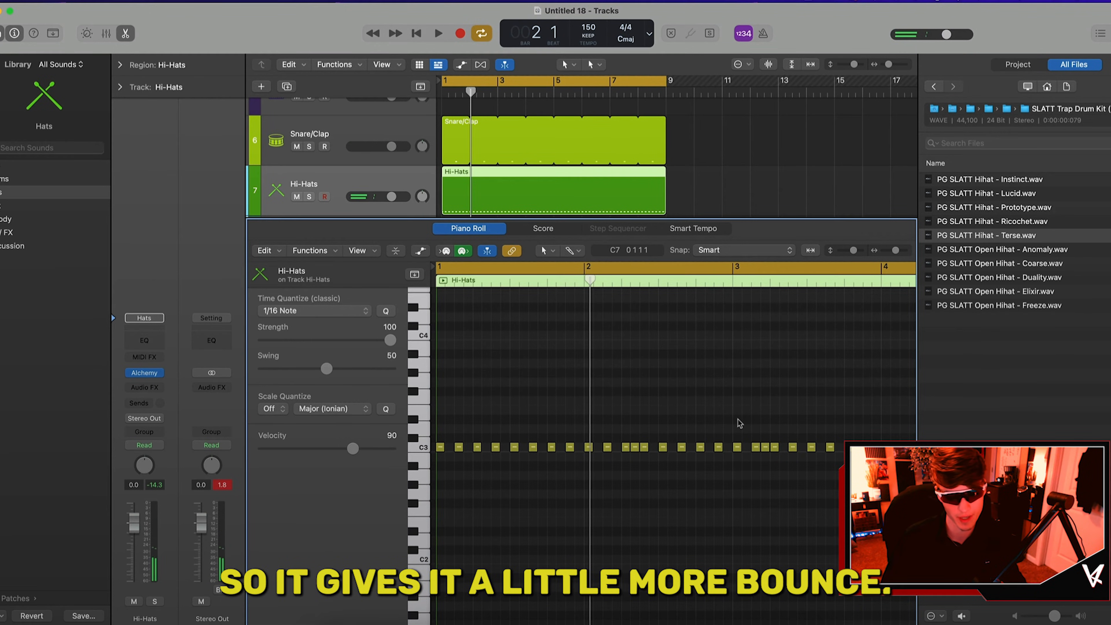
{"action": "key", "text": "super+Left"}
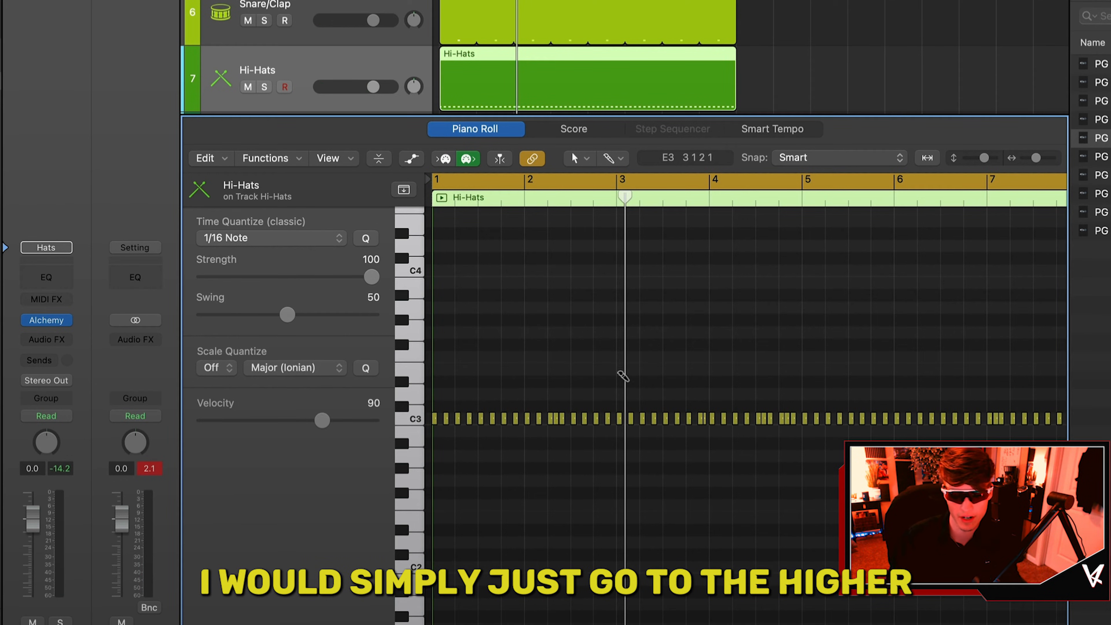
Move two notes of the hi-hat roll in bar 2 down to progressively lower pitches and close the editor
{"action": "left_click", "coordinate": [620, 372]}
{"action": "left_click_drag", "start_coordinate": [620, 373], "coordinate": [672, 458]}
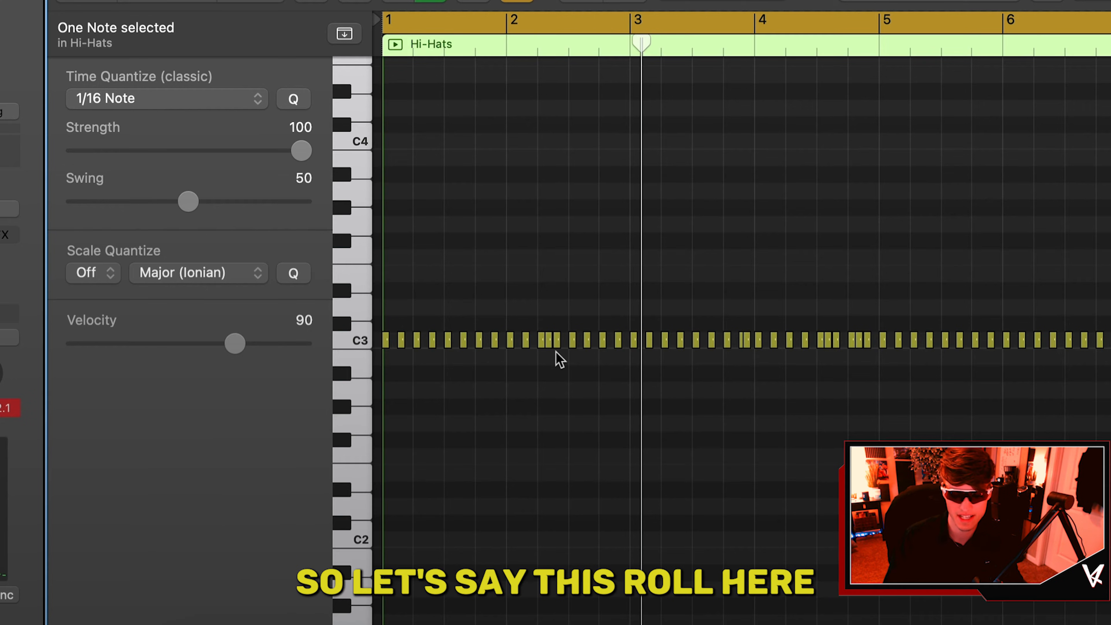
{"action": "left_click_drag", "start_coordinate": [562, 428], "coordinate": [556, 422]}
{"action": "left_click_drag", "start_coordinate": [552, 350], "coordinate": [555, 391]}
{"action": "left_click", "coordinate": [575, 400]}
{"action": "left_click_drag", "start_coordinate": [555, 392], "coordinate": [555, 407]}
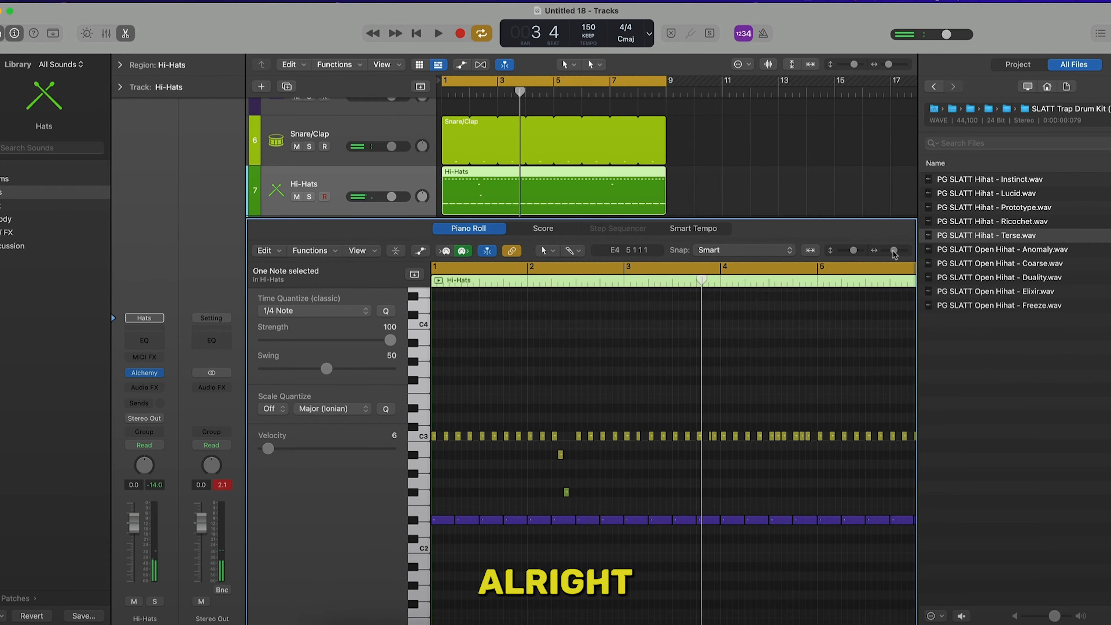
{"action": "key", "text": "e"}
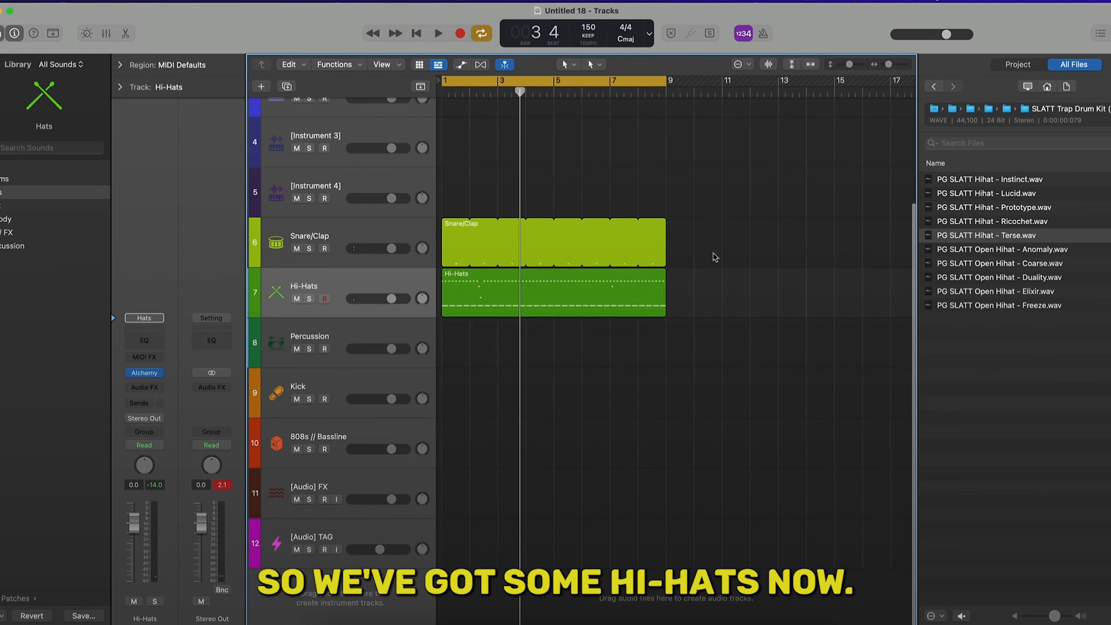
Open Ultrabeat on the Percussion track and load "PG SLATT Percussion - Audemar - A.wav" from the Percs folder into the Sample 01 slot
{"action": "left_click", "coordinate": [339, 332]}
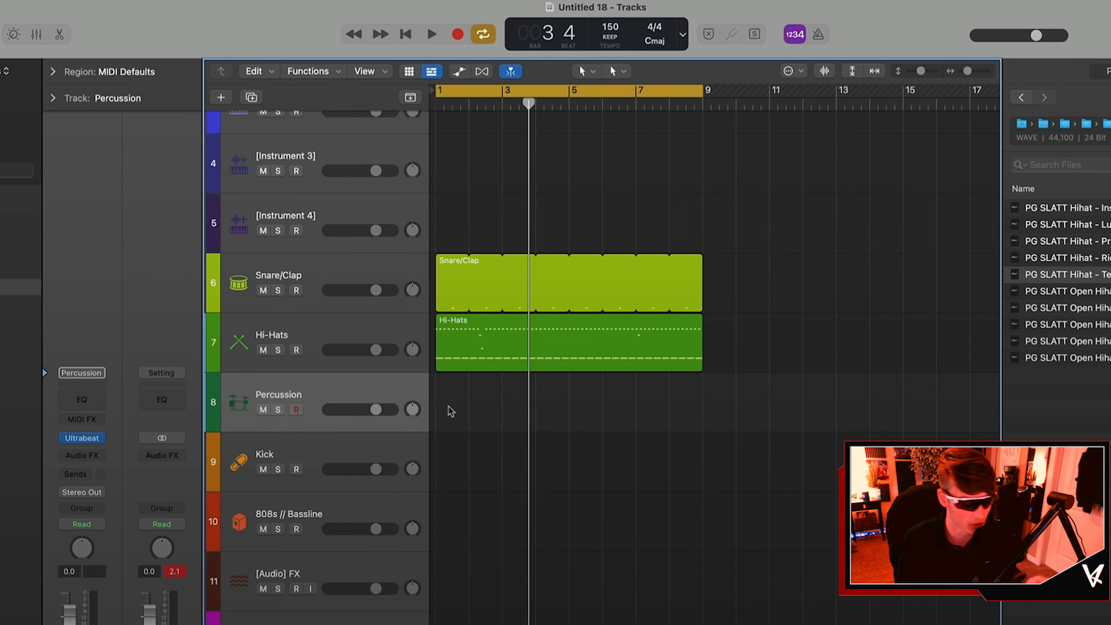
{"action": "key", "text": "space"}
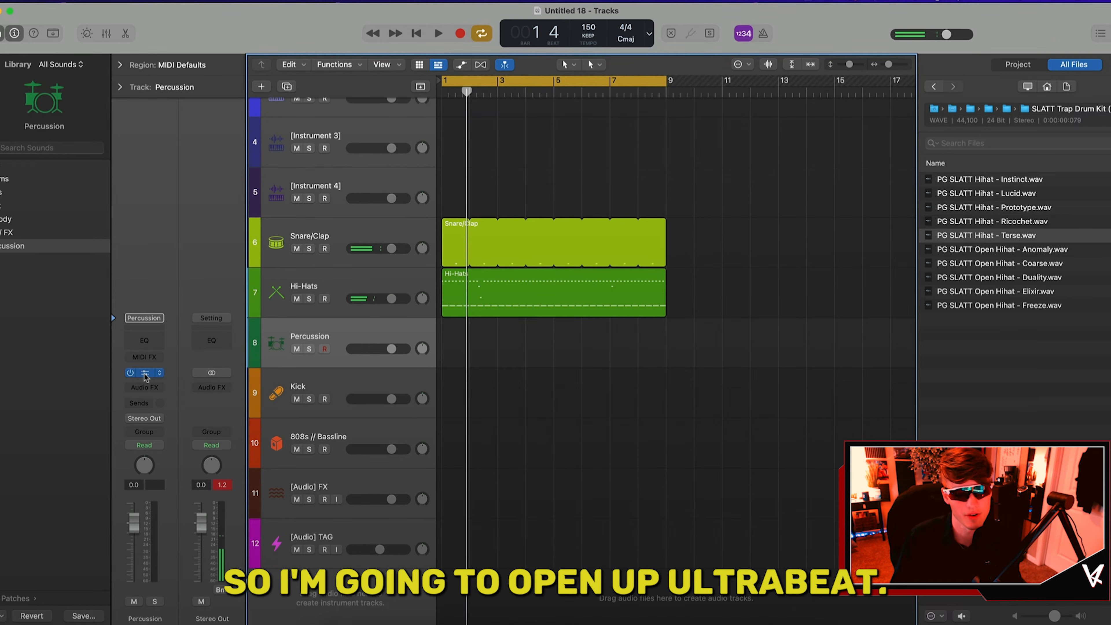
{"action": "left_click", "coordinate": [145, 373]}
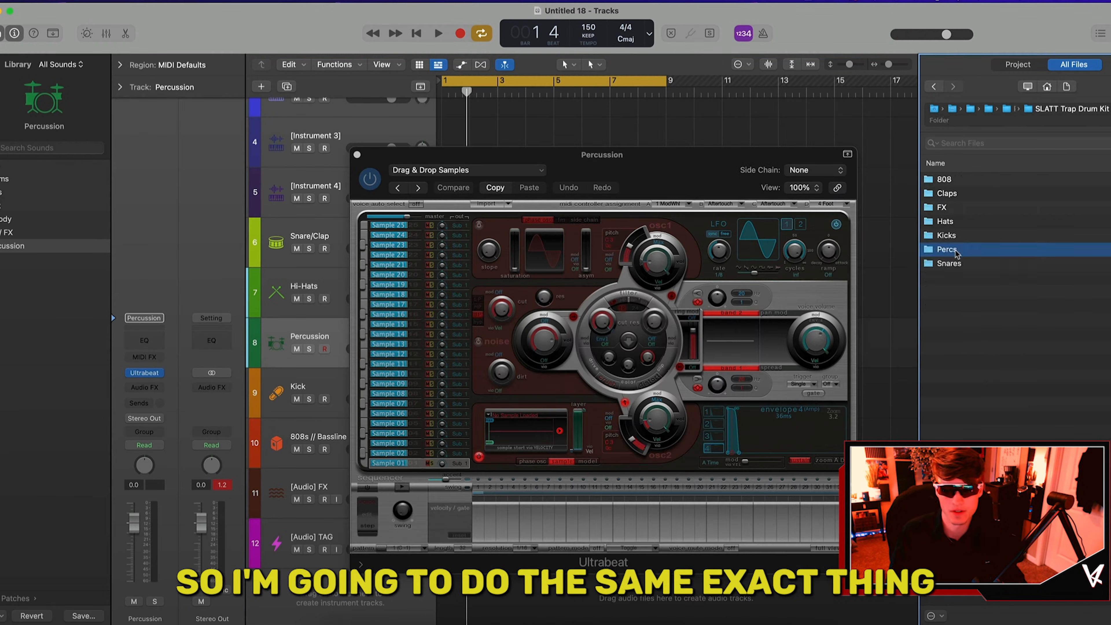
{"action": "double_click", "coordinate": [974, 248]}
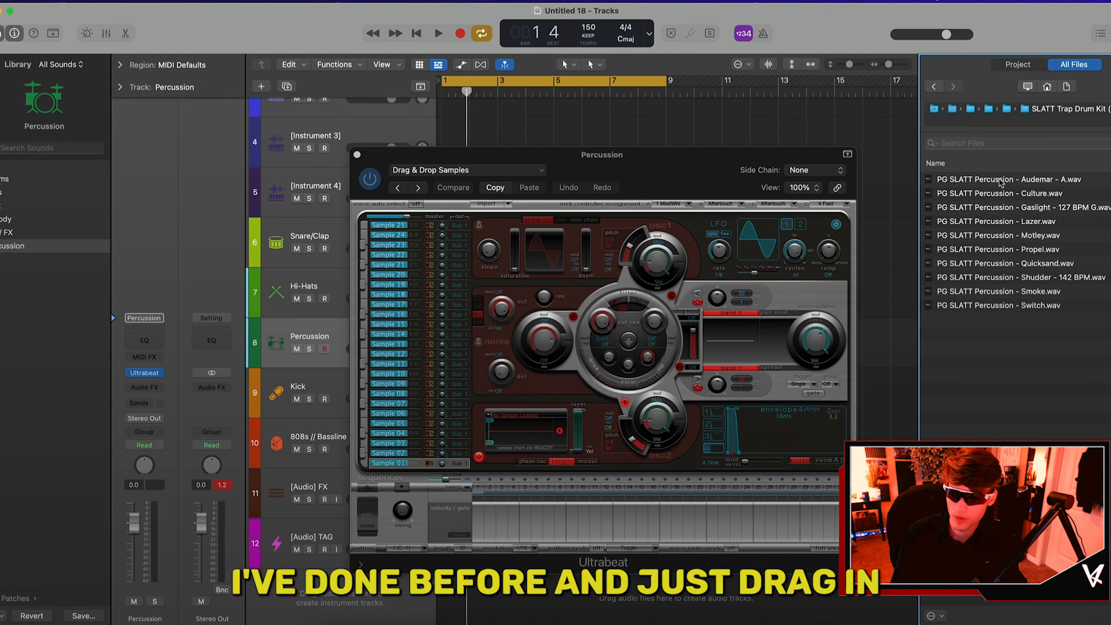
{"action": "left_click_drag", "start_coordinate": [1001, 181], "coordinate": [527, 430]}
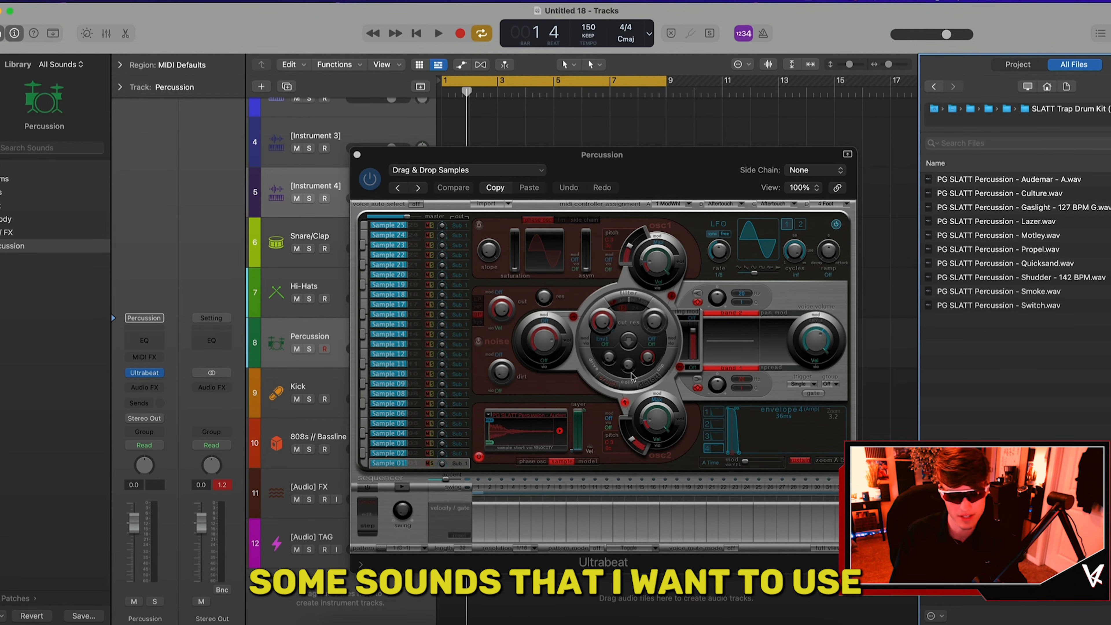
Open Musical Typing and play C1 to test the loaded percussion sample
{"action": "key", "text": "super+k"}
{"action": "key", "text": "a"}
{"action": "key", "text": "a"}
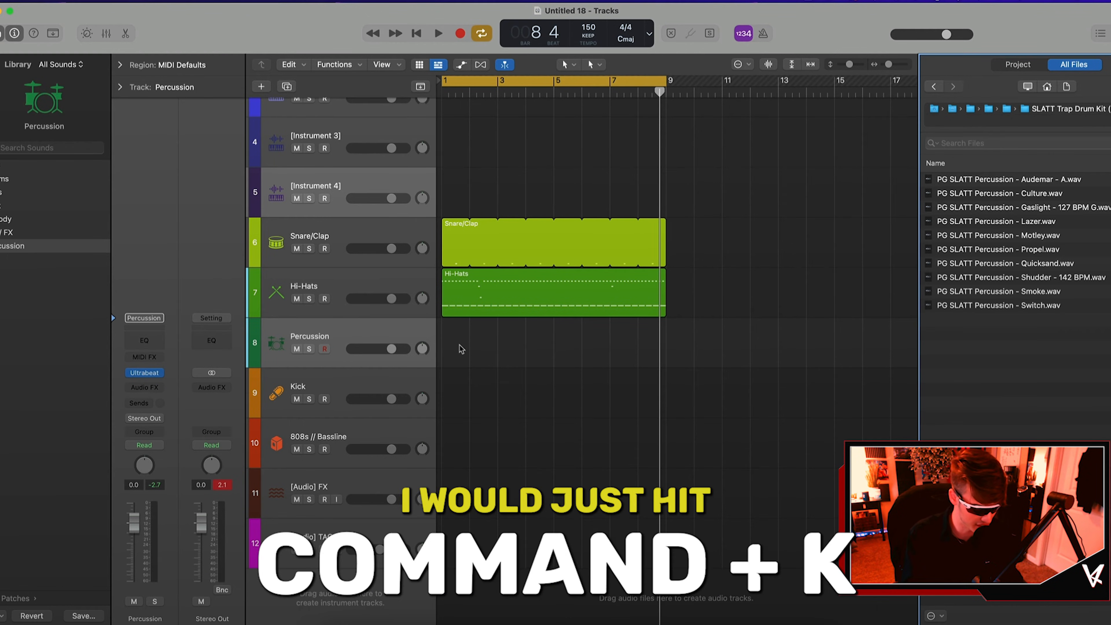
{"action": "key", "text": "super+k"}
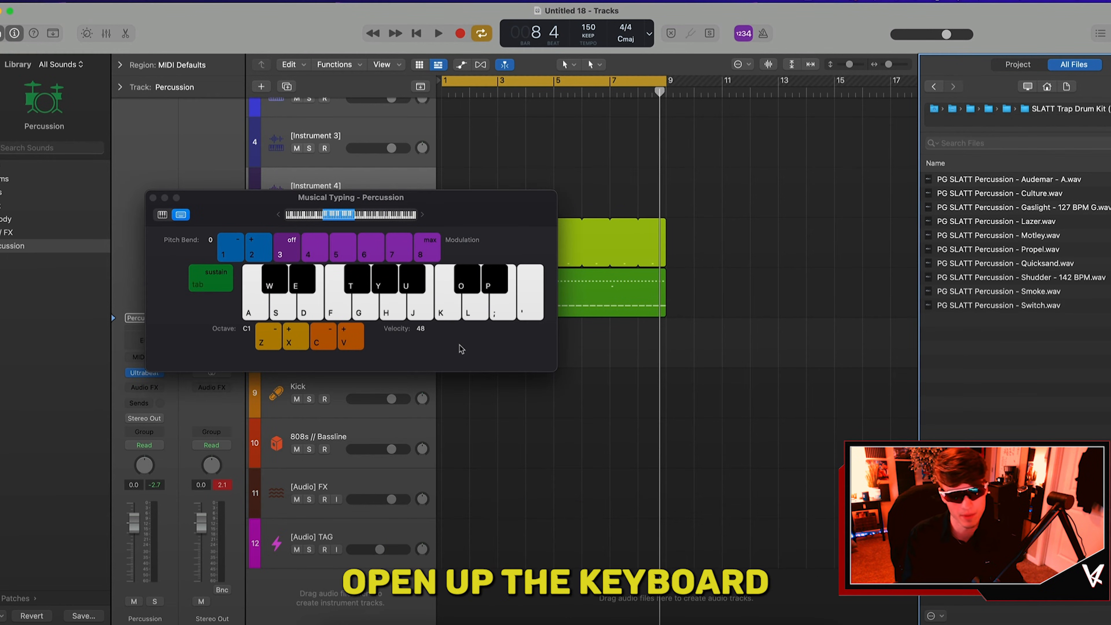
{"action": "key", "text": "a"}
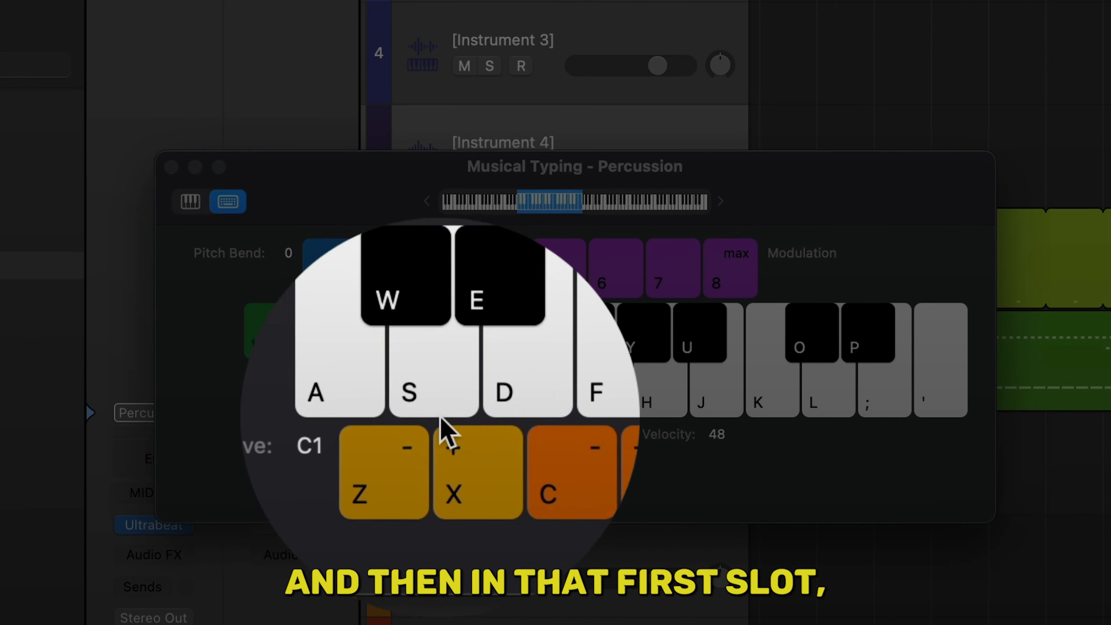
{"action": "left_click", "coordinate": [254, 313]}
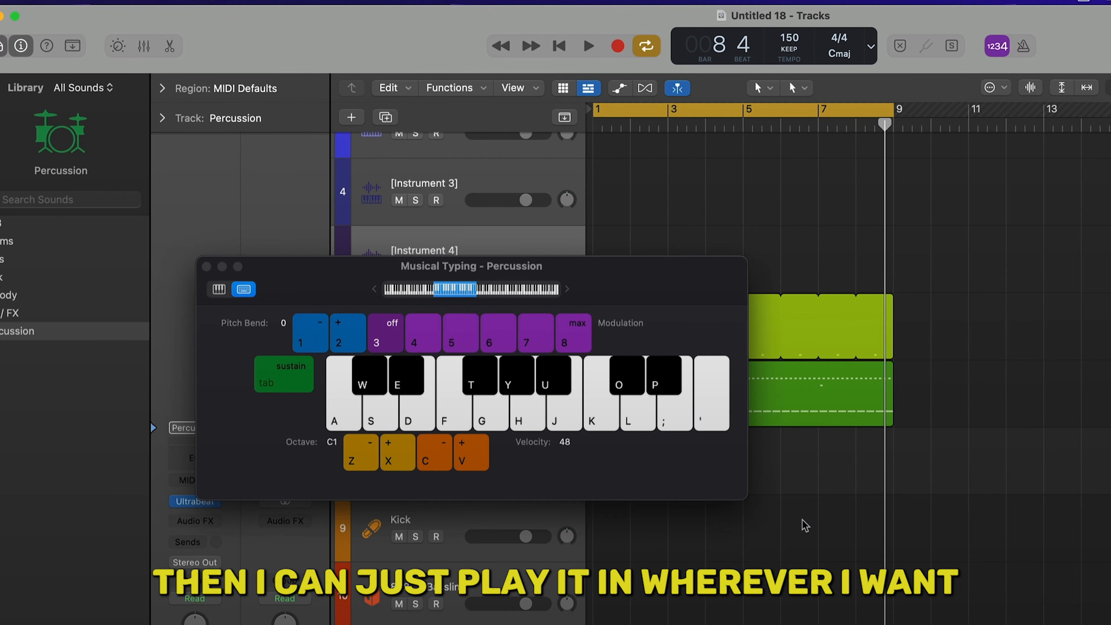
Record a few C1 percussion hits over bars 1 to 4 on the Percussion track and close Musical Typing
{"action": "key", "text": "r"}
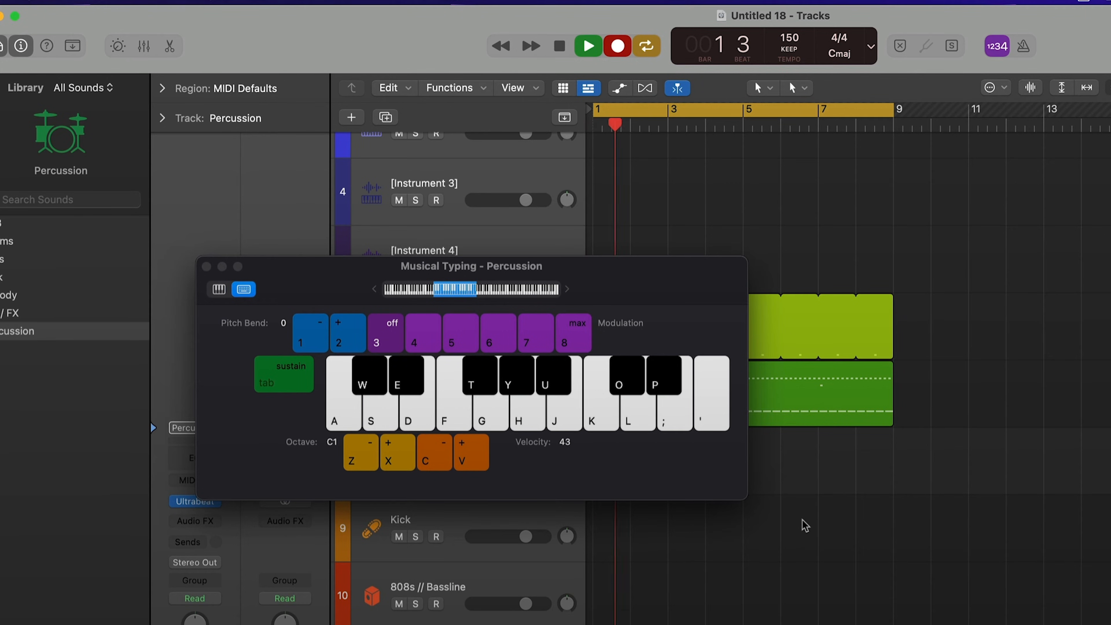
{"action": "key", "text": "a"}
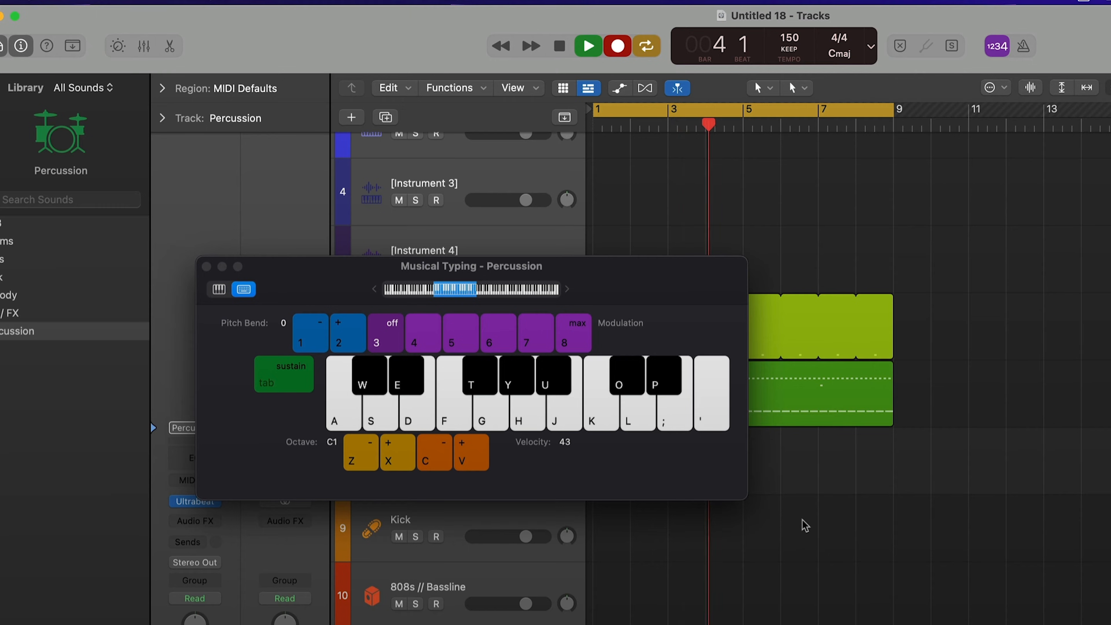
{"action": "key", "text": "space"}
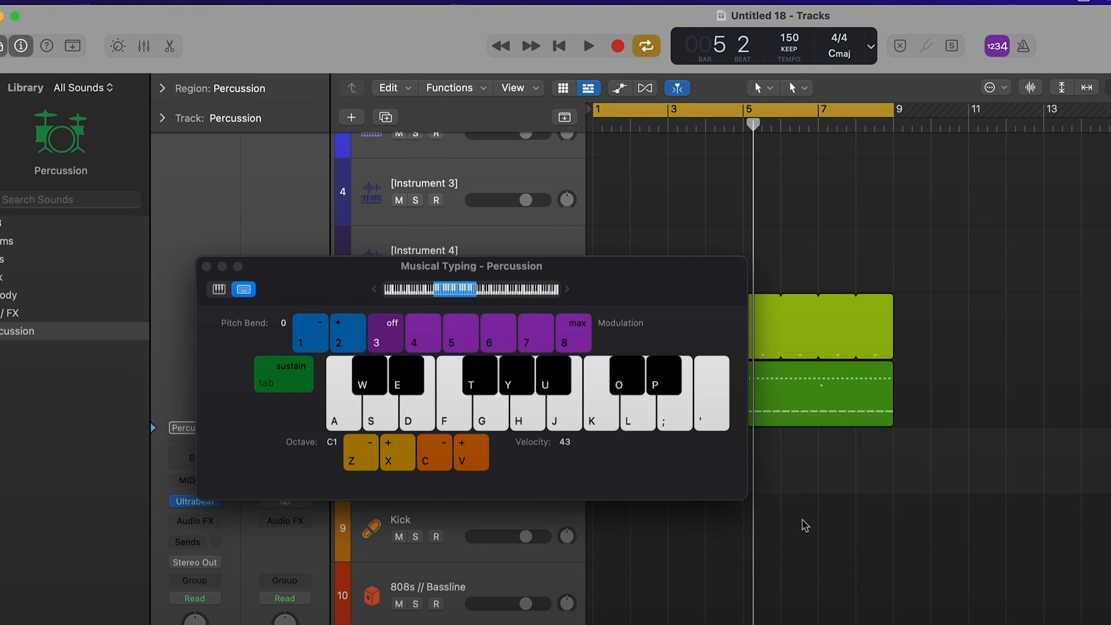
{"action": "left_click", "coordinate": [153, 198]}
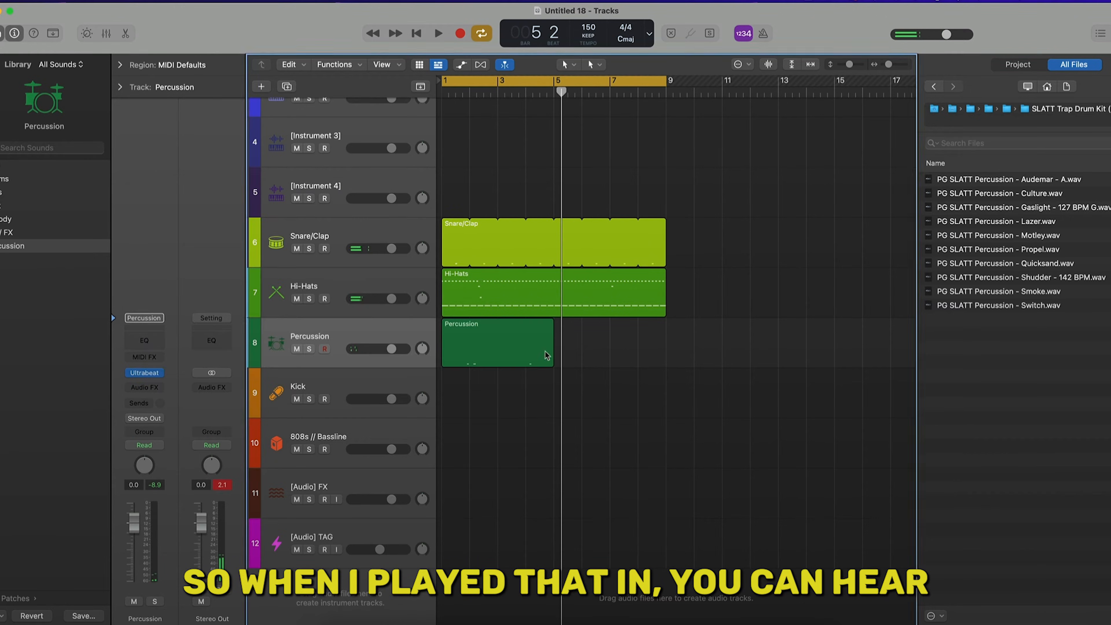
Open the Percussion region in the Piano Roll and quantize its three recorded notes to 1/8 Note
{"action": "double_click", "coordinate": [528, 344]}
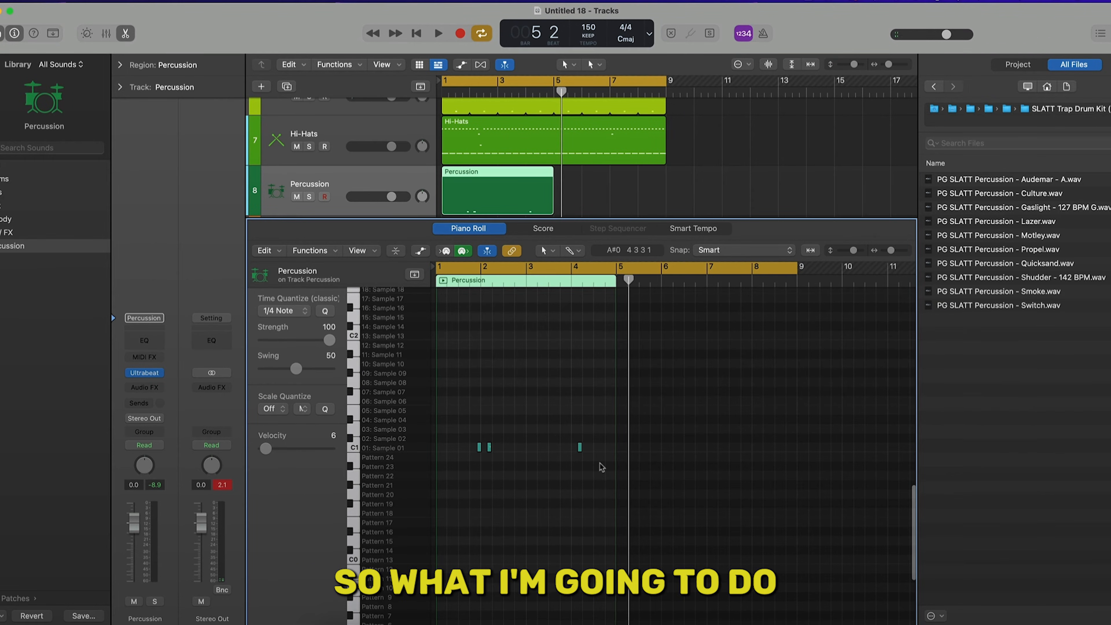
{"action": "left_click_drag", "start_coordinate": [598, 463], "coordinate": [467, 435]}
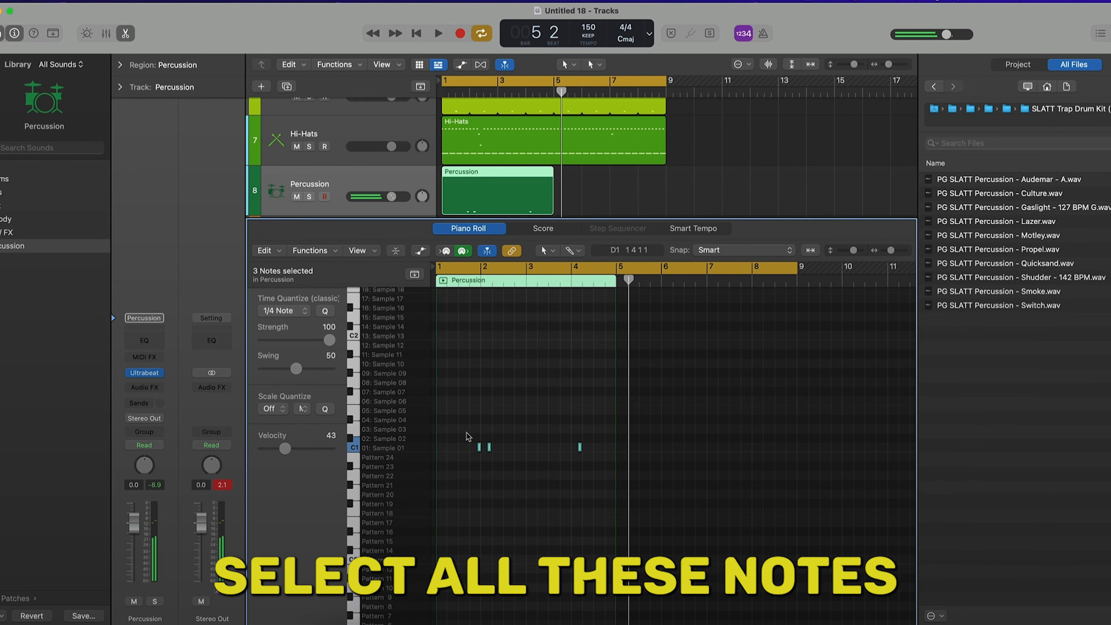
{"action": "left_click", "coordinate": [306, 311]}
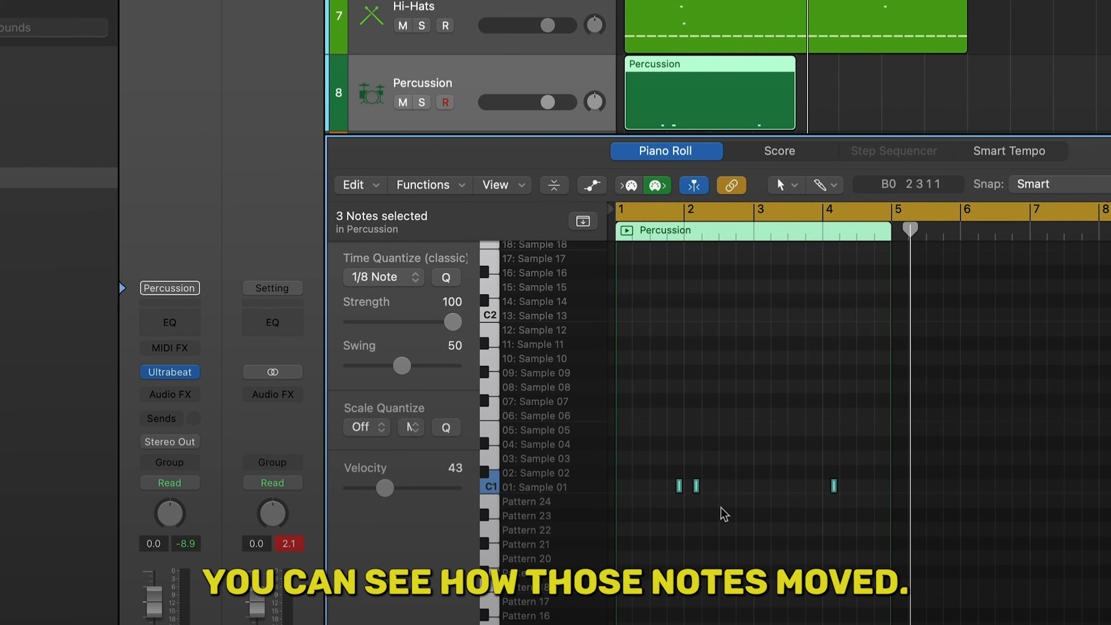
Loop the Percussion region out to bar 7 and close the Piano Roll
{"action": "left_click_drag", "start_coordinate": [635, 466], "coordinate": [744, 517]}
{"action": "left_click", "coordinate": [761, 497]}
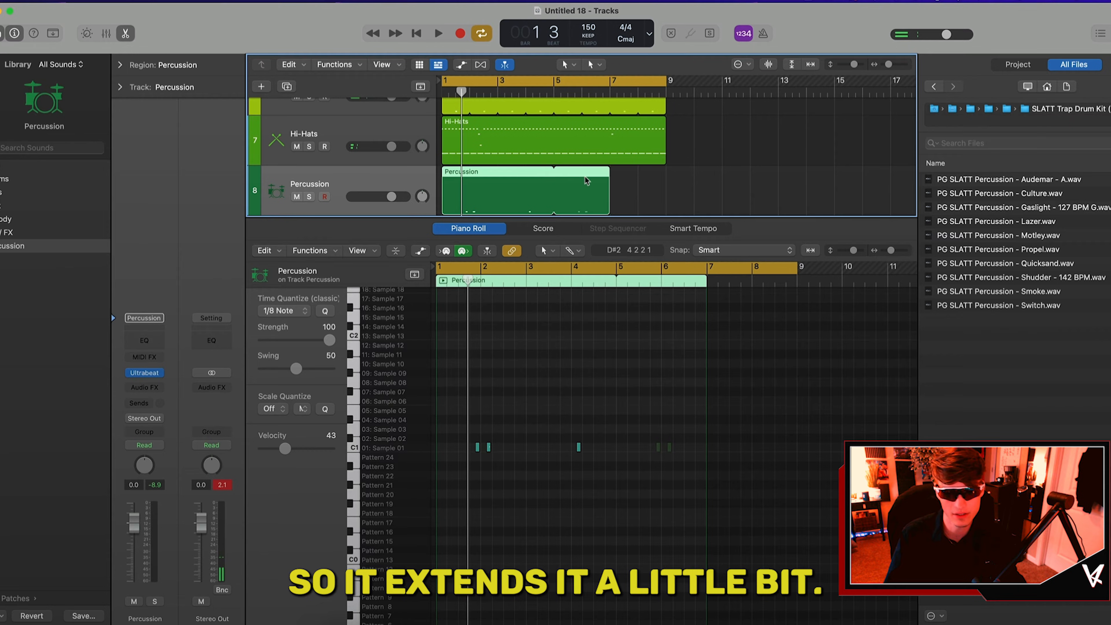
{"action": "left_click", "coordinate": [514, 355]}
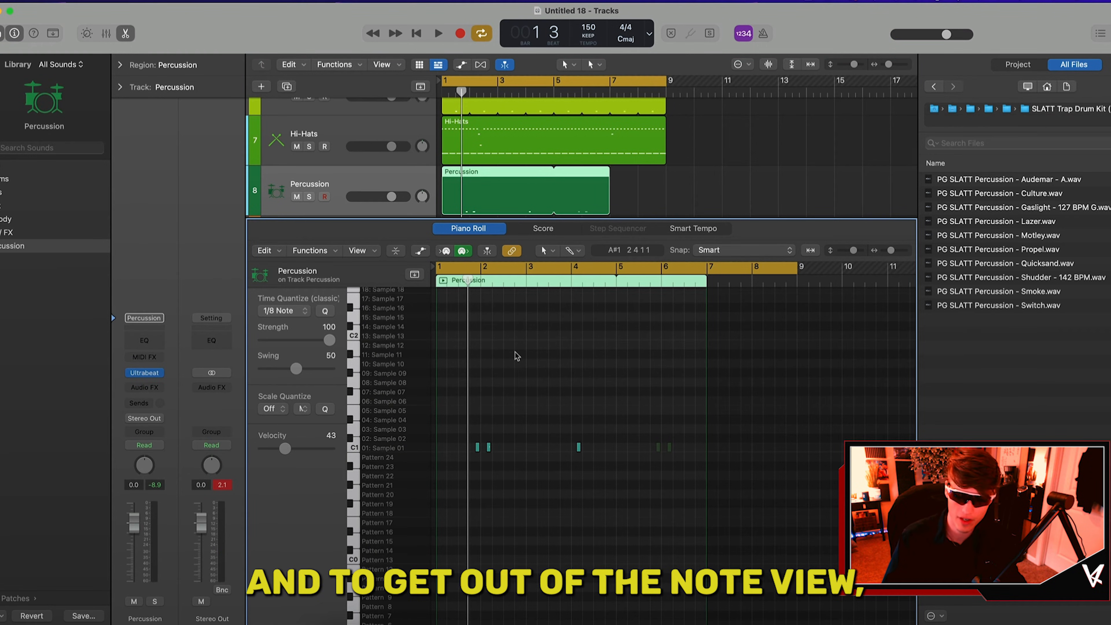
{"action": "key", "text": "b"}
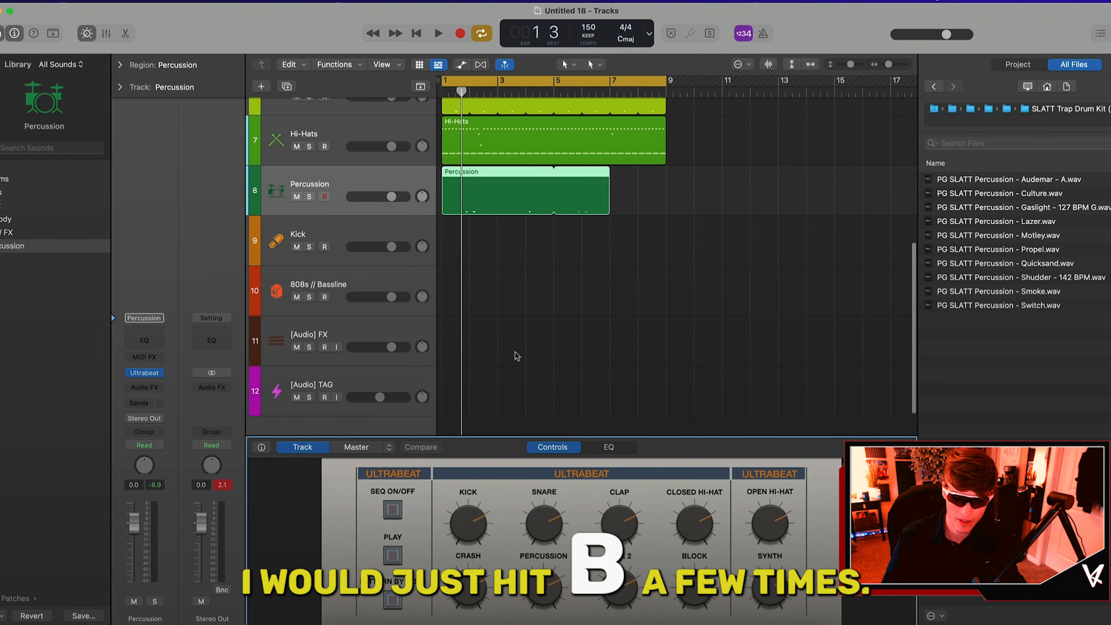
{"action": "key", "text": "b"}
{"action": "left_click", "coordinate": [531, 412]}
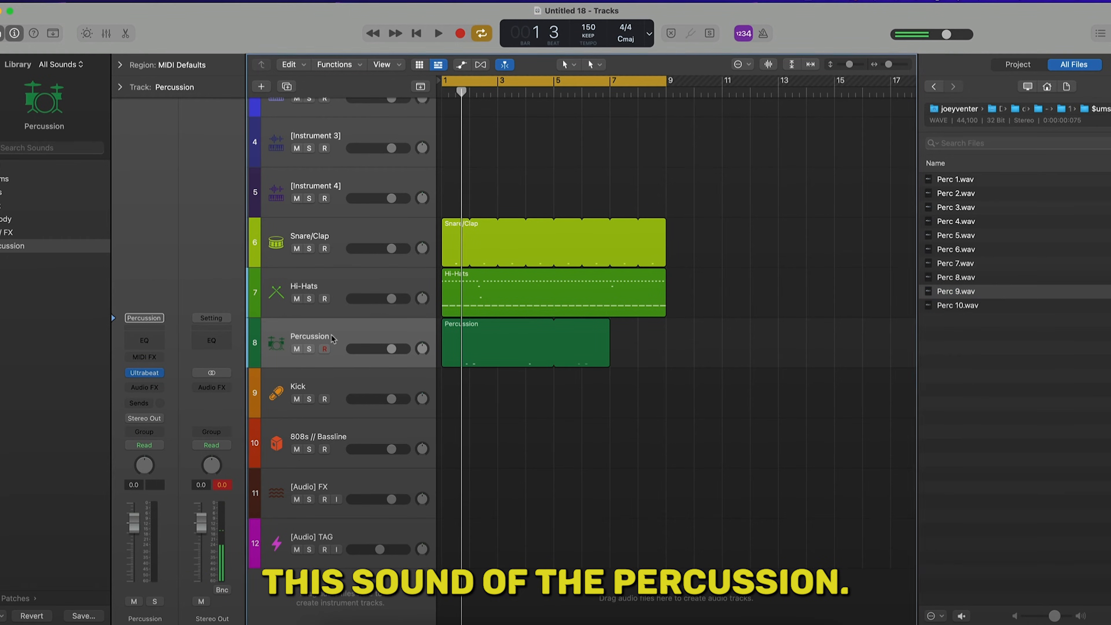
Replace the sample in the Percussion track's Ultrabeat Sample 01 slot with "Perc 1.wav" and play the beat back
{"action": "left_click", "coordinate": [424, 359]}
{"action": "left_click", "coordinate": [144, 373]}
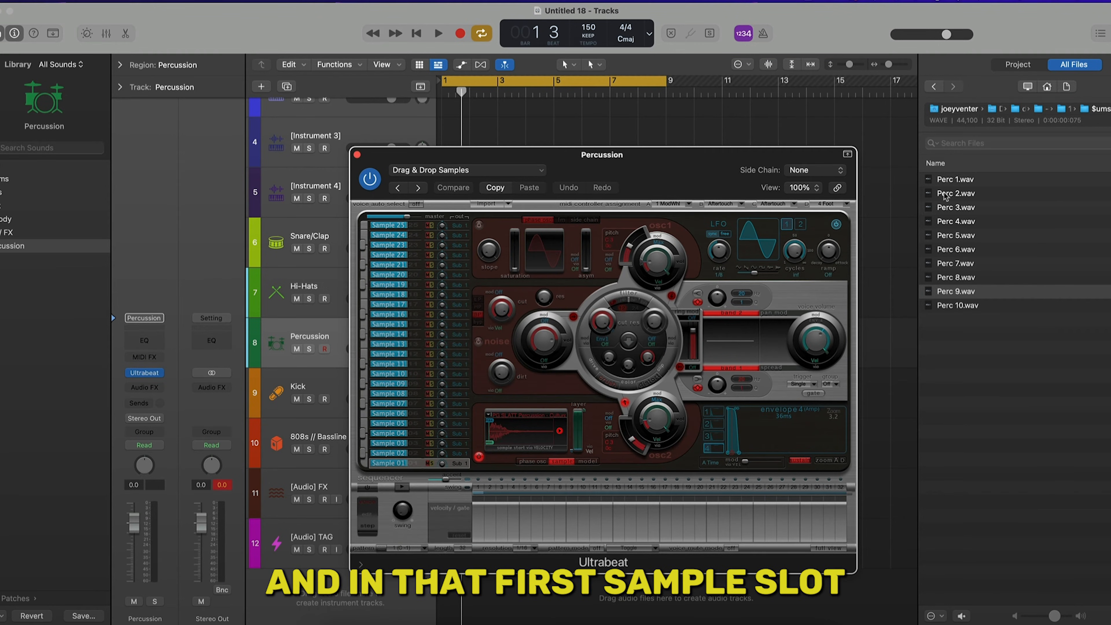
{"action": "left_click_drag", "start_coordinate": [965, 180], "coordinate": [498, 438]}
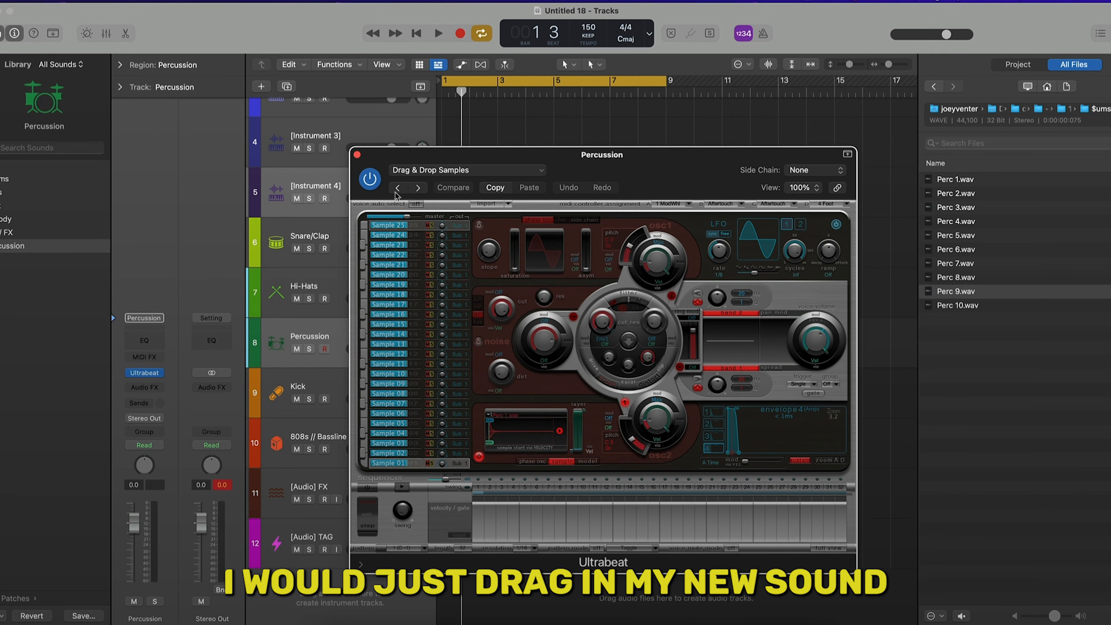
{"action": "left_click", "coordinate": [357, 154]}
{"action": "key", "text": "space"}
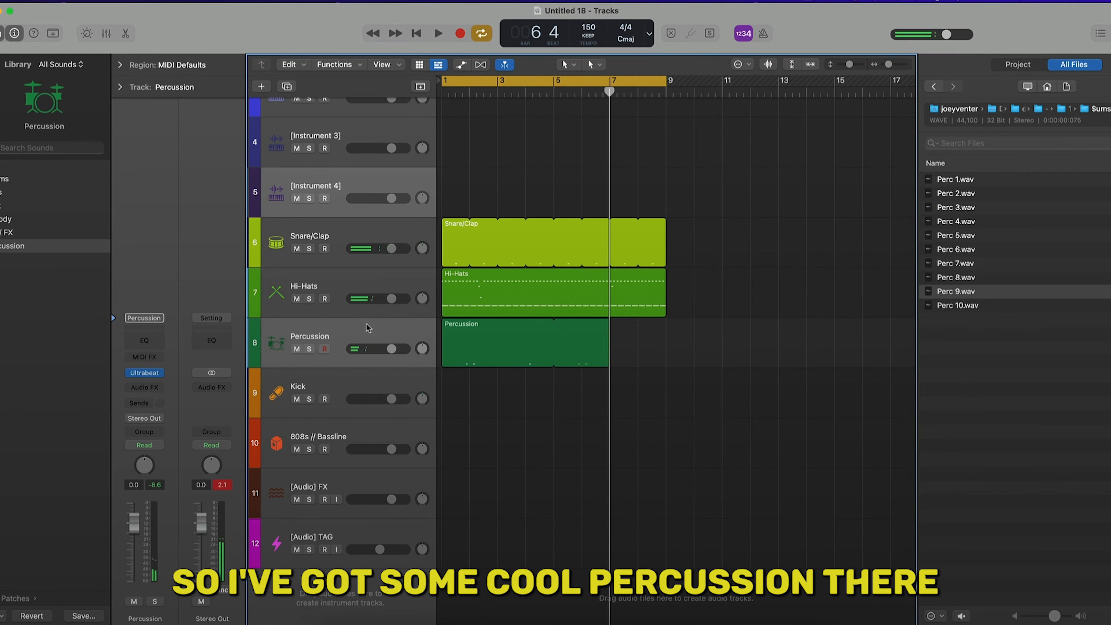
Open Ultrabeat on the Percussion track, look at the empty Sample 02 slot for layering more sounds, and close it
{"action": "left_click", "coordinate": [373, 329]}
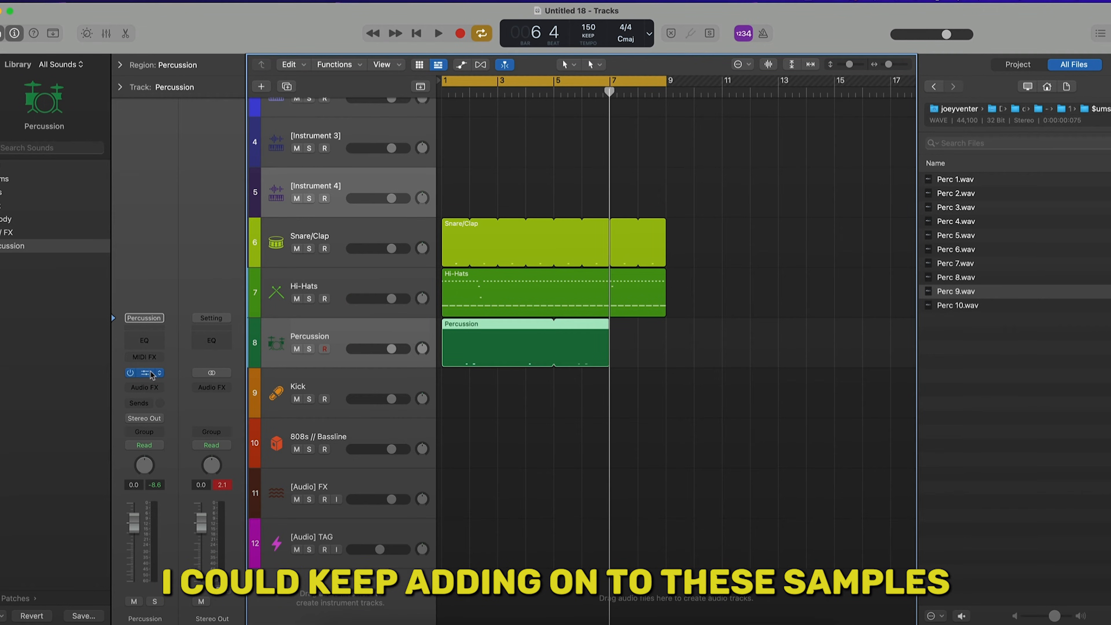
{"action": "key", "text": "v"}
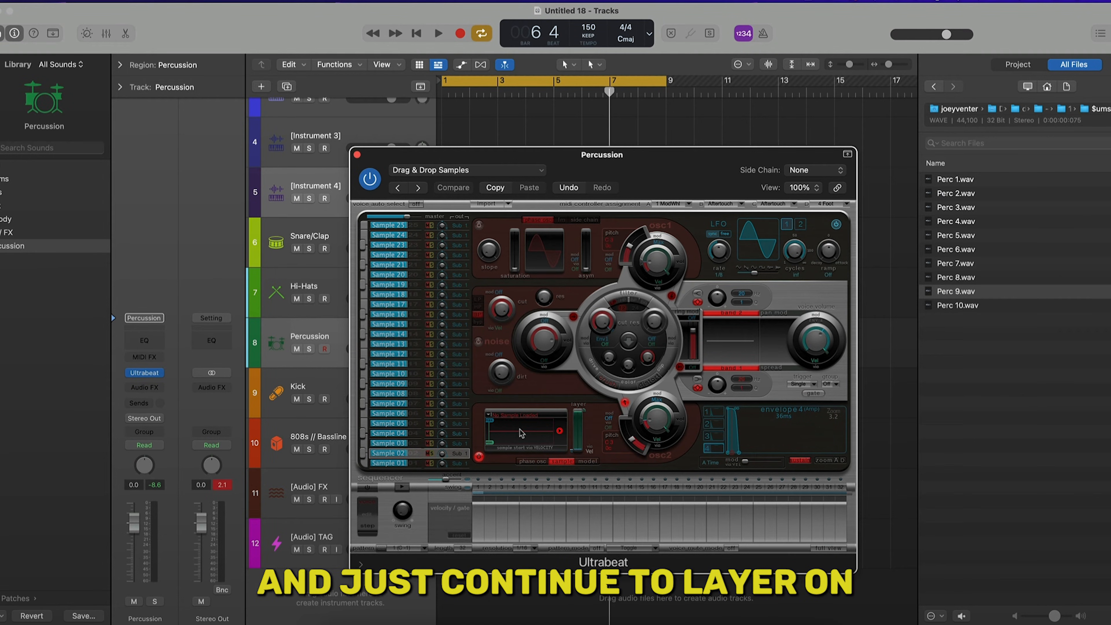
{"action": "left_click", "coordinate": [357, 154]}
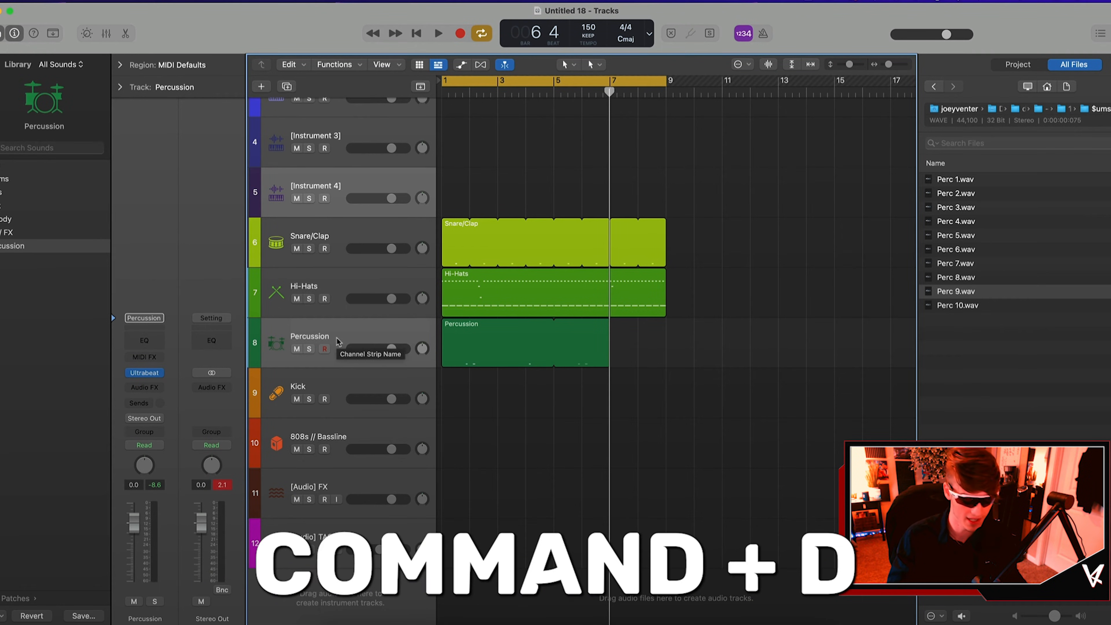
Duplicate the Percussion track and create a MIDI region on the copy spanning bars 1 to 5
{"action": "key", "text": "super+d"}
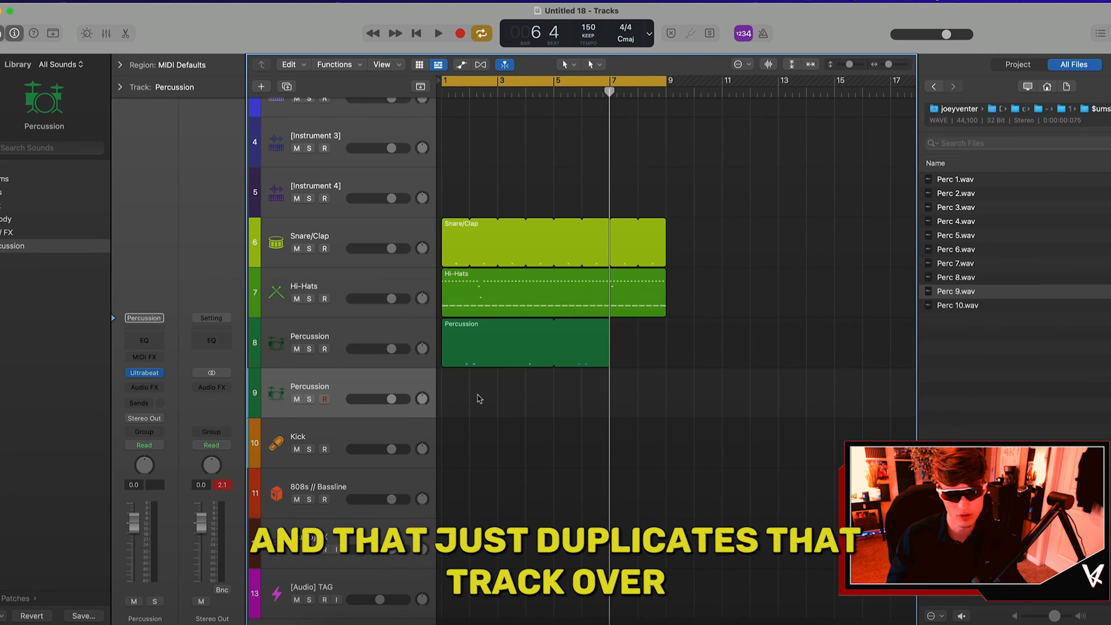
{"action": "right_click", "coordinate": [462, 396]}
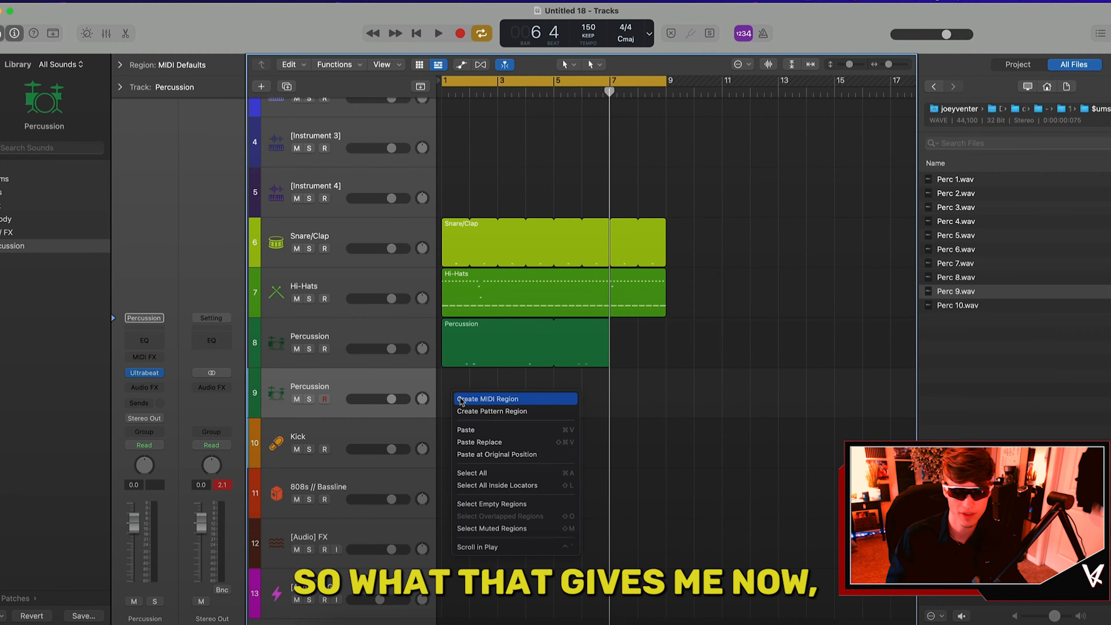
{"action": "left_click", "coordinate": [470, 399]}
{"action": "left_click_drag", "start_coordinate": [427, 406], "coordinate": [580, 405]}
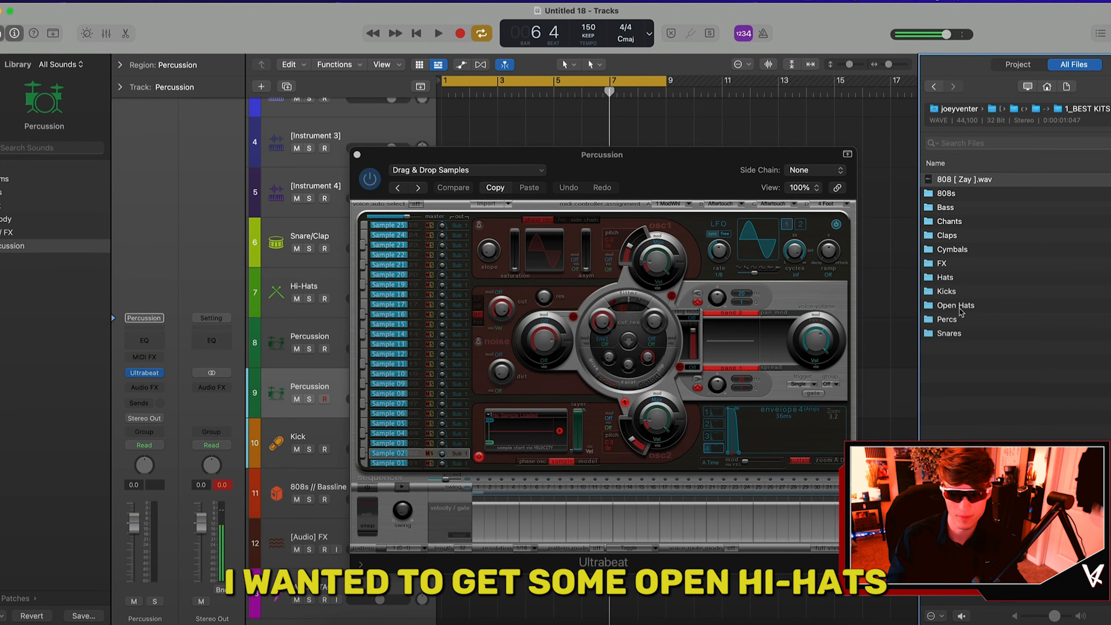
Load "Open Hat 1-24b.wav" from the Open Hats folder into the duplicate Percussion track's Sample 02 slot
{"action": "double_click", "coordinate": [958, 306]}
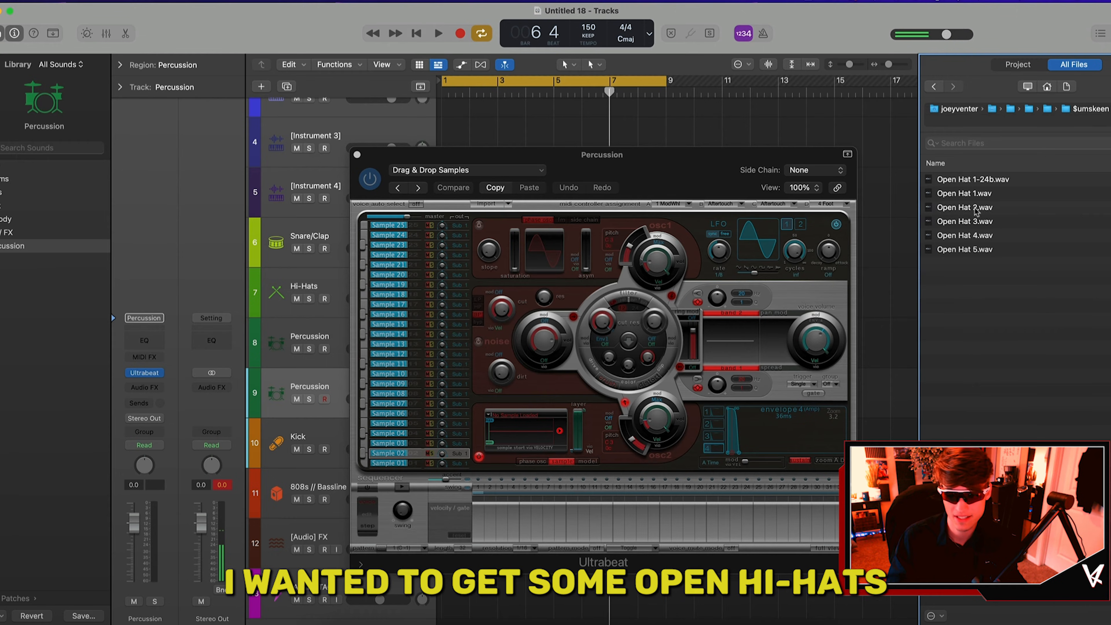
{"action": "left_click", "coordinate": [965, 183]}
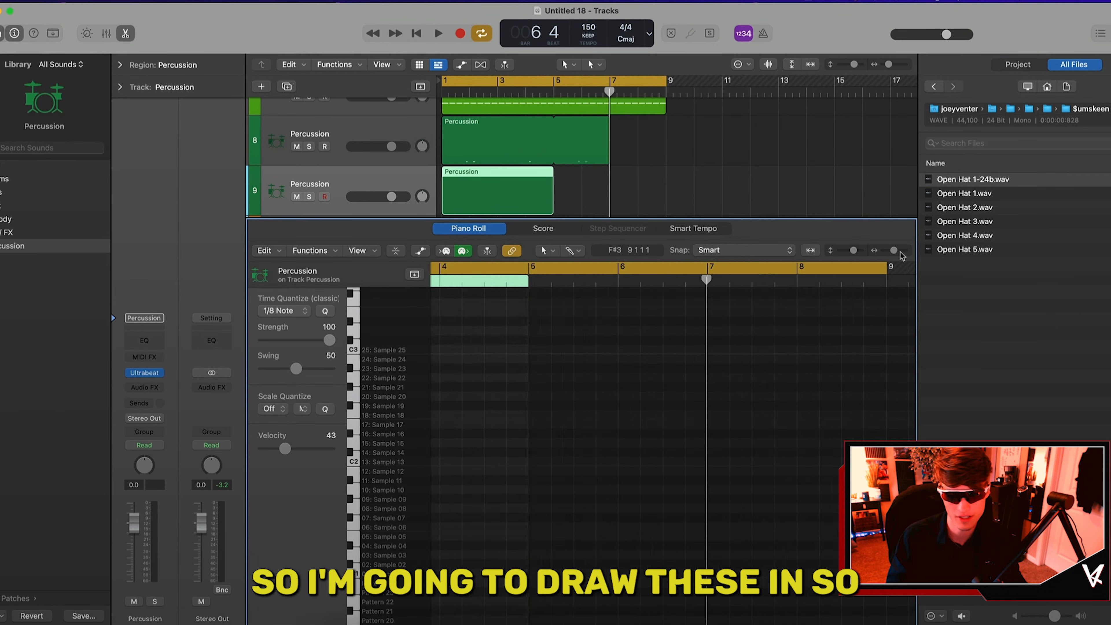
Draw an open hat note just before bar 2 on the Sample 02 row and loop its region to bar 9
{"action": "double_click", "coordinate": [617, 385]}
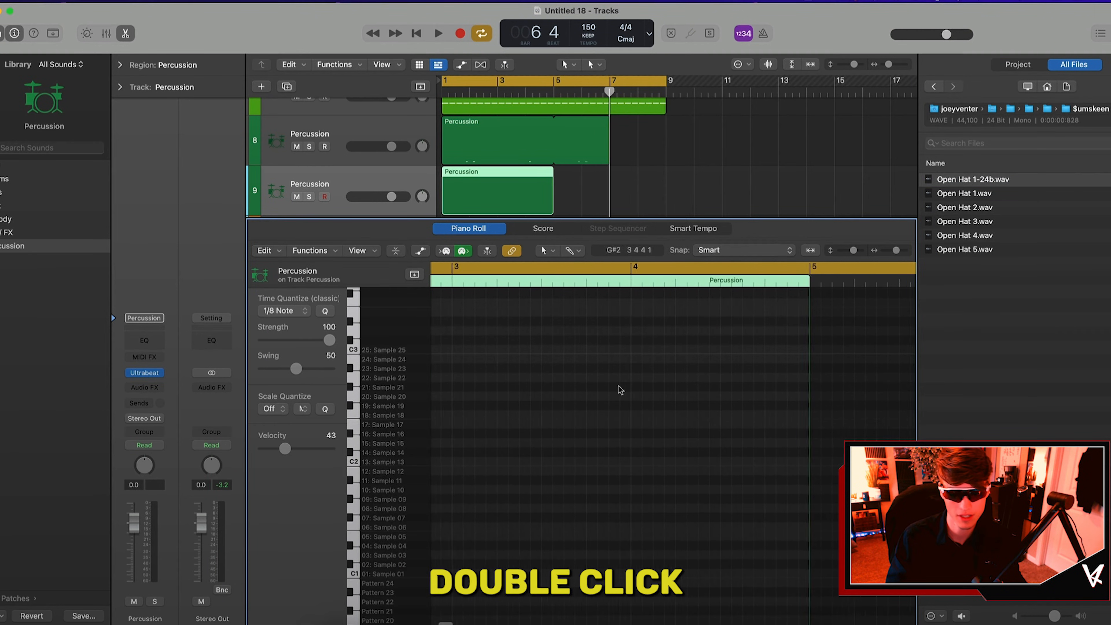
{"action": "scroll", "coordinate": [618, 390], "scroll_direction": "down", "scroll_amount": 4}
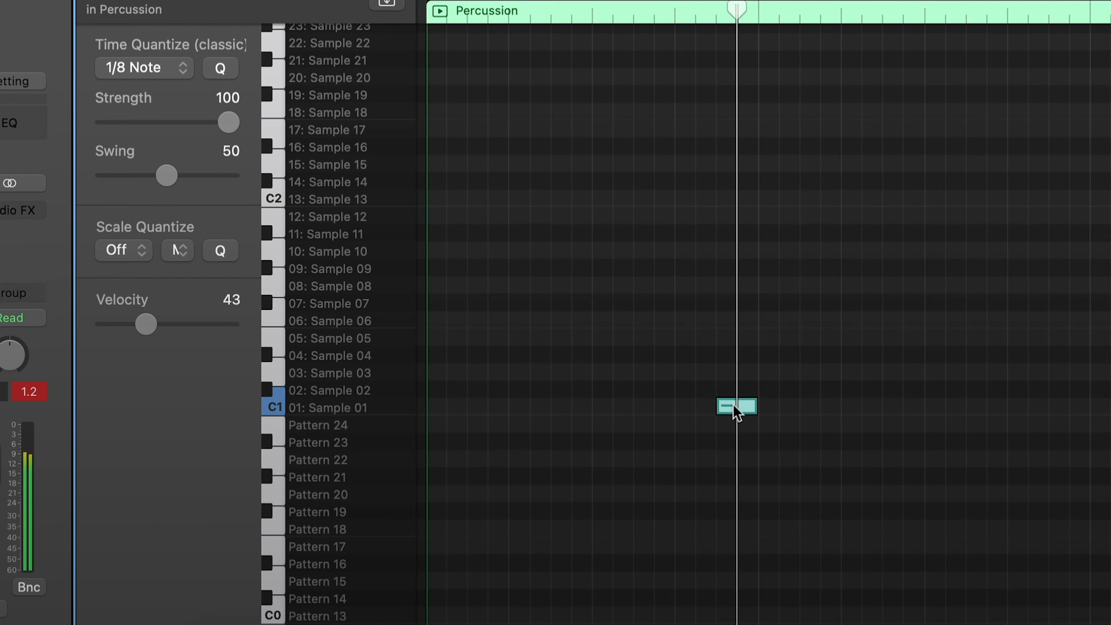
{"action": "left_click_drag", "start_coordinate": [733, 407], "coordinate": [733, 394]}
{"action": "left_click_drag", "start_coordinate": [733, 393], "coordinate": [734, 393]}
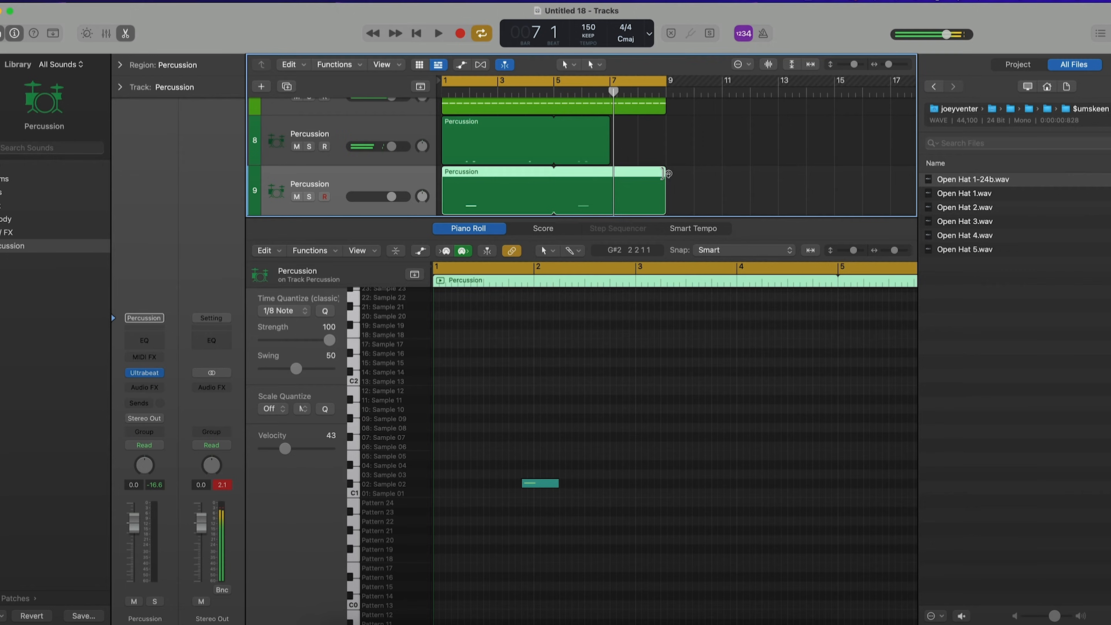
{"action": "key", "text": "space"}
Load "Open Hat 3.wav" into the Sample 03 slot of the second Percussion track's Ultrabeat, close it and play the beat
{"action": "left_click", "coordinate": [651, 463]}
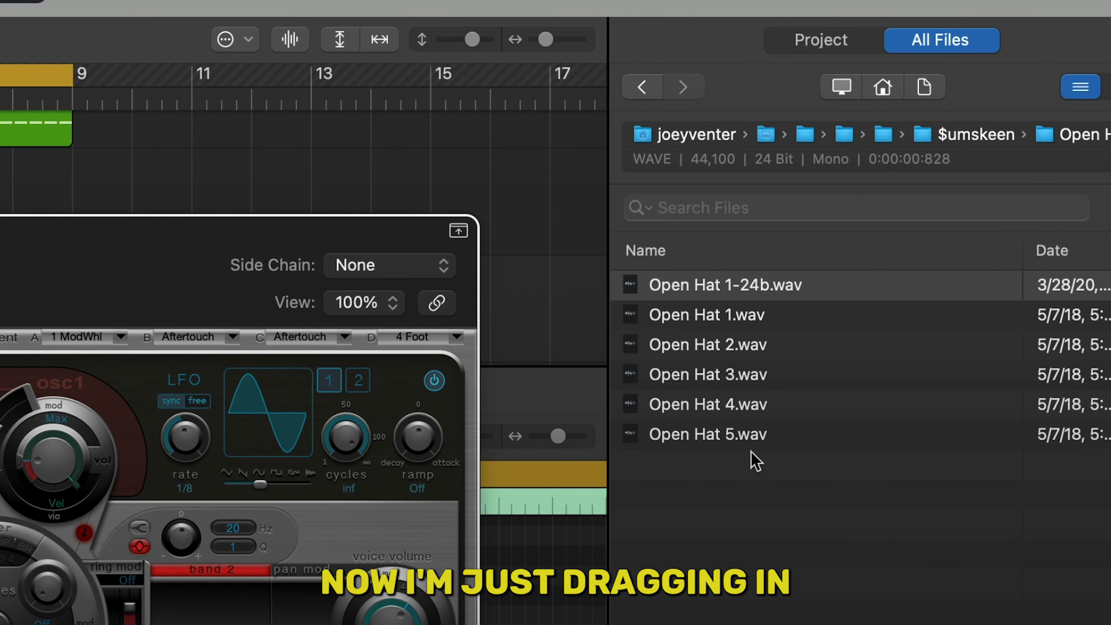
{"action": "left_click_drag", "start_coordinate": [717, 377], "coordinate": [621, 407]}
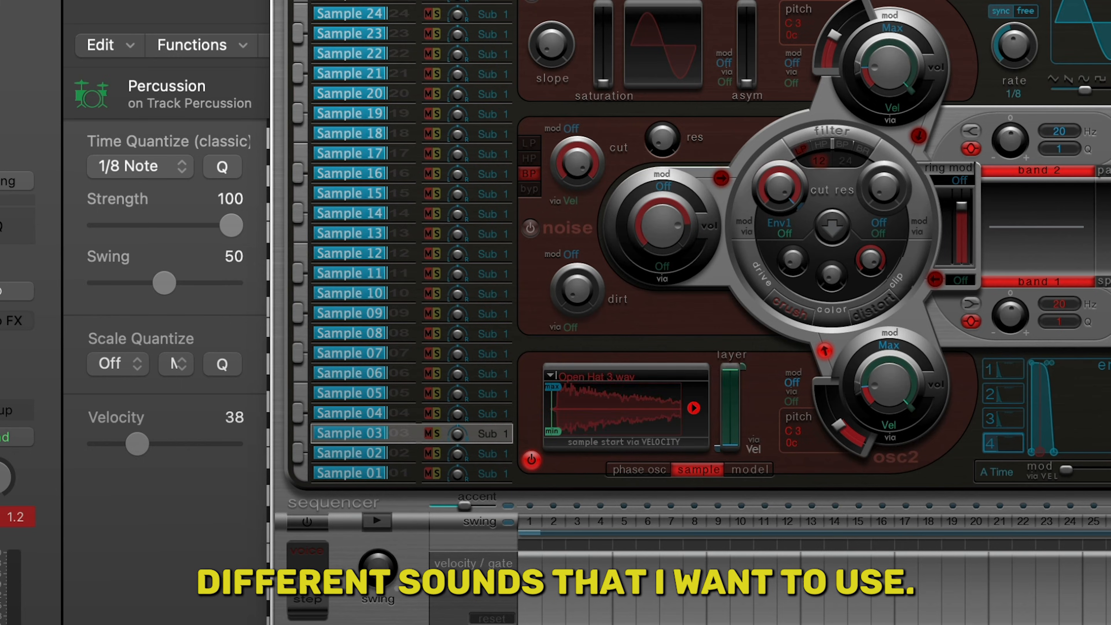
{"action": "left_click", "coordinate": [357, 155]}
{"action": "key", "text": "space"}
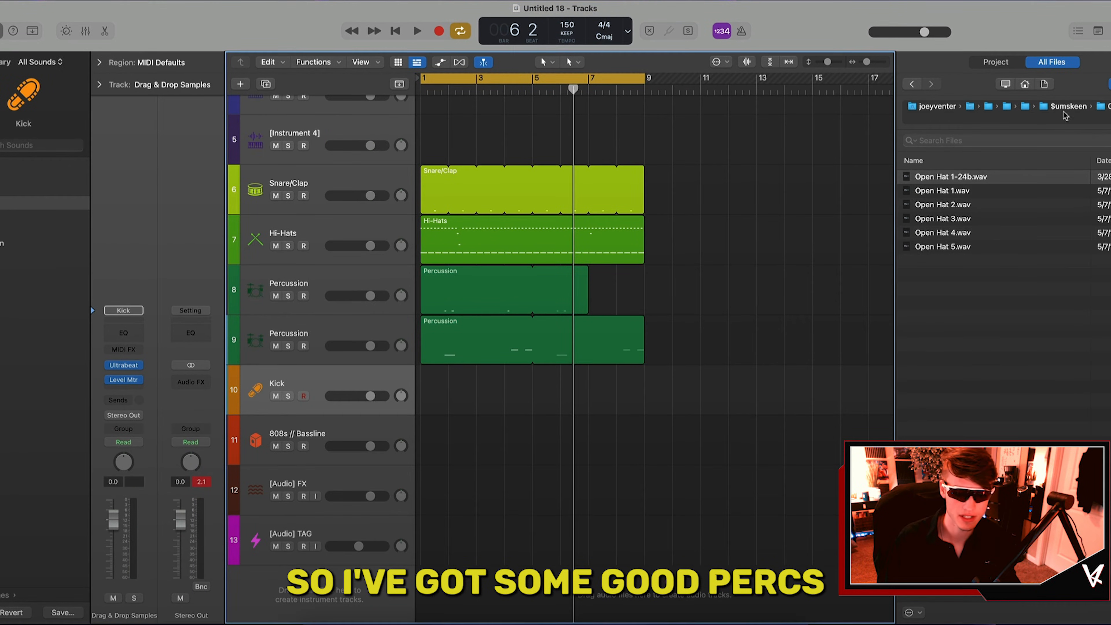
Return the file browser to the $umskeen folder and open the Kick track's Ultrabeat at the Sample 01 slot
{"action": "left_click", "coordinate": [1067, 109]}
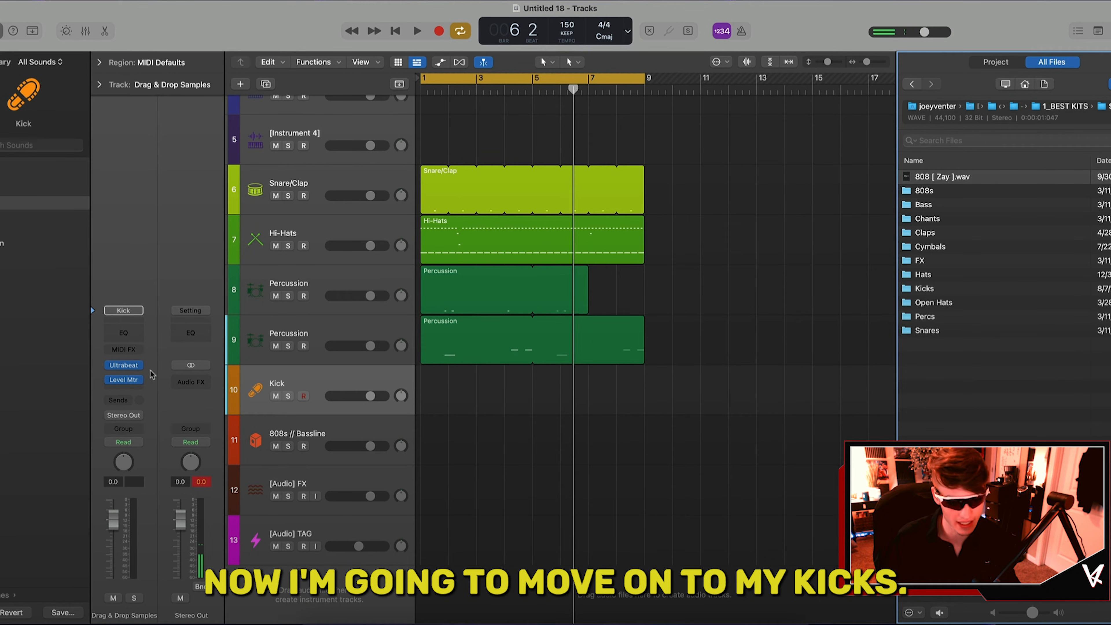
{"action": "mouse_move", "coordinate": [130, 370]}
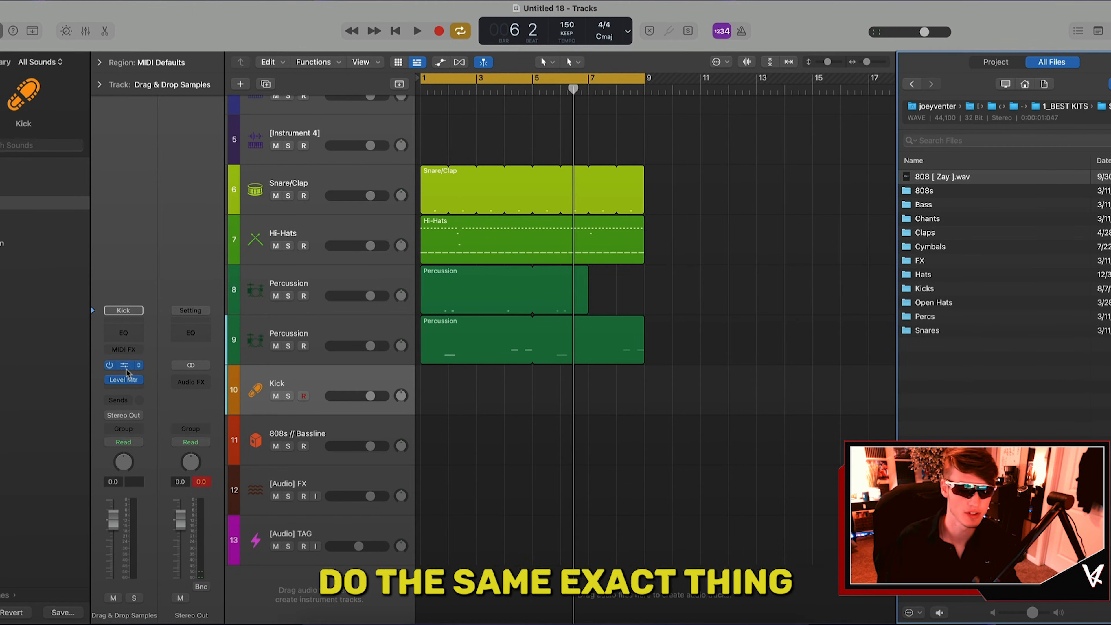
{"action": "mouse_move", "coordinate": [124, 368]}
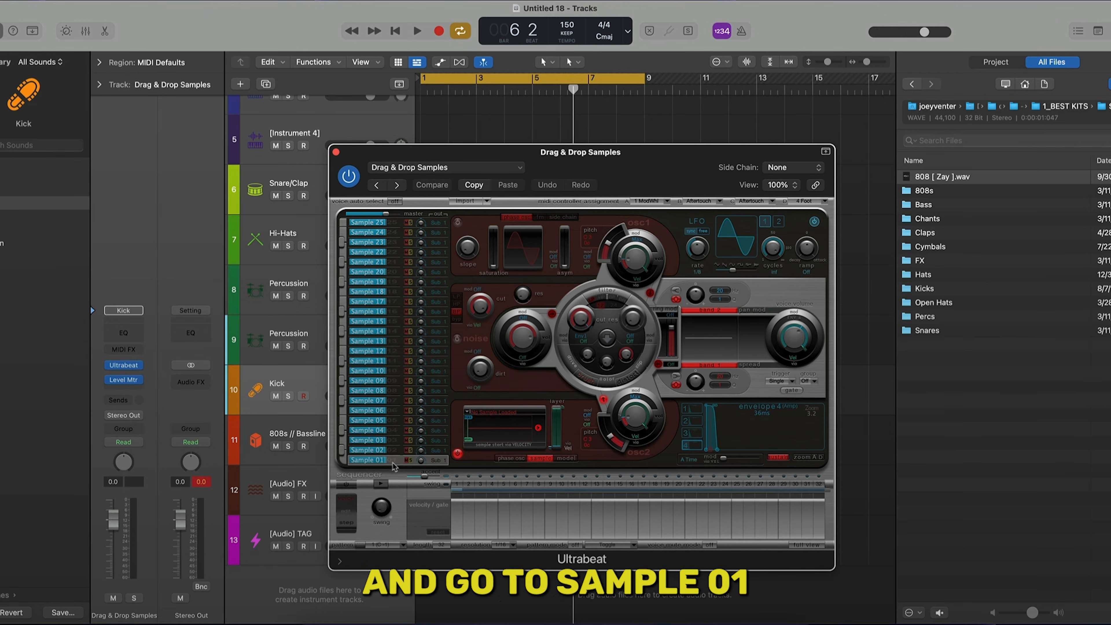
{"action": "left_click_drag", "start_coordinate": [681, 167], "coordinate": [644, 167]}
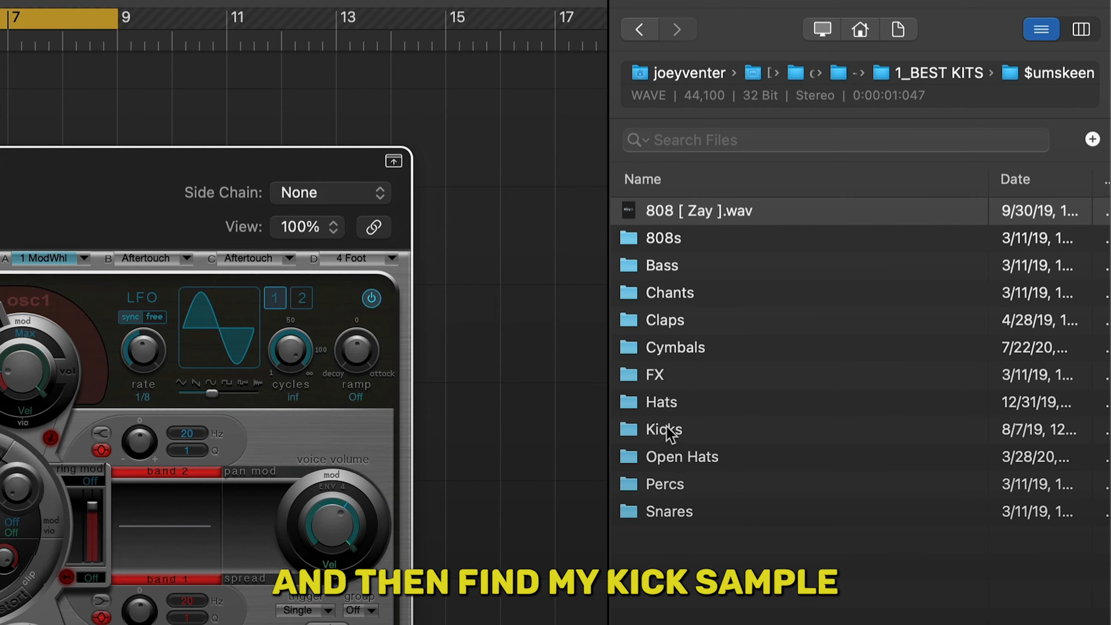
Audition "Kick 1.wav" and "Kick 2.wav" from the Kicks folder, load "Kick 2.wav" into Sample 01 and close Ultrabeat
{"action": "double_click", "coordinate": [667, 430]}
{"action": "left_click", "coordinate": [680, 212]}
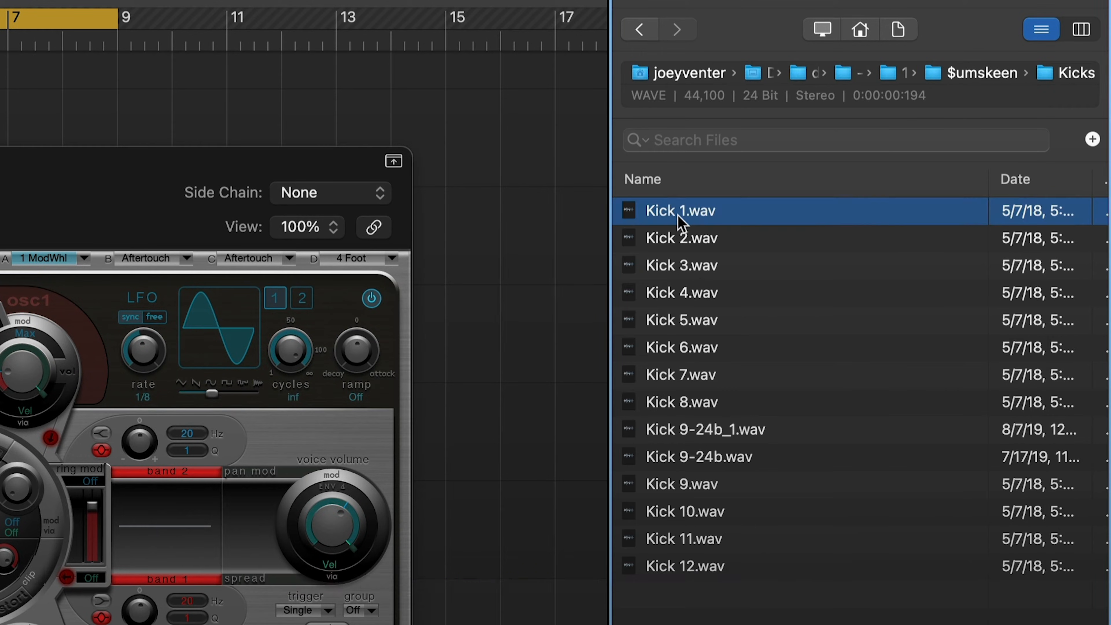
{"action": "left_click", "coordinate": [687, 239]}
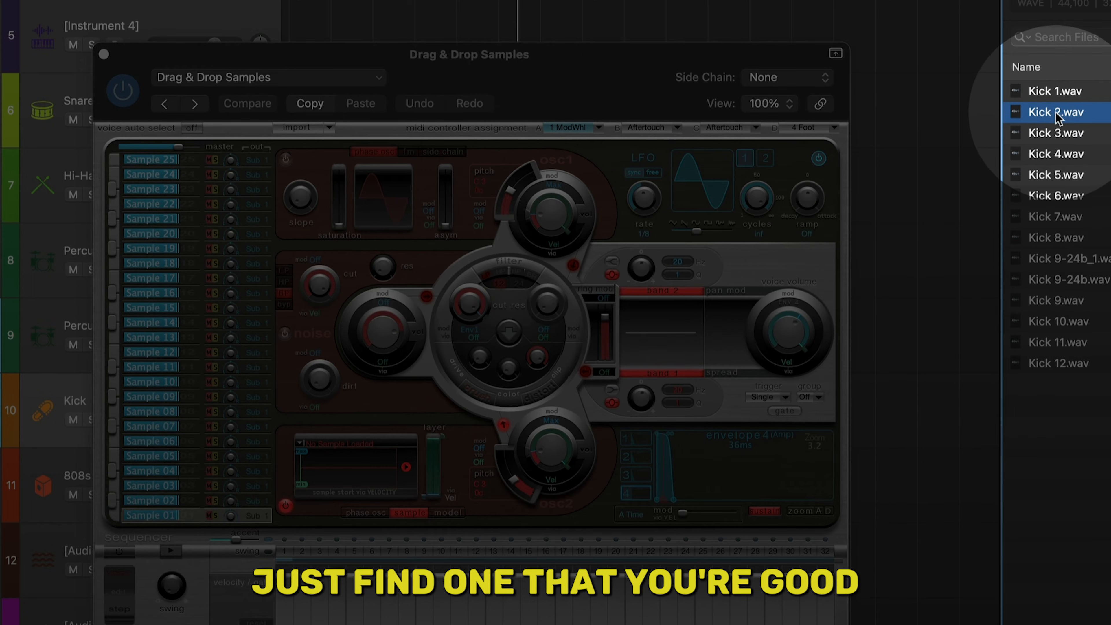
{"action": "left_click_drag", "start_coordinate": [682, 239], "coordinate": [0, 608]}
{"action": "left_click_drag", "start_coordinate": [489, 396], "coordinate": [297, 438]}
{"action": "left_click", "coordinate": [104, 54]}
Create a MIDI region on the Kick track spanning bars 1 to 5 and loop it to bar 9
{"action": "right_click", "coordinate": [318, 420]}
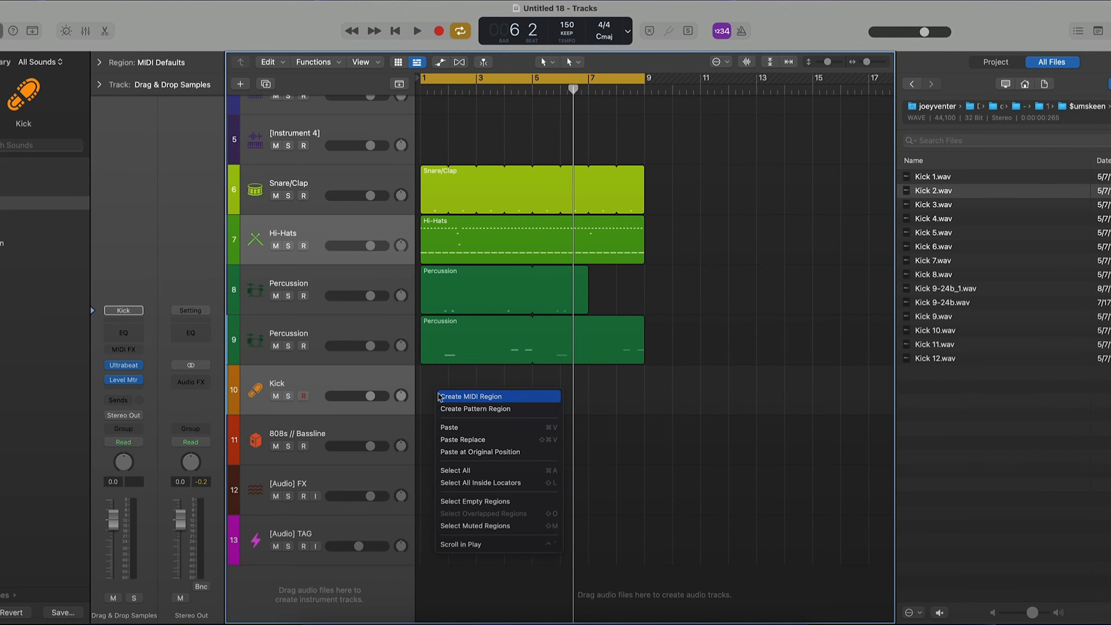
{"action": "left_click", "coordinate": [439, 396]}
{"action": "left_click_drag", "start_coordinate": [443, 403], "coordinate": [532, 403]}
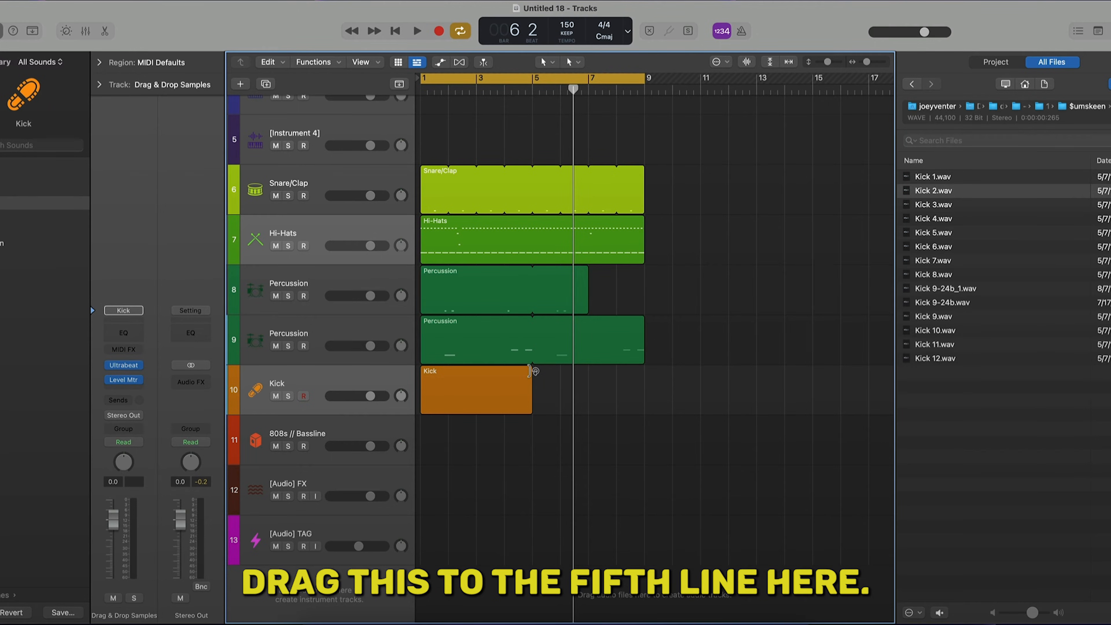
{"action": "left_click_drag", "start_coordinate": [533, 372], "coordinate": [628, 372]}
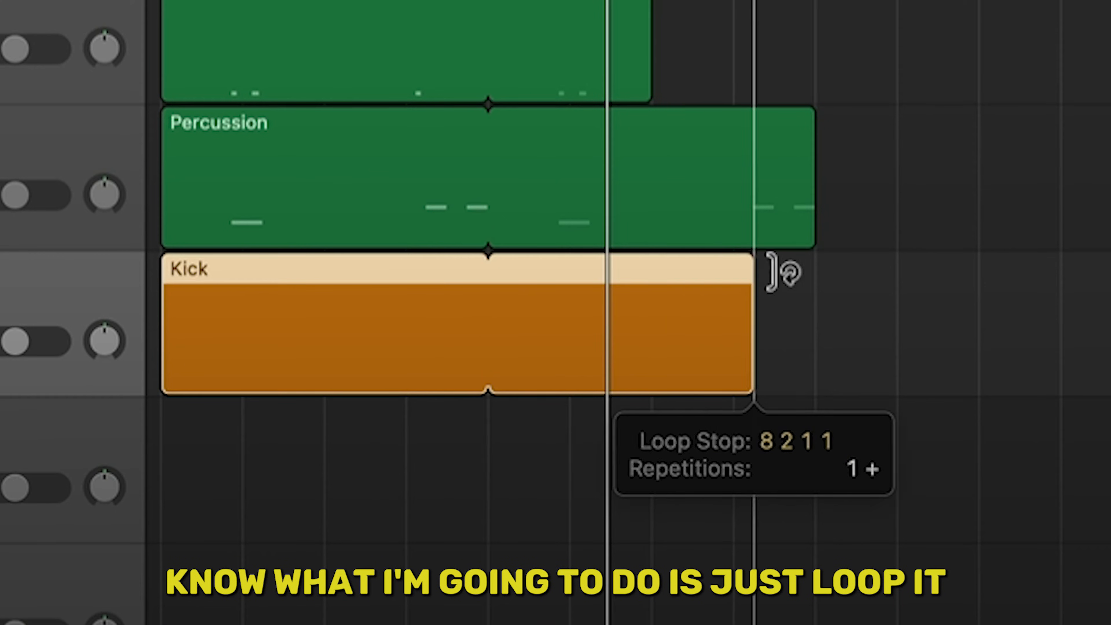
{"action": "left_click_drag", "start_coordinate": [771, 271], "coordinate": [801, 272]}
{"action": "left_click", "coordinate": [665, 471]}
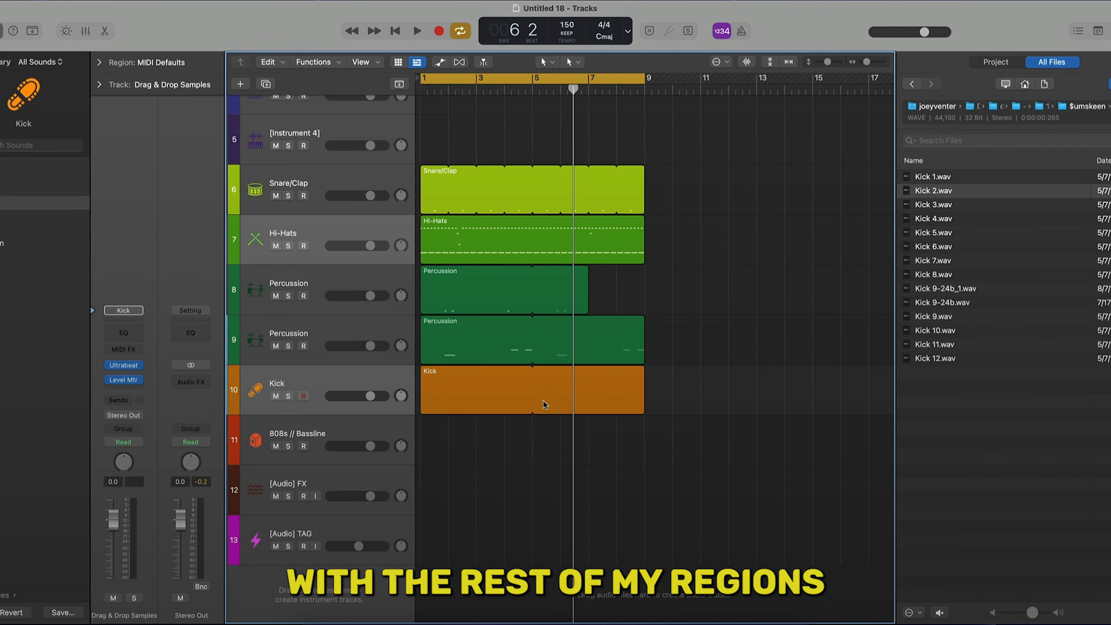
Open the Kick region in the Piano Roll and draw a seven-note kick pattern across bars 1 to 3 on the Sample 01 row
{"action": "double_click", "coordinate": [544, 404]}
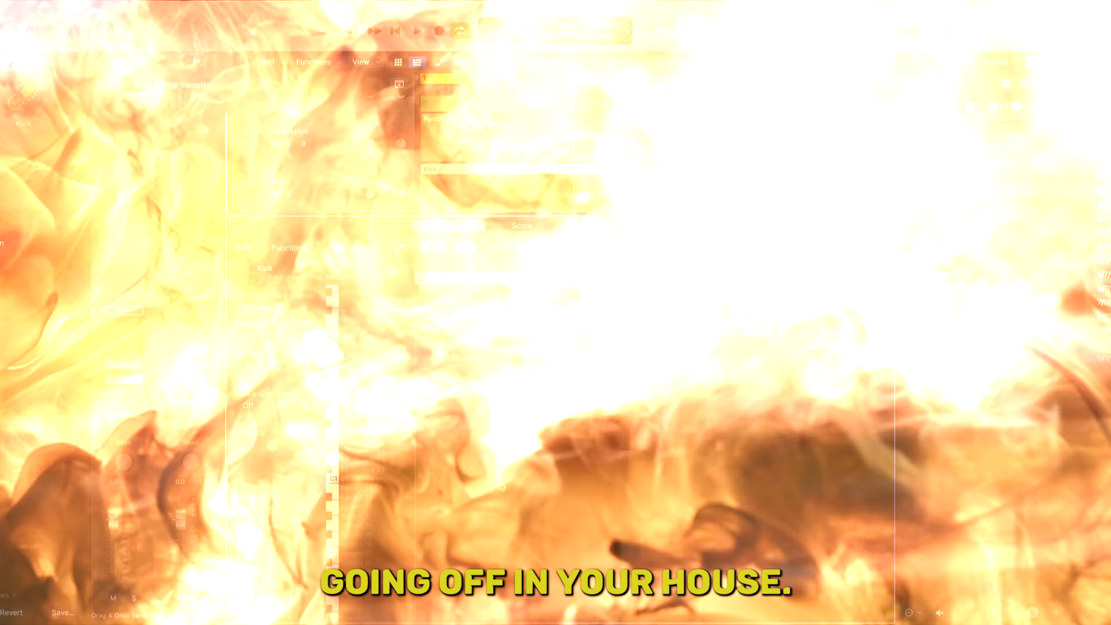
{"action": "left_click", "coordinate": [634, 477]}
{"action": "left_click_drag", "start_coordinate": [694, 377], "coordinate": [736, 378]}
{"action": "left_click", "coordinate": [701, 343]}
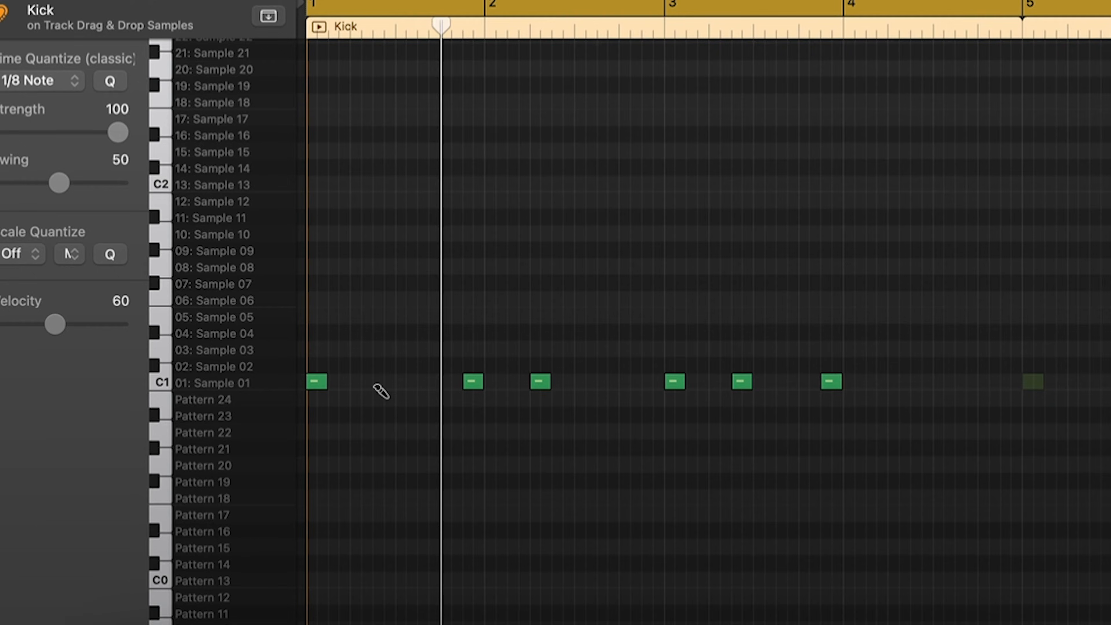
{"action": "left_click", "coordinate": [377, 385]}
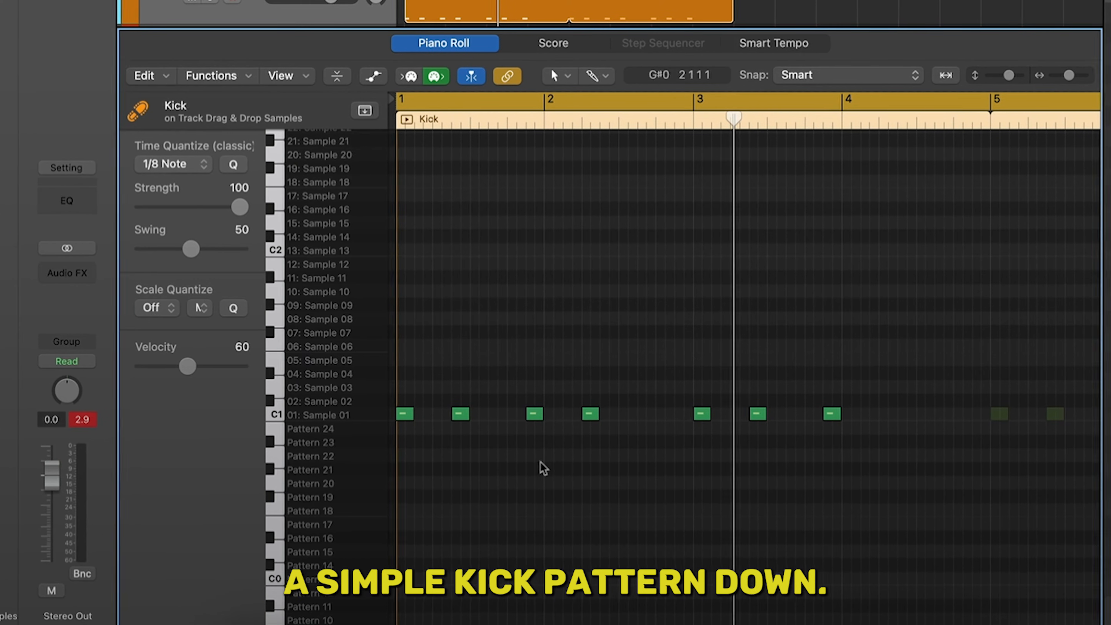
Select the second and sixth kick notes on the Sample 01 row and lower their velocity to 50
{"action": "left_click", "coordinate": [455, 414]}
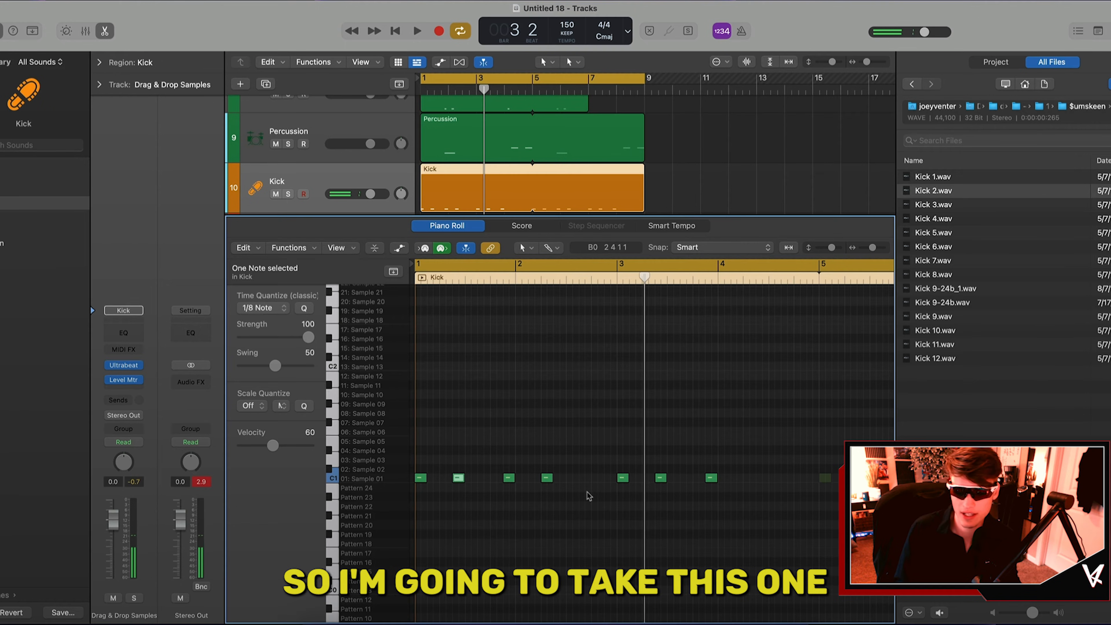
{"action": "left_click", "coordinate": [660, 478], "text": "shift"}
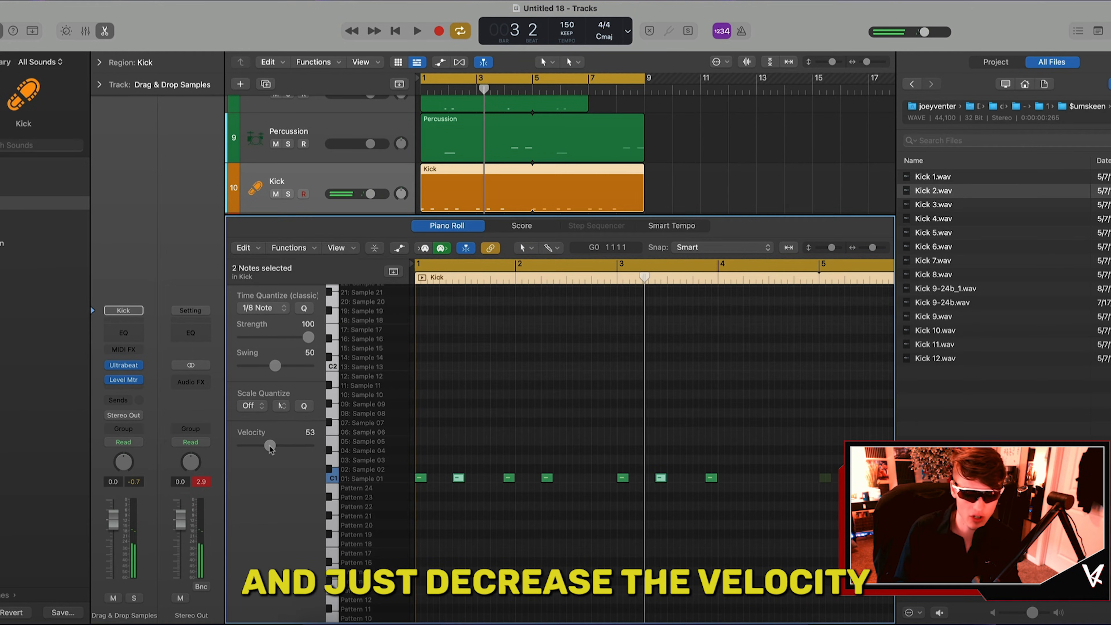
{"action": "left_click_drag", "start_coordinate": [269, 448], "coordinate": [266, 449]}
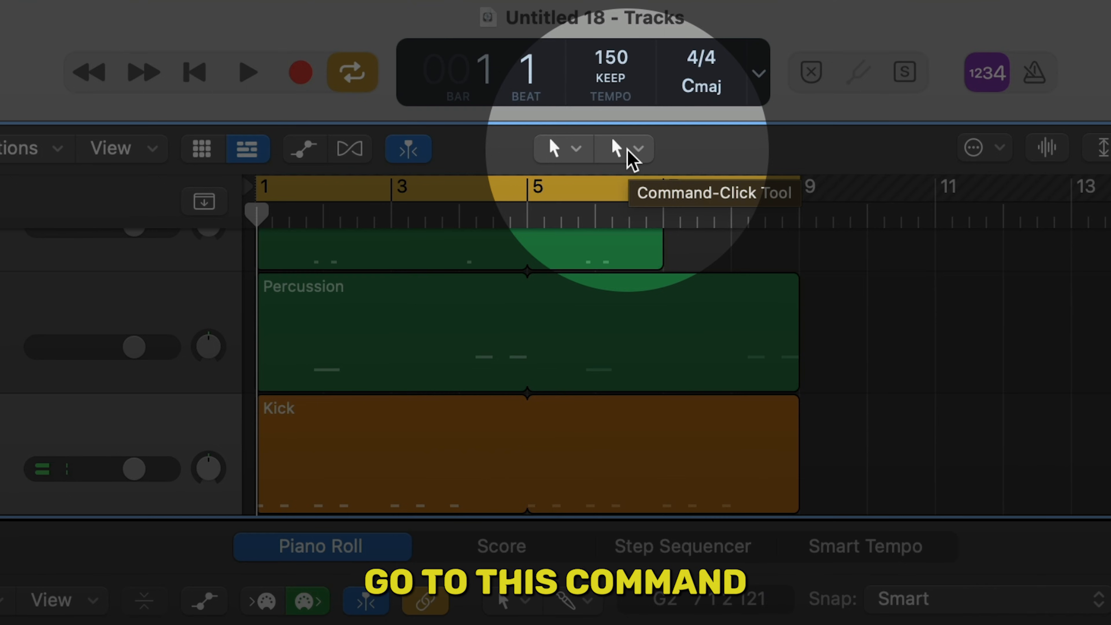
Assign the Scissors Tool as the arrangement's Command-click tool and split the looped Kick region at bar 5
{"action": "left_click", "coordinate": [627, 147]}
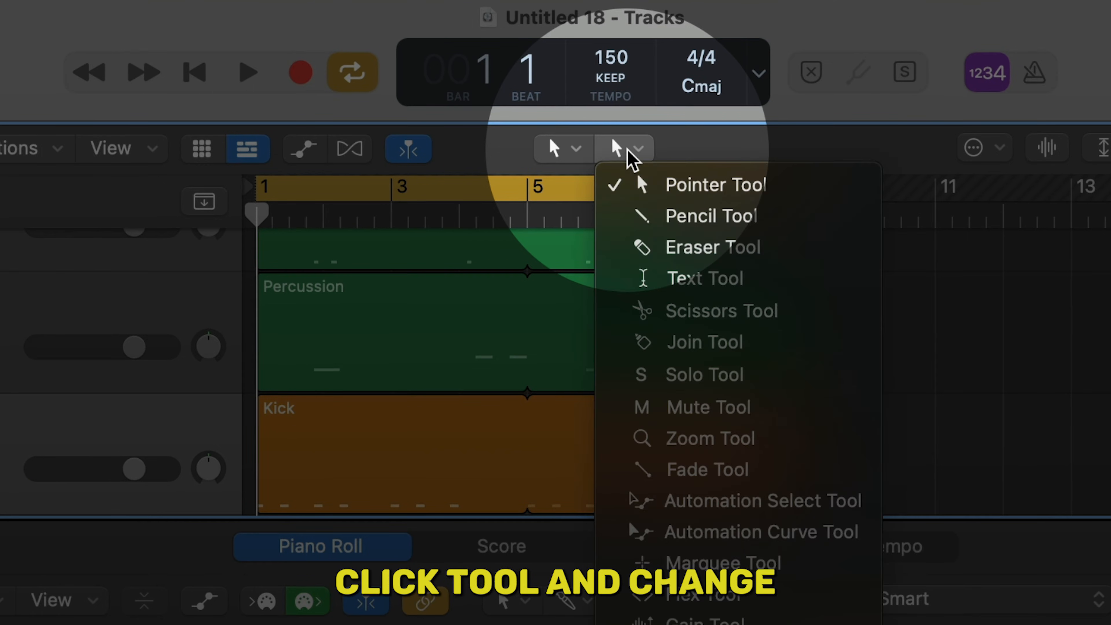
{"action": "left_click", "coordinate": [682, 310]}
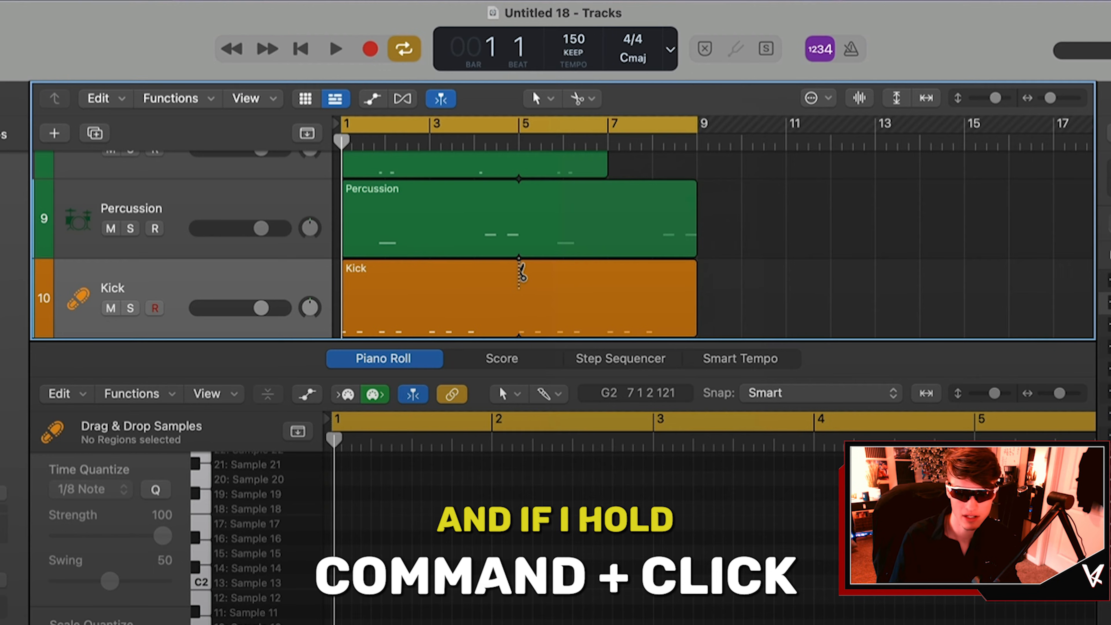
{"action": "left_click", "coordinate": [518, 282], "text": "super"}
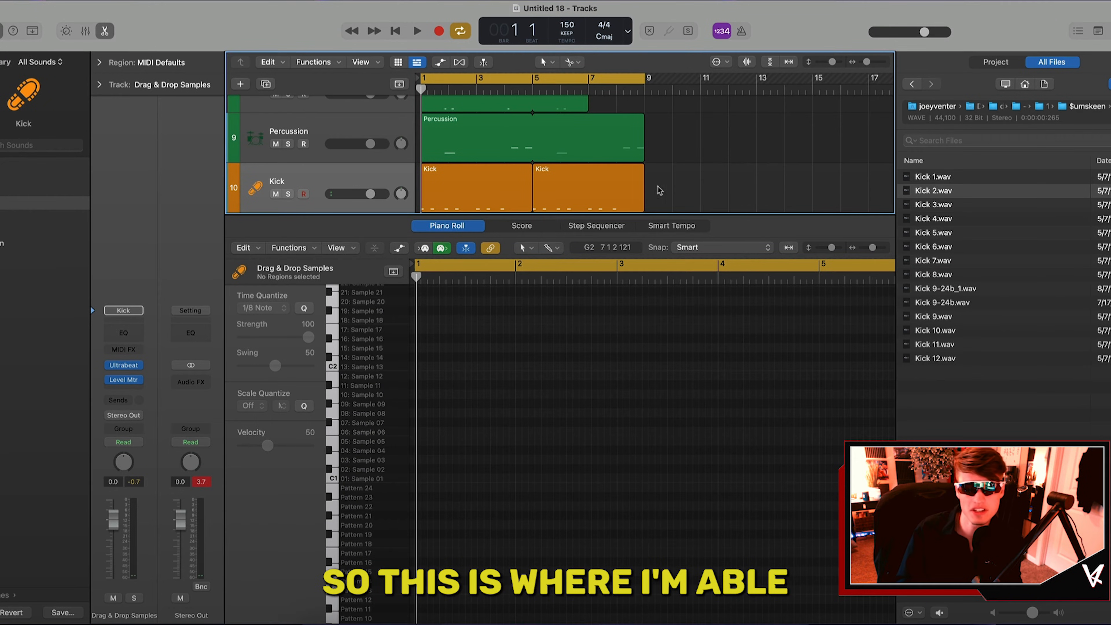
Select the two Kick regions in turn to view their notes in the Piano Roll
{"action": "left_click", "coordinate": [507, 186]}
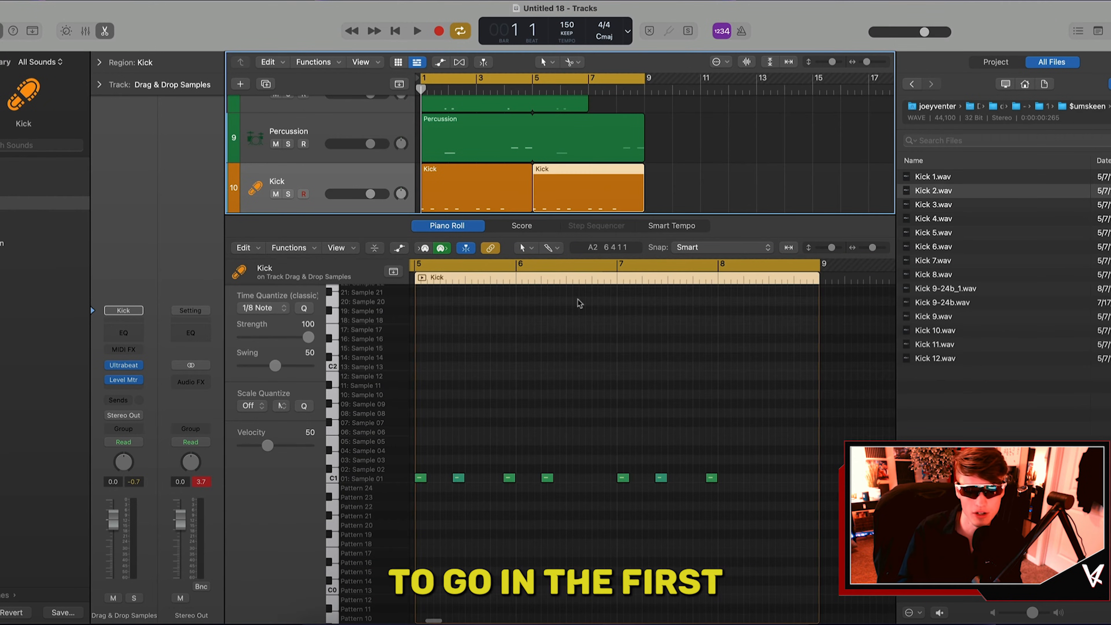
{"action": "left_click", "coordinate": [577, 190]}
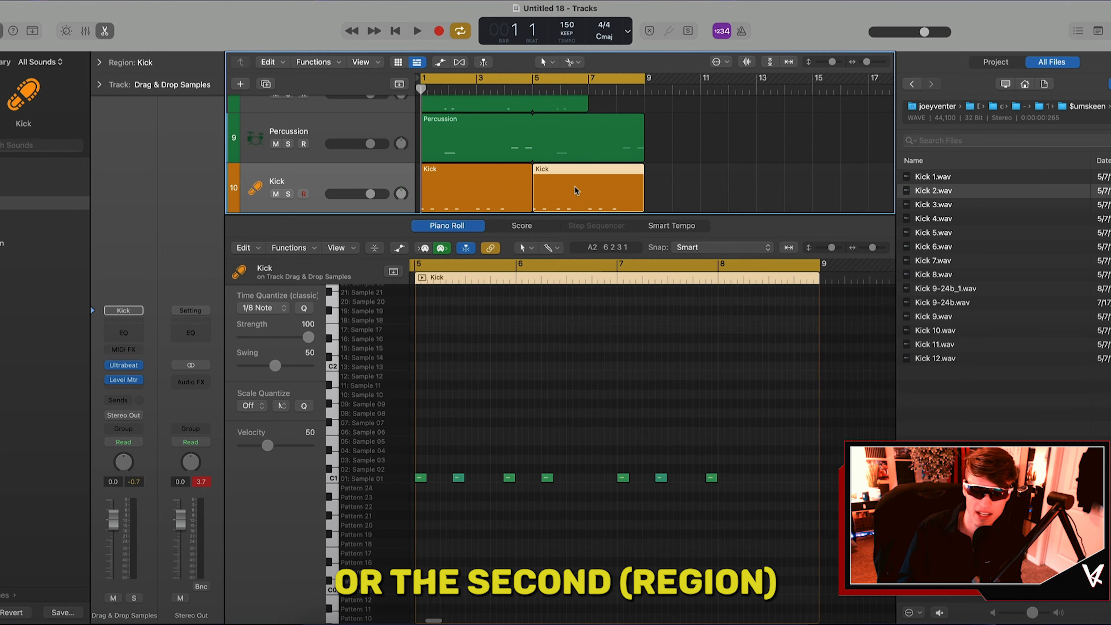
{"action": "left_click", "coordinate": [704, 175]}
{"action": "left_click", "coordinate": [602, 89]}
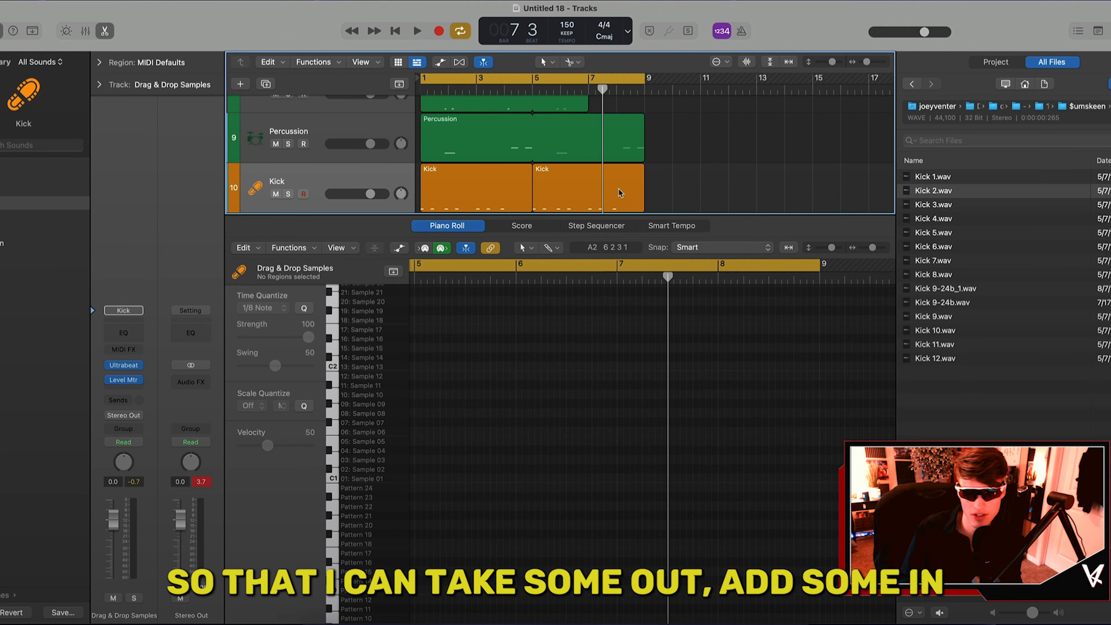
{"action": "left_click", "coordinate": [621, 193]}
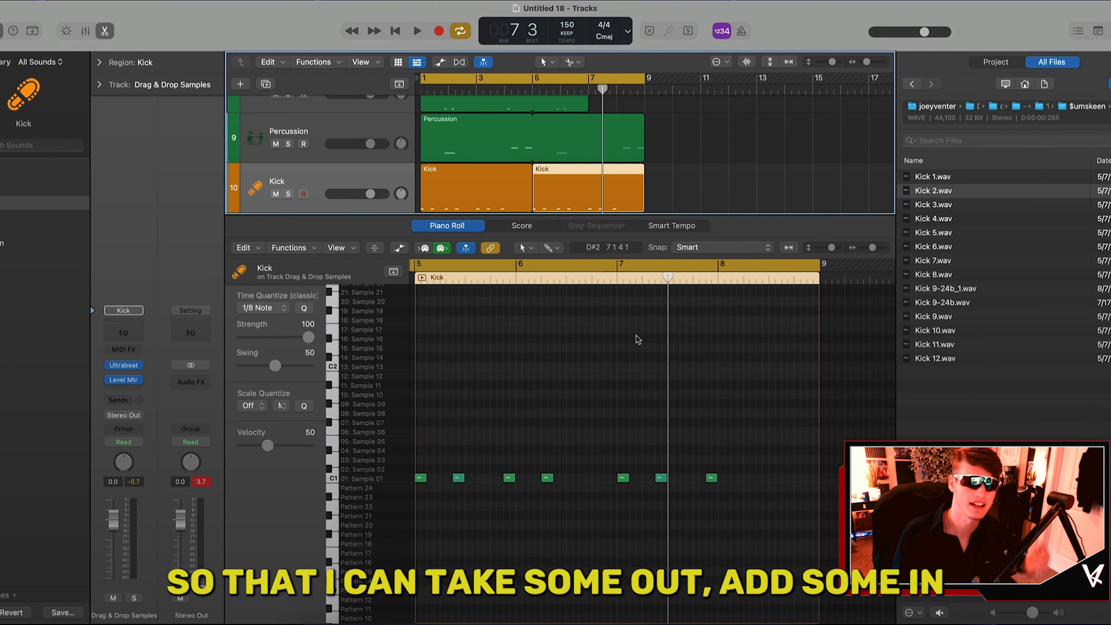
Select both Kick regions and join them into one region spanning bars 1 to 9
{"action": "left_click", "coordinate": [658, 193]}
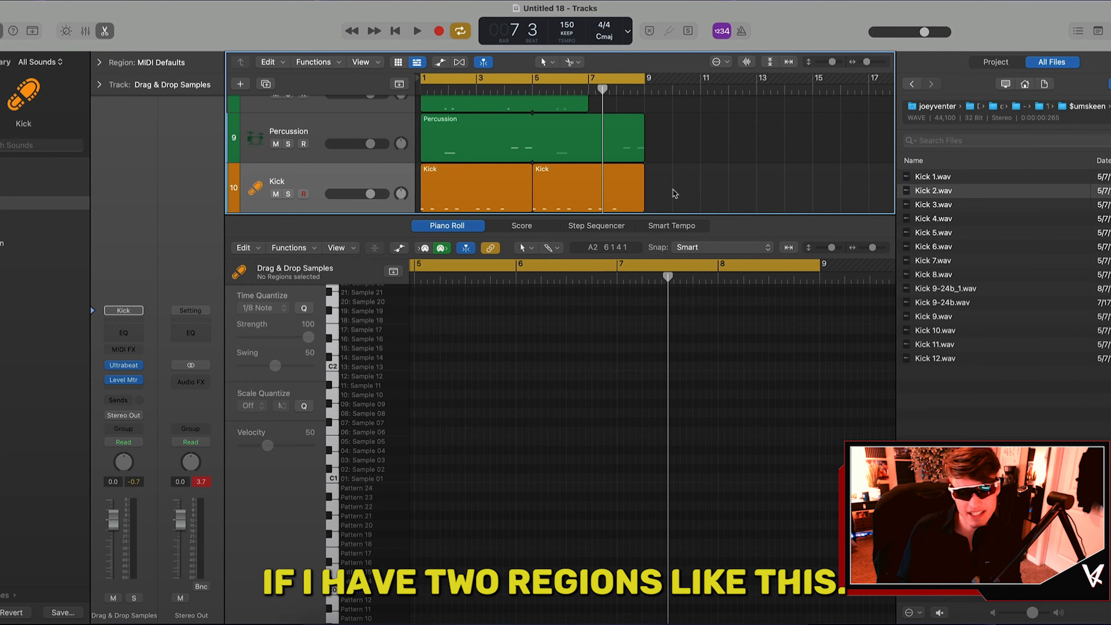
{"action": "left_click_drag", "start_coordinate": [675, 192], "coordinate": [508, 195]}
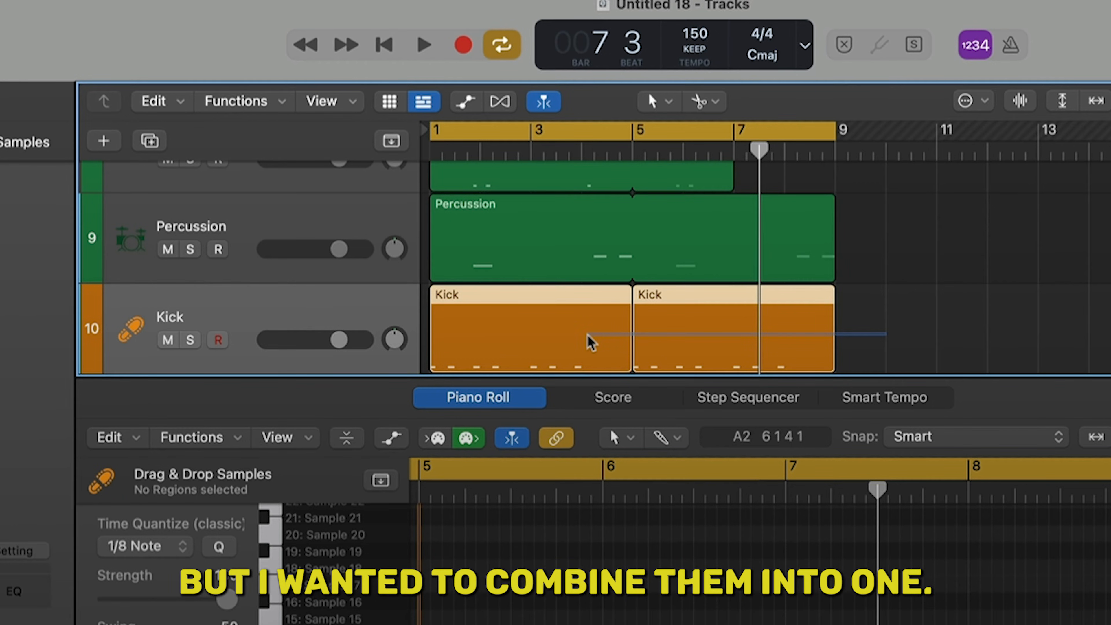
{"action": "left_click_drag", "start_coordinate": [590, 342], "coordinate": [560, 324]}
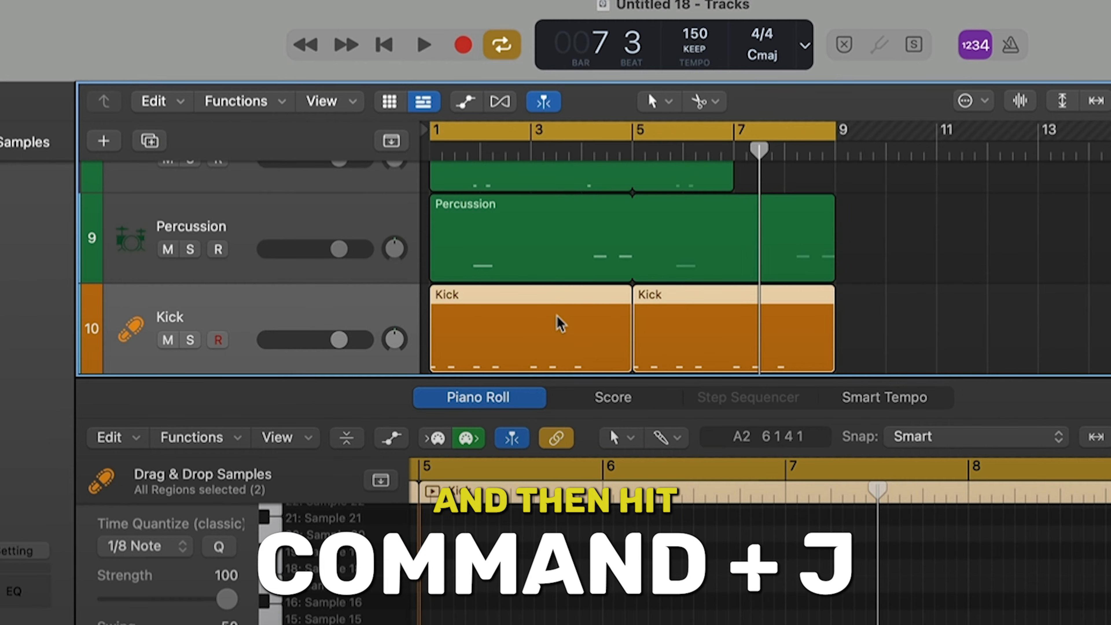
{"action": "key", "text": "super+j"}
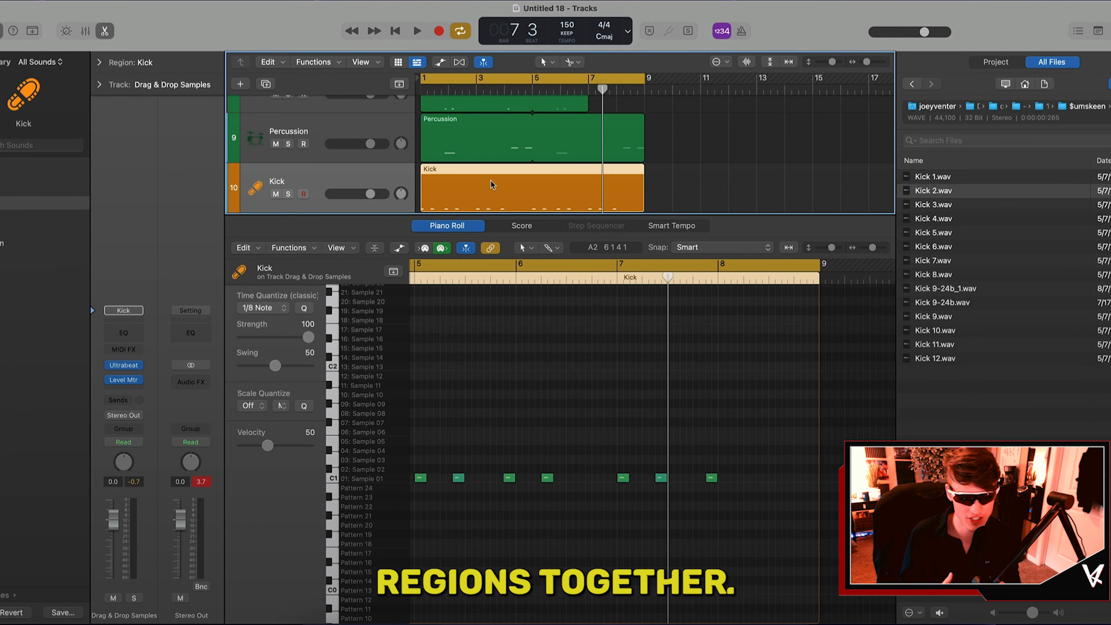
Vary the kick pattern in bars 5 to 8 on the Sample 01 row and set the last note's velocity to 60
{"action": "scroll", "coordinate": [613, 419], "scroll_direction": "left", "scroll_amount": 5}
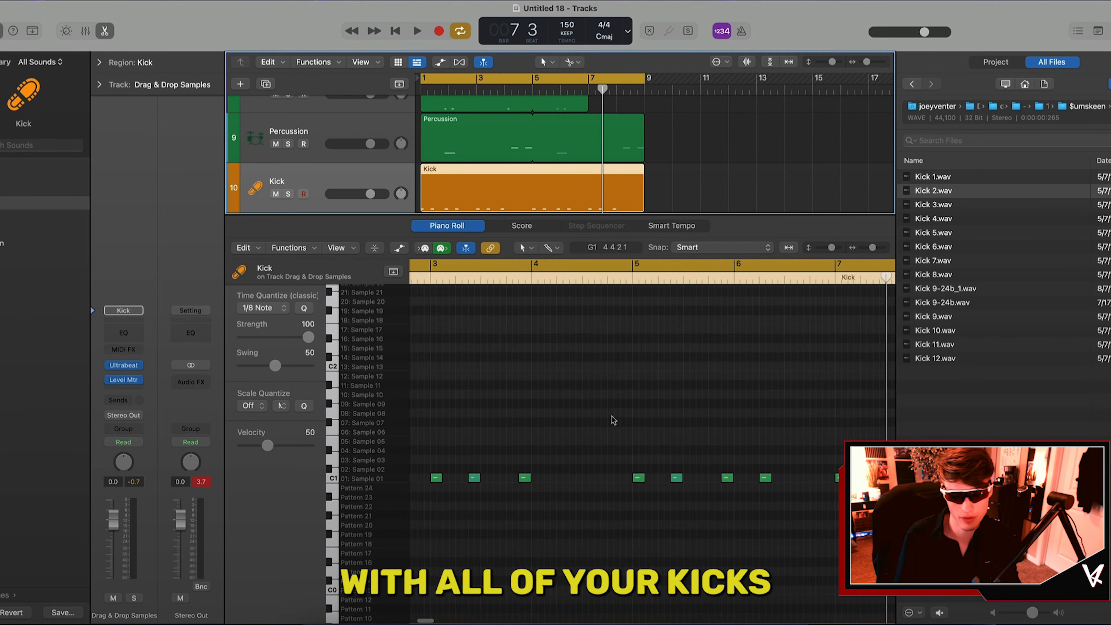
{"action": "scroll", "coordinate": [613, 420], "scroll_direction": "right", "scroll_amount": 5}
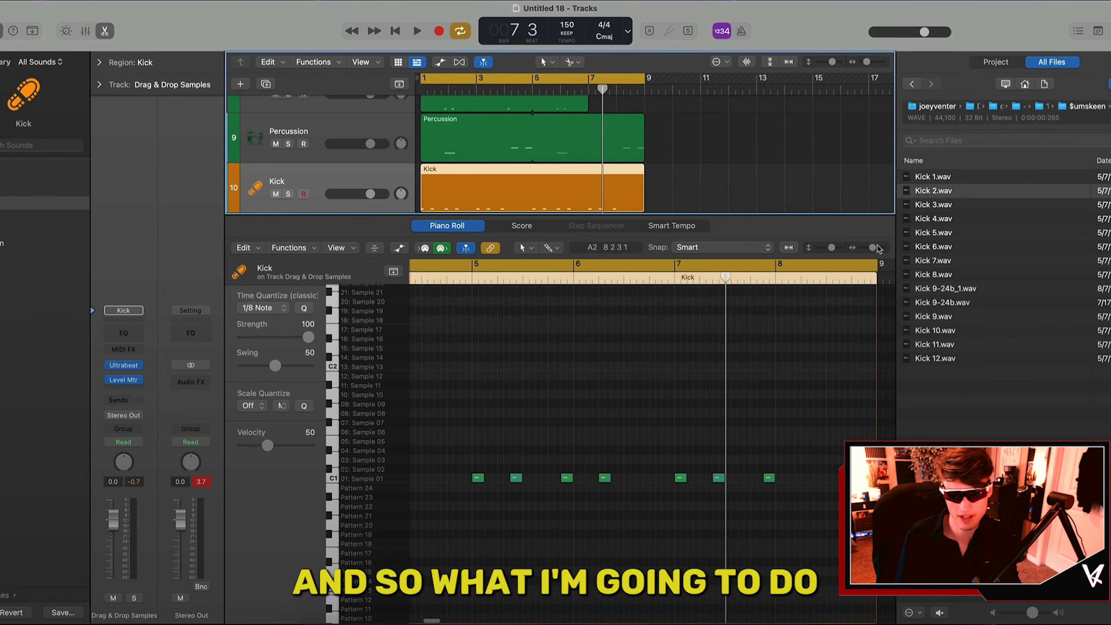
{"action": "left_click_drag", "start_coordinate": [873, 247], "coordinate": [870, 247]}
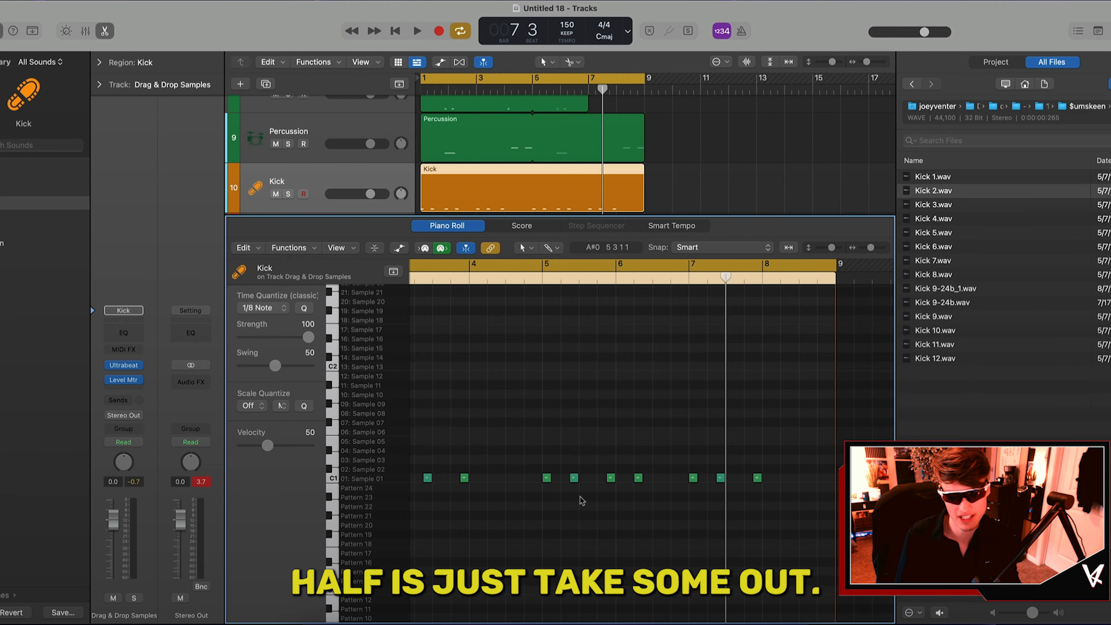
{"action": "left_click_drag", "start_coordinate": [267, 446], "coordinate": [271, 446]}
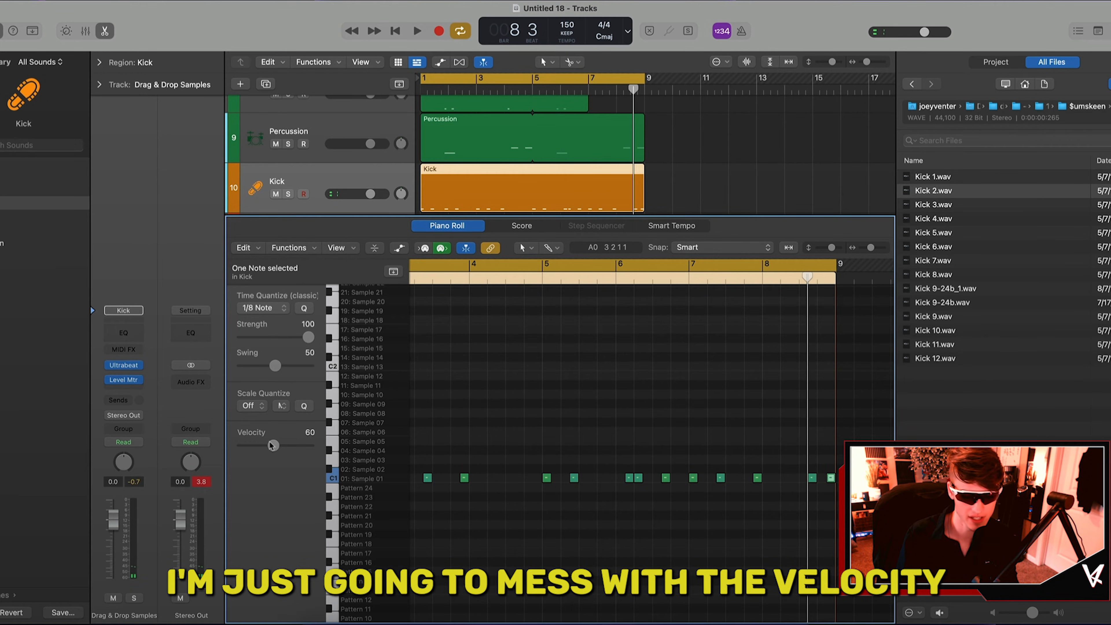
{"action": "left_click", "coordinate": [631, 397]}
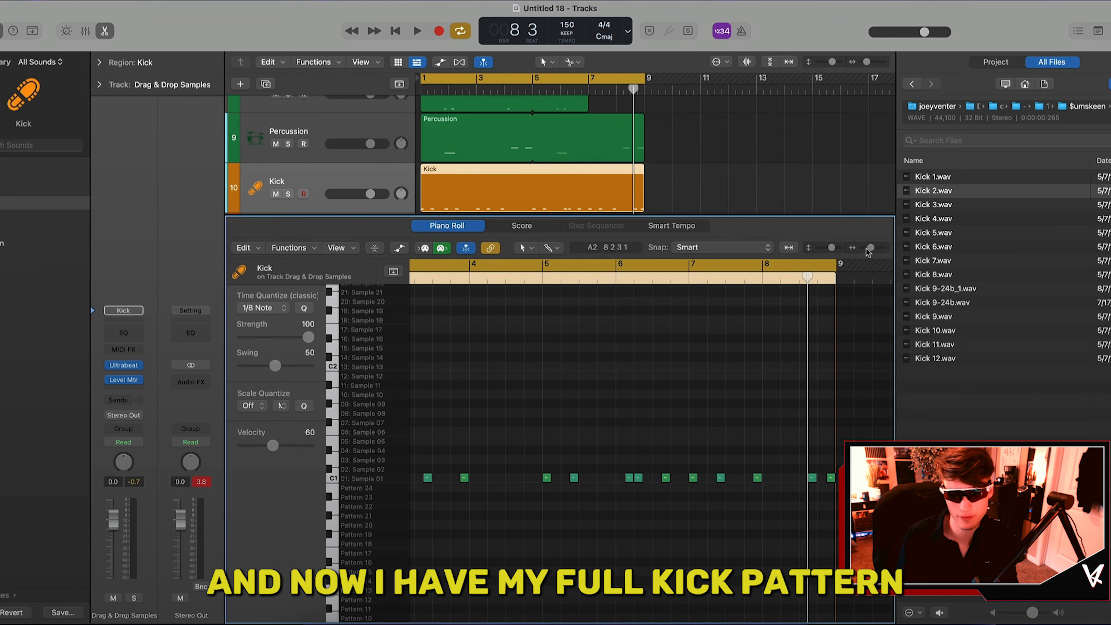
Set the Kick region's time quantize to 1/16 Note and add a fast kick roll leading into bar 7
{"action": "left_click_drag", "start_coordinate": [871, 248], "coordinate": [868, 248]}
{"action": "key", "text": "space"}
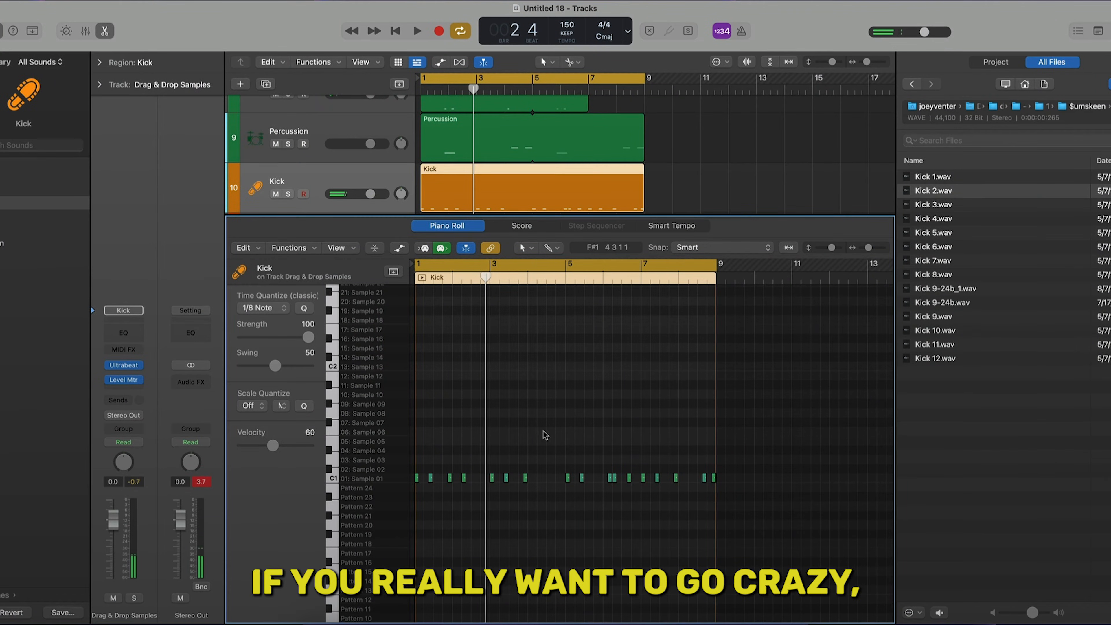
{"action": "left_click", "coordinate": [263, 308]}
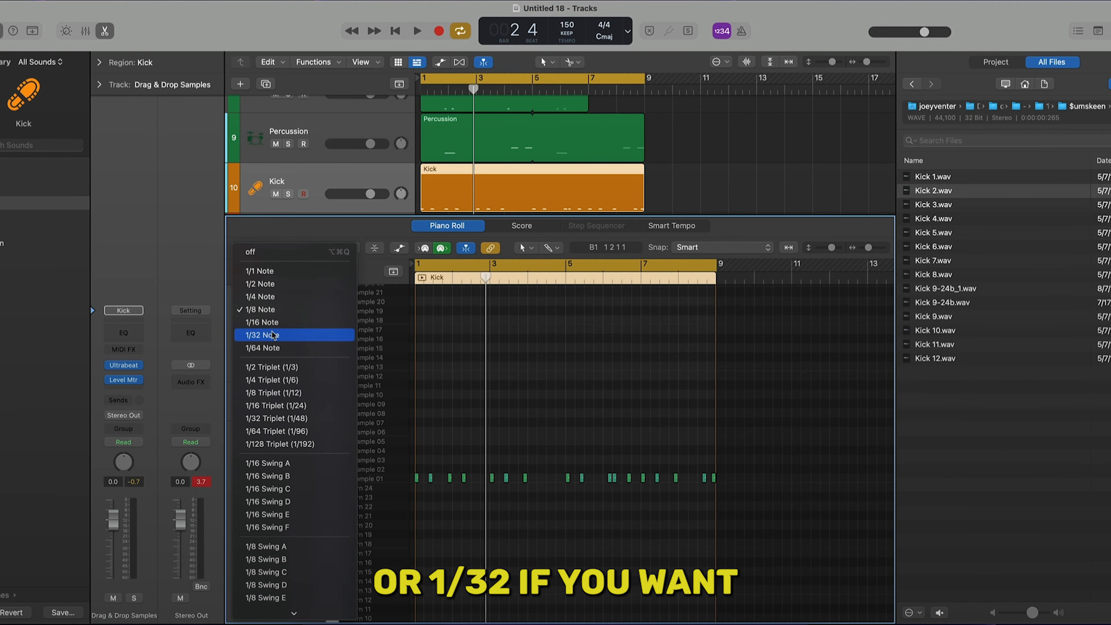
{"action": "left_click", "coordinate": [262, 322]}
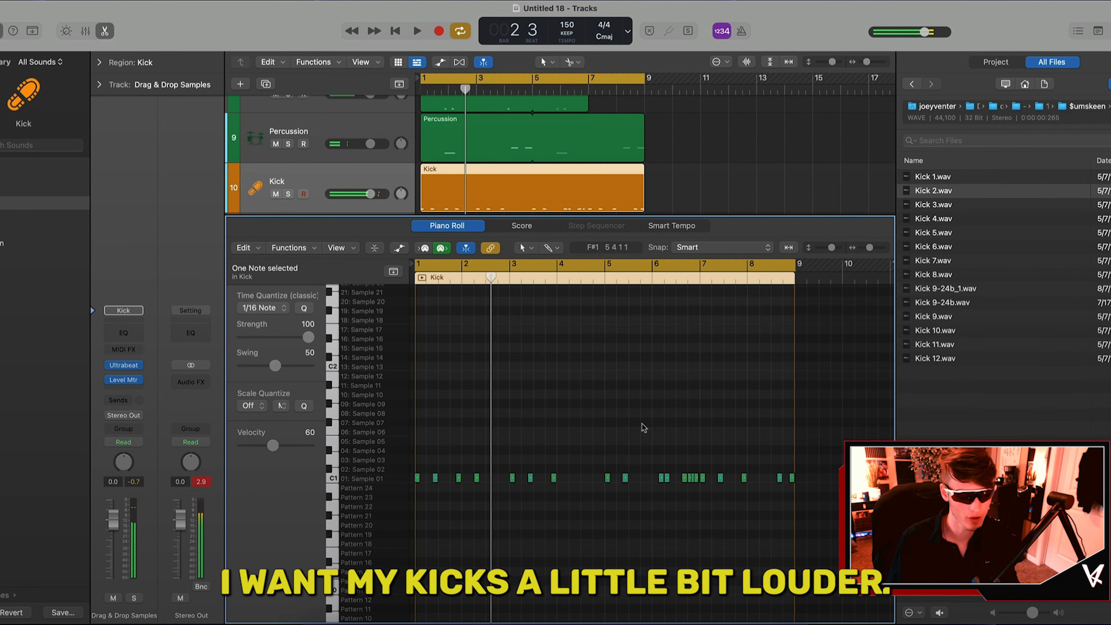
Select the notes of the kick pattern and increase their velocity together
{"action": "left_click_drag", "start_coordinate": [822, 520], "coordinate": [517, 466]}
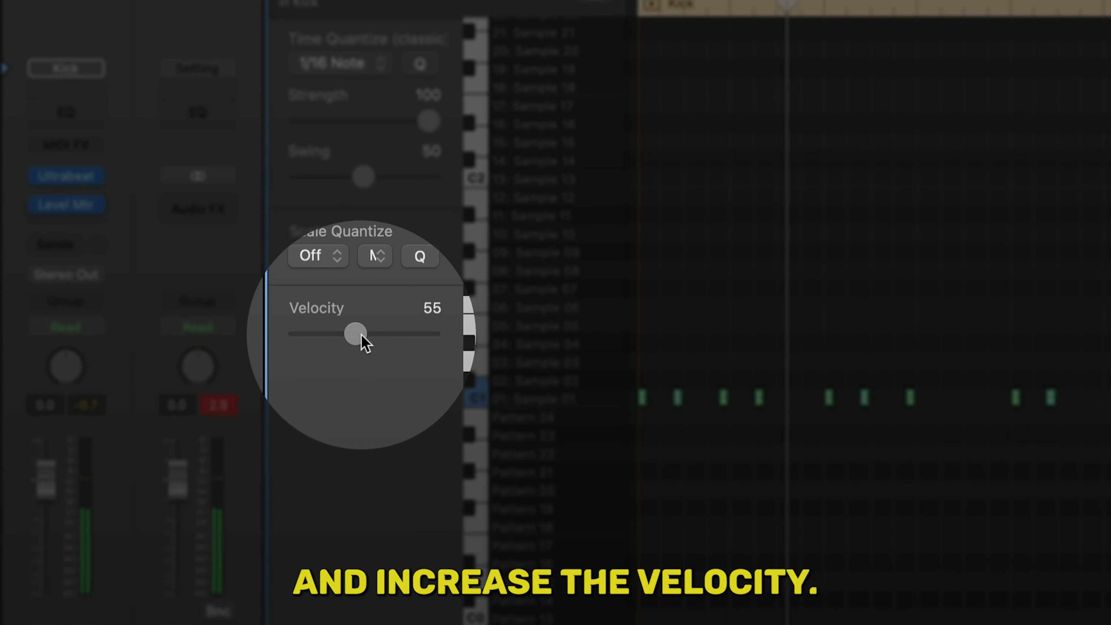
{"action": "left_click_drag", "start_coordinate": [361, 335], "coordinate": [365, 334]}
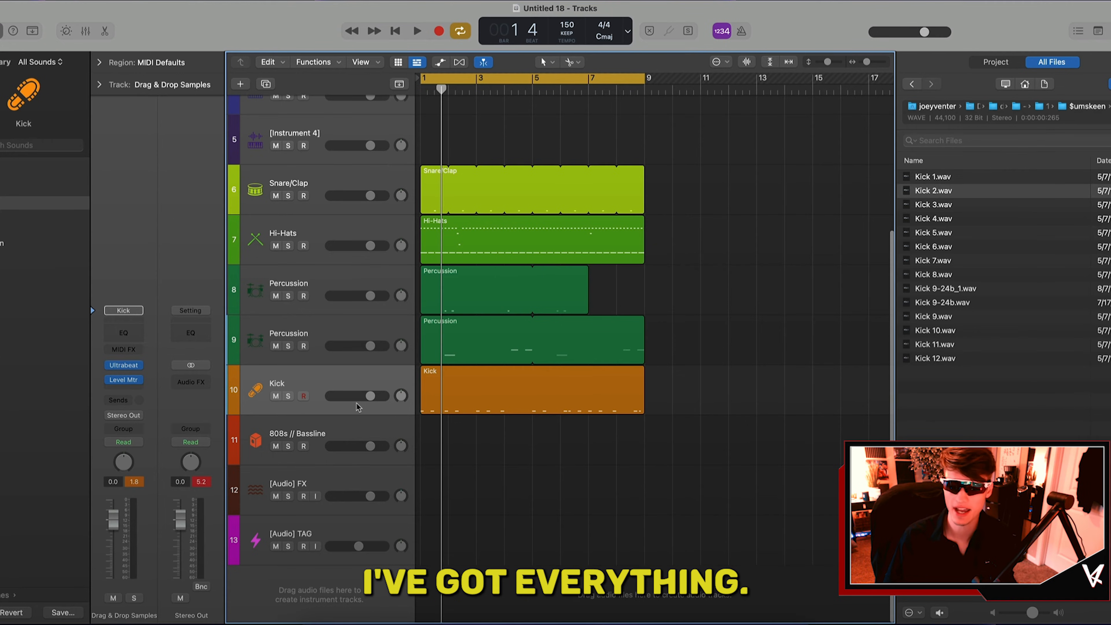
Select the 808s // Bassline track and locate "808 [ Zay ].wav" in the sample kit folder
{"action": "left_click", "coordinate": [345, 433]}
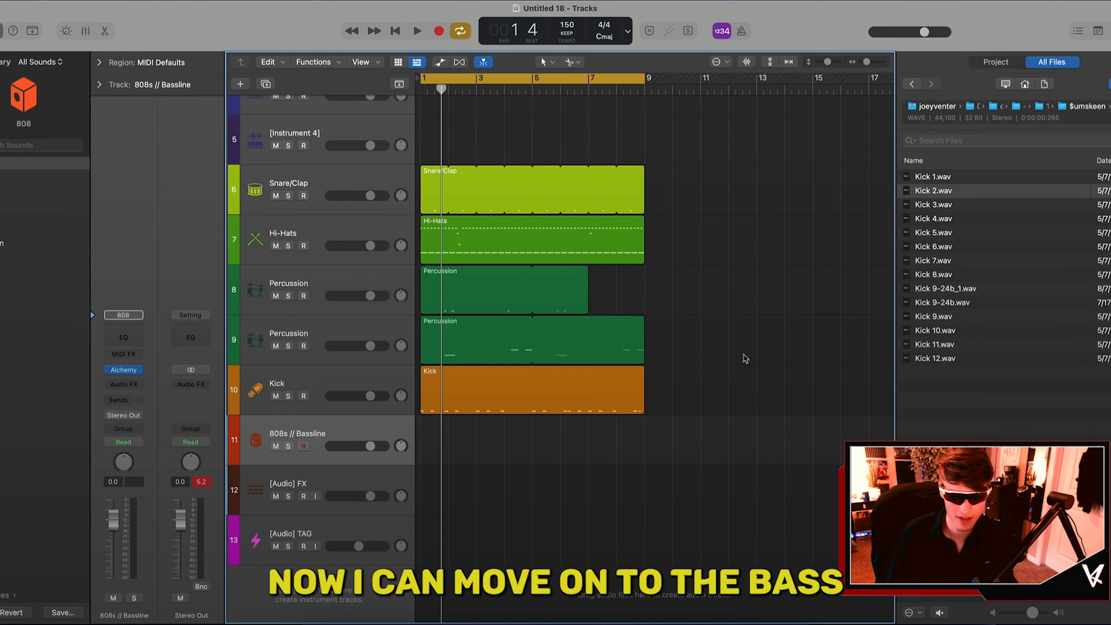
{"action": "left_click", "coordinate": [1067, 108]}
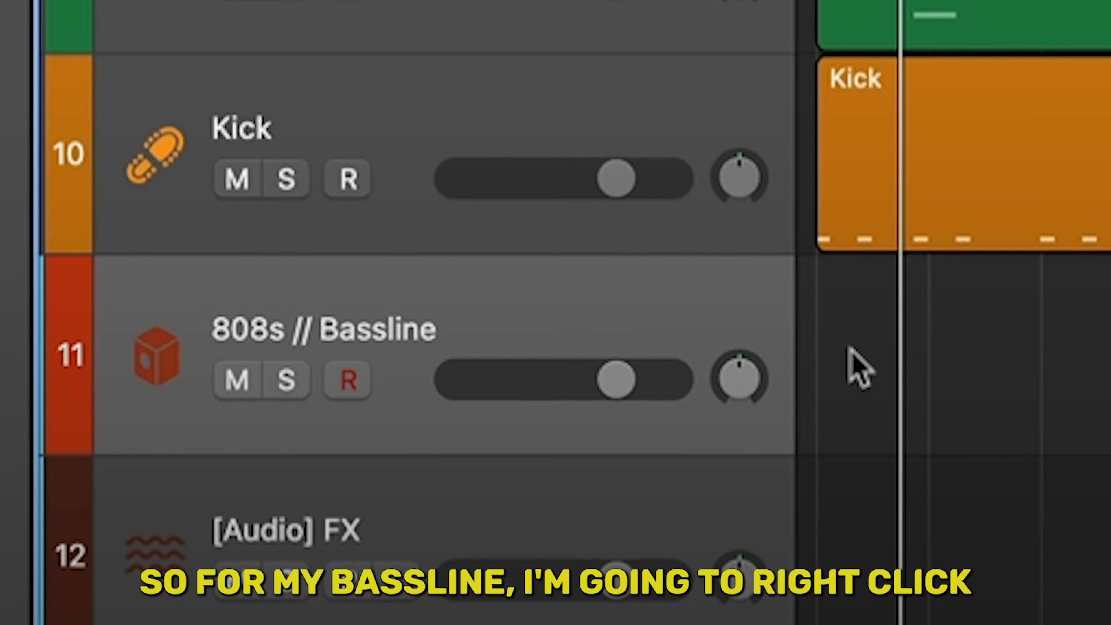
Create a MIDI region on the 808s // Bassline track and extend it from bar 1 to bar 9
{"action": "right_click", "coordinate": [850, 350]}
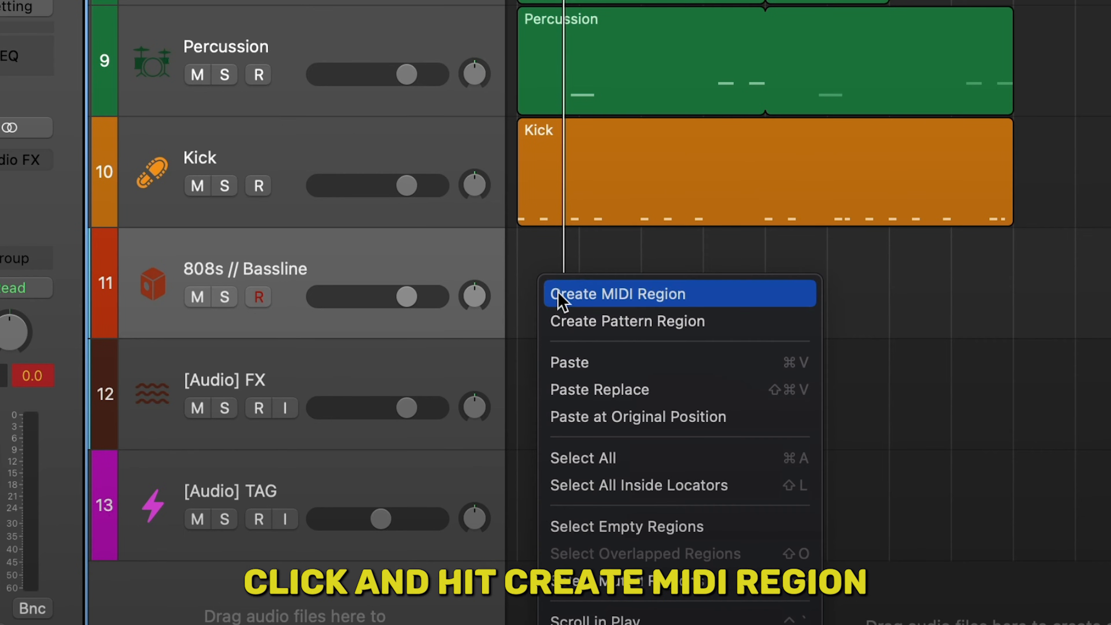
{"action": "left_click", "coordinate": [560, 293]}
{"action": "left_click_drag", "start_coordinate": [569, 304], "coordinate": [993, 284]}
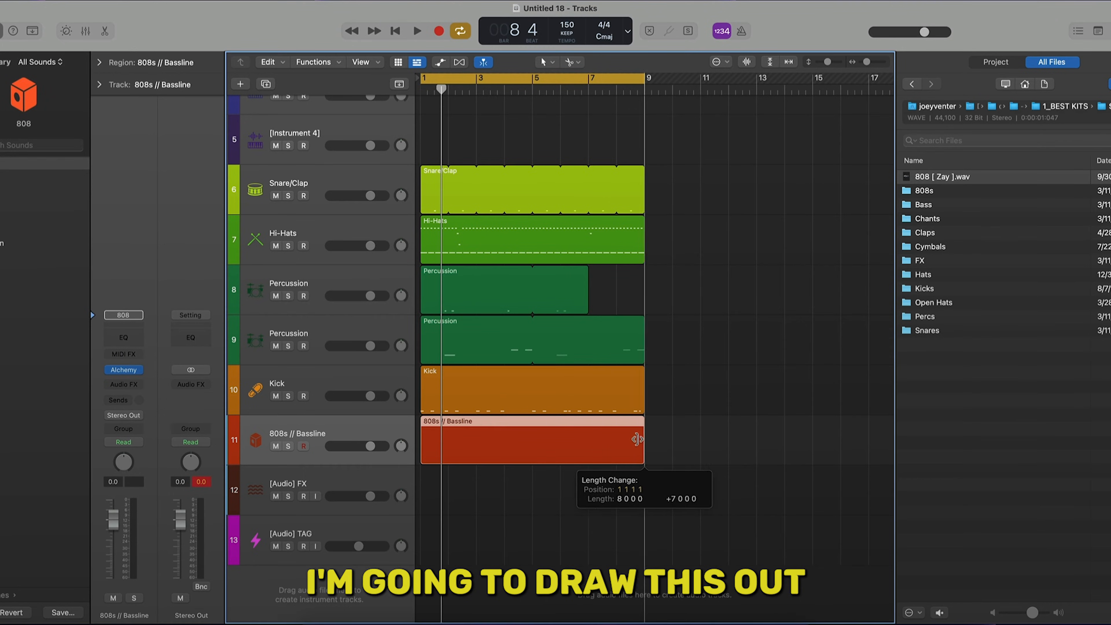
{"action": "left_click_drag", "start_coordinate": [636, 439], "coordinate": [639, 439]}
{"action": "left_click", "coordinate": [670, 453]}
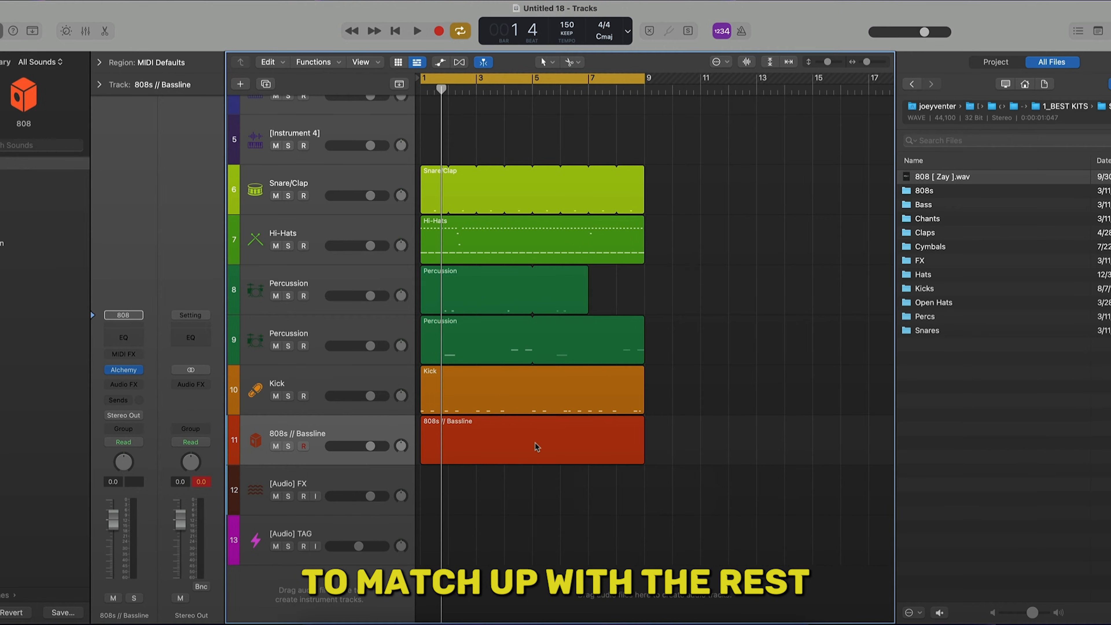
Open the 808s // Bassline region in the Piano Roll, with the Pencil Tool as Command-click tool and time quantize at 1/8 Note
{"action": "double_click", "coordinate": [535, 443]}
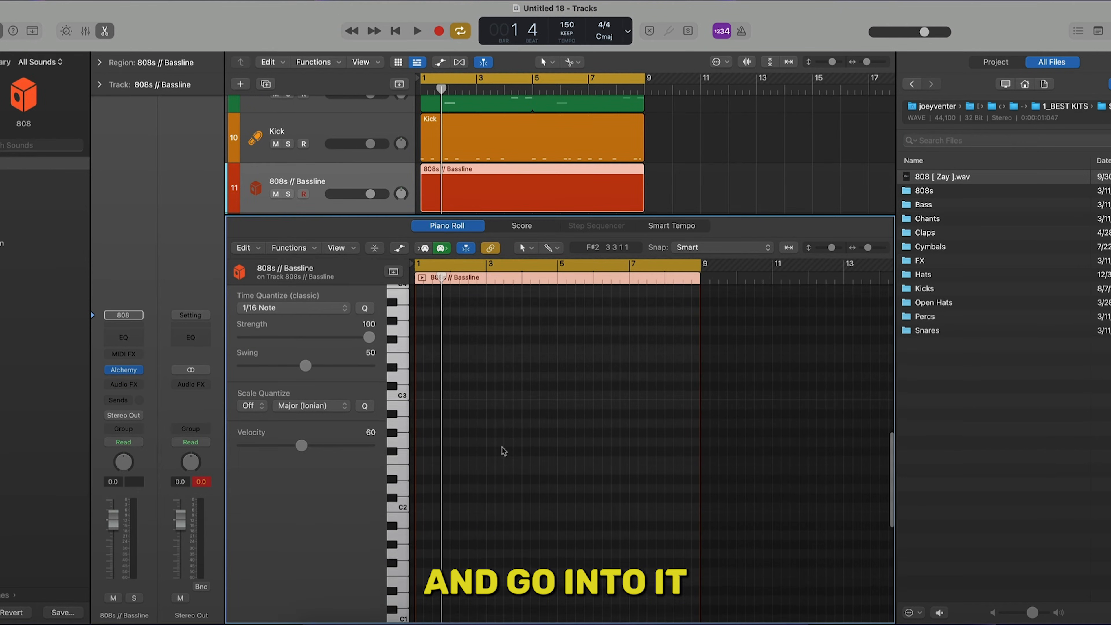
{"action": "left_click", "coordinate": [552, 248]}
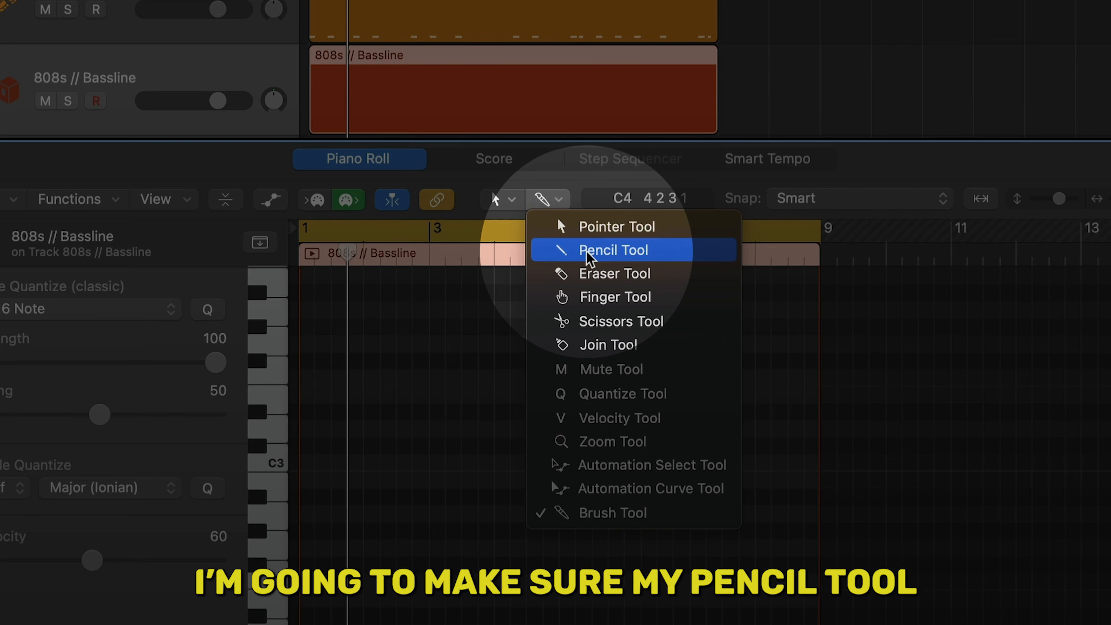
{"action": "left_click", "coordinate": [588, 251]}
{"action": "left_click", "coordinate": [112, 312]}
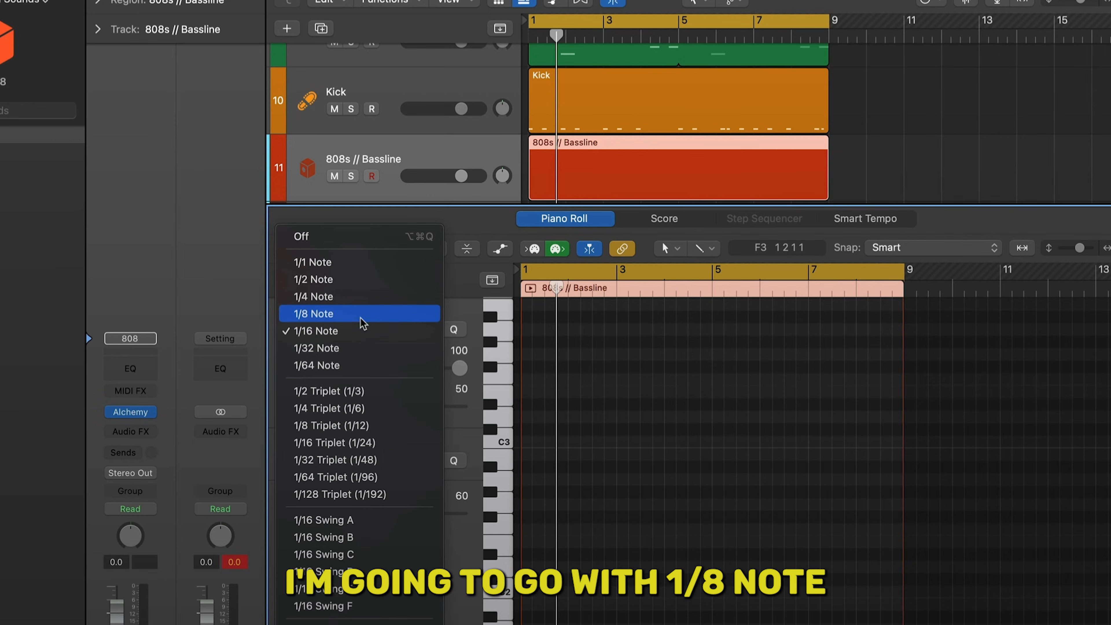
{"action": "left_click", "coordinate": [358, 315]}
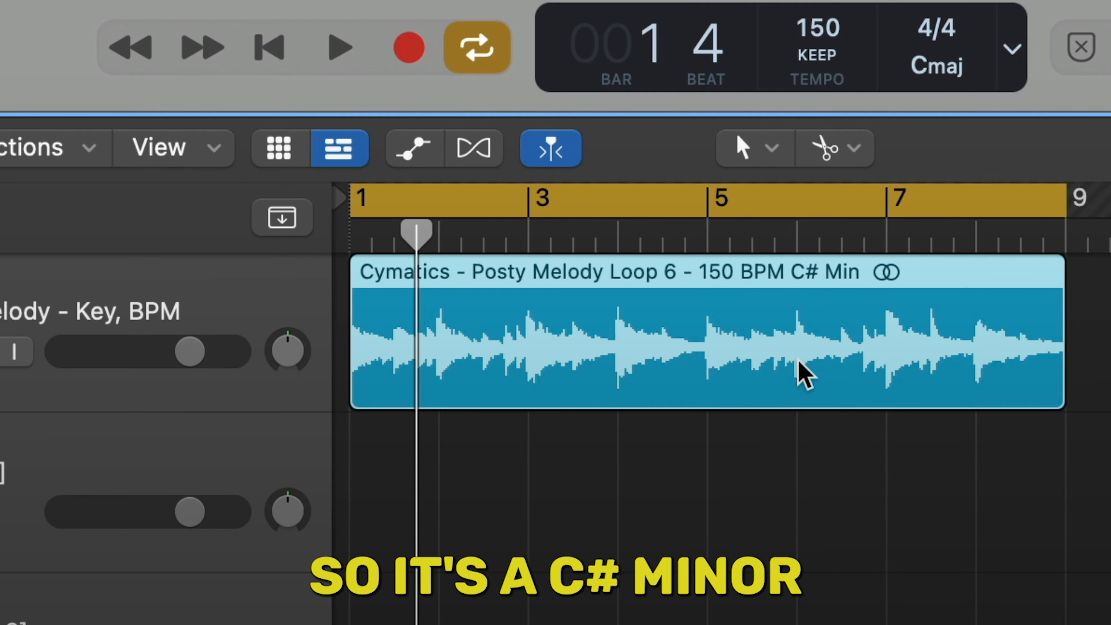
Check the key in the melody loop's region name and return to the 808s // Bassline region
{"action": "scroll", "coordinate": [796, 361], "scroll_direction": "down", "scroll_amount": 20}
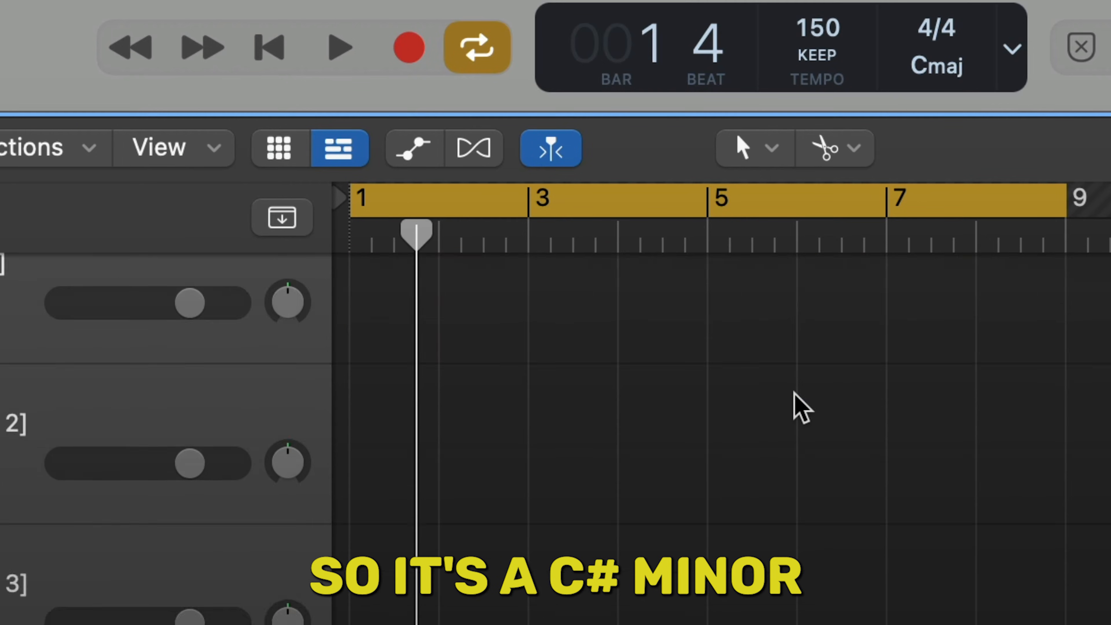
{"action": "scroll", "coordinate": [793, 392], "scroll_direction": "down", "scroll_amount": 2}
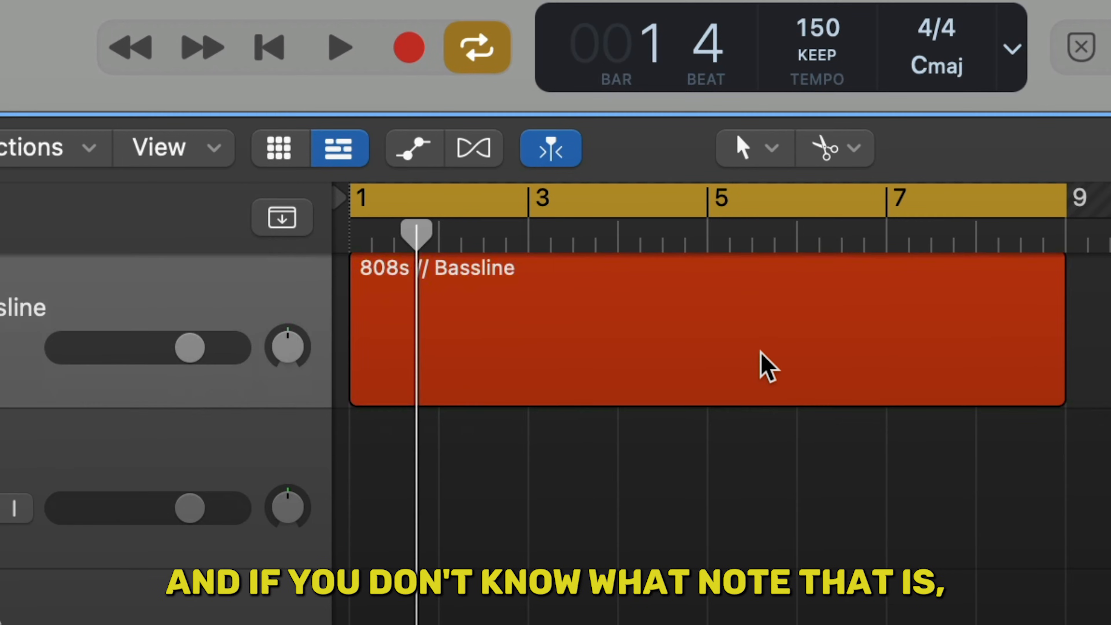
Load "808 [ Zay ].wav" into source A of the 808s // Bassline track's Alchemy instrument as a Sampler source
{"action": "left_click", "coordinate": [759, 363]}
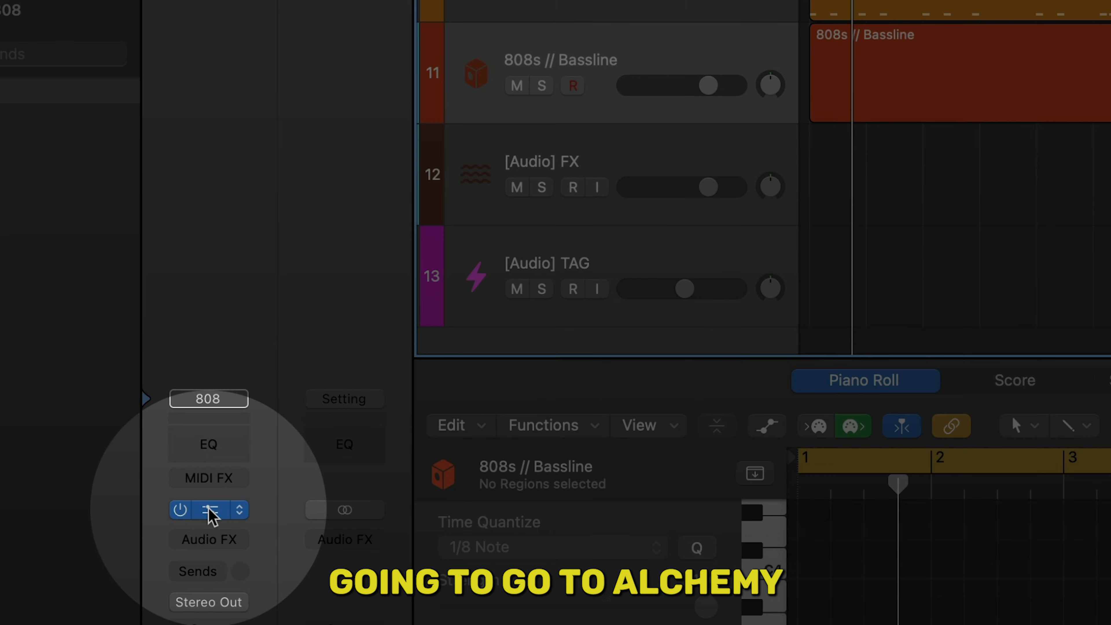
{"action": "left_click", "coordinate": [124, 370]}
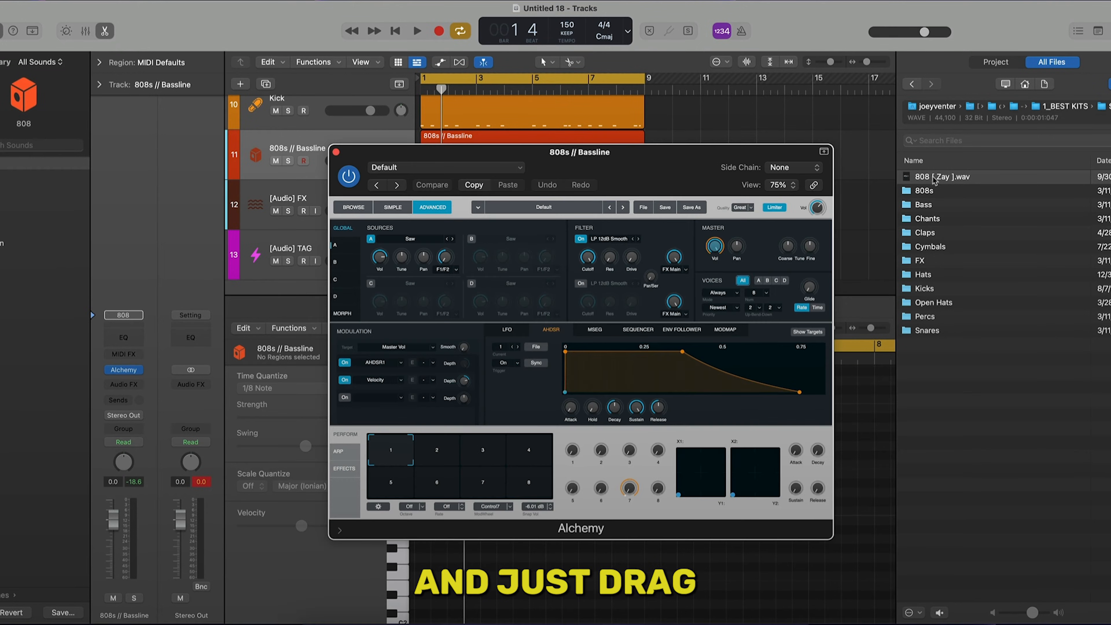
{"action": "left_click_drag", "start_coordinate": [933, 177], "coordinate": [430, 267]}
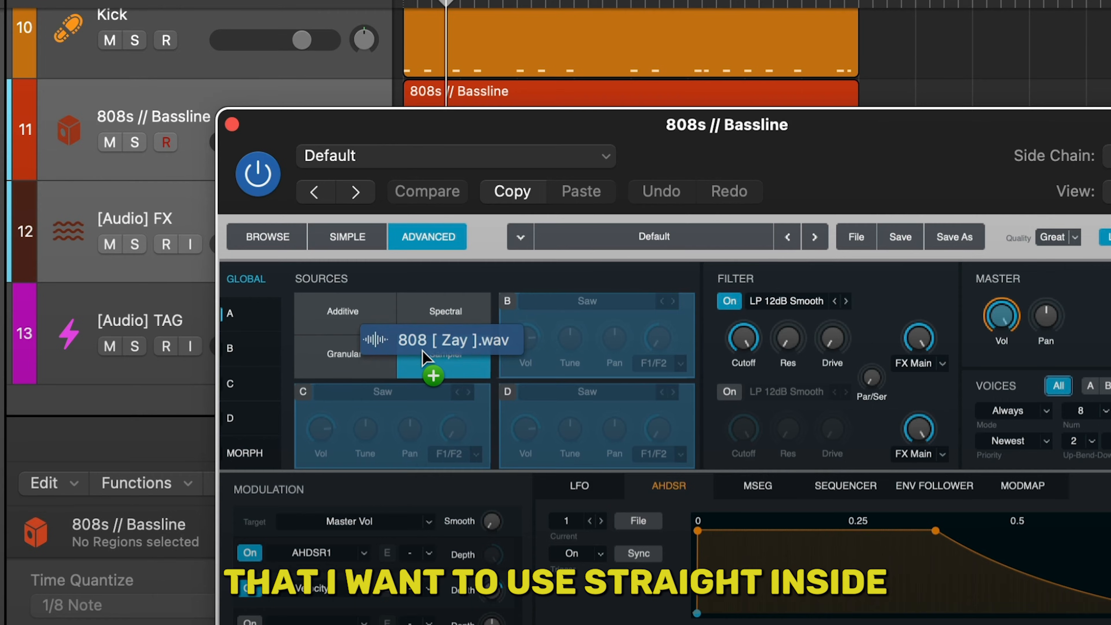
{"action": "left_click_drag", "start_coordinate": [422, 357], "coordinate": [415, 355]}
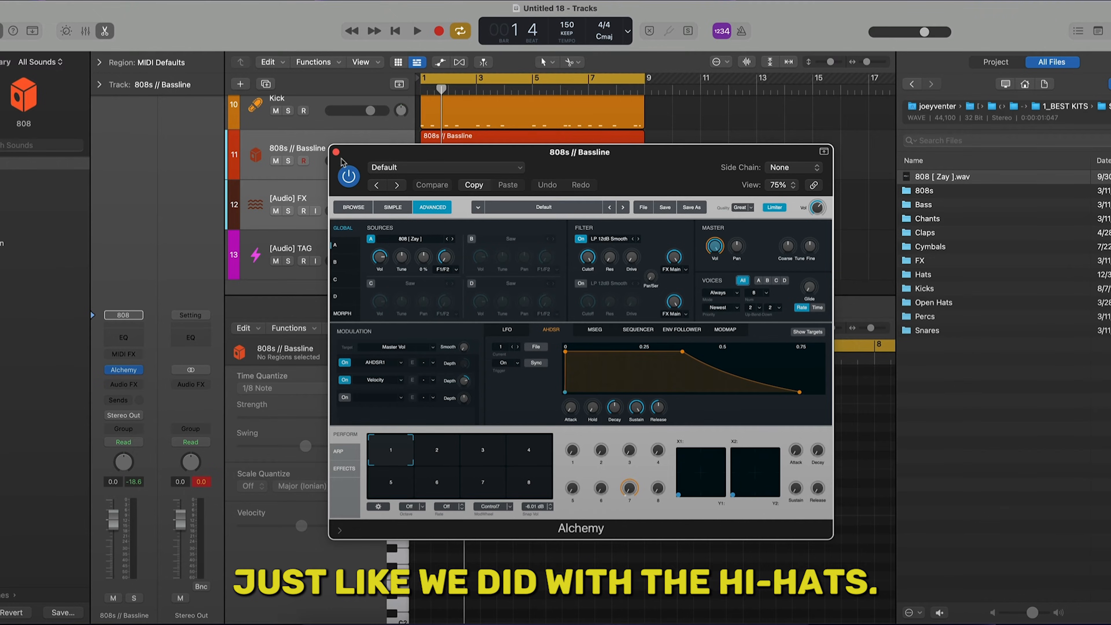
{"action": "left_click", "coordinate": [337, 152]}
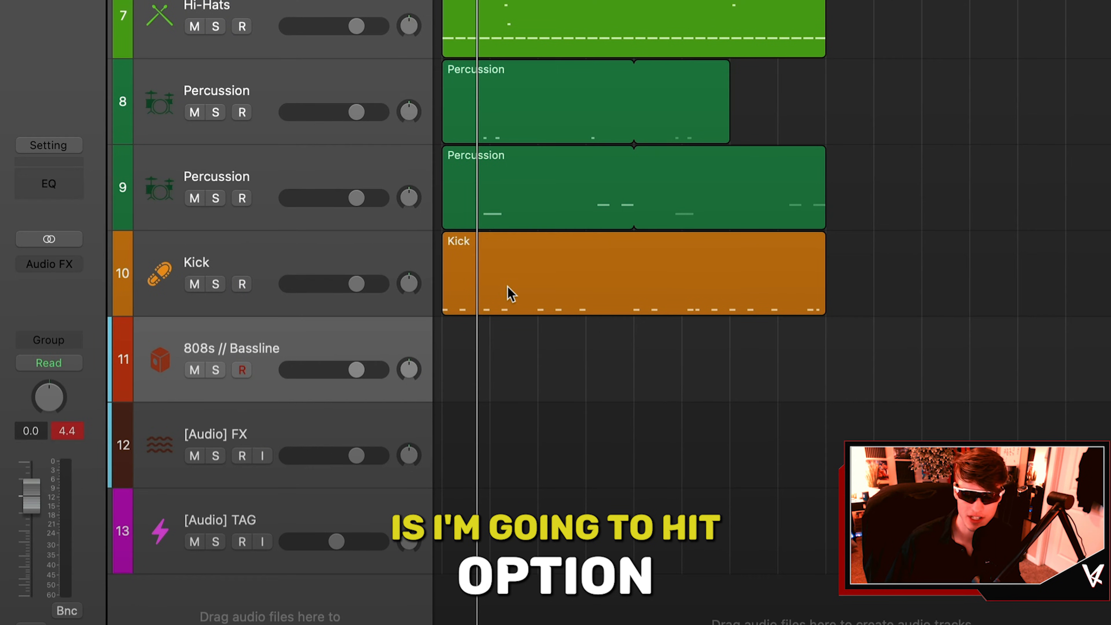
Copy the Kick region onto the 808s // Bassline track at bar 1 and open the copy in the Piano Roll
{"action": "left_click_drag", "start_coordinate": [510, 294], "coordinate": [508, 343]}
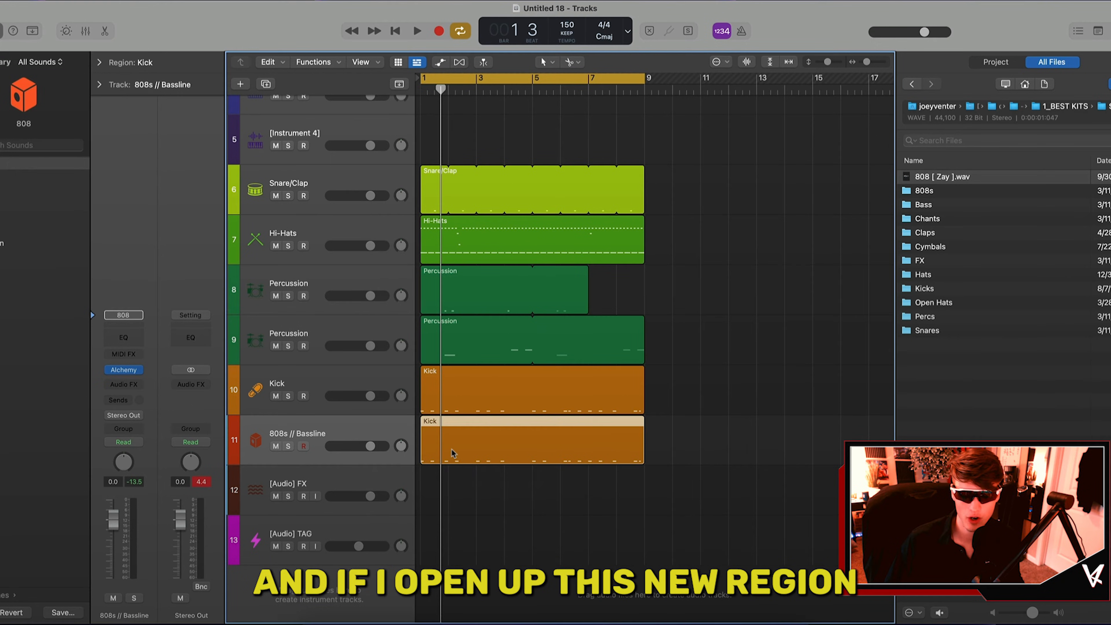
{"action": "double_click", "coordinate": [494, 373]}
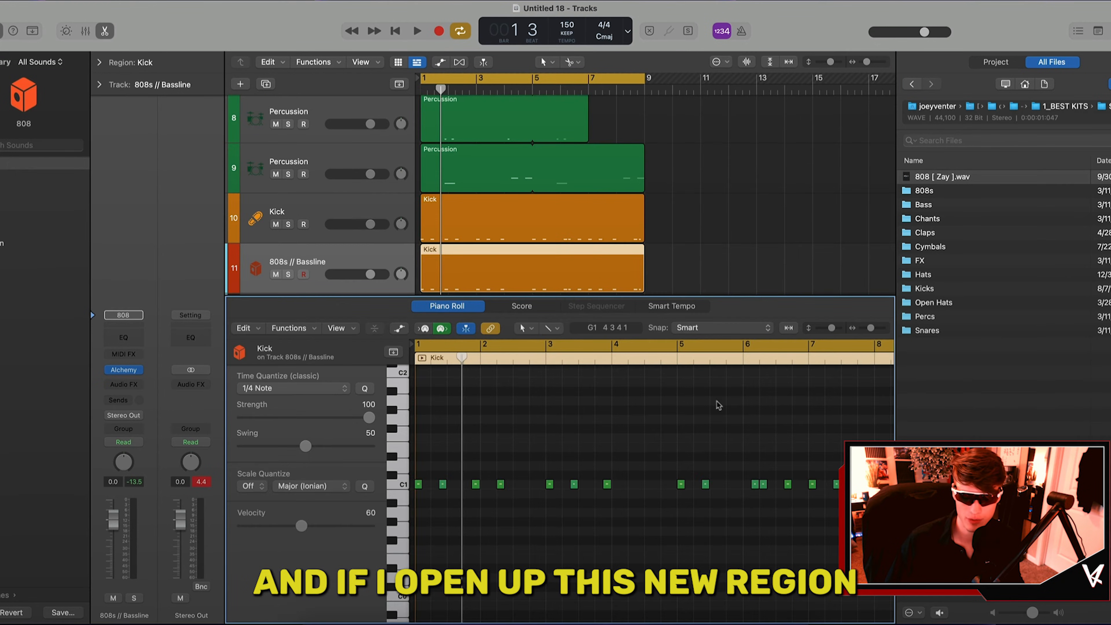
{"action": "left_click_drag", "start_coordinate": [873, 332], "coordinate": [870, 333]}
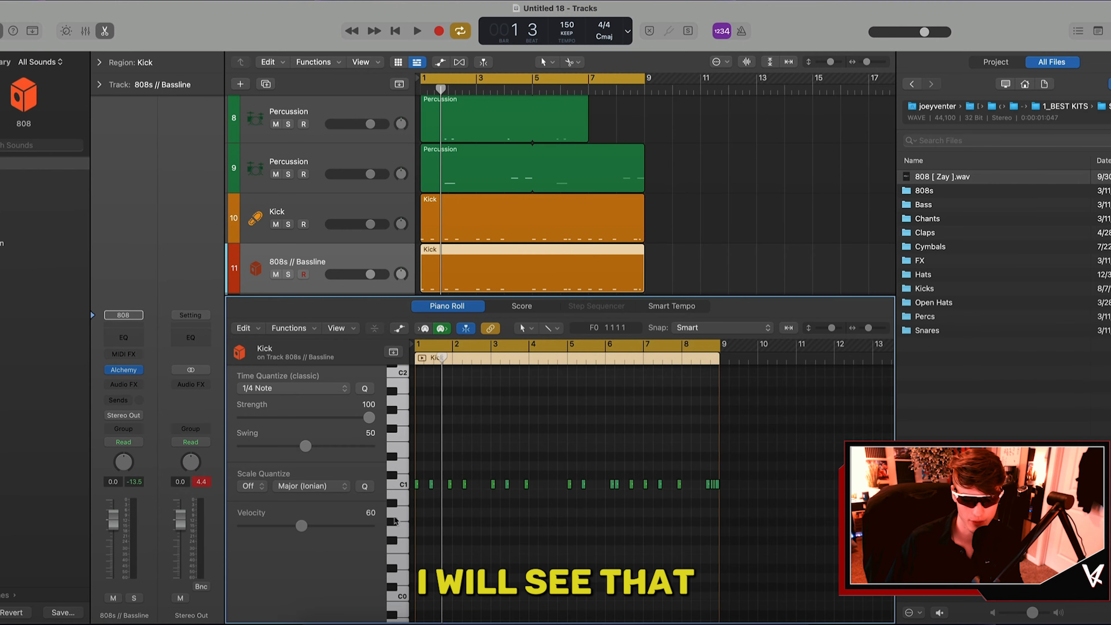
Transpose all C1 notes up one semitone, extend each one to the start of the following note, and play the result
{"action": "left_click", "coordinate": [401, 487]}
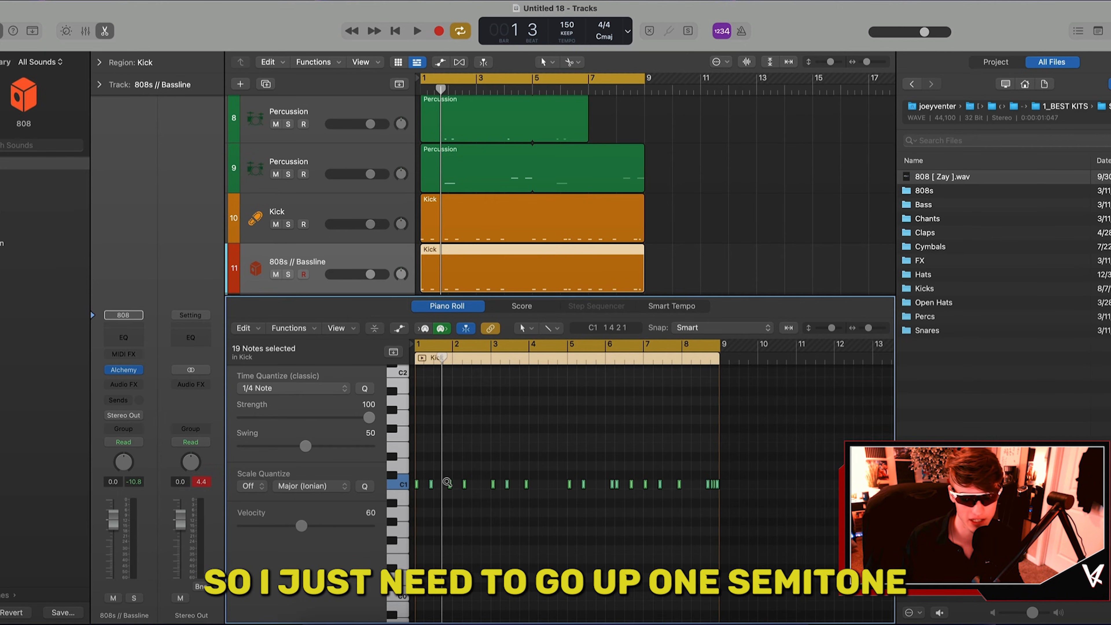
{"action": "key", "text": "alt+Up"}
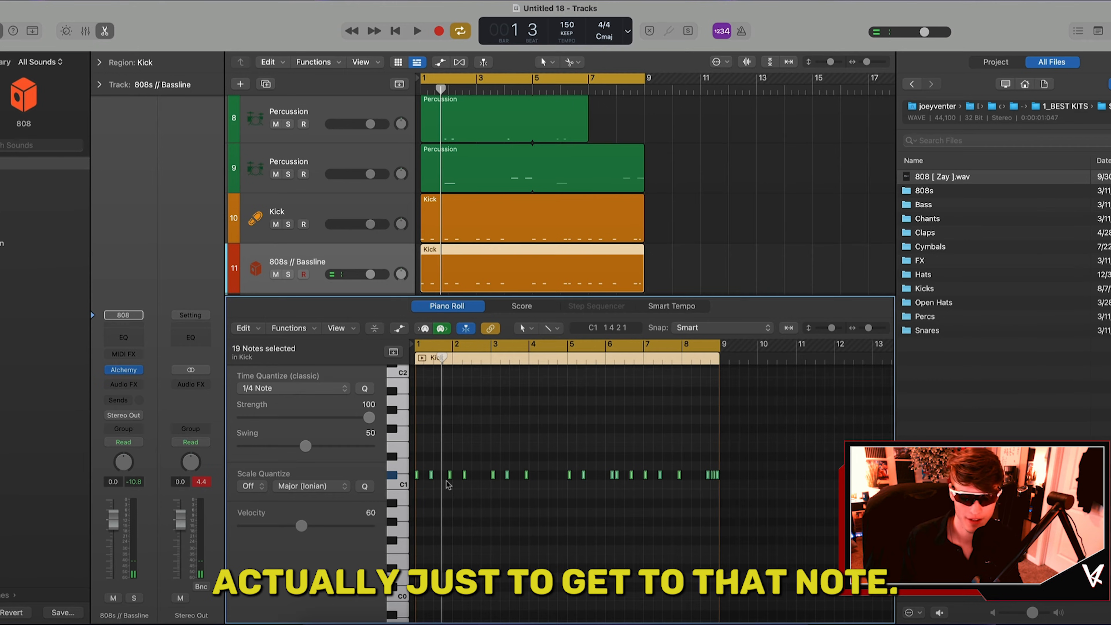
{"action": "key", "text": "alt+shift+l"}
{"action": "key", "text": "space"}
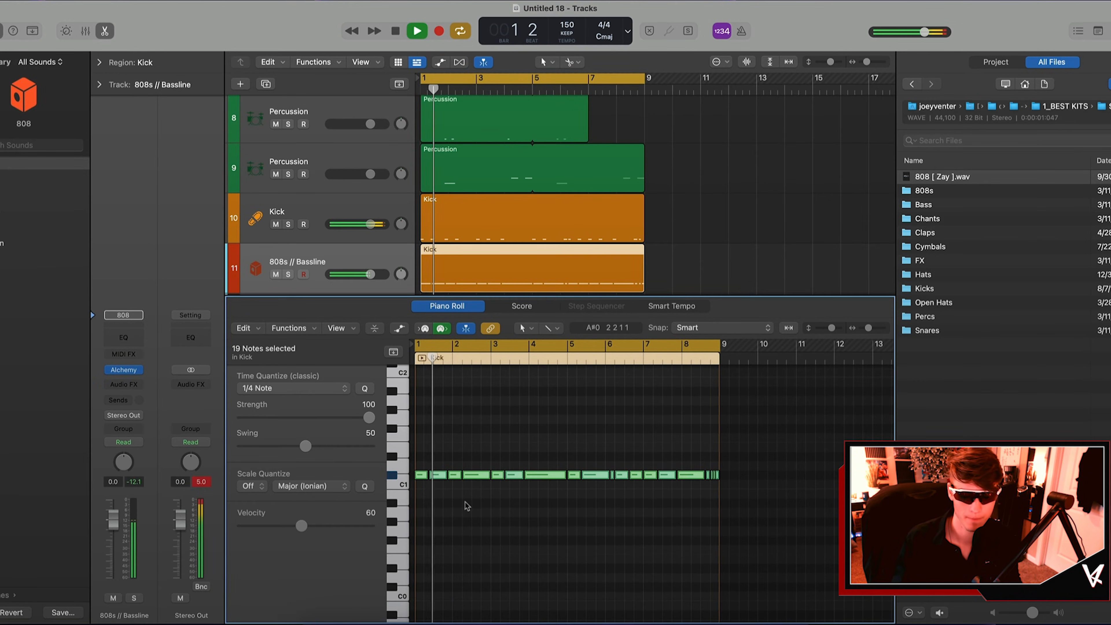
{"action": "left_click", "coordinate": [493, 516]}
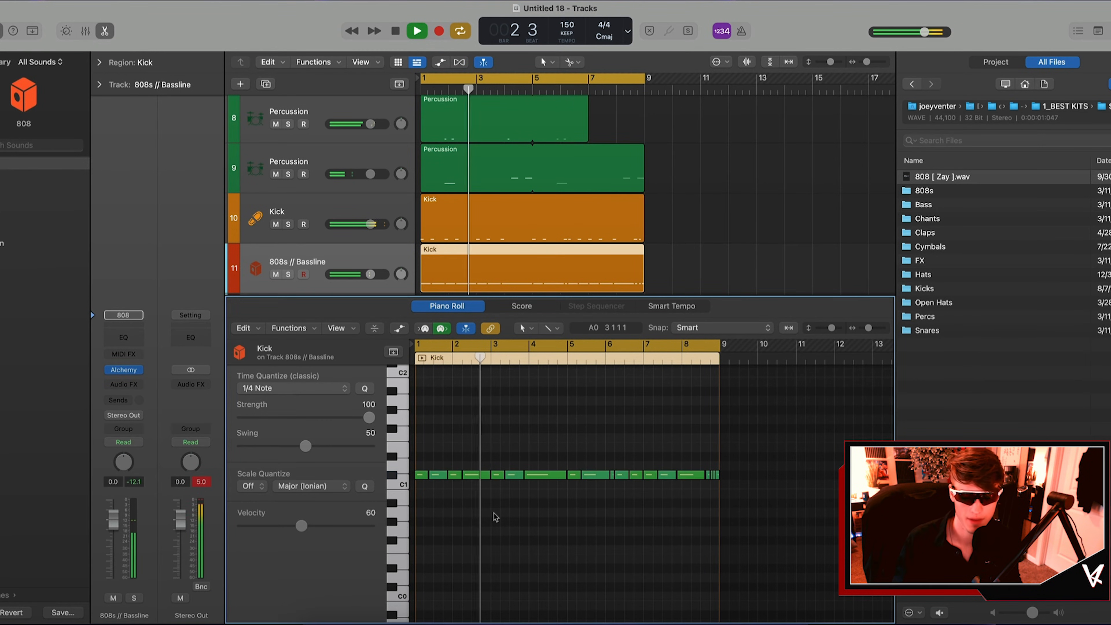
{"action": "key", "text": "space"}
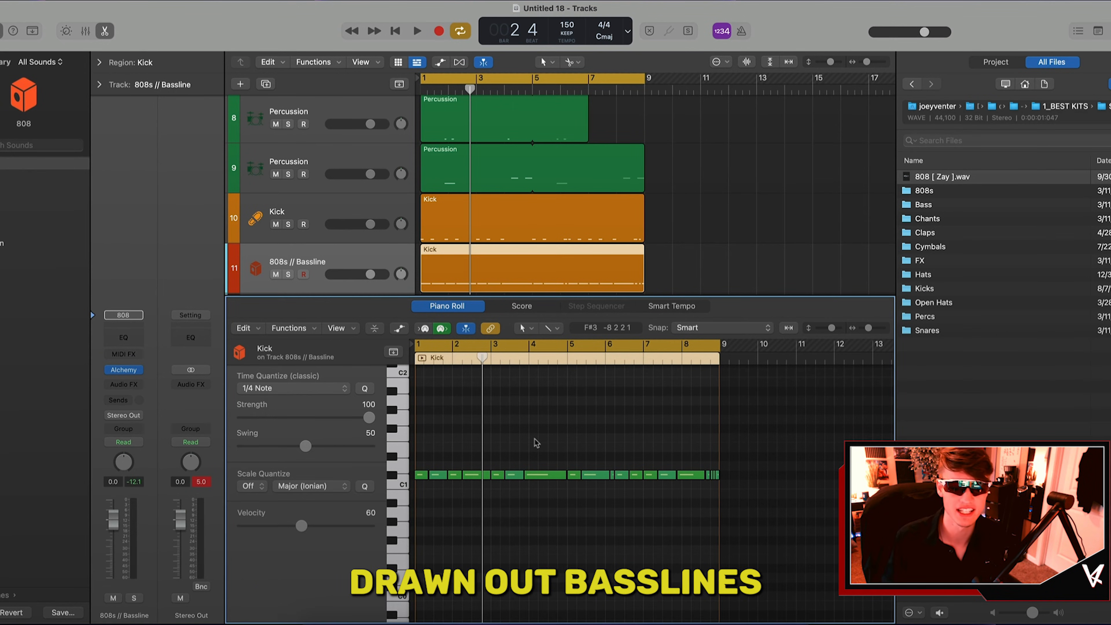
Set the velocity of all bassline notes to 117 and play the region
{"action": "key", "text": "super+a"}
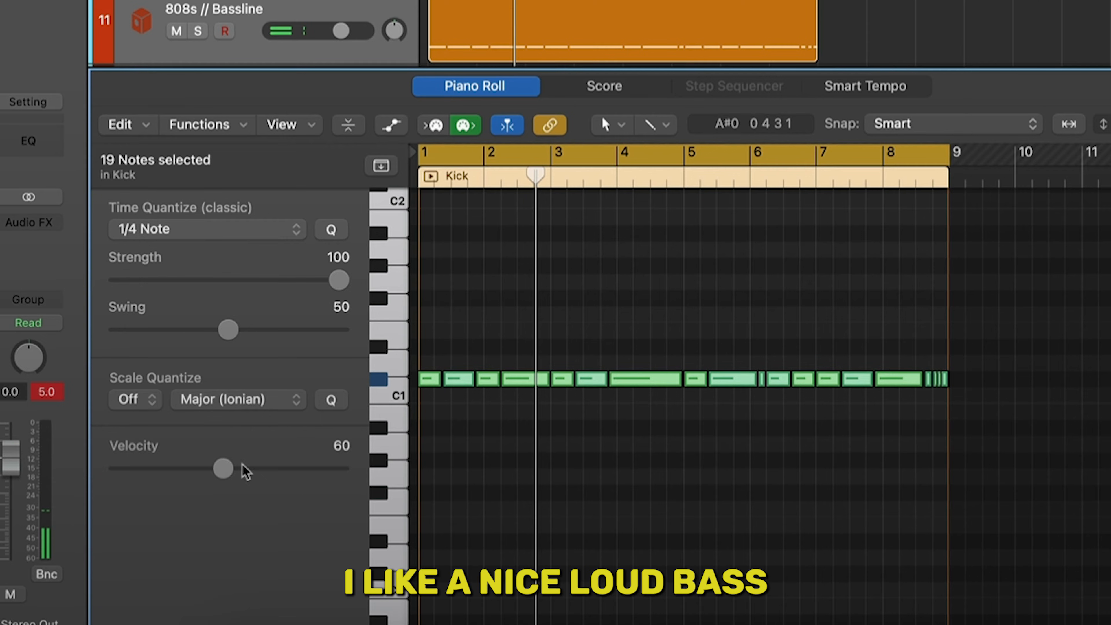
{"action": "left_click_drag", "start_coordinate": [308, 527], "coordinate": [358, 527]}
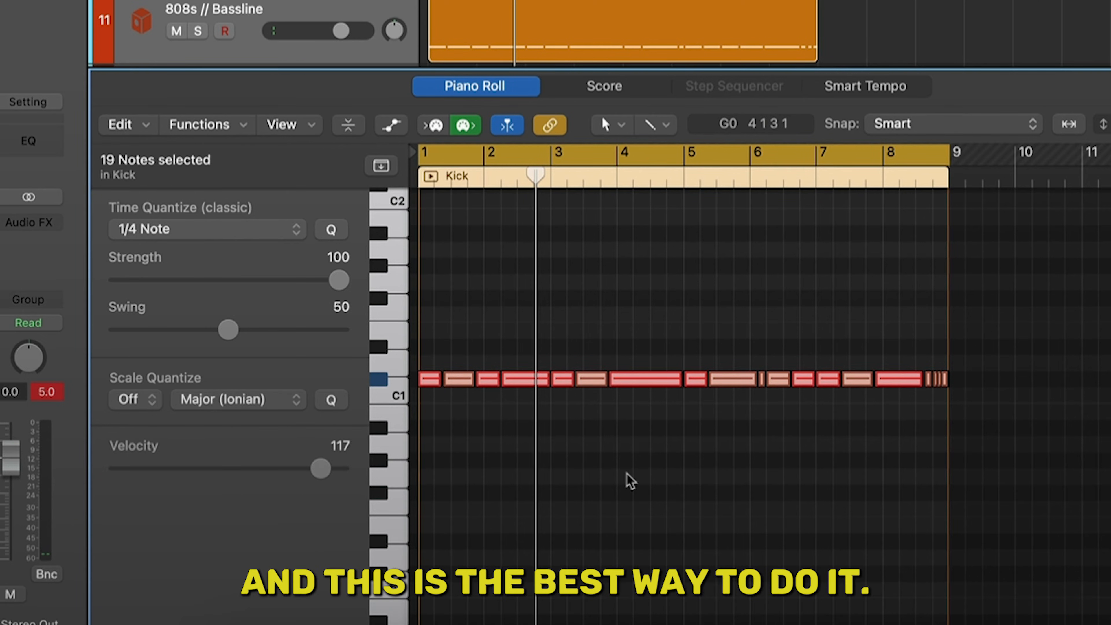
{"action": "key", "text": "space"}
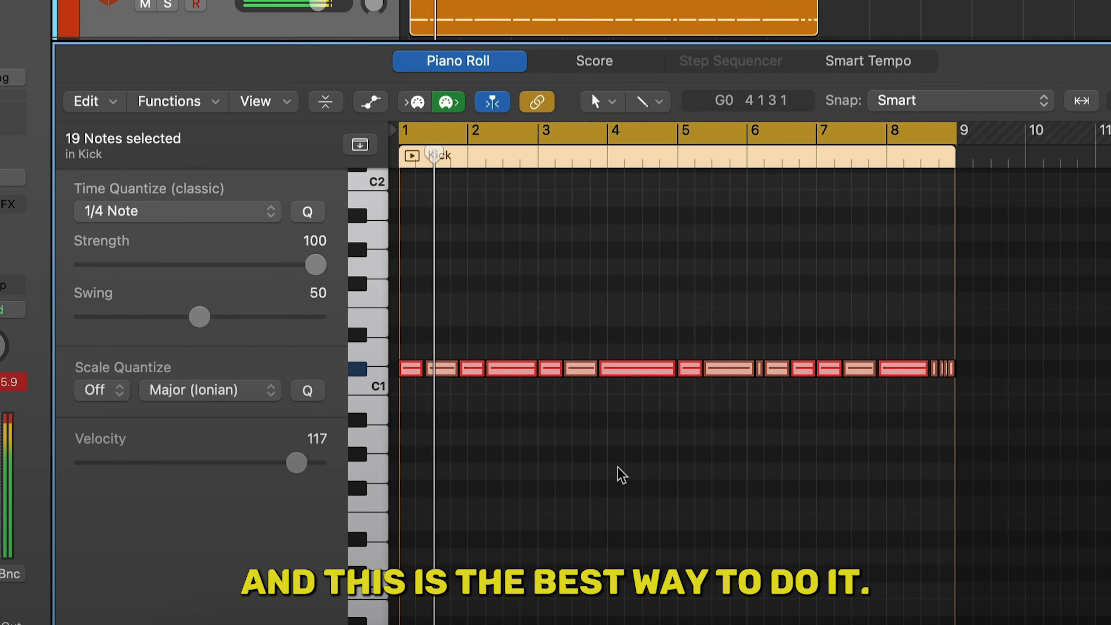
{"action": "left_click", "coordinate": [614, 466]}
Lower the second bassline note to A#0 and the third and fourth notes to F#0
{"action": "left_click_drag", "start_coordinate": [442, 372], "coordinate": [444, 414]}
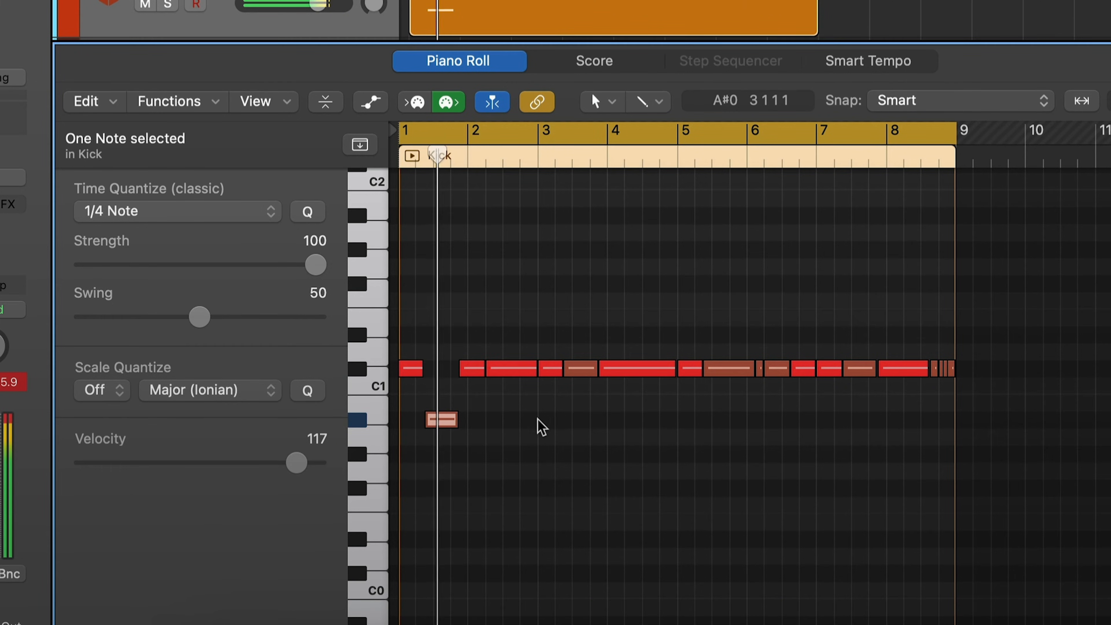
{"action": "left_click_drag", "start_coordinate": [473, 371], "coordinate": [472, 494]}
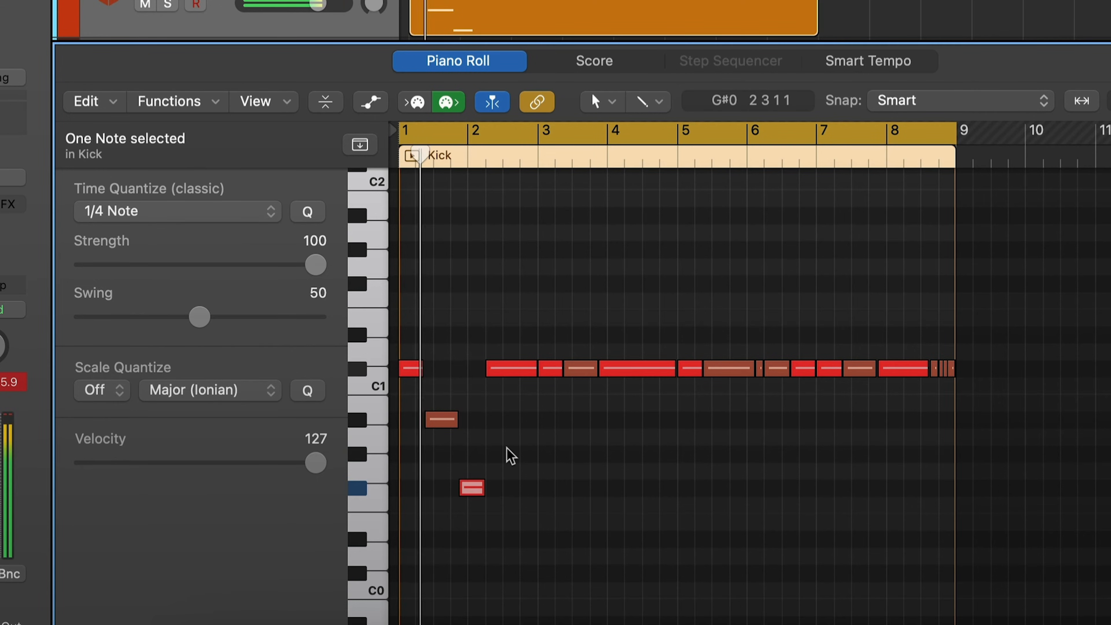
{"action": "left_click_drag", "start_coordinate": [508, 370], "coordinate": [510, 494]}
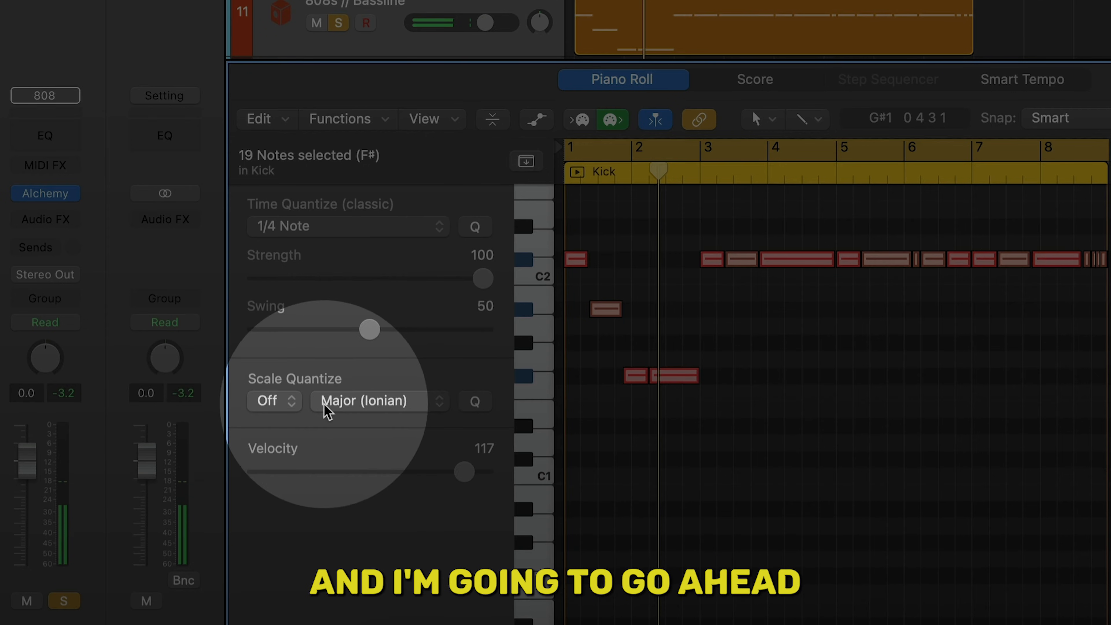
Scale quantize all the bassline notes to C# Major / Minor
{"action": "left_click", "coordinate": [288, 486]}
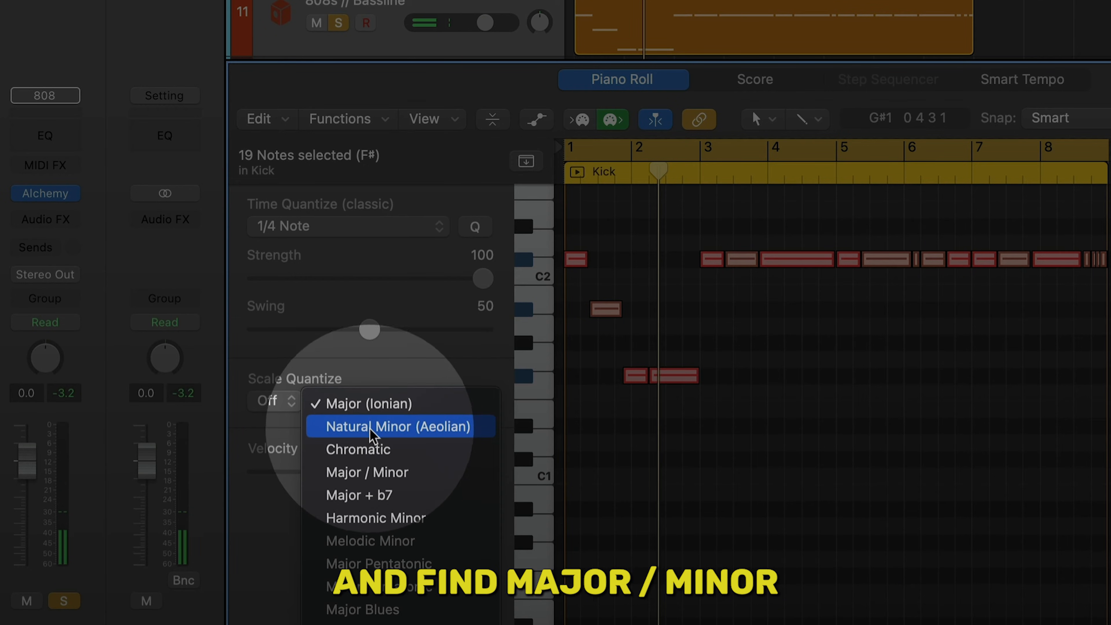
{"action": "left_click", "coordinate": [369, 473]}
{"action": "left_click", "coordinate": [284, 405]}
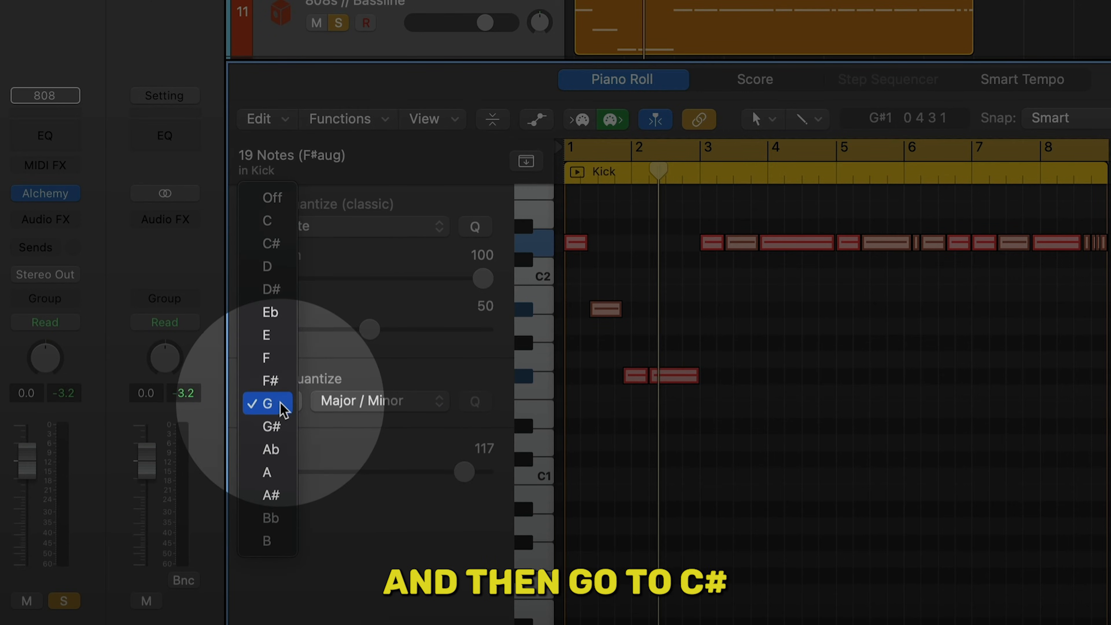
{"action": "left_click", "coordinate": [274, 244]}
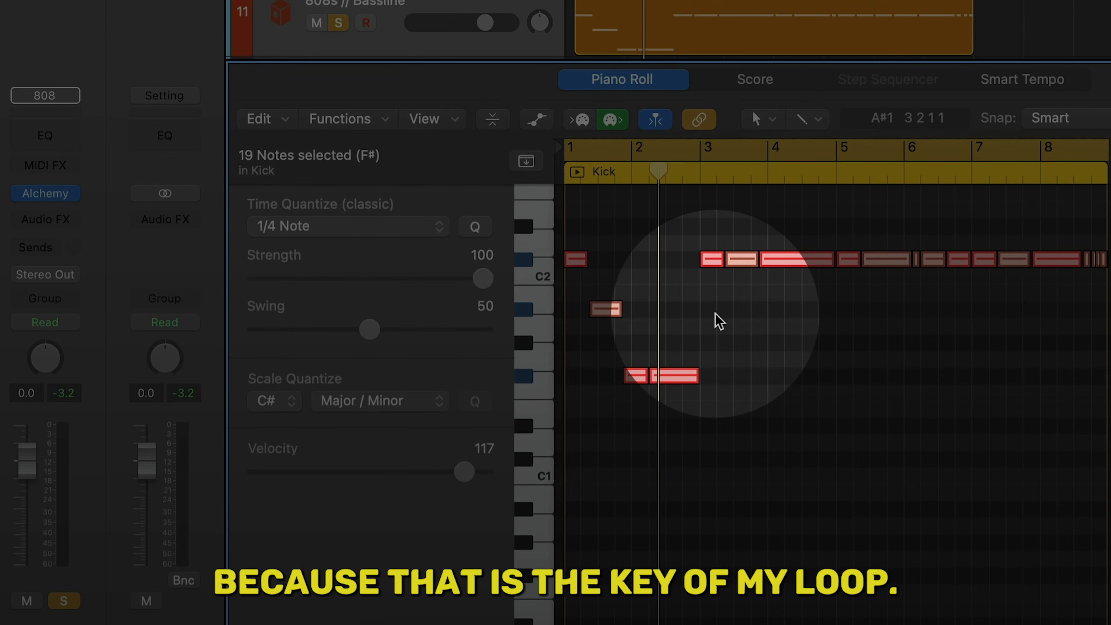
{"action": "left_click", "coordinate": [719, 321]}
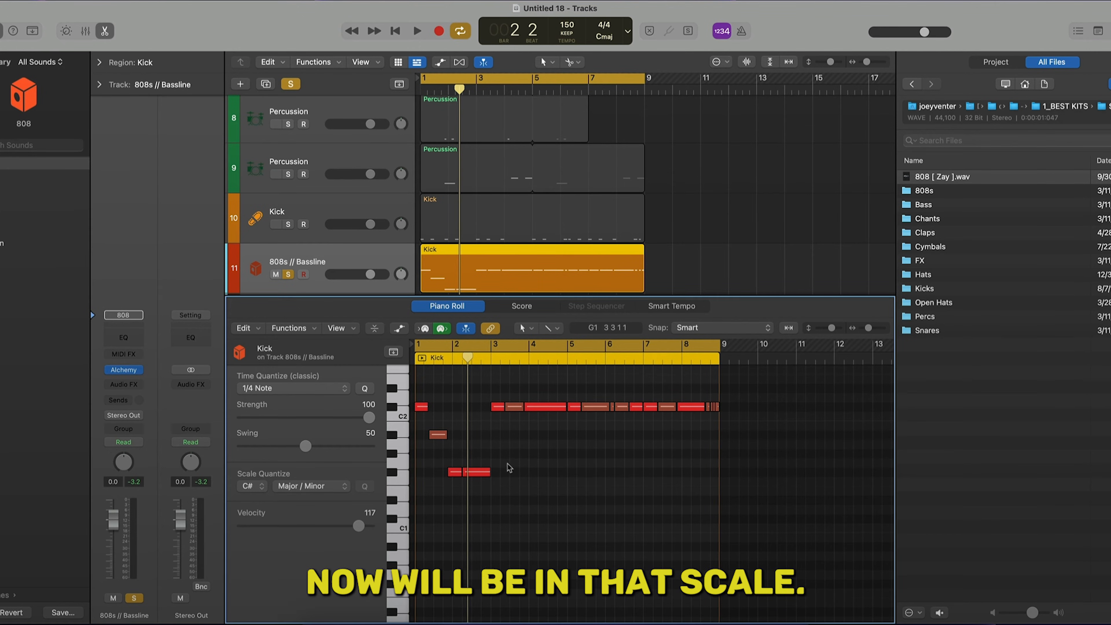
Play the bassline and transpose the three notes in bars 3 and 4 down one octave
{"action": "key", "text": "space"}
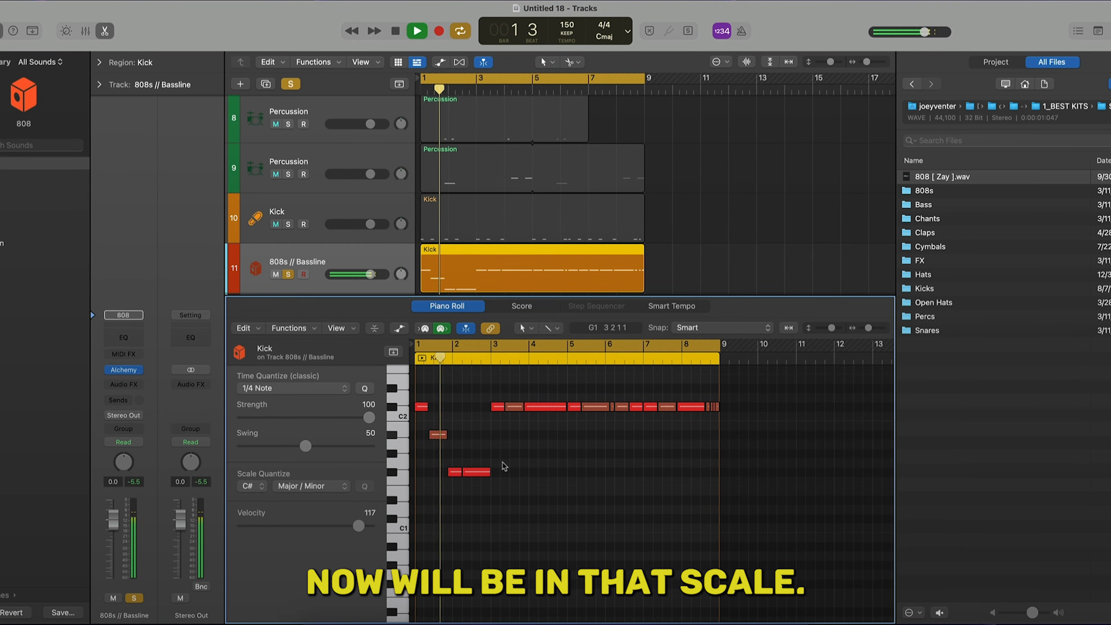
{"action": "left_click_drag", "start_coordinate": [501, 455], "coordinate": [538, 402]}
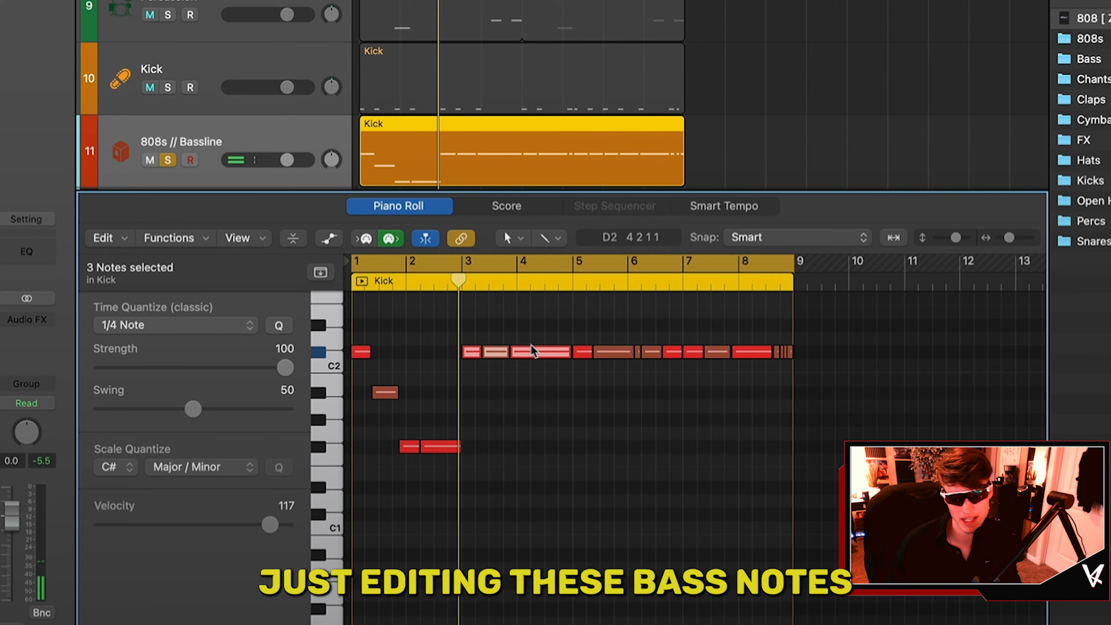
{"action": "key", "text": "alt+shift+Down"}
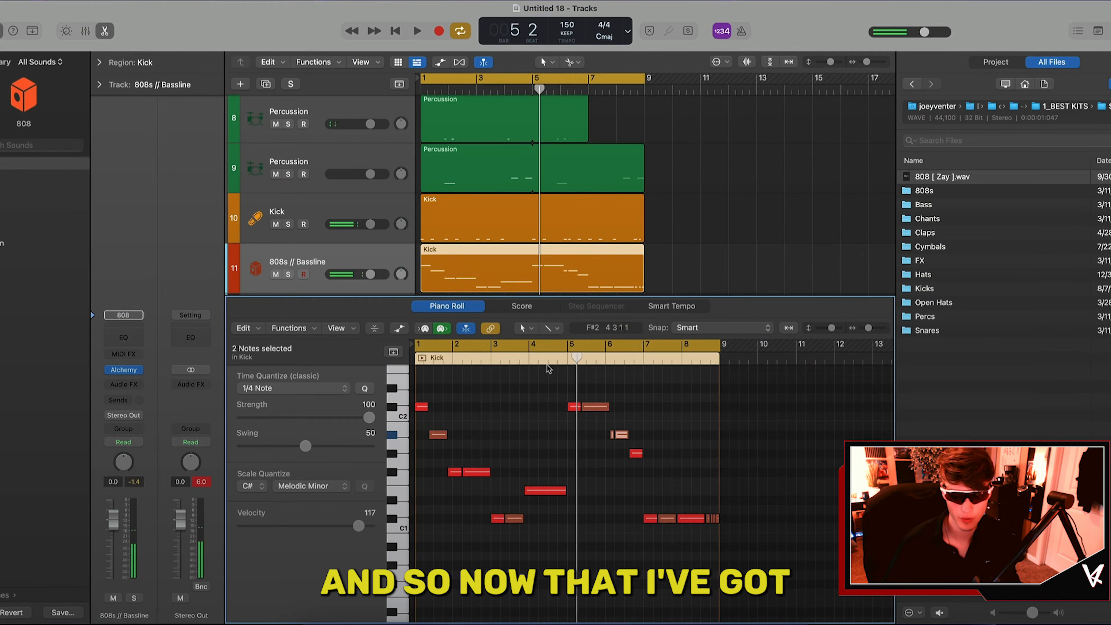
Solo the 808s // Bassline track together with the [AUDIO] Melody loop track
{"action": "left_click", "coordinate": [527, 390]}
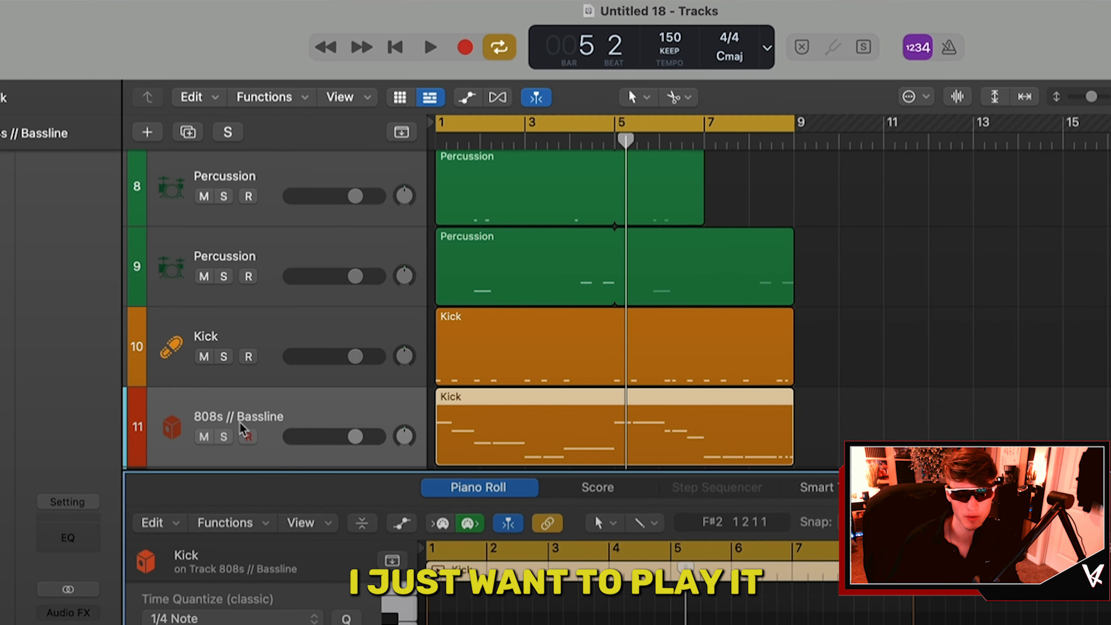
{"action": "key", "text": "s"}
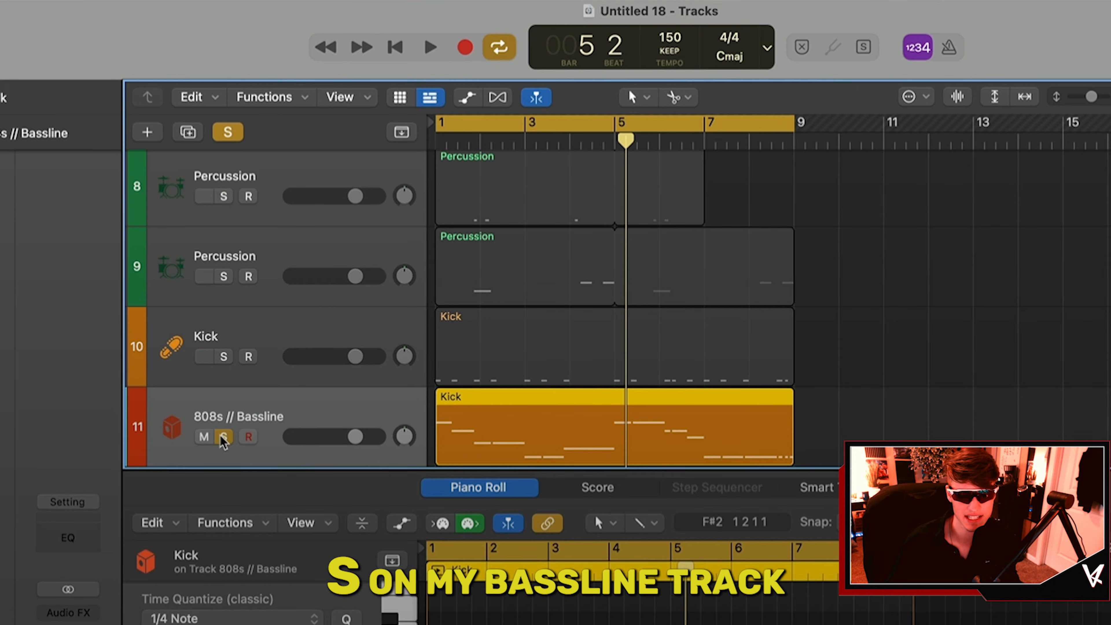
{"action": "scroll", "coordinate": [446, 315], "scroll_direction": "up", "scroll_amount": 12}
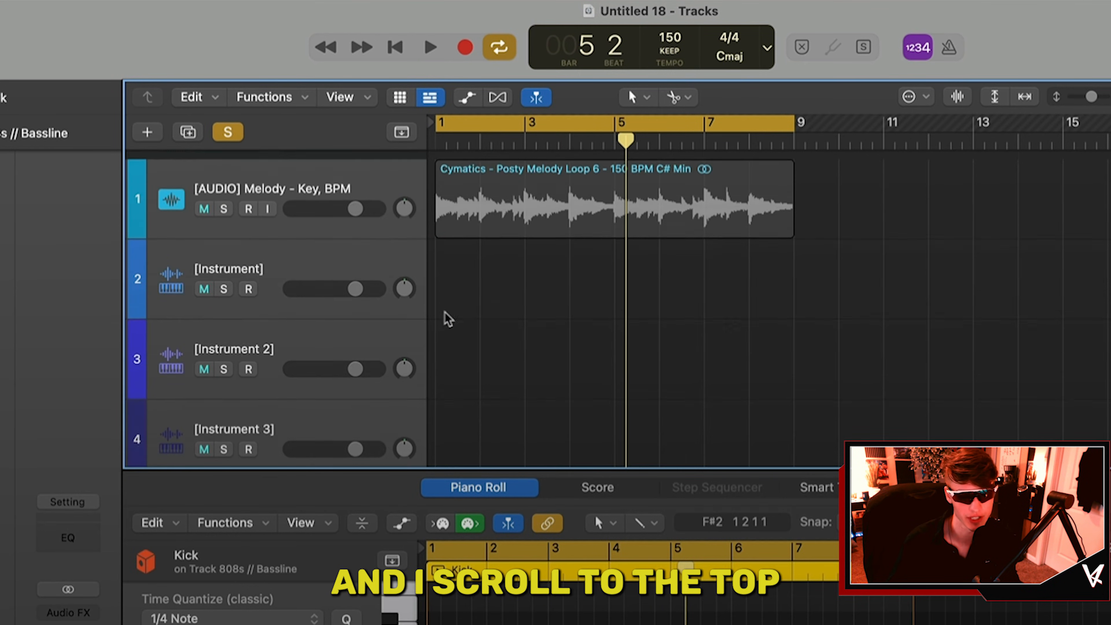
{"action": "left_click", "coordinate": [224, 199]}
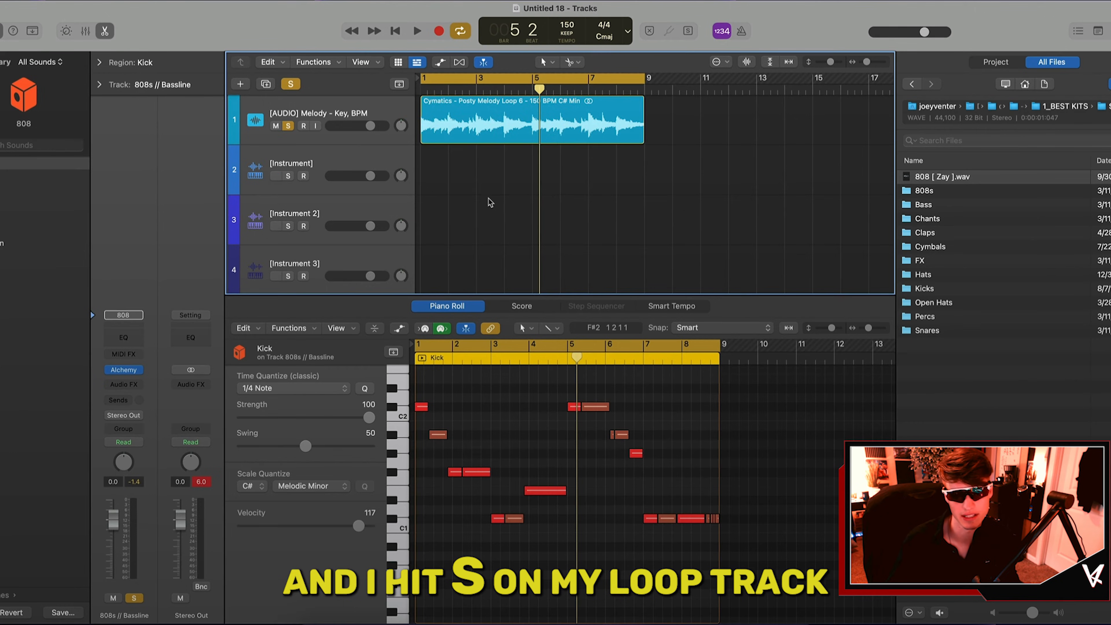
{"action": "scroll", "coordinate": [489, 201], "scroll_direction": "down", "scroll_amount": 5}
{"action": "scroll", "coordinate": [488, 202], "scroll_direction": "down", "scroll_amount": 4}
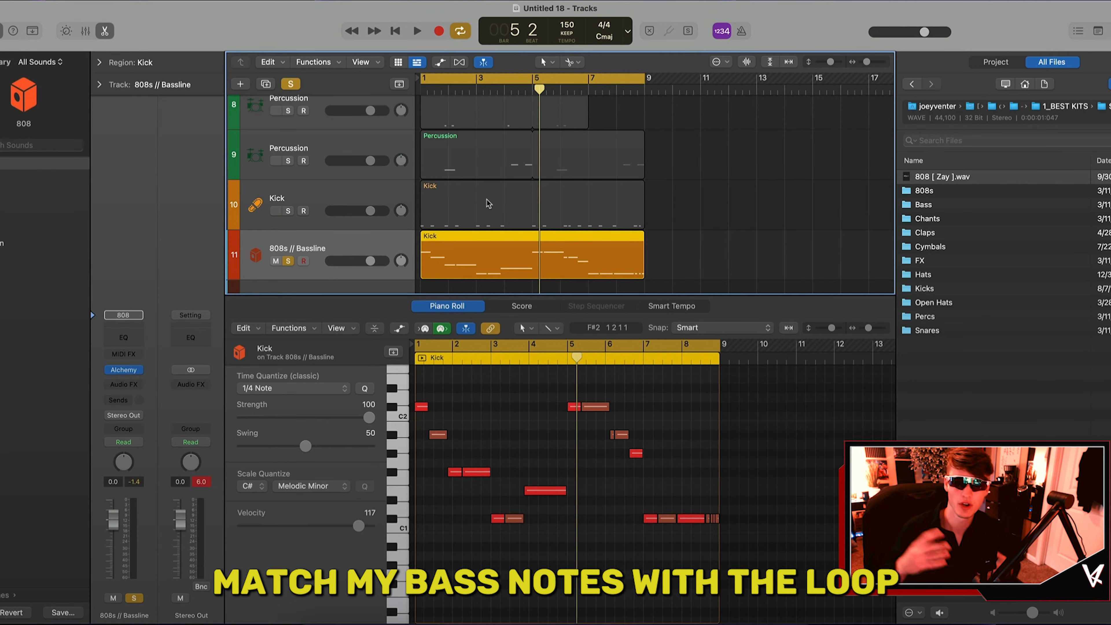
Play the bassline against the melody loop and lower the two short selected notes in bar 6 to F#1
{"action": "key", "text": "Return"}
{"action": "left_click", "coordinate": [512, 431]}
{"action": "key", "text": "space"}
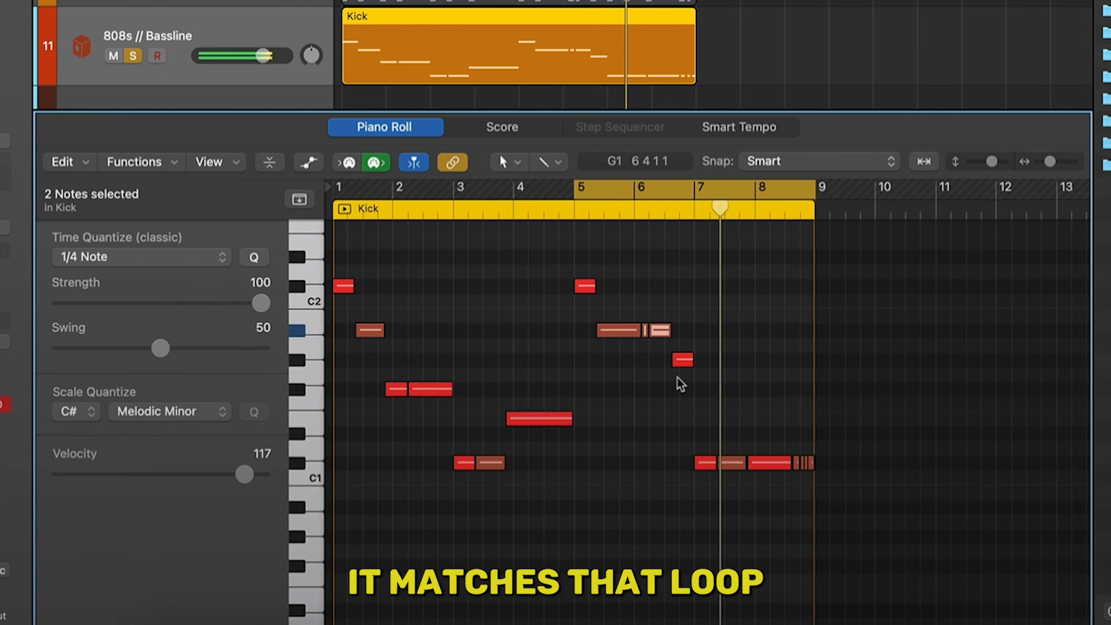
{"action": "key", "text": "space"}
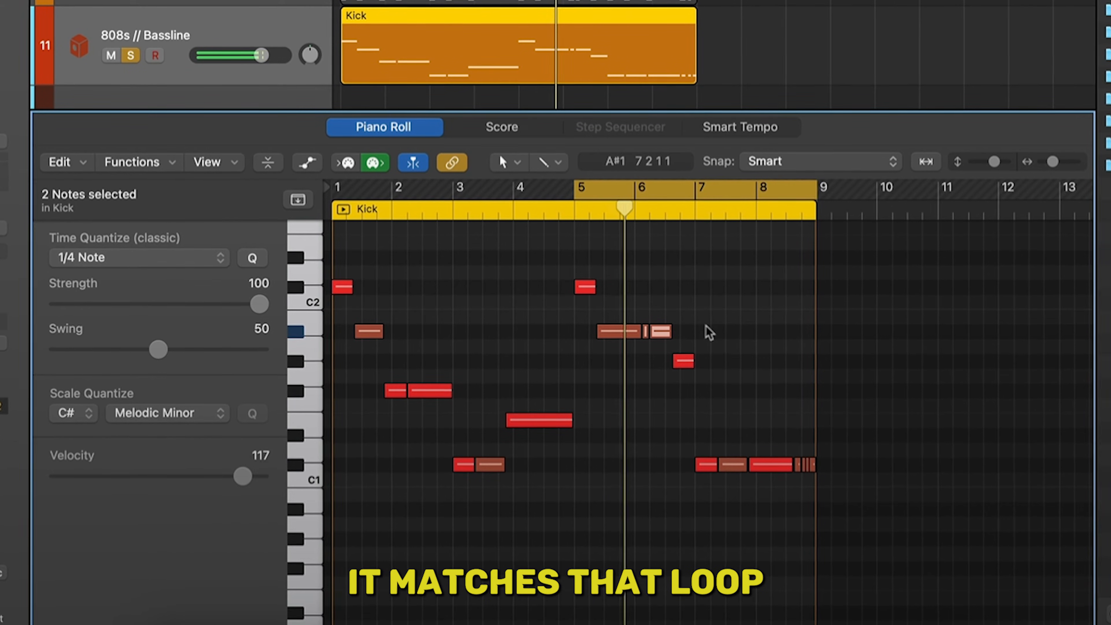
{"action": "key", "text": "alt+Down"}
{"action": "key", "text": "alt+Down"}
{"action": "key", "text": "alt+Down"}
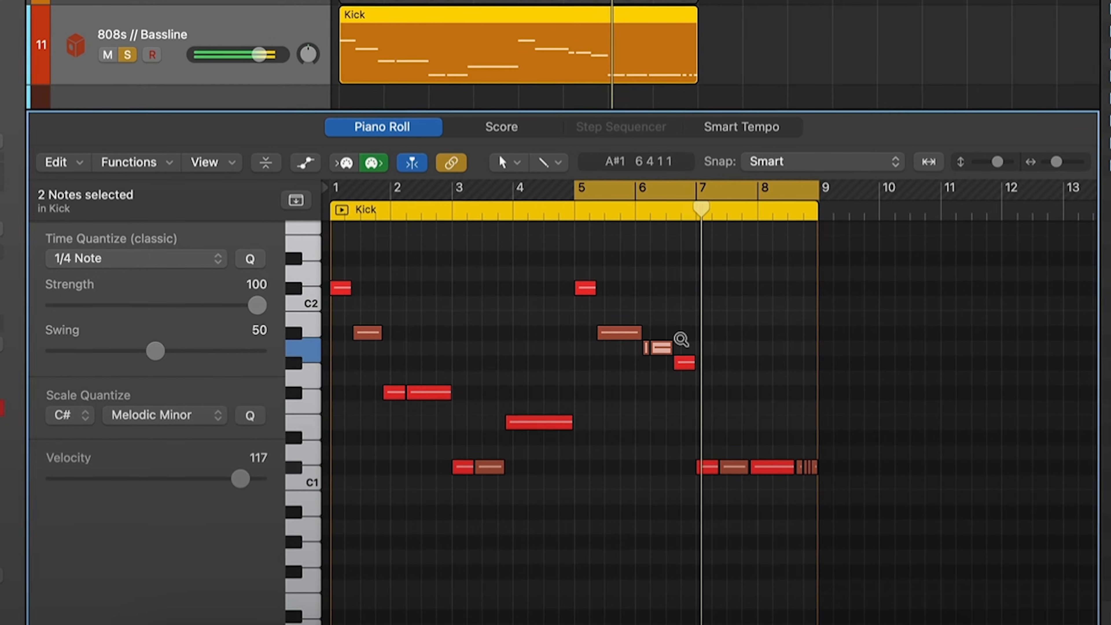
{"action": "key", "text": "alt+Down"}
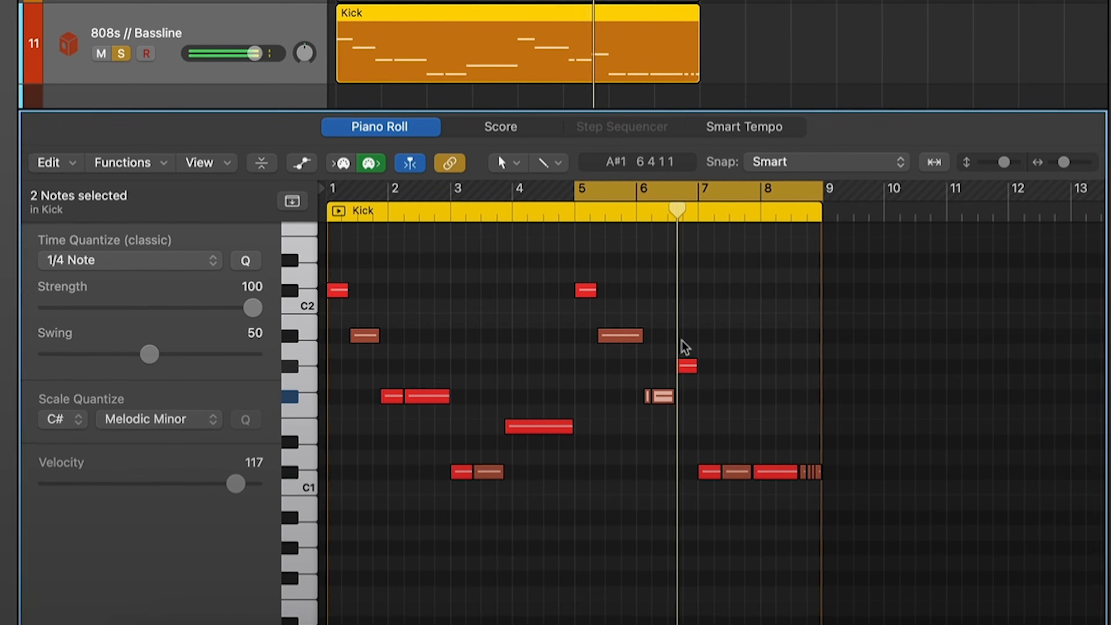
Try the last note of bar 6 on A#1 and move it back to G#1
{"action": "left_click_drag", "start_coordinate": [685, 367], "coordinate": [687, 338]}
{"action": "left_click", "coordinate": [707, 365]}
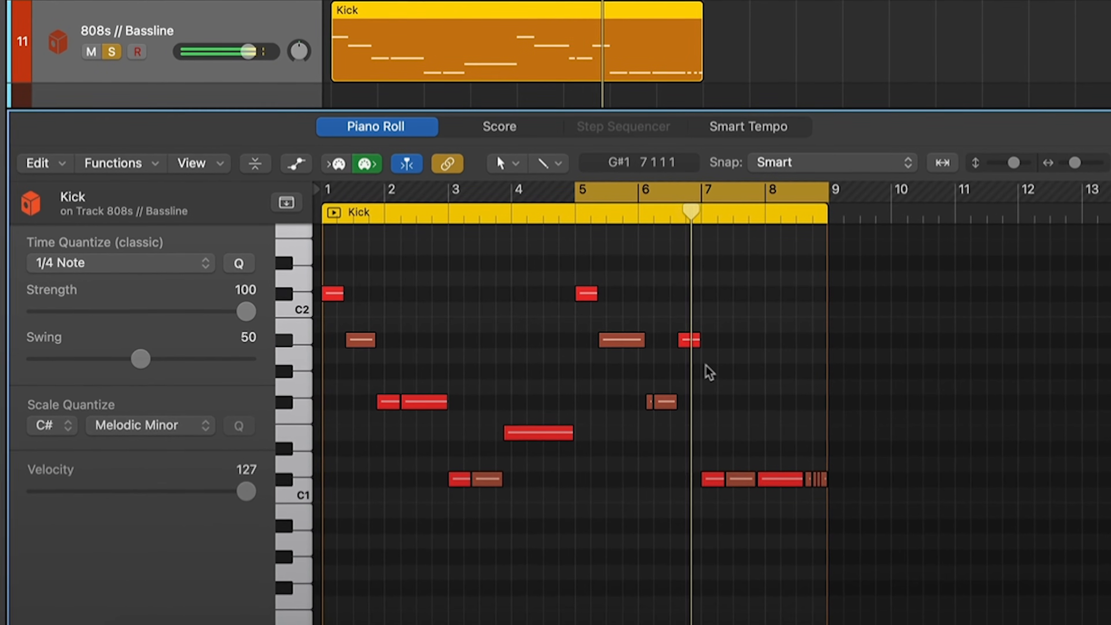
{"action": "left_click_drag", "start_coordinate": [690, 346], "coordinate": [692, 388]}
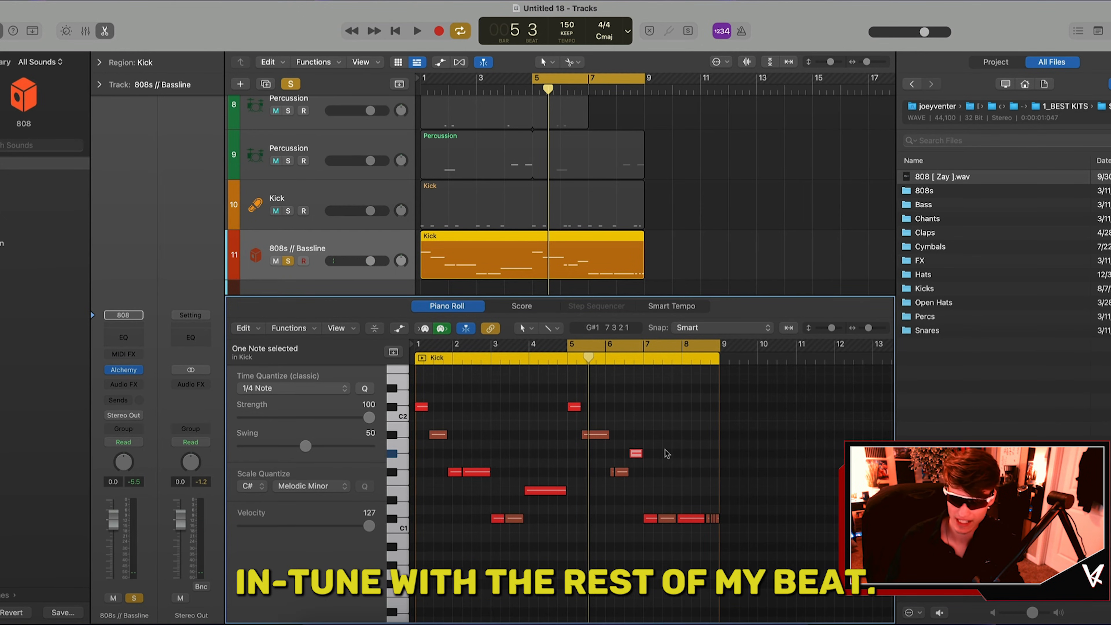
Select all the bassline notes to check that they fit the C# minor key, and clear the selection
{"action": "left_click_drag", "start_coordinate": [761, 556], "coordinate": [411, 385]}
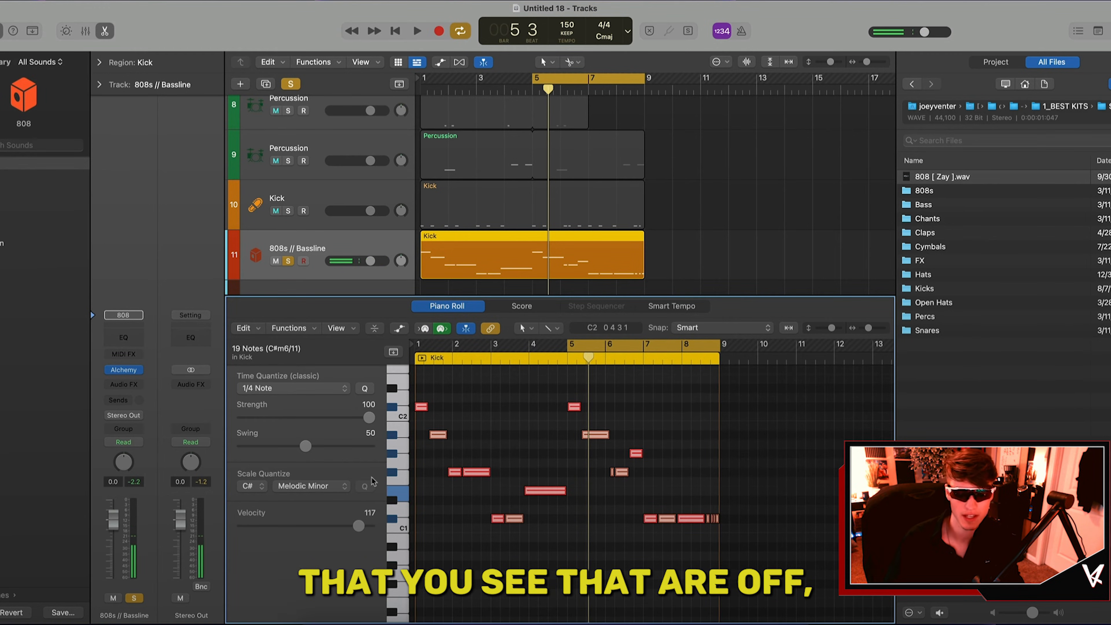
{"action": "left_click_drag", "start_coordinate": [780, 542], "coordinate": [367, 395]}
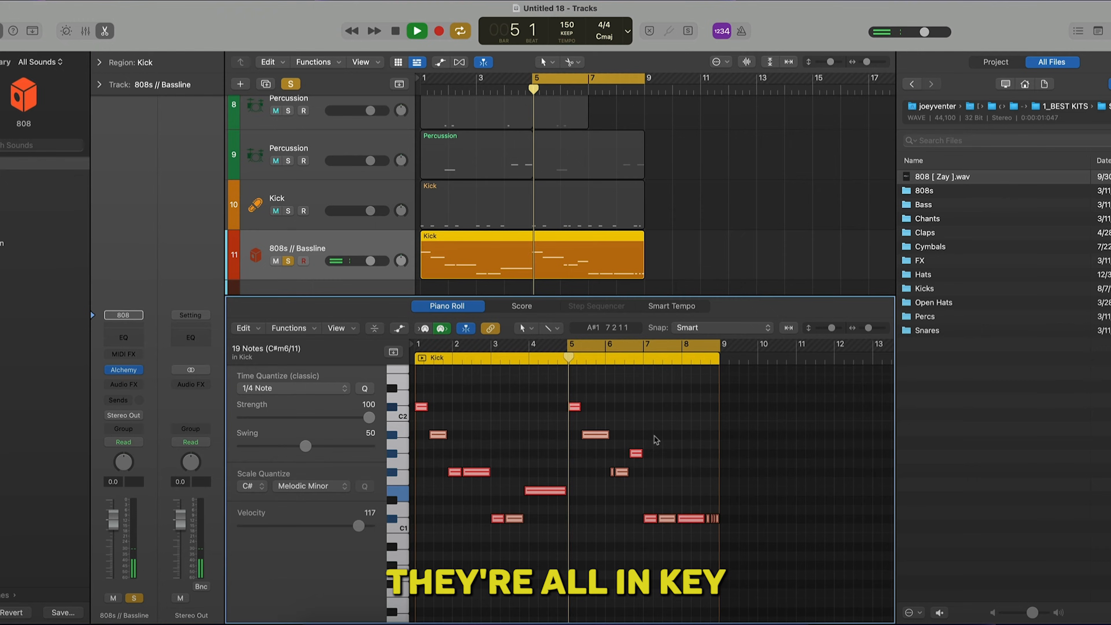
{"action": "left_click", "coordinate": [641, 430]}
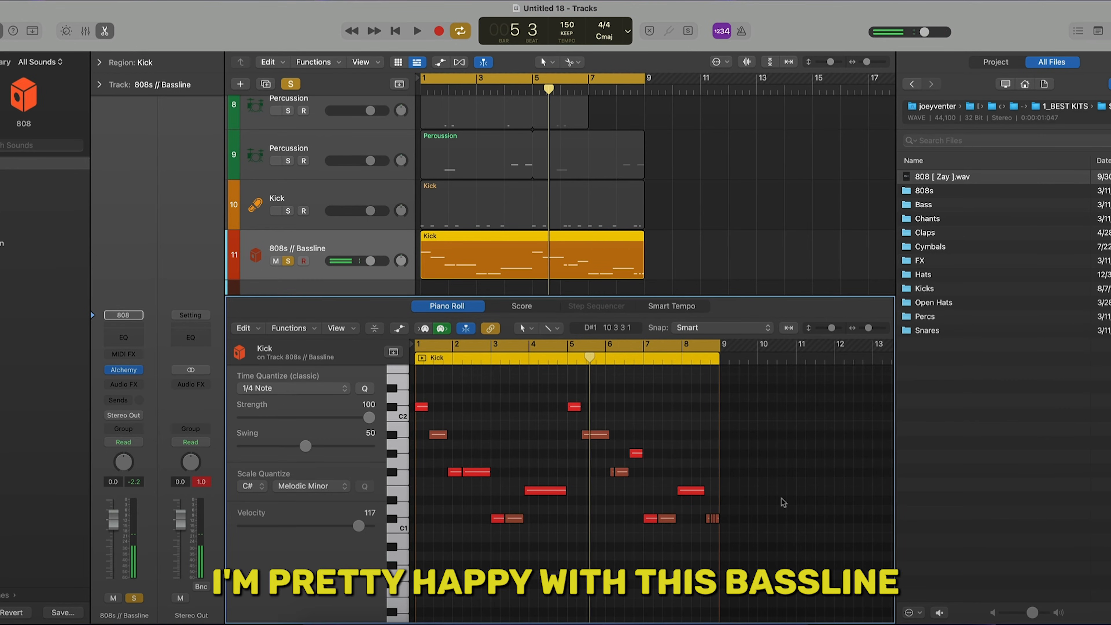
Transpose all the bassline notes down one octave and play the bassline from the beginning
{"action": "left_click_drag", "start_coordinate": [755, 538], "coordinate": [390, 395]}
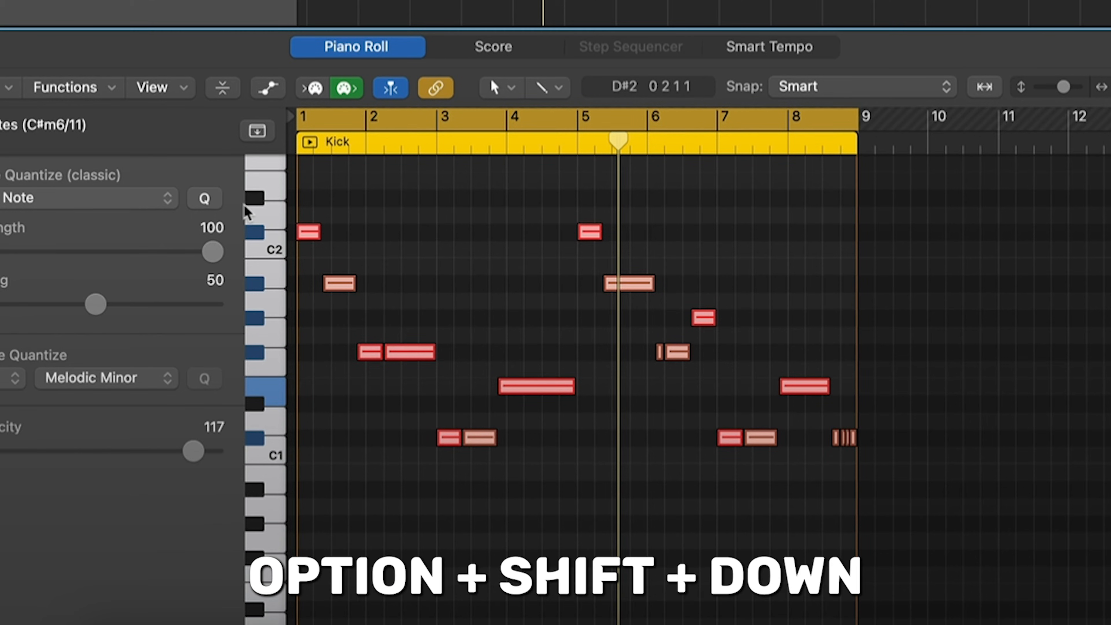
{"action": "key", "text": "alt+shift+Down"}
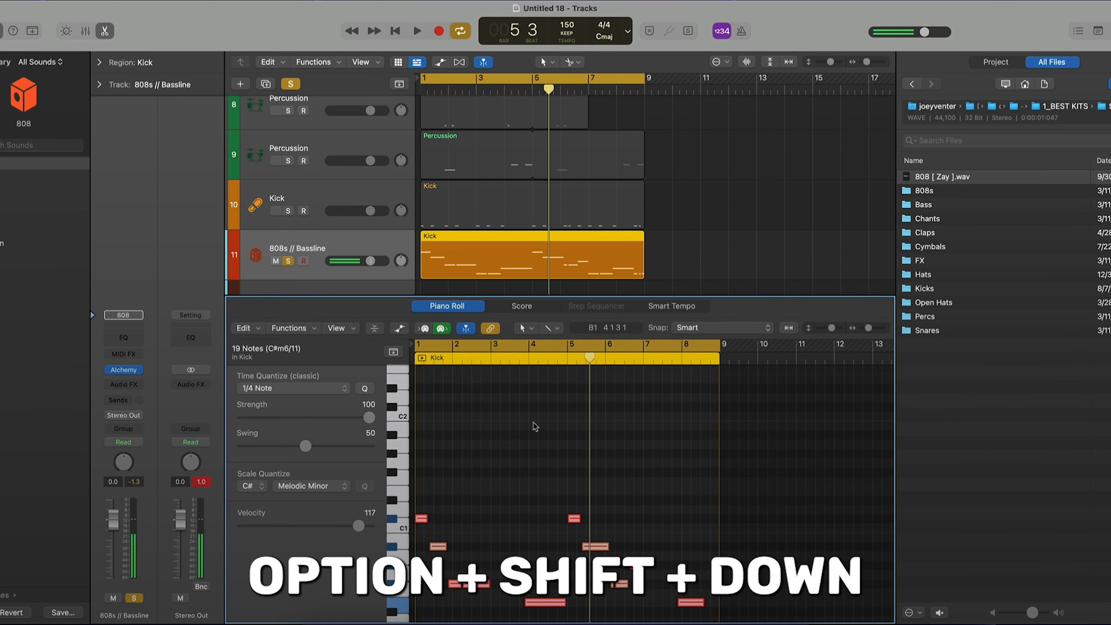
{"action": "key", "text": "Return"}
{"action": "key", "text": "space"}
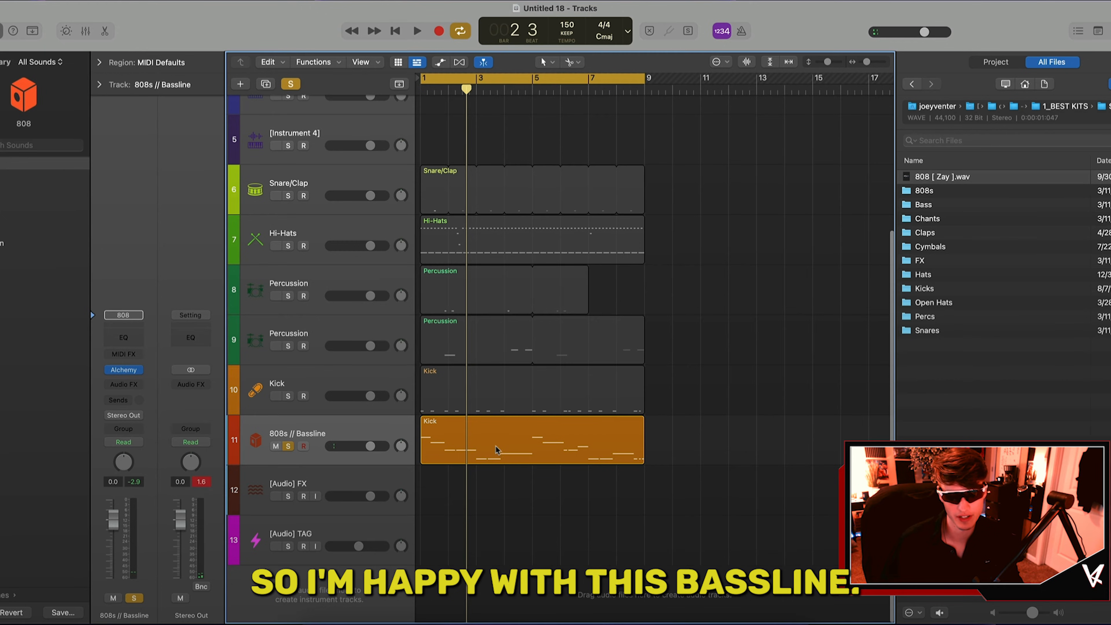
Color the bassline region red to match the 808s // Bassline track
{"action": "left_click", "coordinate": [494, 443]}
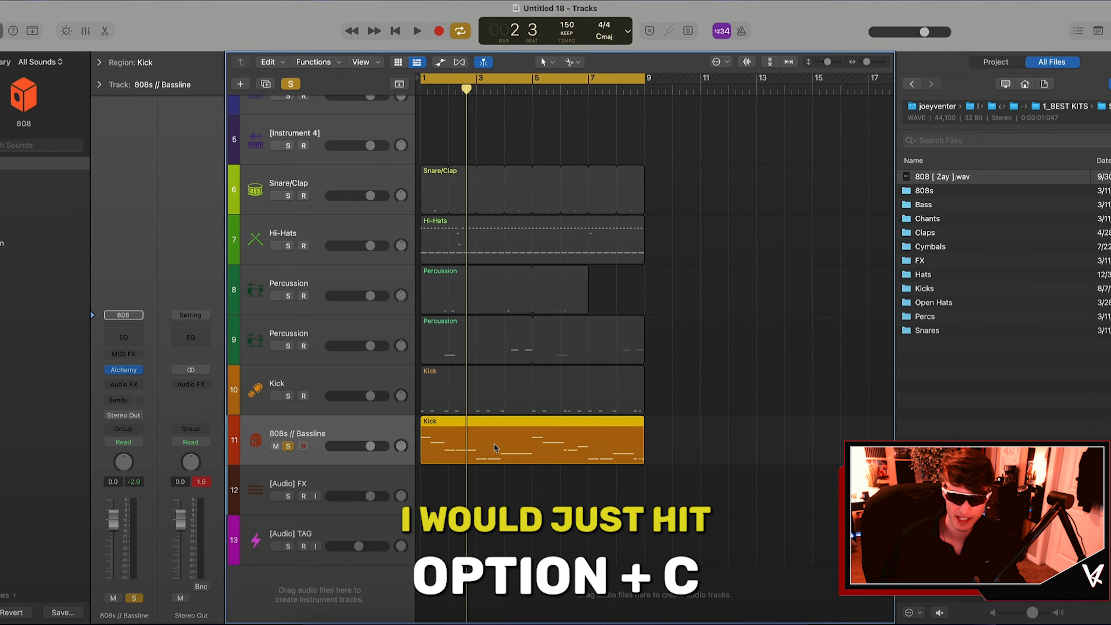
{"action": "key", "text": "alt+c"}
{"action": "left_click", "coordinate": [376, 244]}
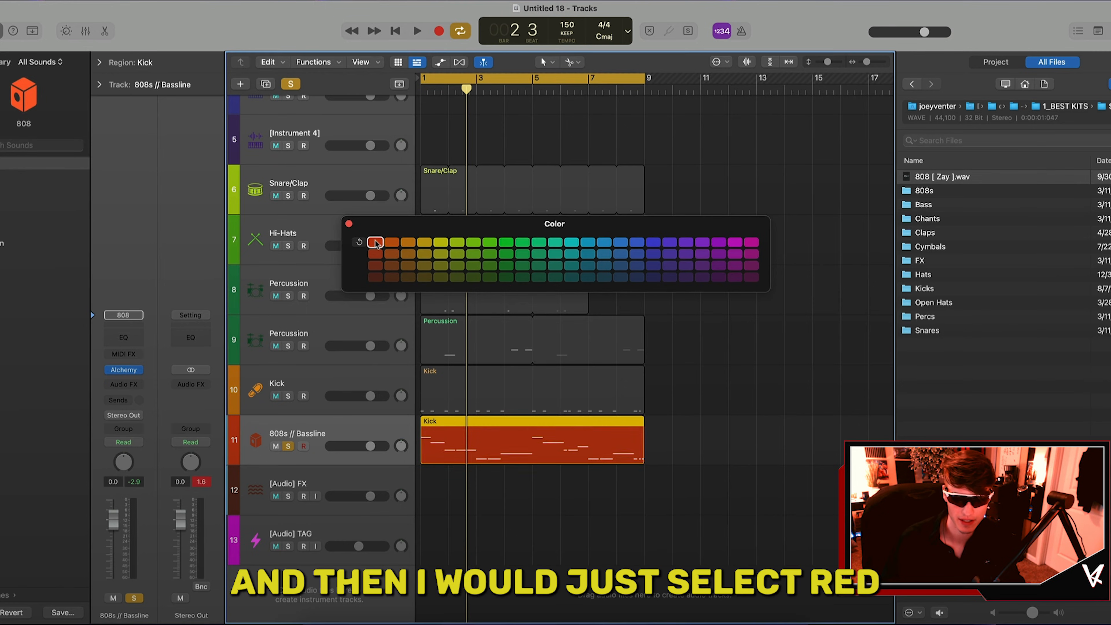
{"action": "left_click", "coordinate": [282, 54]}
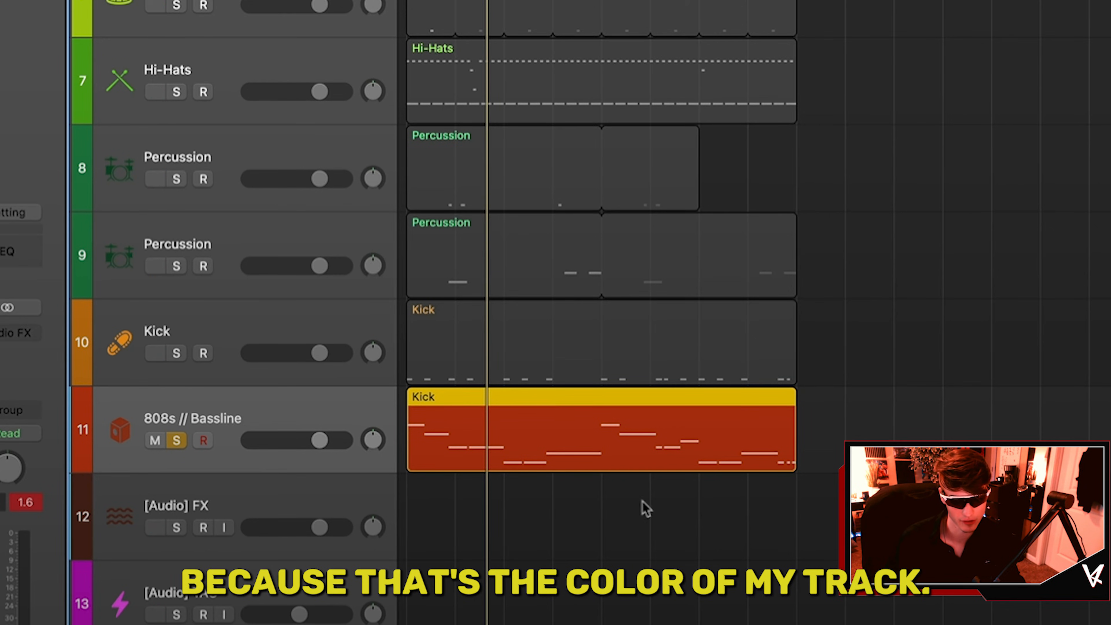
{"action": "left_click", "coordinate": [677, 505]}
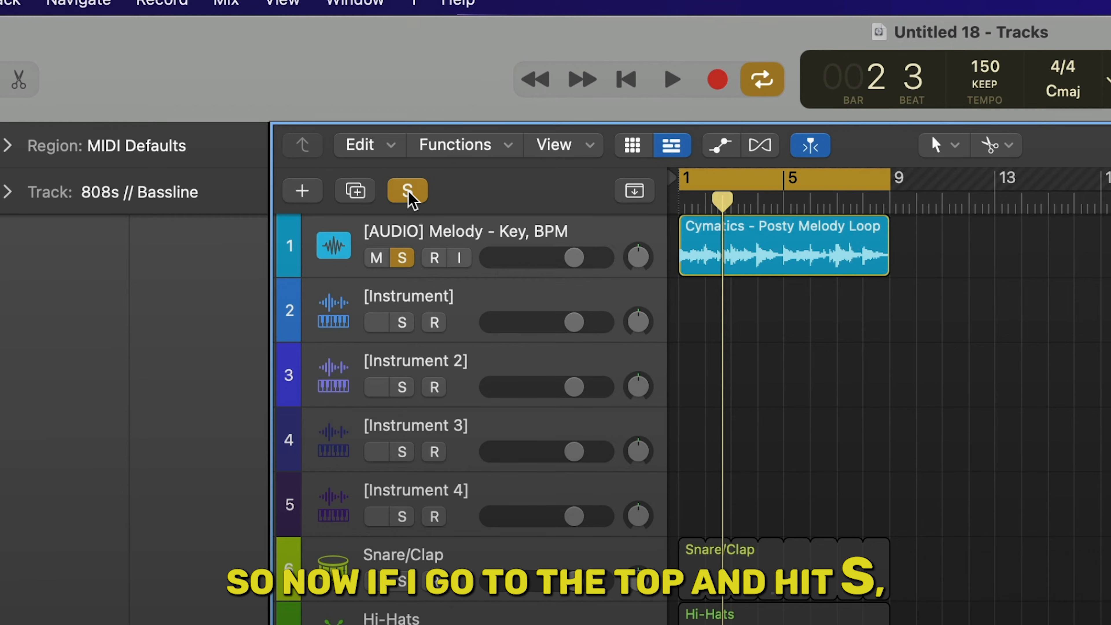
Clear all track solos and play the full beat with every track audible
{"action": "left_click", "coordinate": [407, 191]}
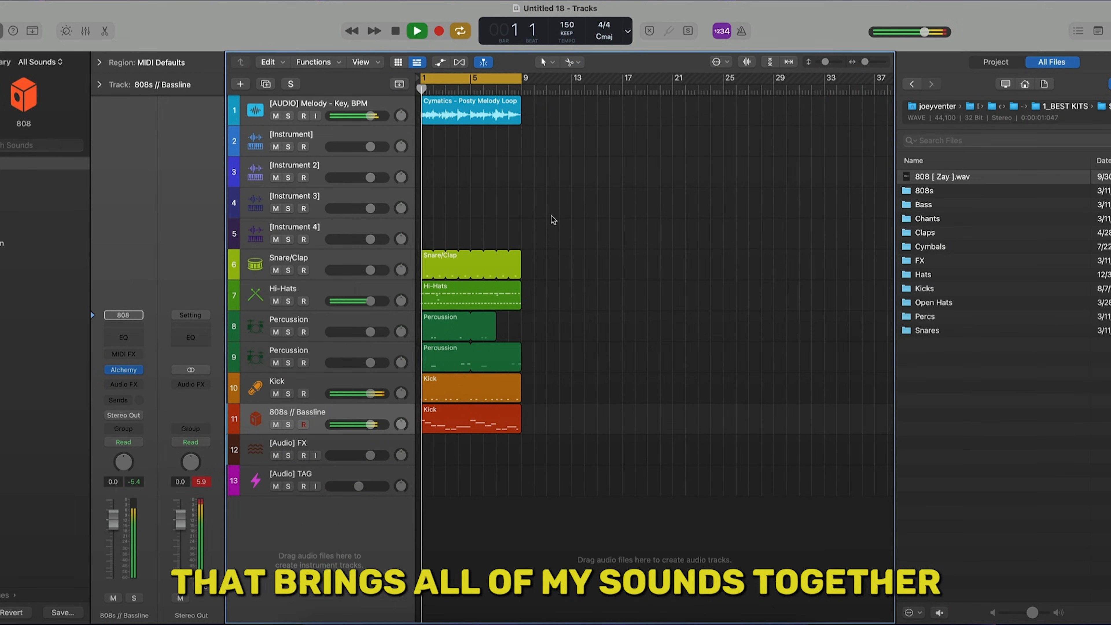
{"action": "key", "text": "space"}
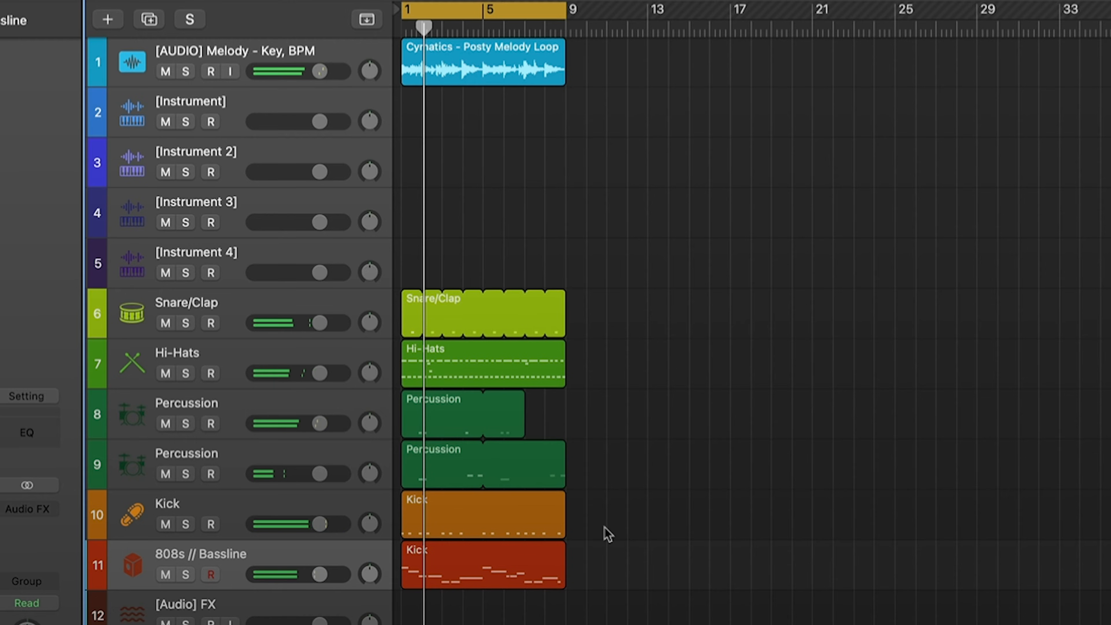
{"action": "key", "text": "space"}
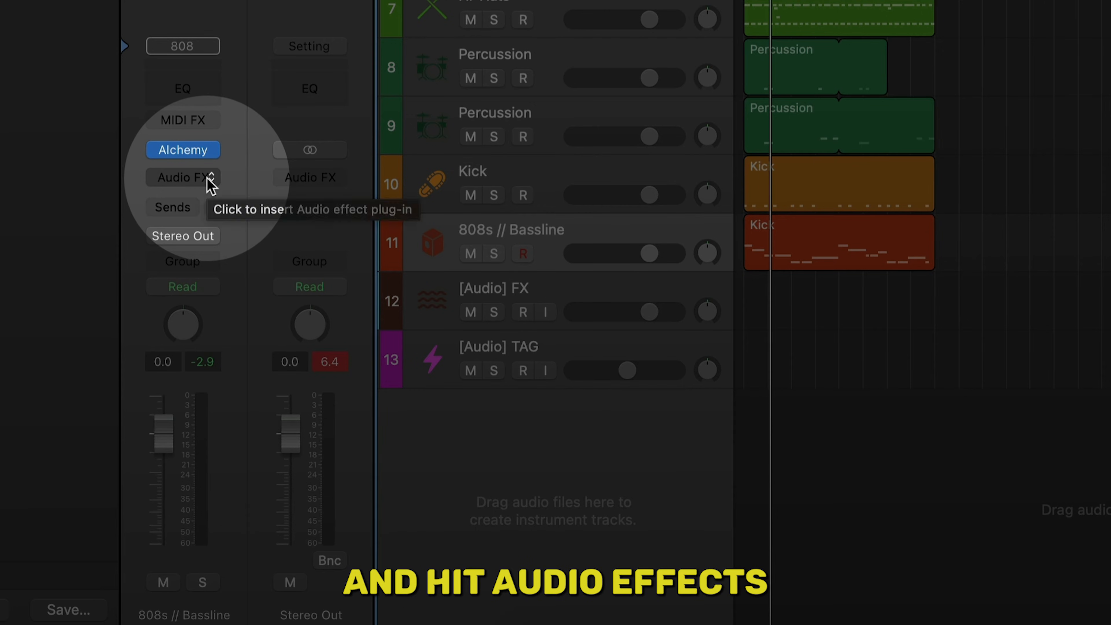
Insert the stereo Distortion effect on the 808s // Bassline track
{"action": "left_click", "coordinate": [138, 386]}
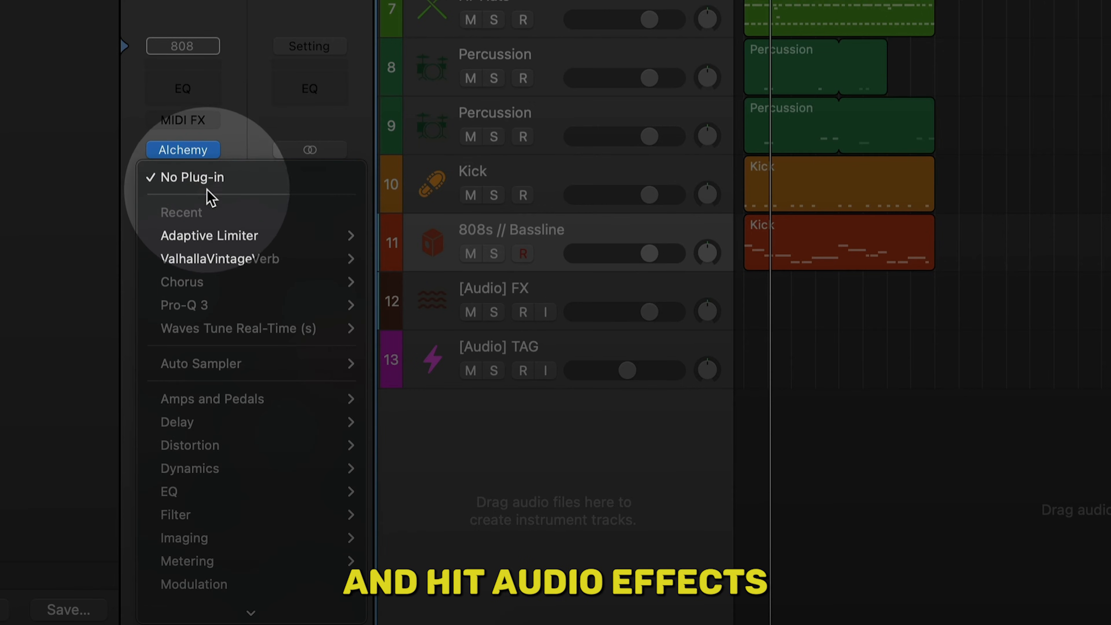
{"action": "mouse_move", "coordinate": [223, 451]}
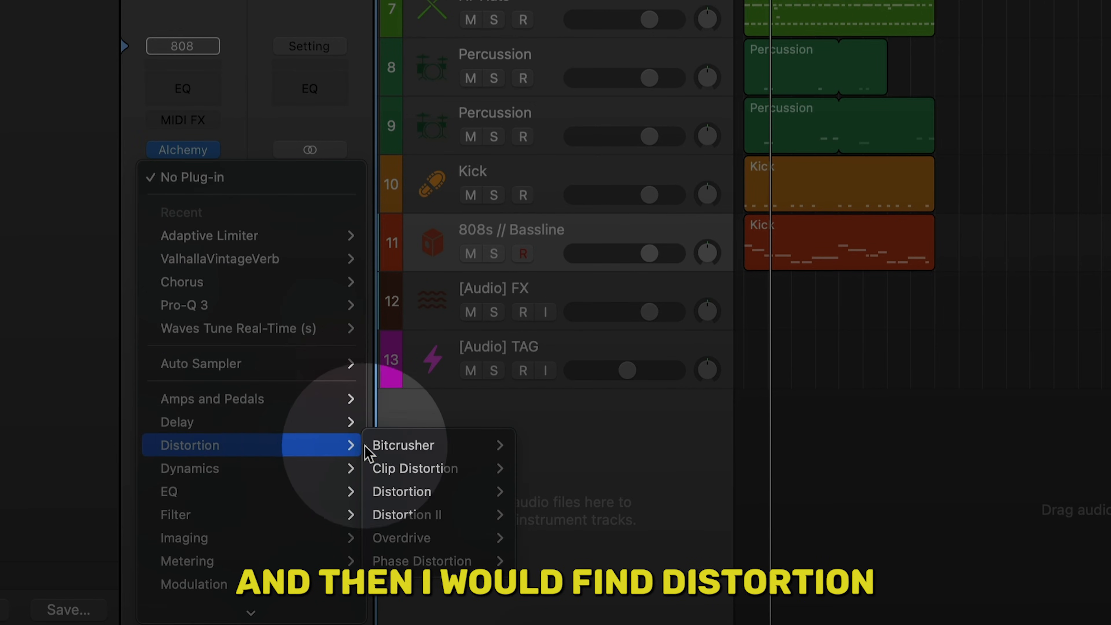
{"action": "mouse_move", "coordinate": [389, 491]}
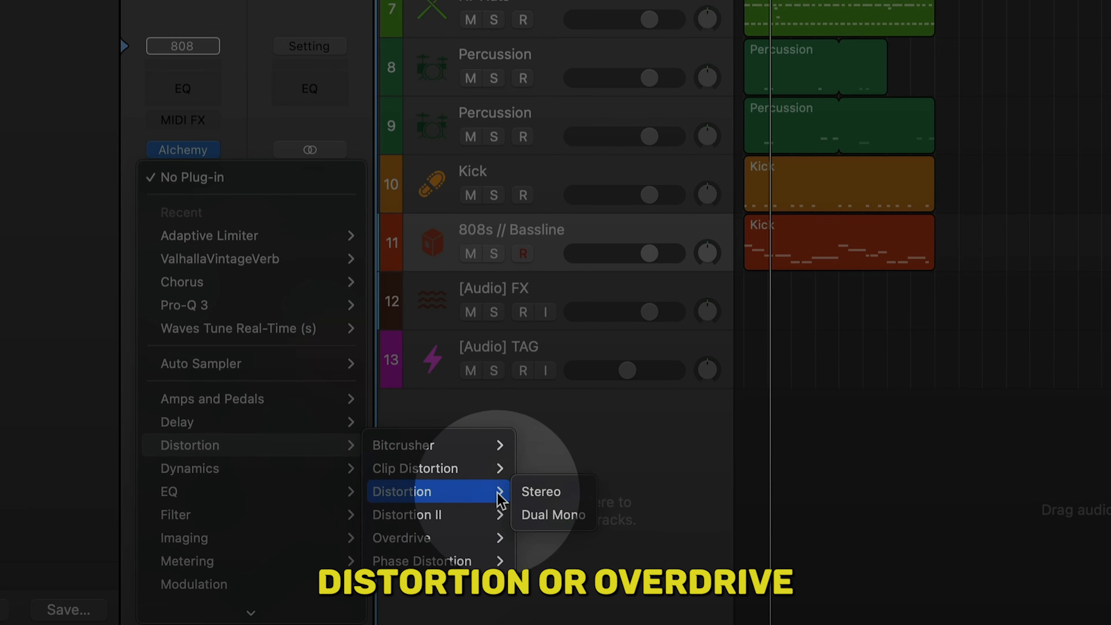
{"action": "mouse_move", "coordinate": [498, 538]}
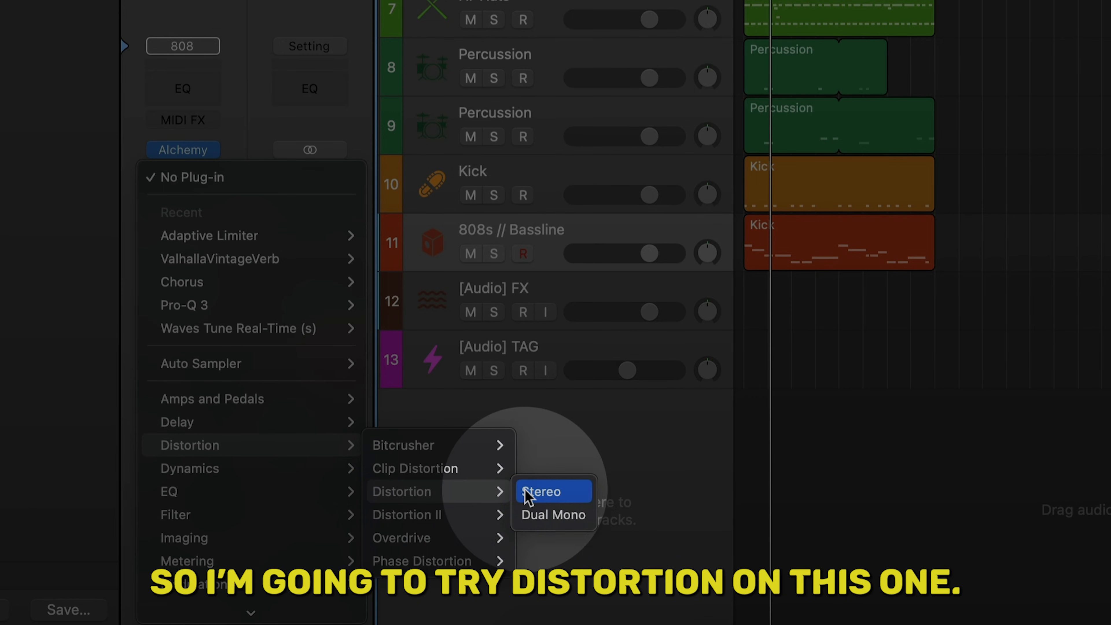
{"action": "left_click", "coordinate": [527, 493]}
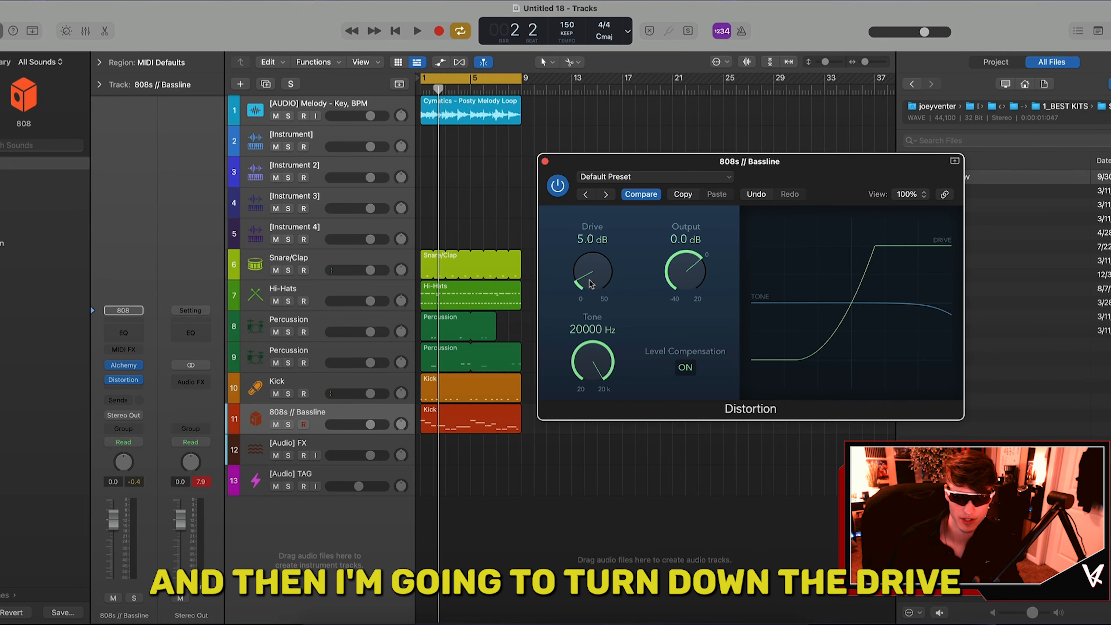
Set the Distortion drive to 3.5 dB and its output to -5.0 dB, listening to the beat
{"action": "left_click_drag", "start_coordinate": [590, 288], "coordinate": [591, 291]}
{"action": "key", "text": "space"}
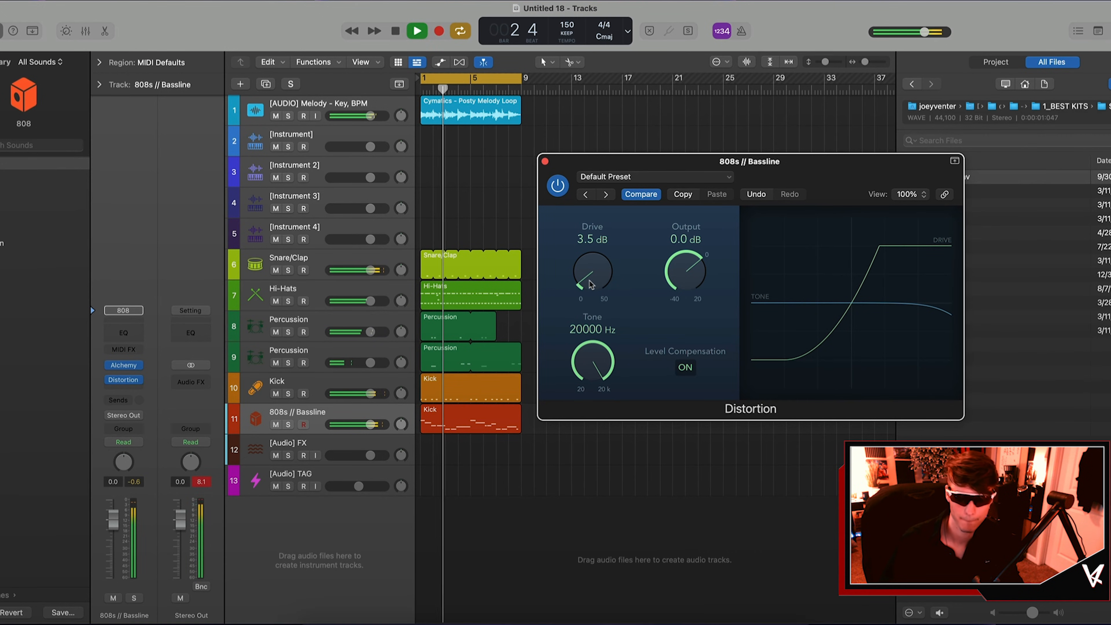
{"action": "left_click_drag", "start_coordinate": [684, 278], "coordinate": [683, 292]}
{"action": "key", "text": "space"}
{"action": "key", "text": "space"}
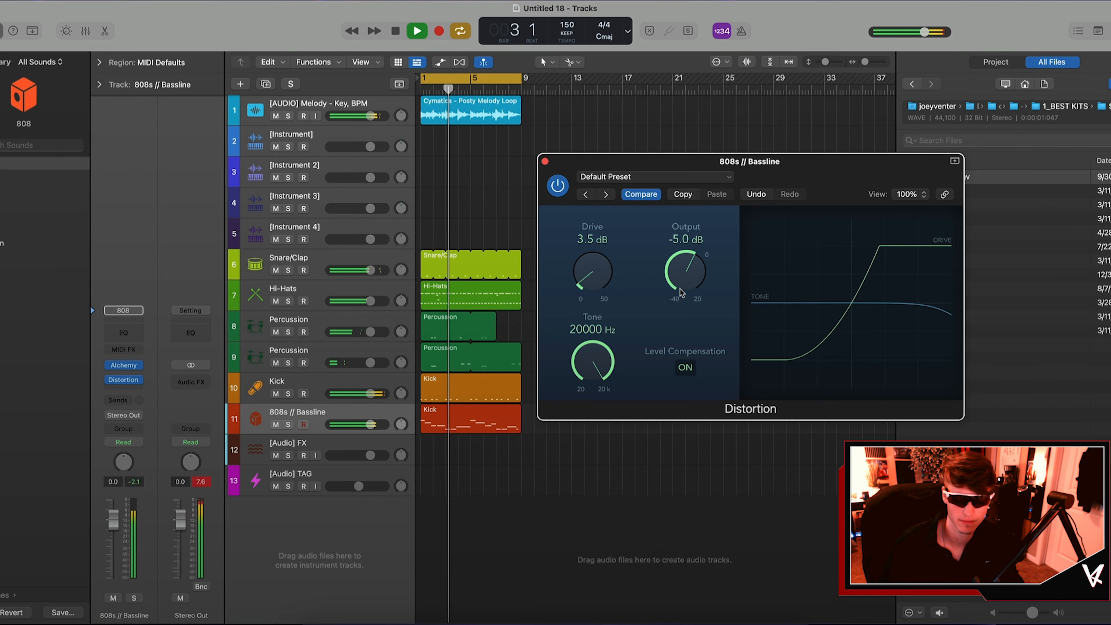
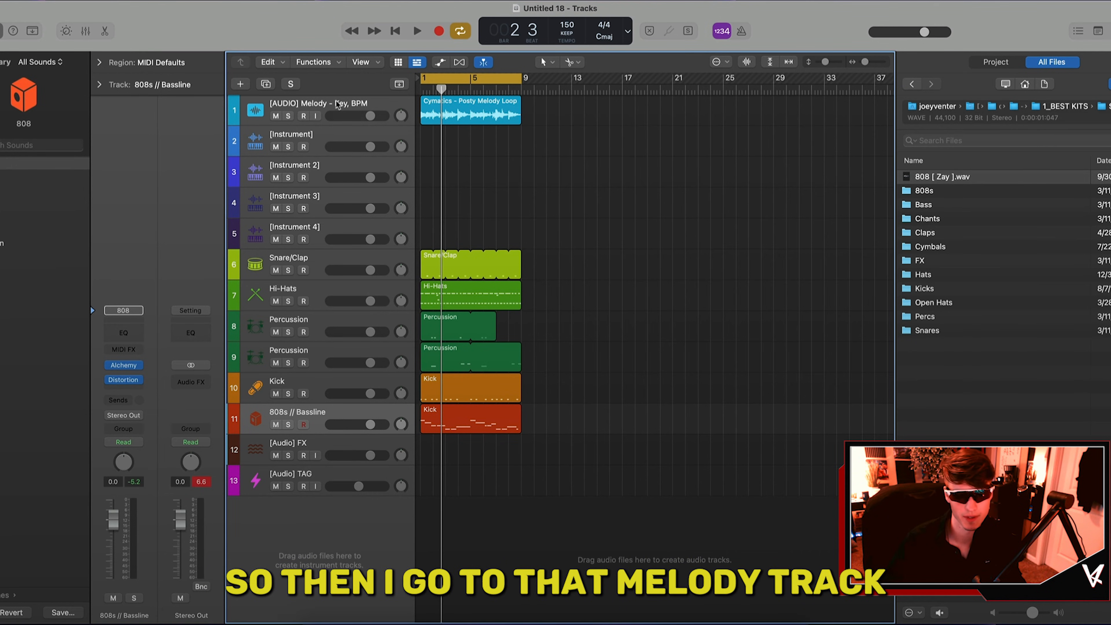
Duplicate the [AUDIO] Melody track and copy the Cymatics melody loop region onto the new track
{"action": "left_click", "coordinate": [338, 106]}
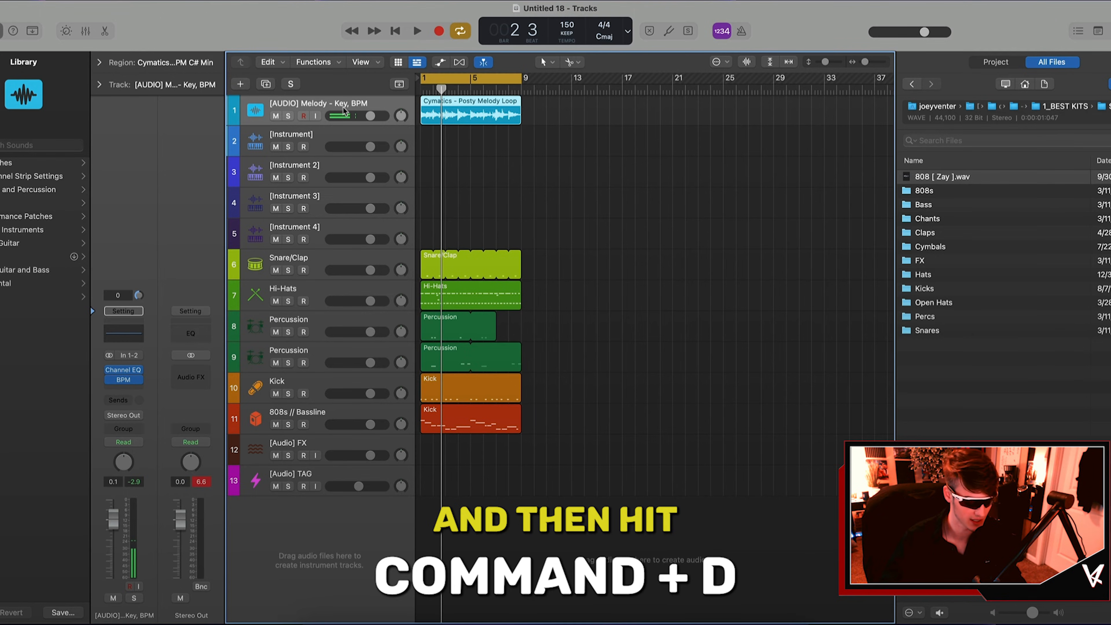
{"action": "key", "text": "super+d"}
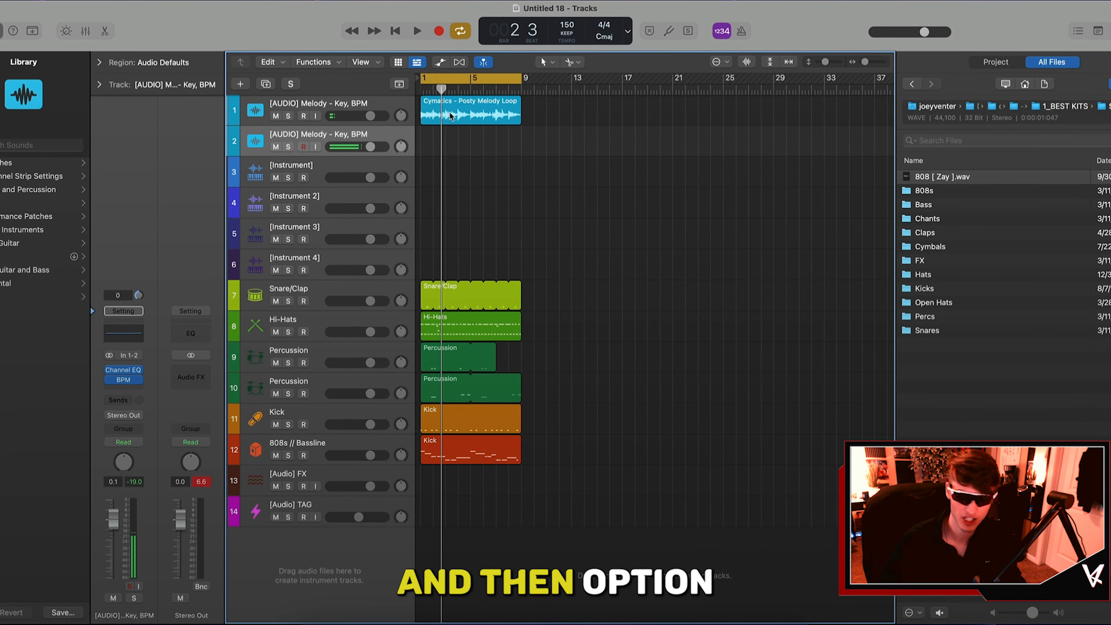
{"action": "left_click_drag", "start_coordinate": [453, 114], "coordinate": [458, 140]}
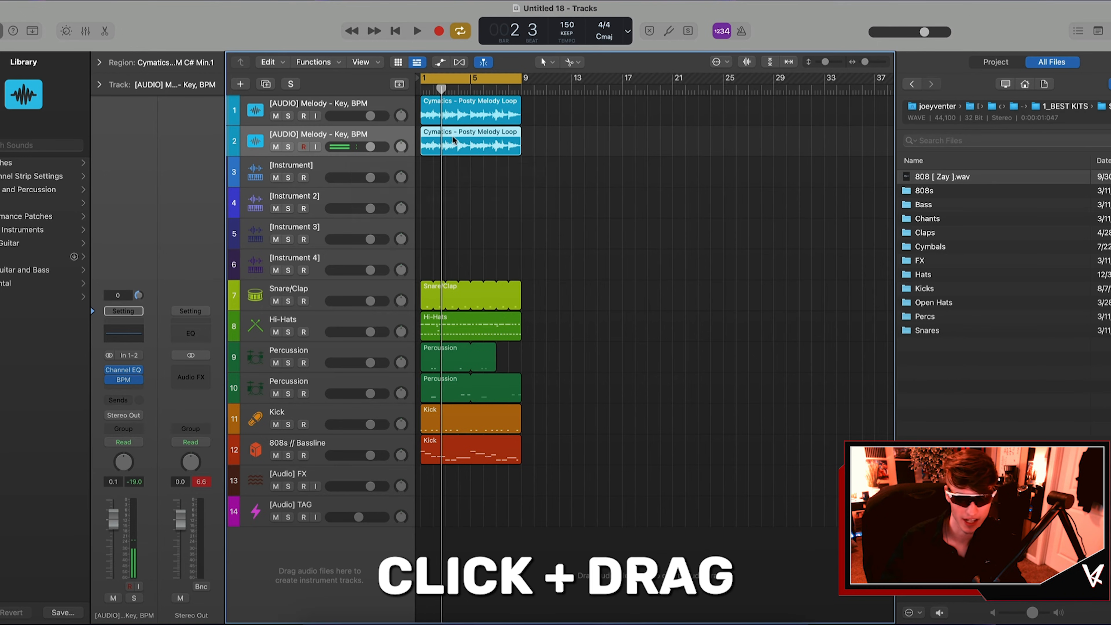
Mute the original melody track and set the copied loop region's transpose to -12
{"action": "left_click", "coordinate": [276, 116]}
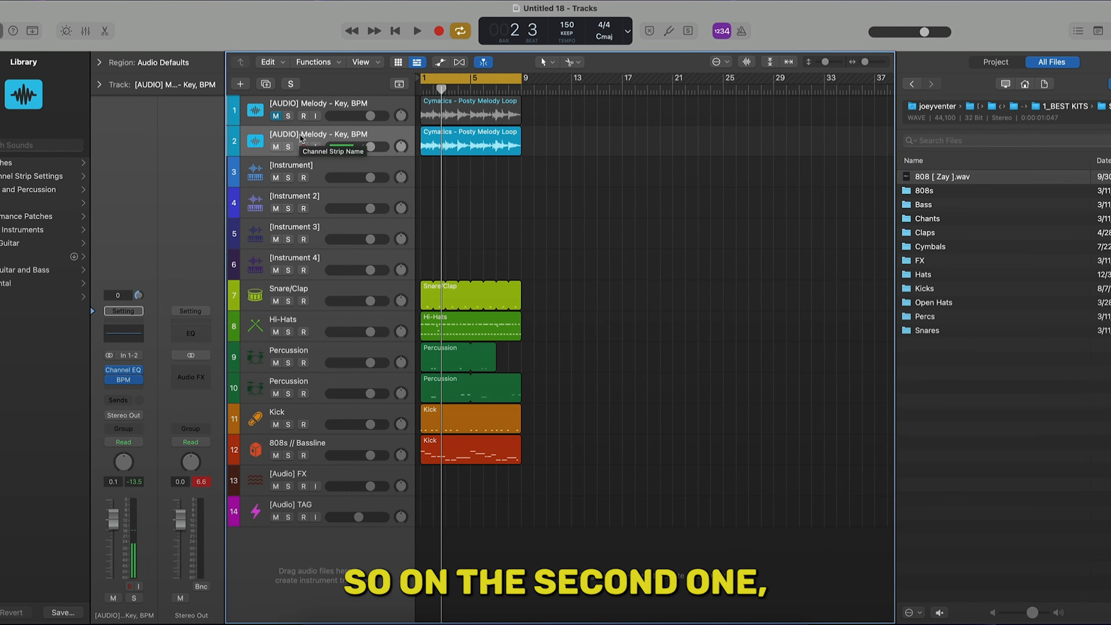
{"action": "left_click", "coordinate": [492, 142]}
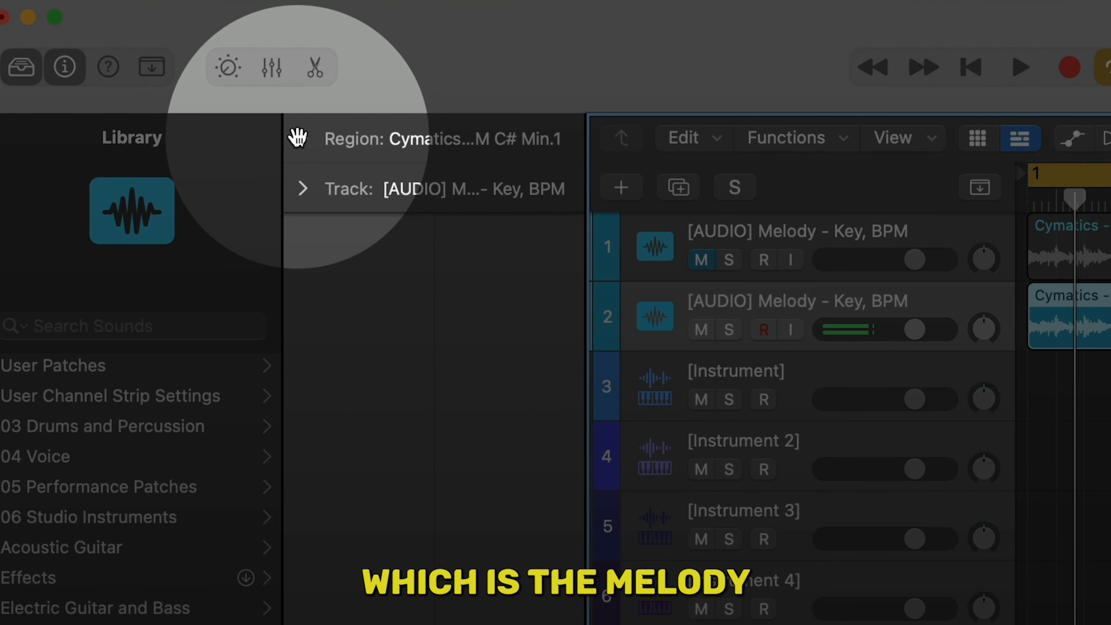
{"action": "left_click", "coordinate": [99, 62]}
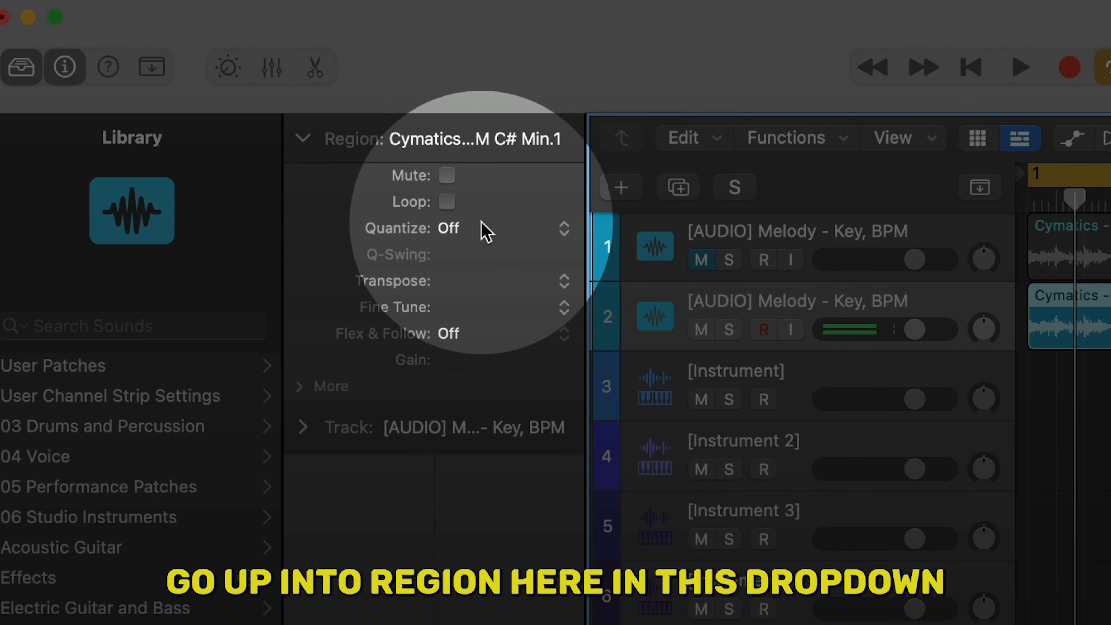
{"action": "left_click", "coordinate": [561, 281]}
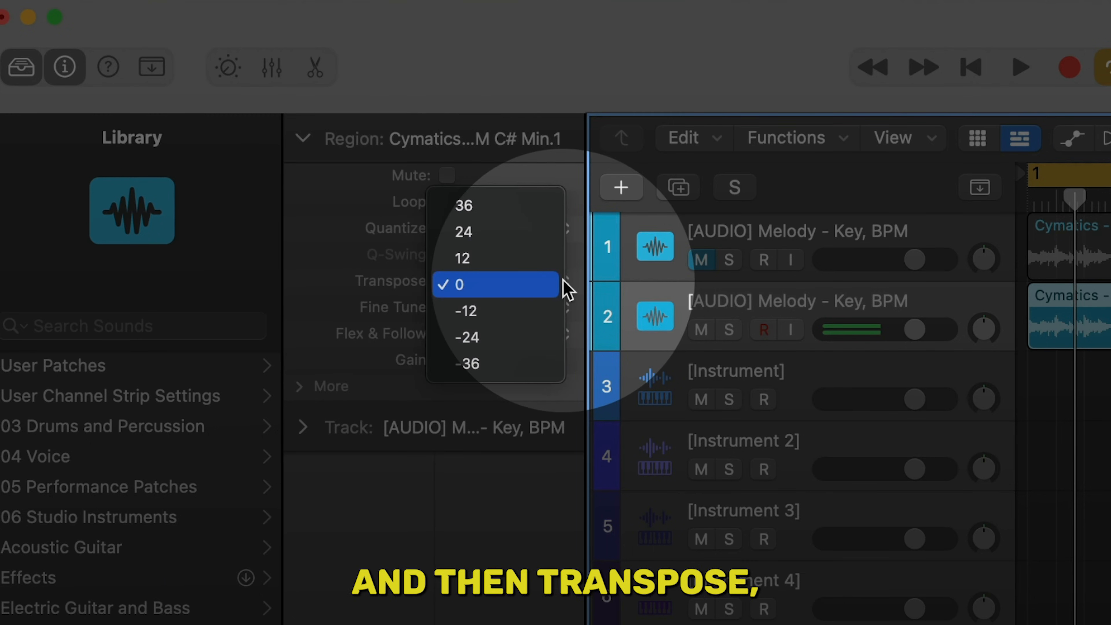
{"action": "left_click", "coordinate": [485, 312]}
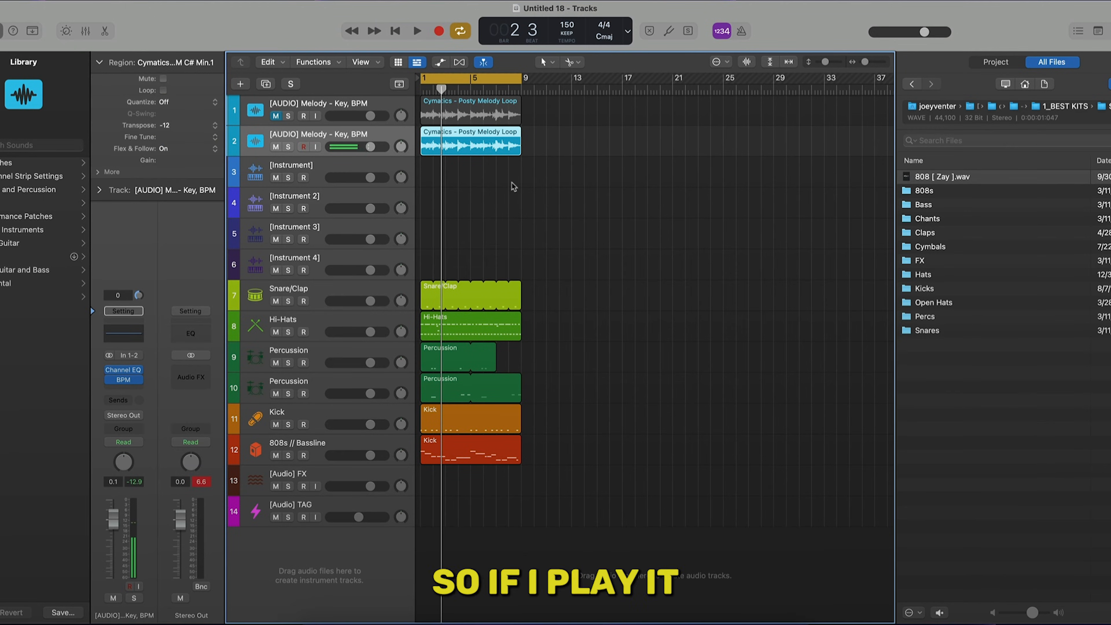
Solo the duplicated melody track and play the transposed loop
{"action": "key", "text": "ctrl+s"}
{"action": "key", "text": "space"}
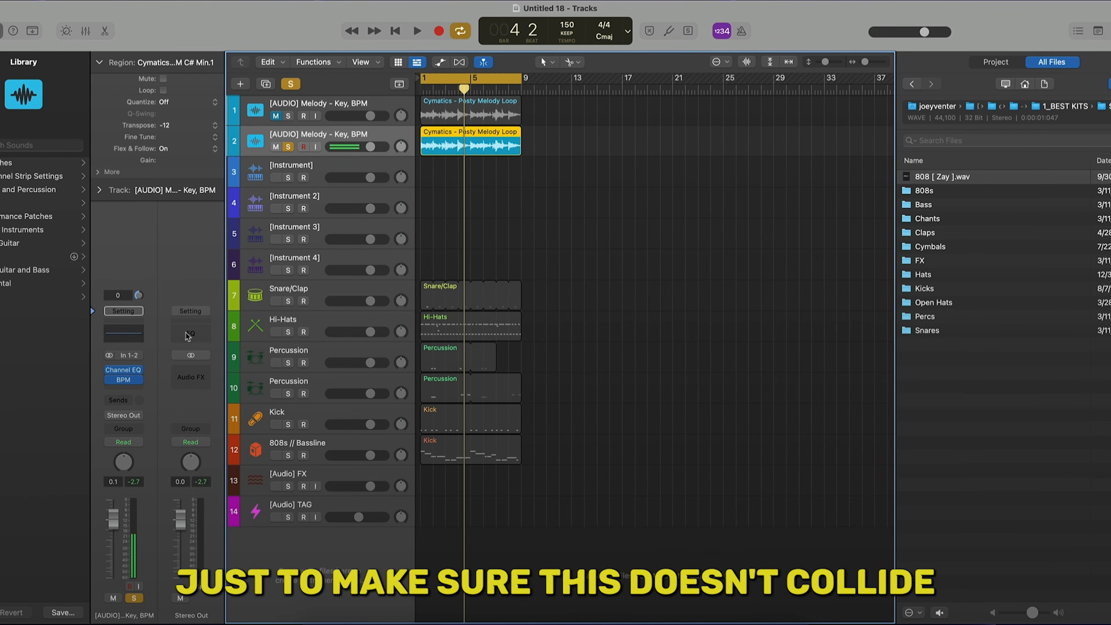
{"action": "mouse_move", "coordinate": [125, 372]}
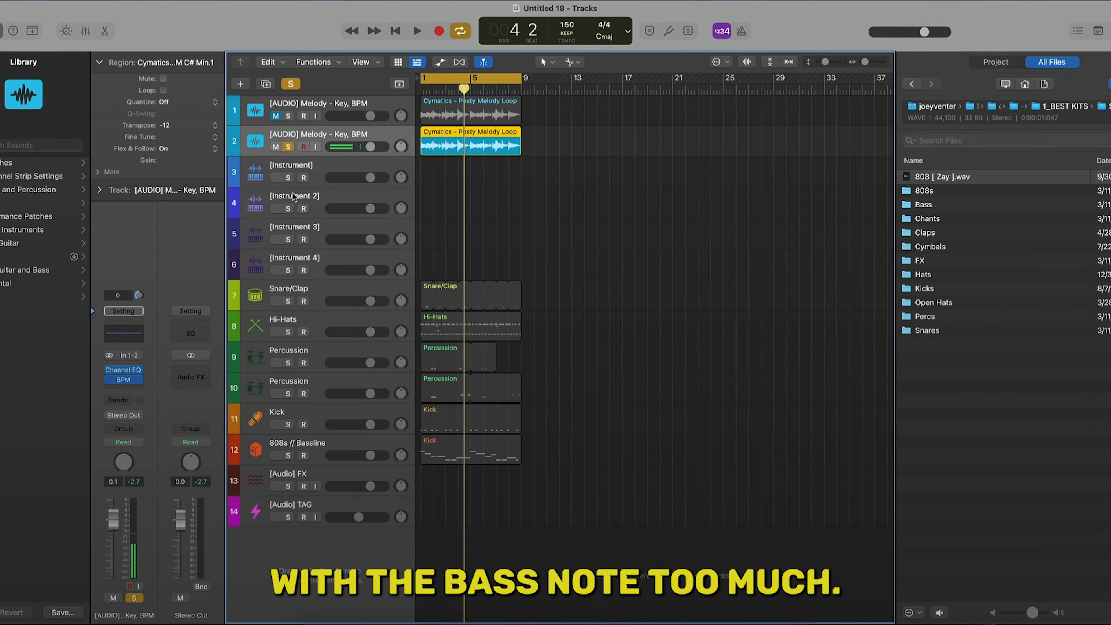
{"action": "key", "text": "space"}
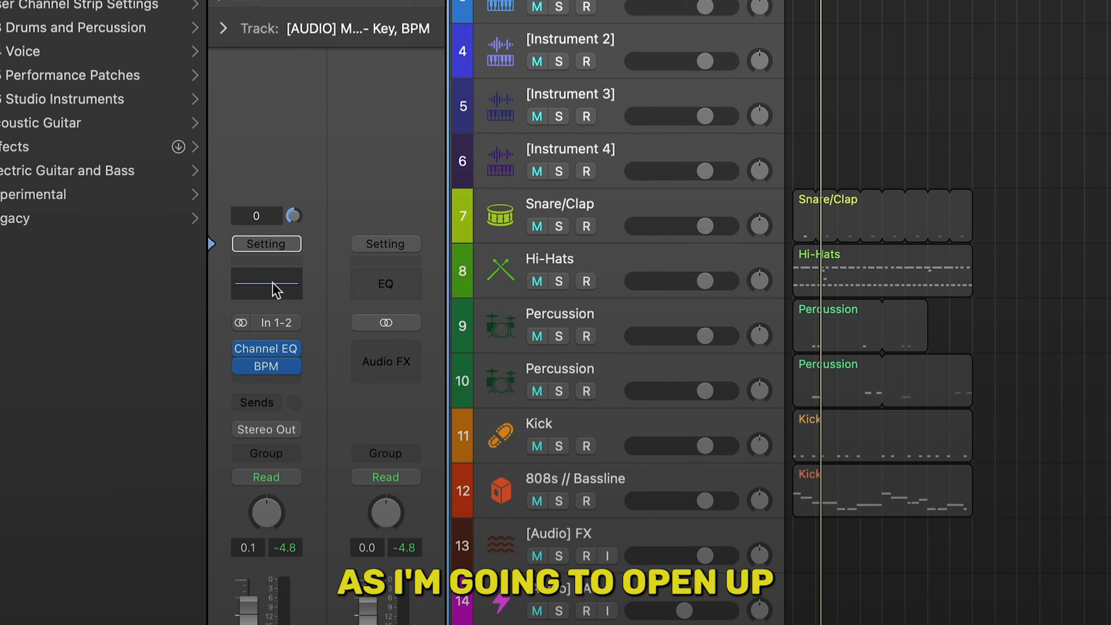
In the duplicated melody track's Channel EQ, enable a low cut at 262 Hz and boost the 1110 Hz band by 5.5 dB
{"action": "mouse_move", "coordinate": [265, 352]}
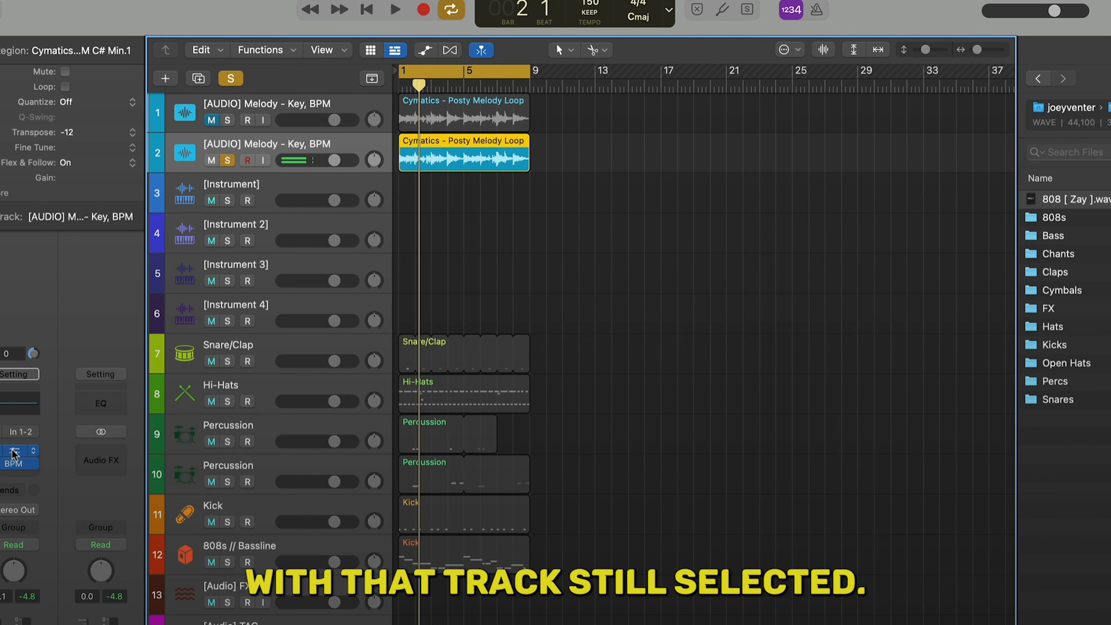
{"action": "left_click", "coordinate": [265, 352]}
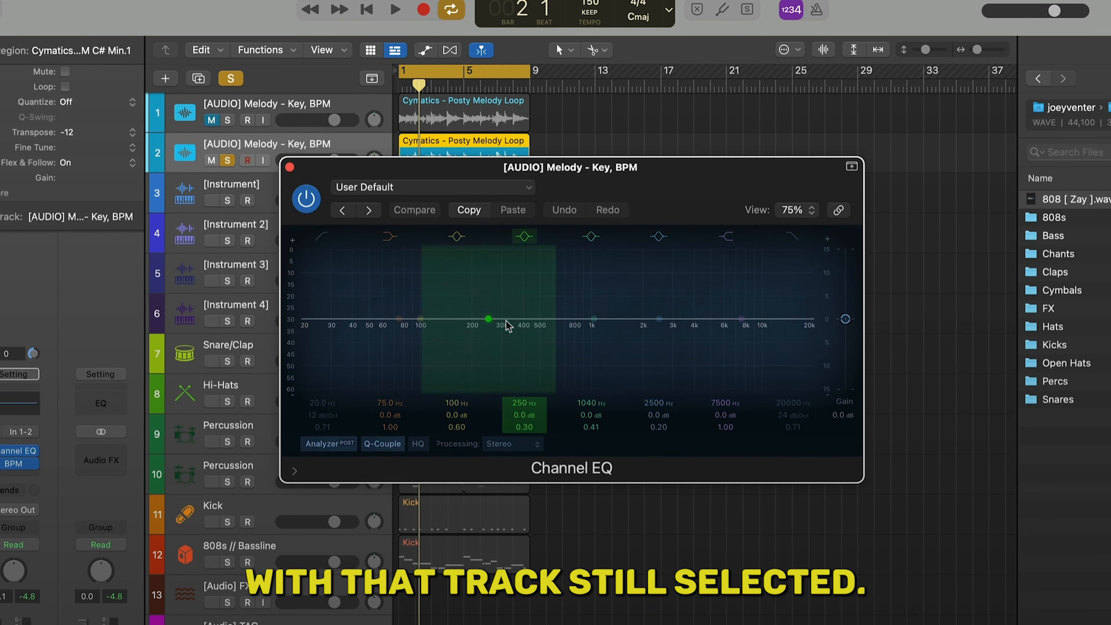
{"action": "left_click_drag", "start_coordinate": [617, 176], "coordinate": [759, 216]}
{"action": "key", "text": "space"}
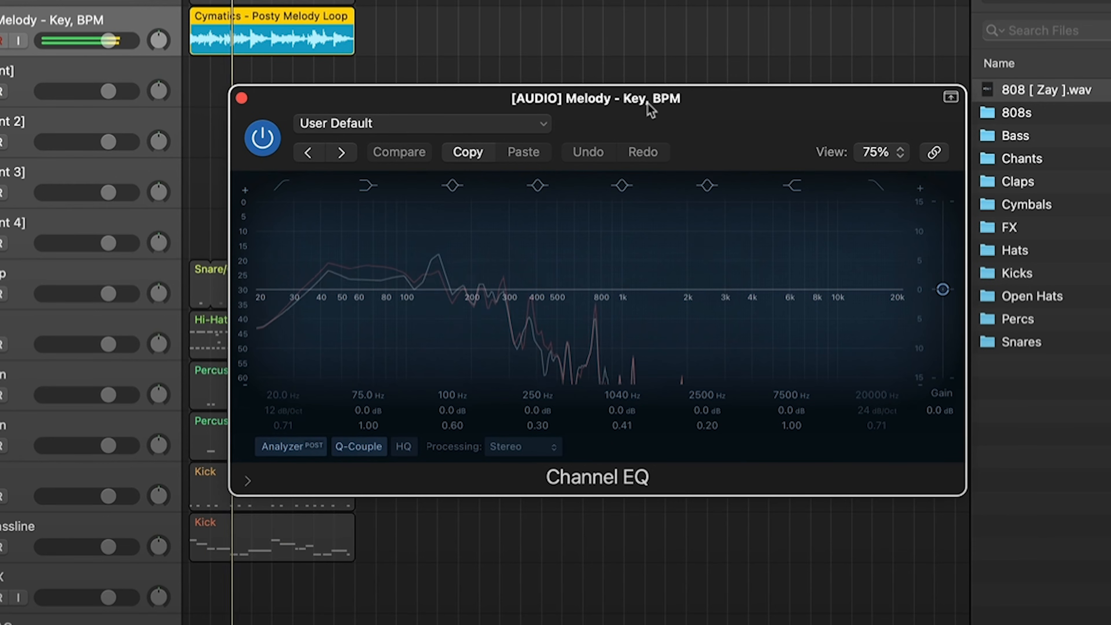
{"action": "left_click_drag", "start_coordinate": [649, 108], "coordinate": [624, 102]}
{"action": "key", "text": "space"}
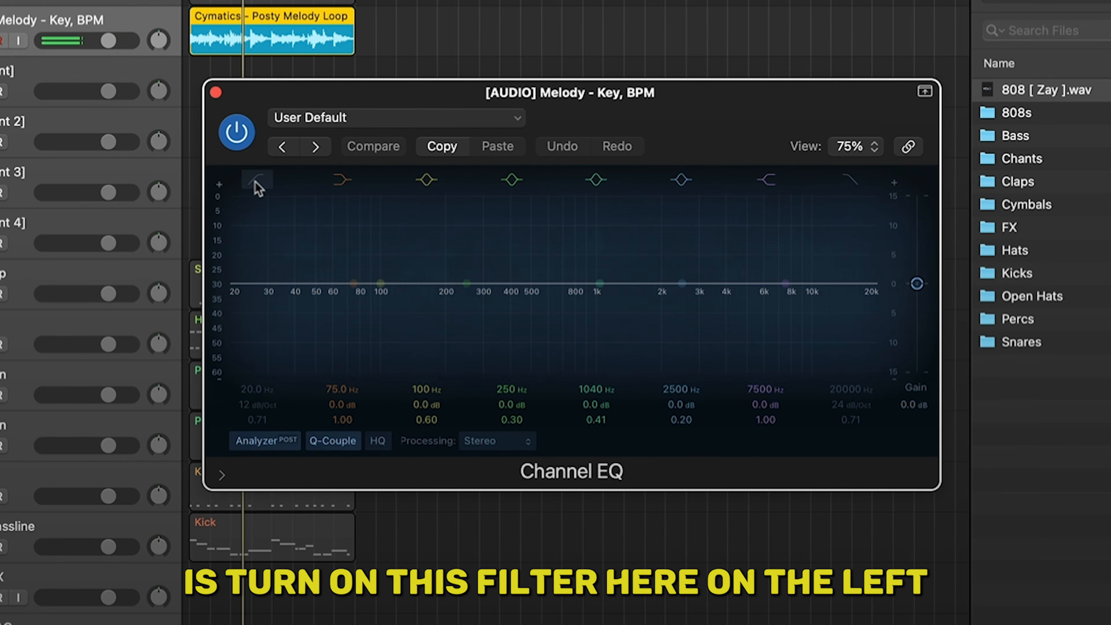
{"action": "left_click", "coordinate": [254, 182]}
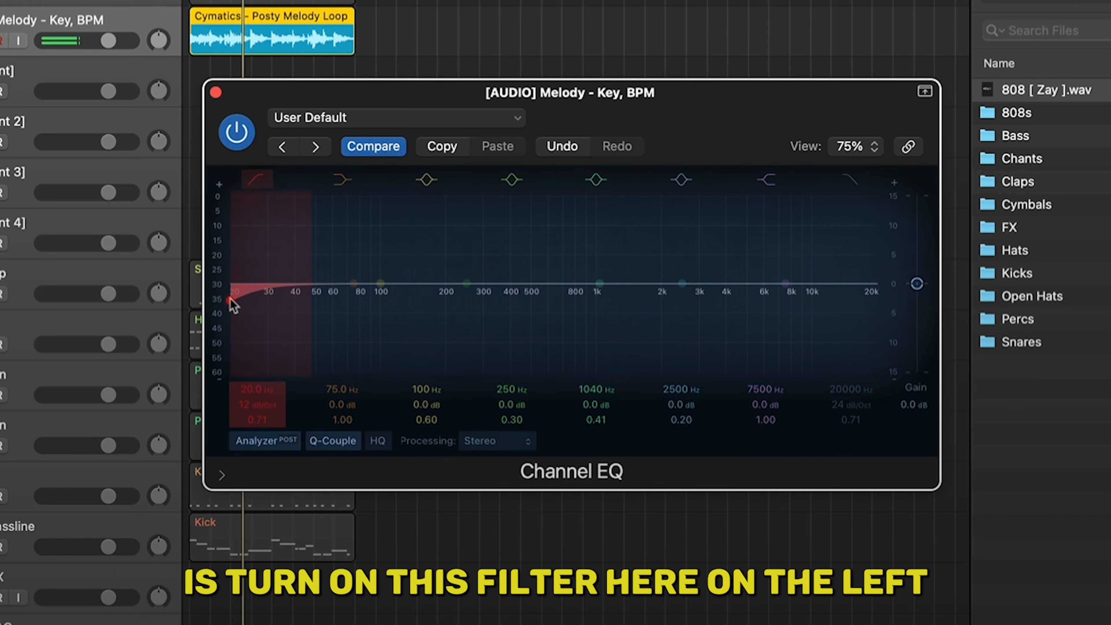
{"action": "left_click_drag", "start_coordinate": [230, 301], "coordinate": [459, 305]}
{"action": "key", "text": "space"}
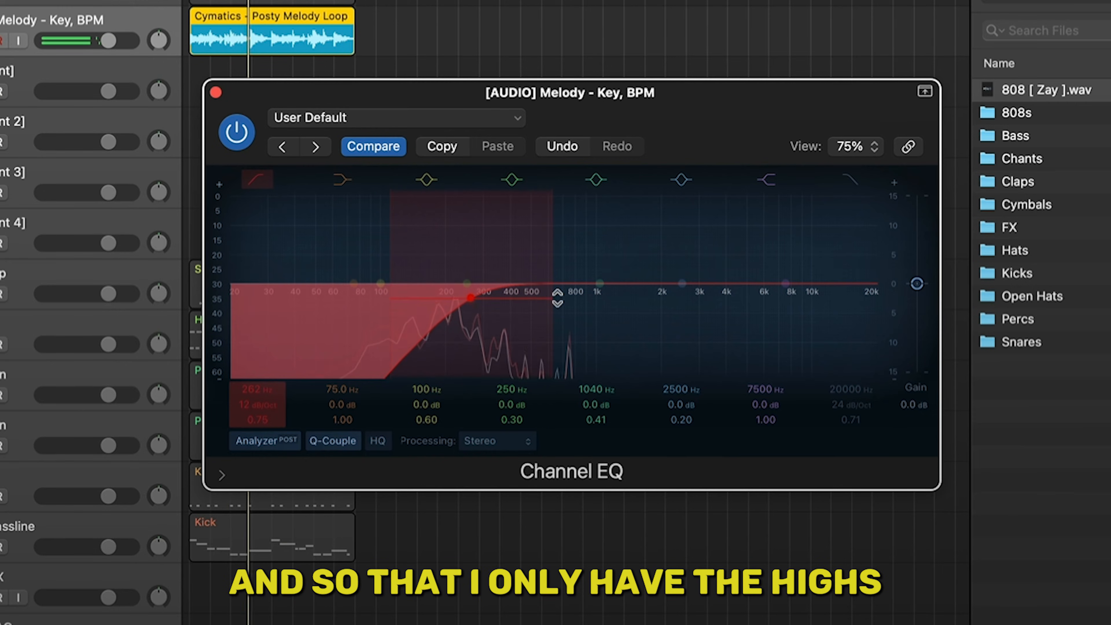
{"action": "left_click_drag", "start_coordinate": [599, 283], "coordinate": [609, 250]}
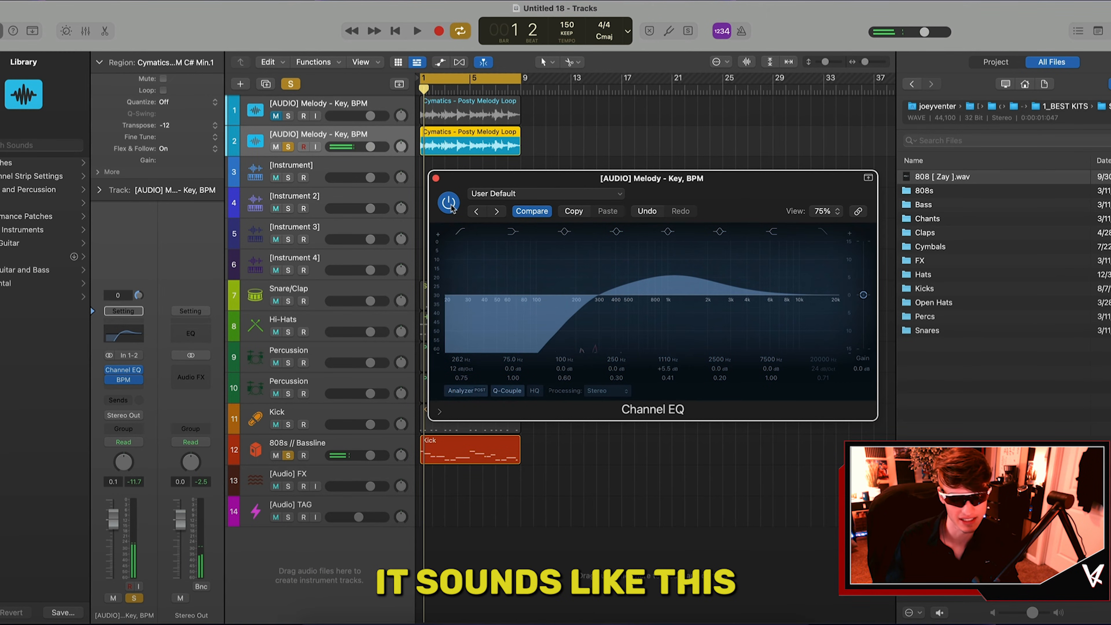
Compare the low melody and 808 with the Channel EQ on and bypassed, leaving it enabled, and close the EQ
{"action": "key", "text": "space"}
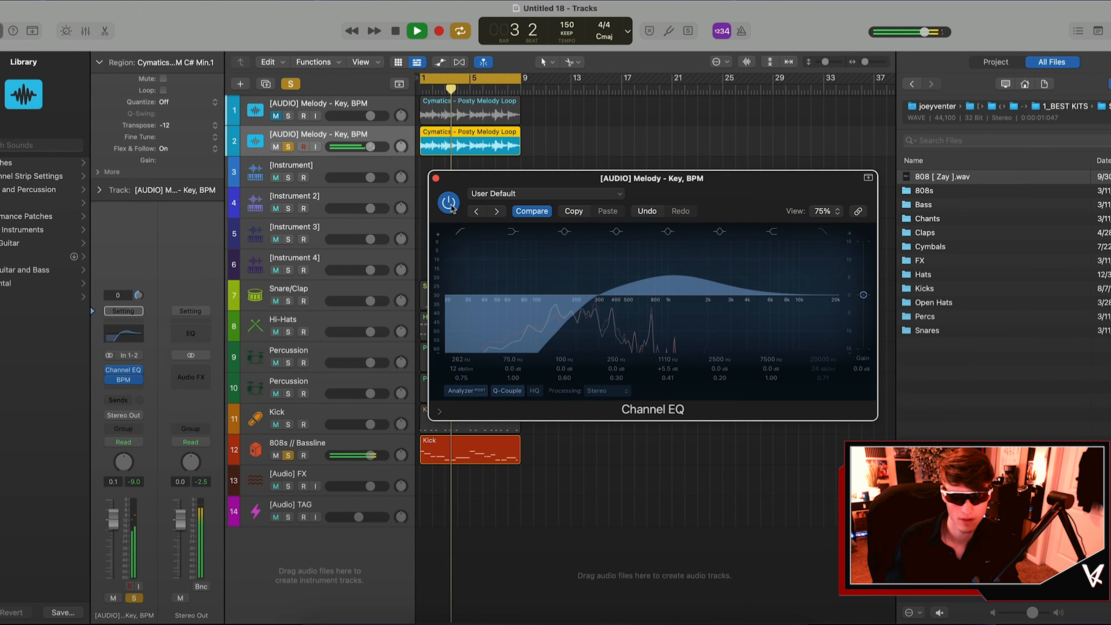
{"action": "key", "text": "space"}
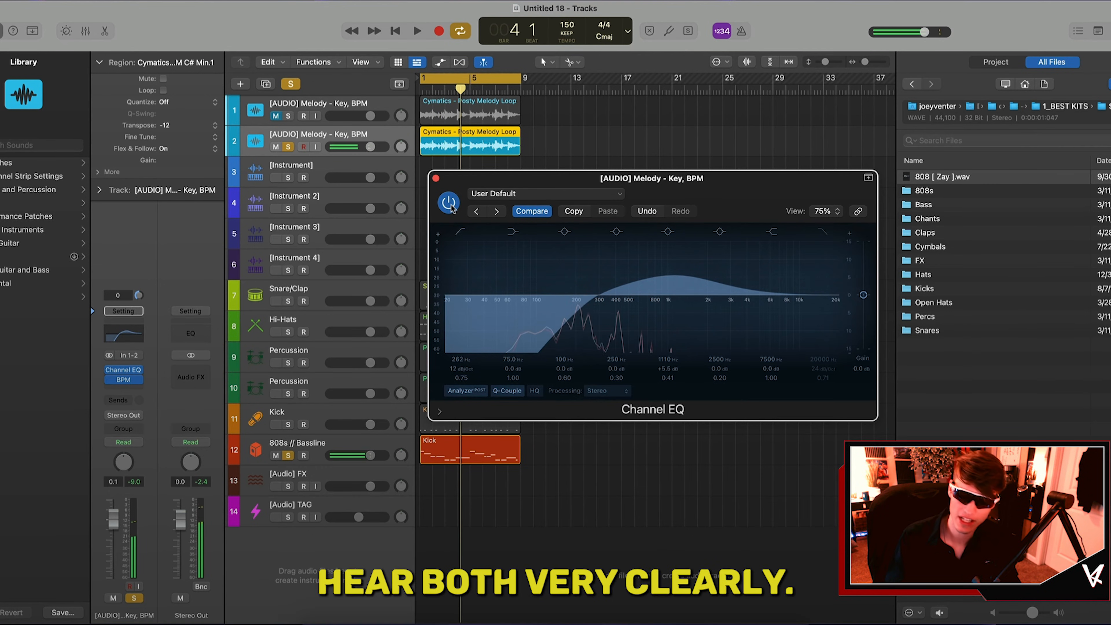
{"action": "left_click", "coordinate": [451, 206]}
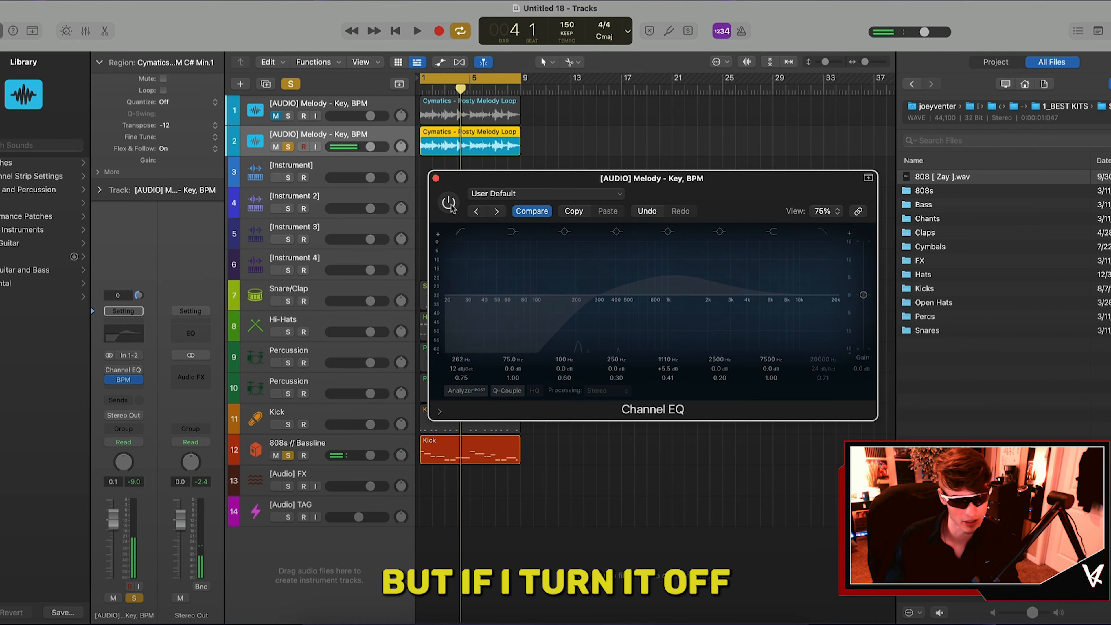
{"action": "key", "text": "space"}
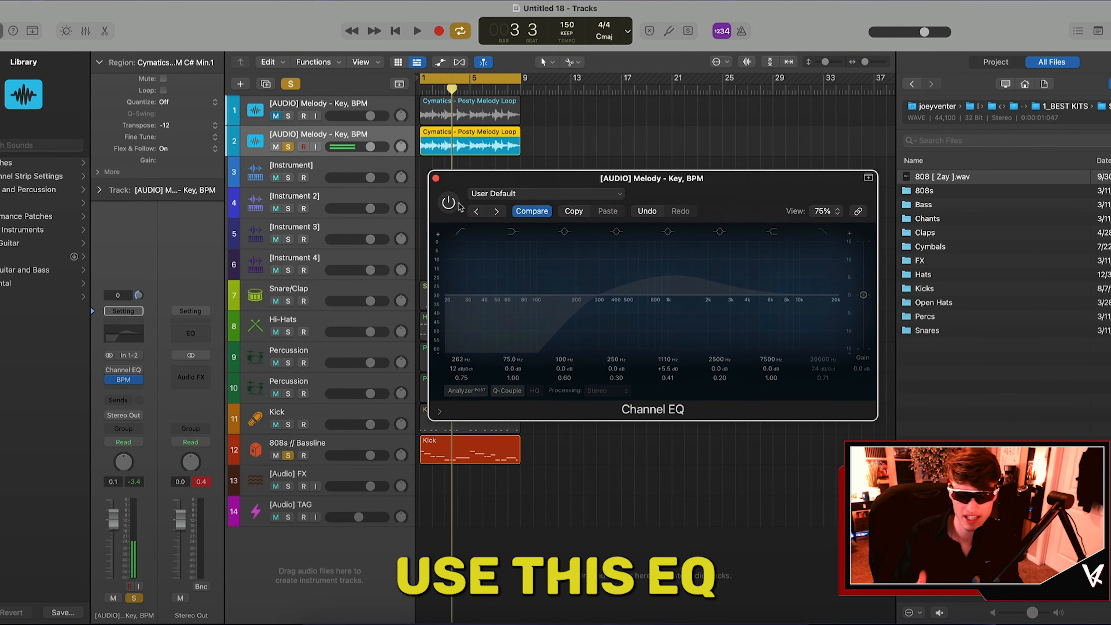
{"action": "left_click", "coordinate": [450, 199]}
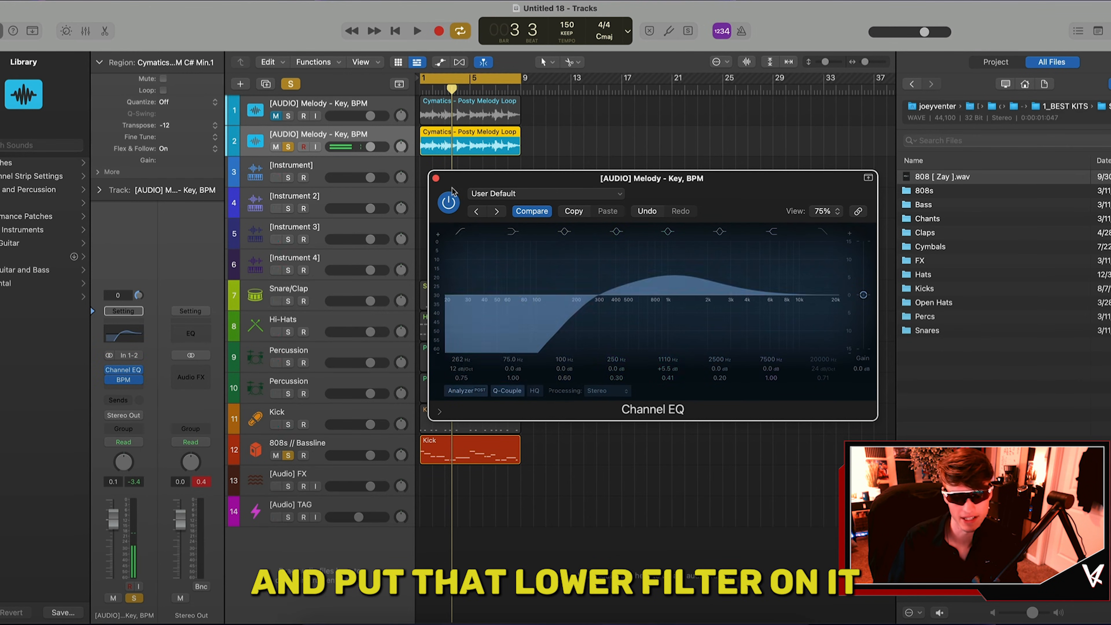
{"action": "key", "text": "space"}
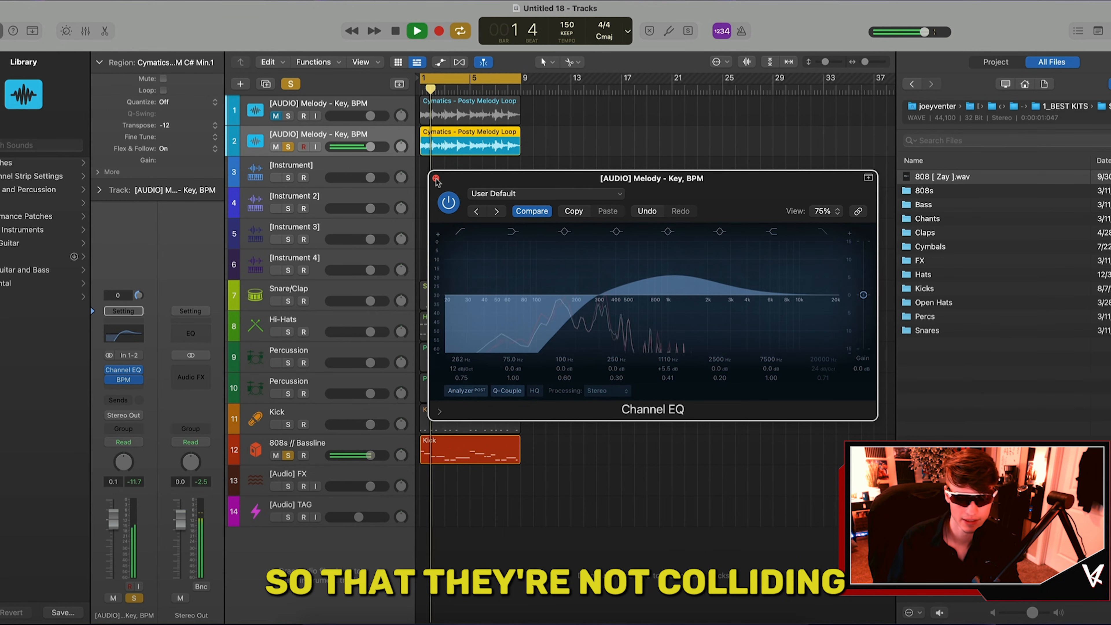
{"action": "left_click", "coordinate": [436, 179]}
{"action": "left_click", "coordinate": [524, 177]}
{"action": "key", "text": "space"}
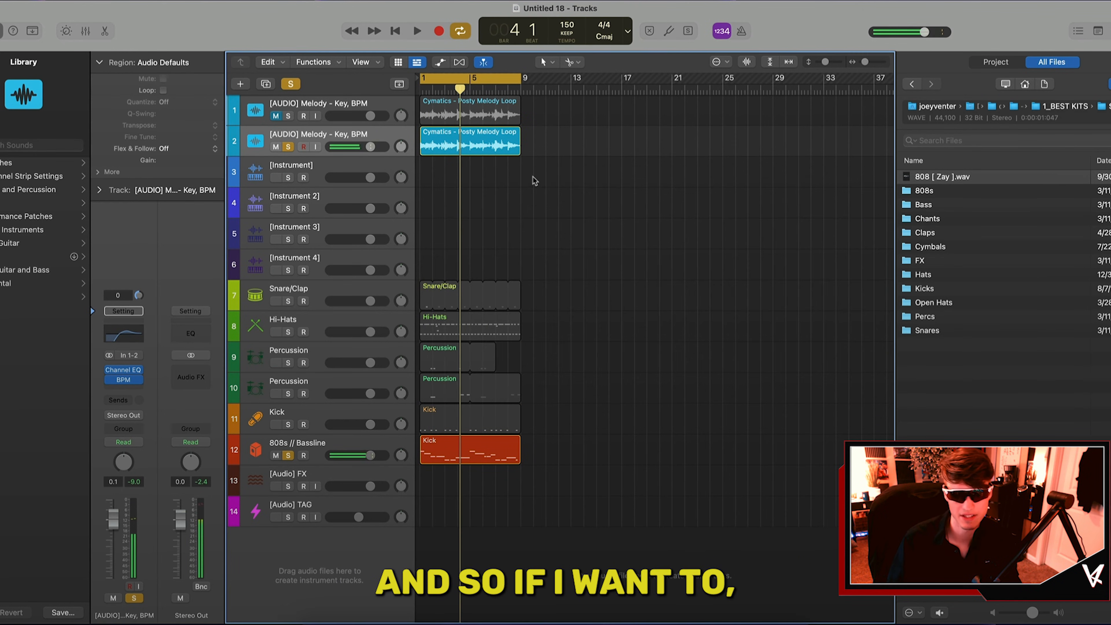
Set both Cymatics melody regions' gain to +2.0 dB, listen to the loop, and unmute the original melody track
{"action": "left_click_drag", "start_coordinate": [545, 173], "coordinate": [479, 122]}
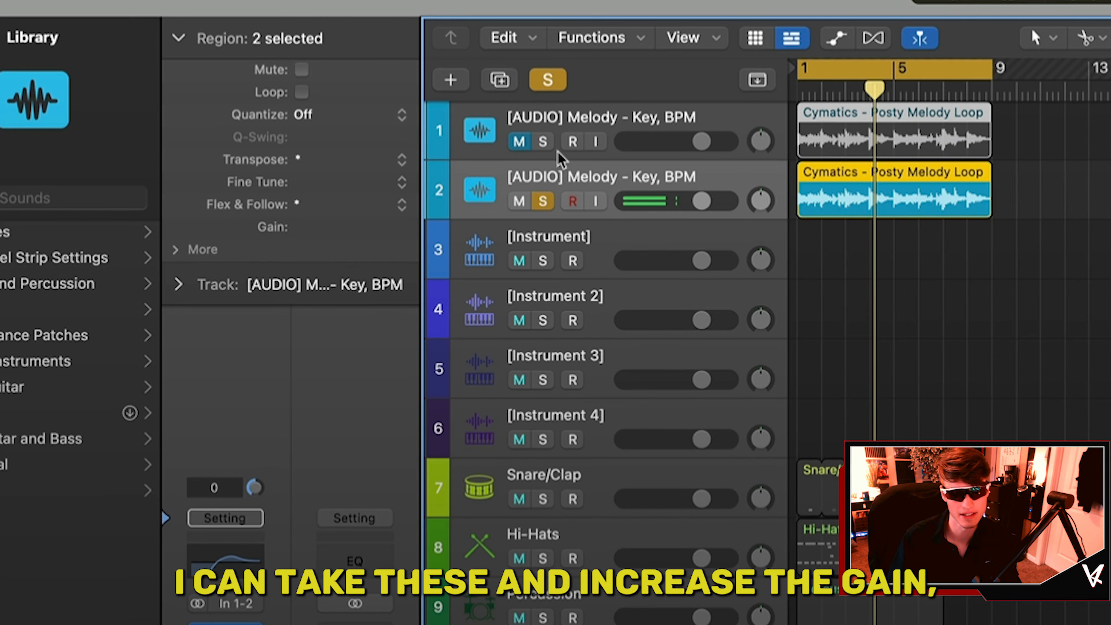
{"action": "left_click_drag", "start_coordinate": [352, 229], "coordinate": [352, 226]}
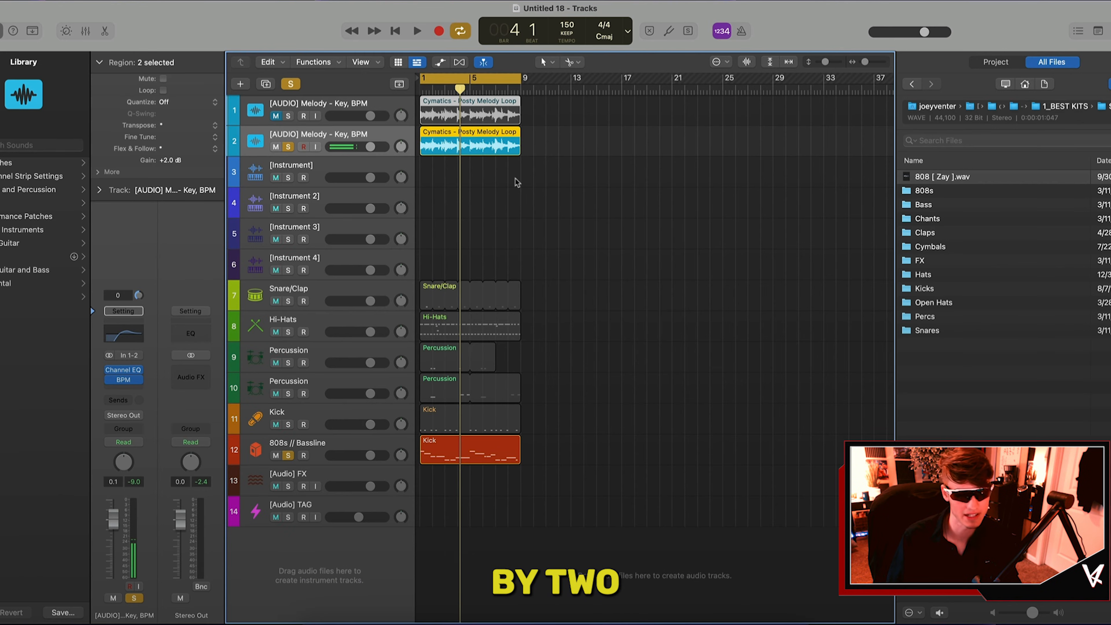
{"action": "key", "text": "space"}
{"action": "left_click", "coordinate": [505, 180]}
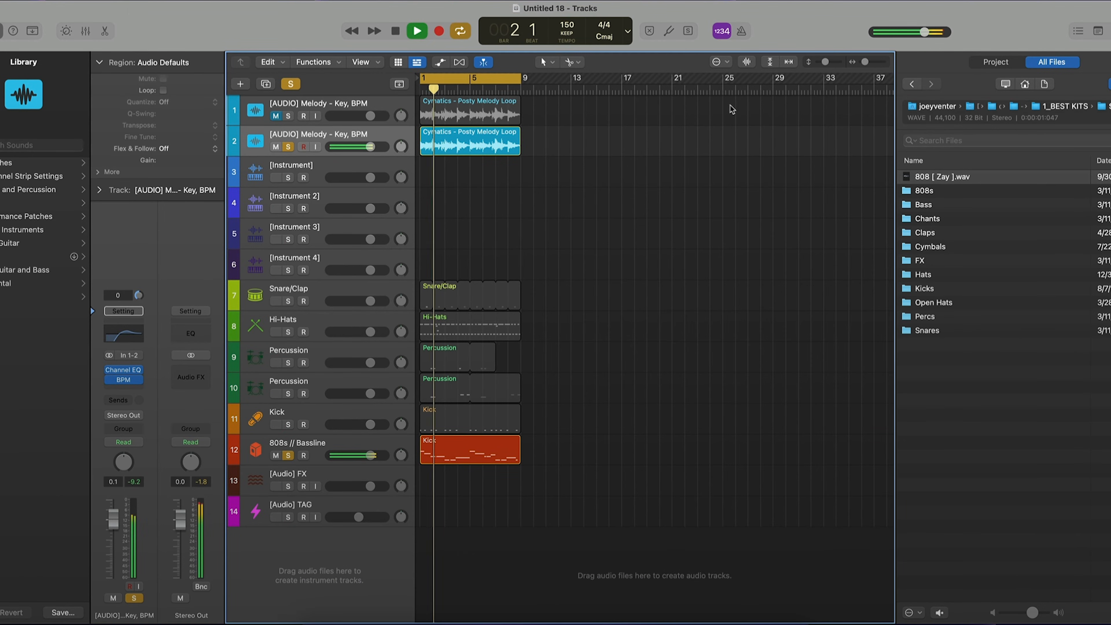
{"action": "left_click", "coordinate": [1098, 31]}
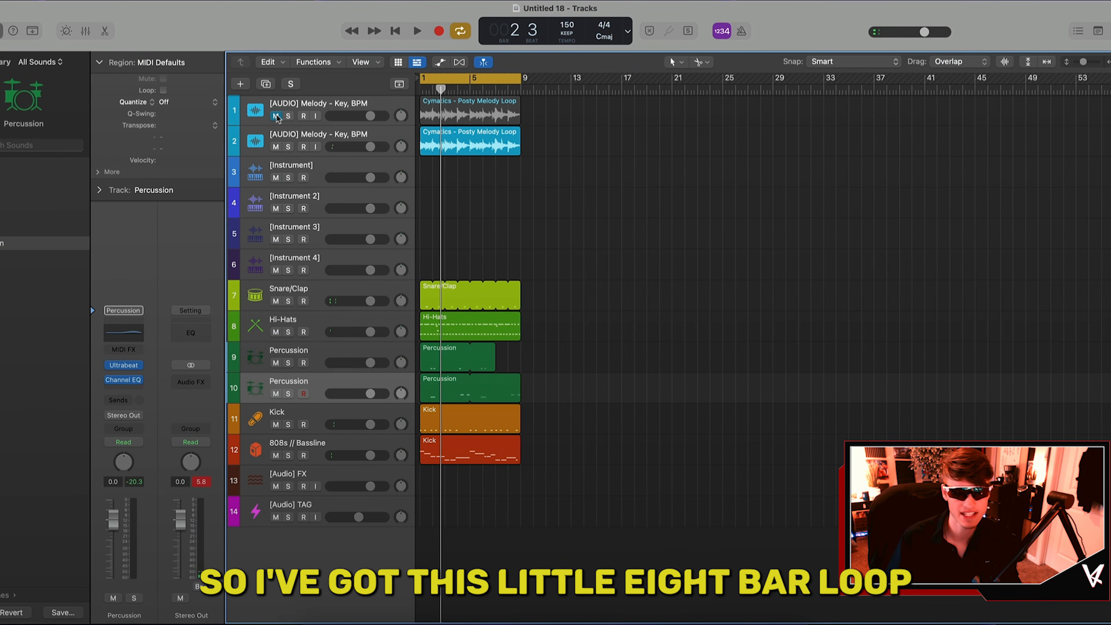
{"action": "left_click", "coordinate": [275, 116]}
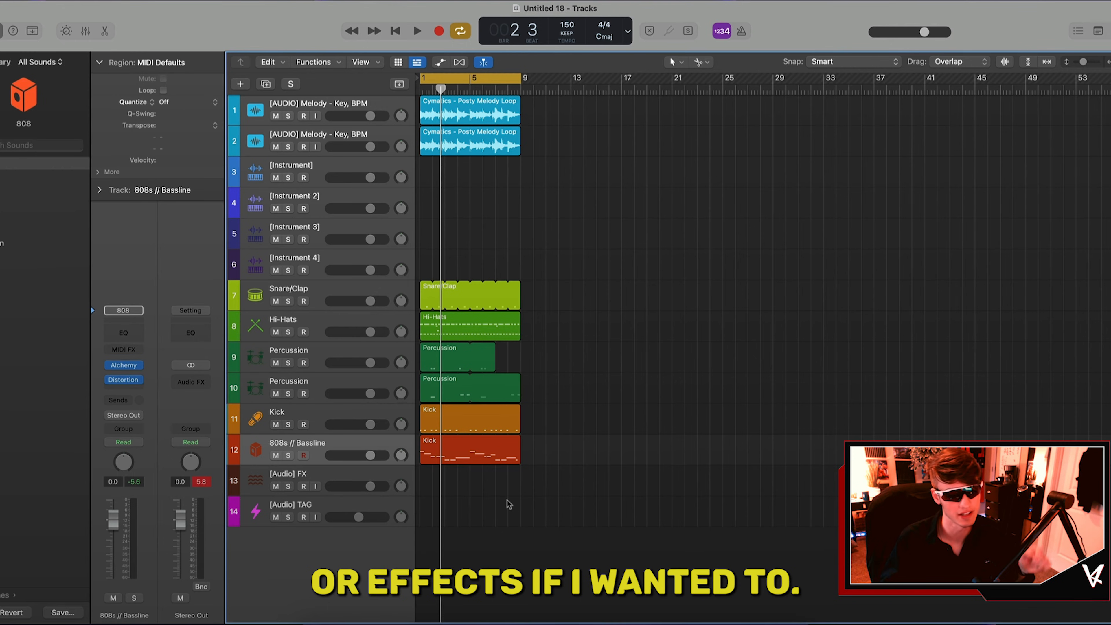
Add Crash 1-24b_1.wav from the Cymbals folder to the start of the [Audio] FX track
{"action": "left_click", "coordinate": [333, 476]}
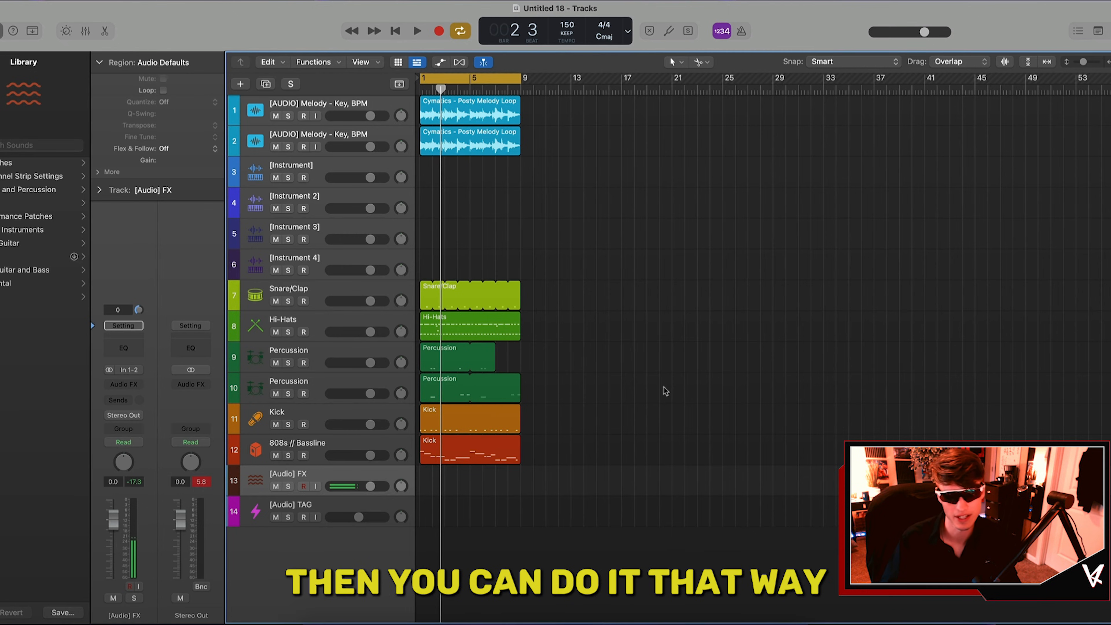
{"action": "key", "text": "f"}
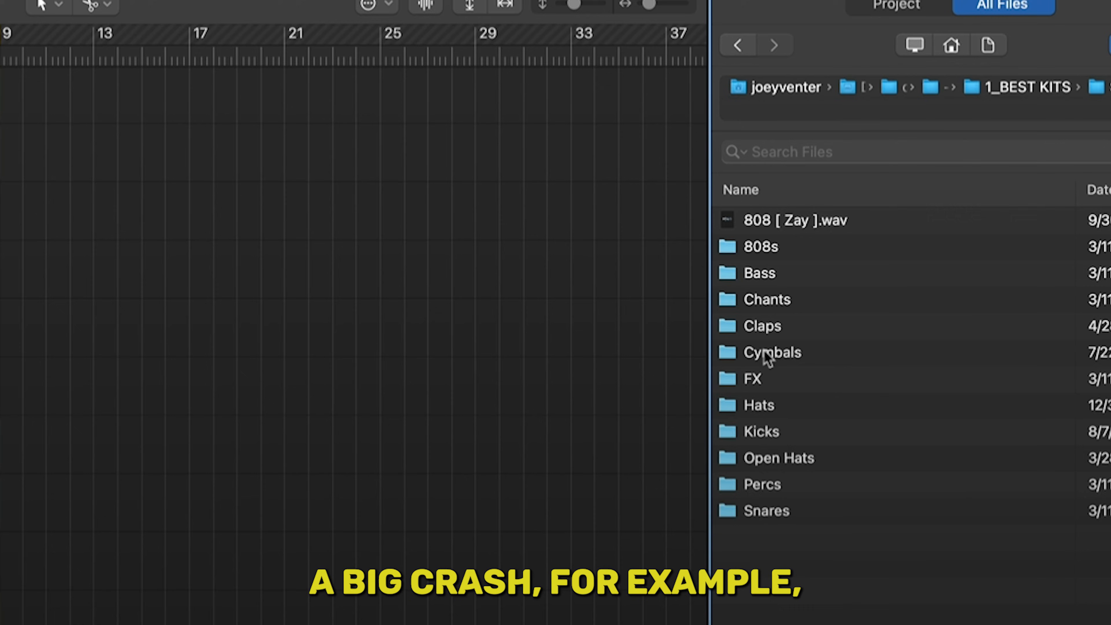
{"action": "double_click", "coordinate": [766, 353]}
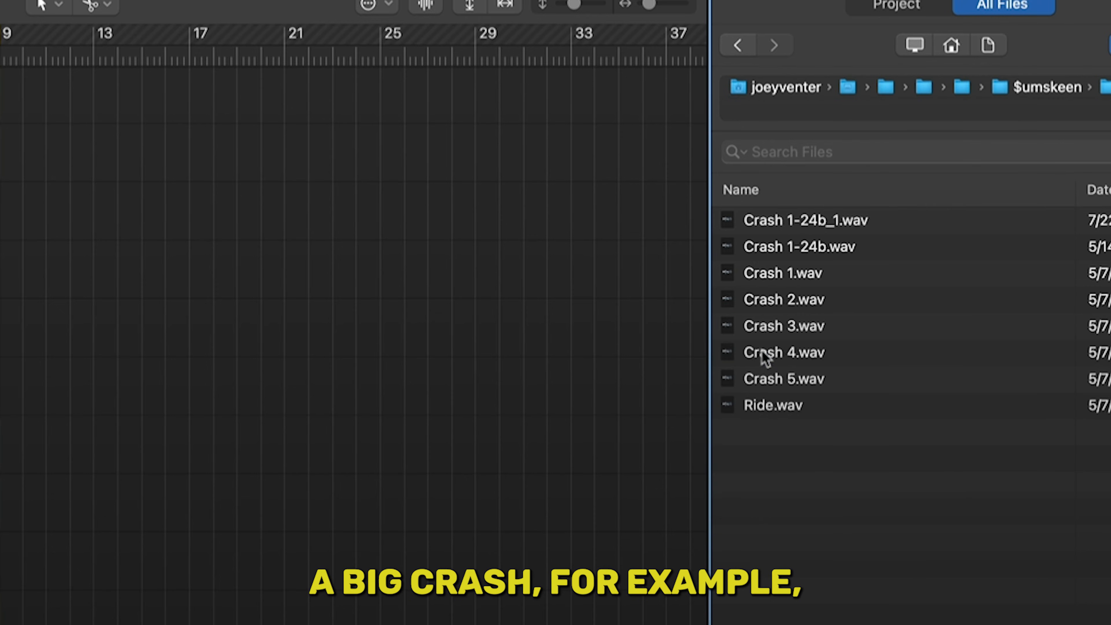
{"action": "left_click_drag", "start_coordinate": [786, 226], "coordinate": [499, 367]}
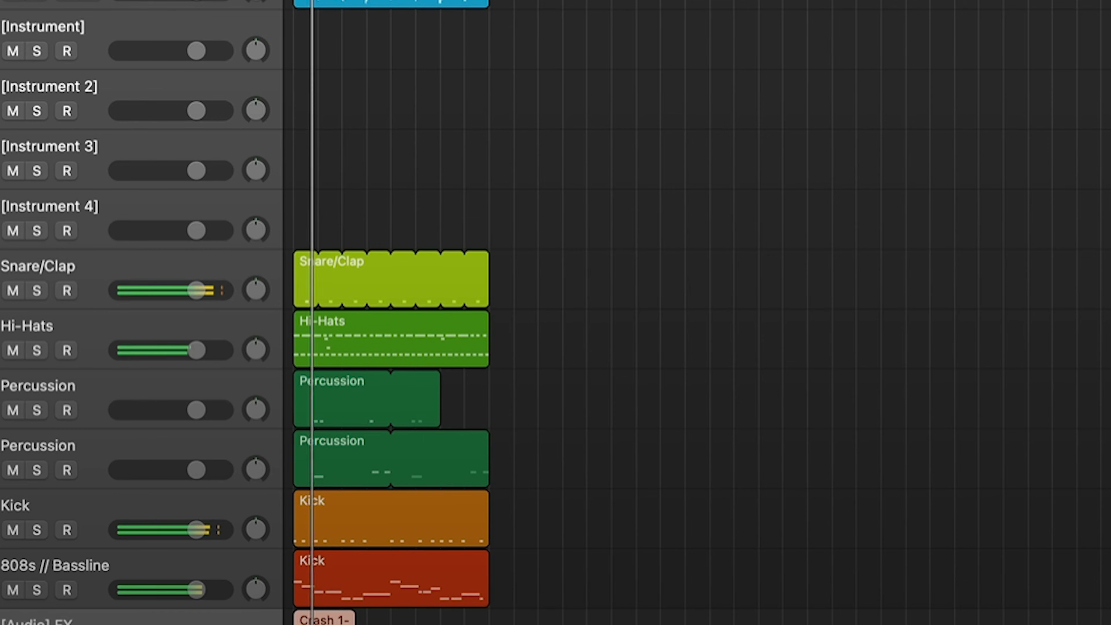
Try a lower volume on the [Audio] FX track during playback, and try duplicating the track for more effects
{"action": "left_click_drag", "start_coordinate": [396, 361], "coordinate": [396, 362]}
{"action": "left_click_drag", "start_coordinate": [566, 449], "coordinate": [441, 459]}
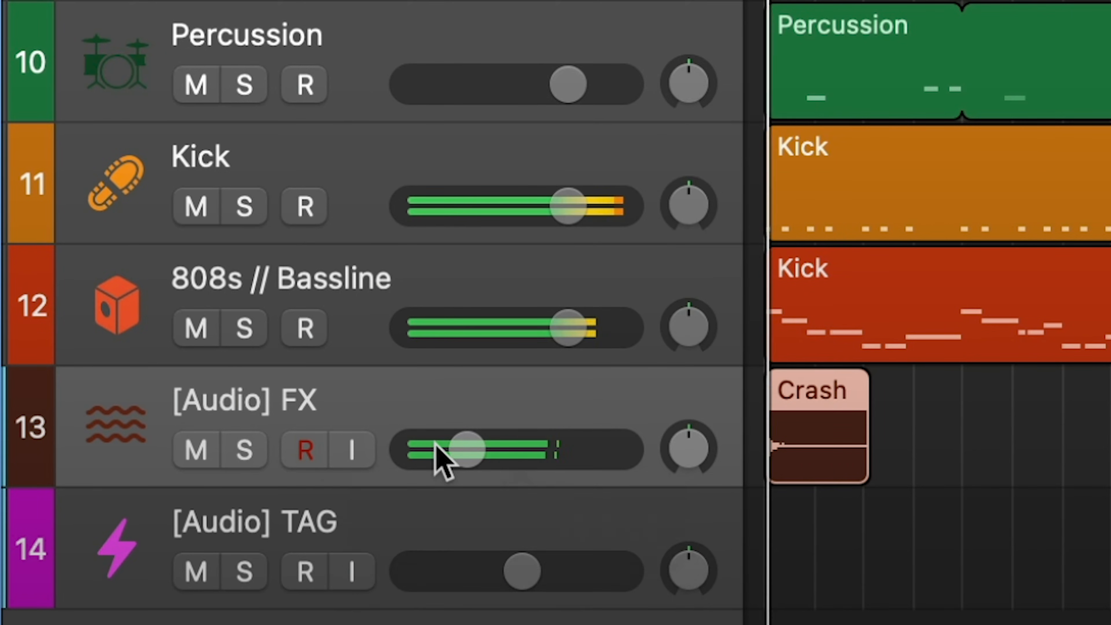
{"action": "left_click", "coordinate": [944, 435]}
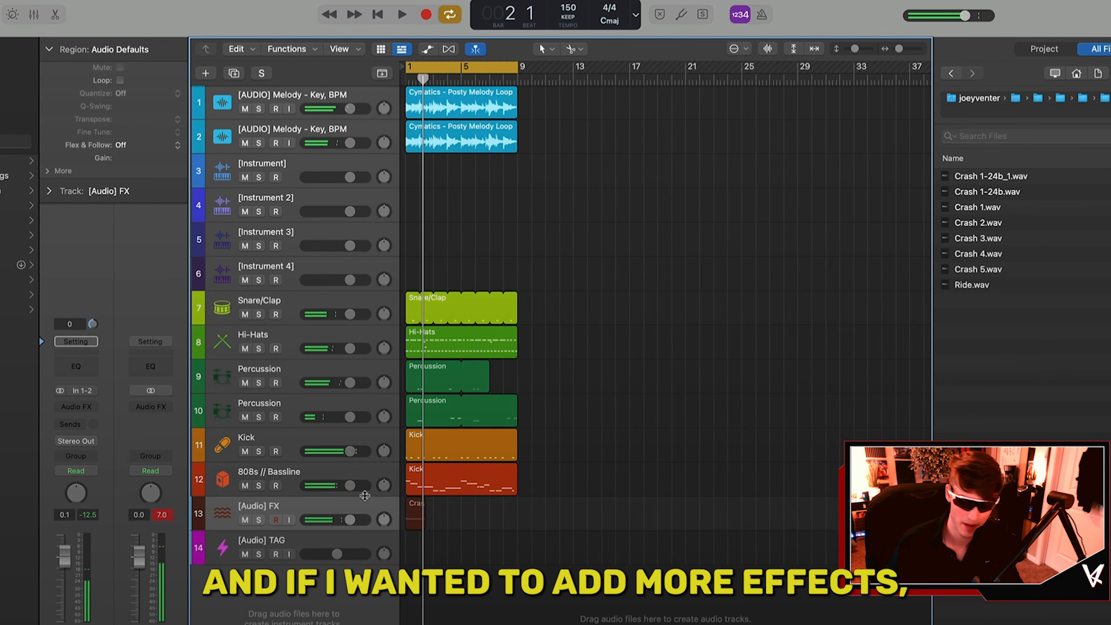
{"action": "key", "text": "super+d"}
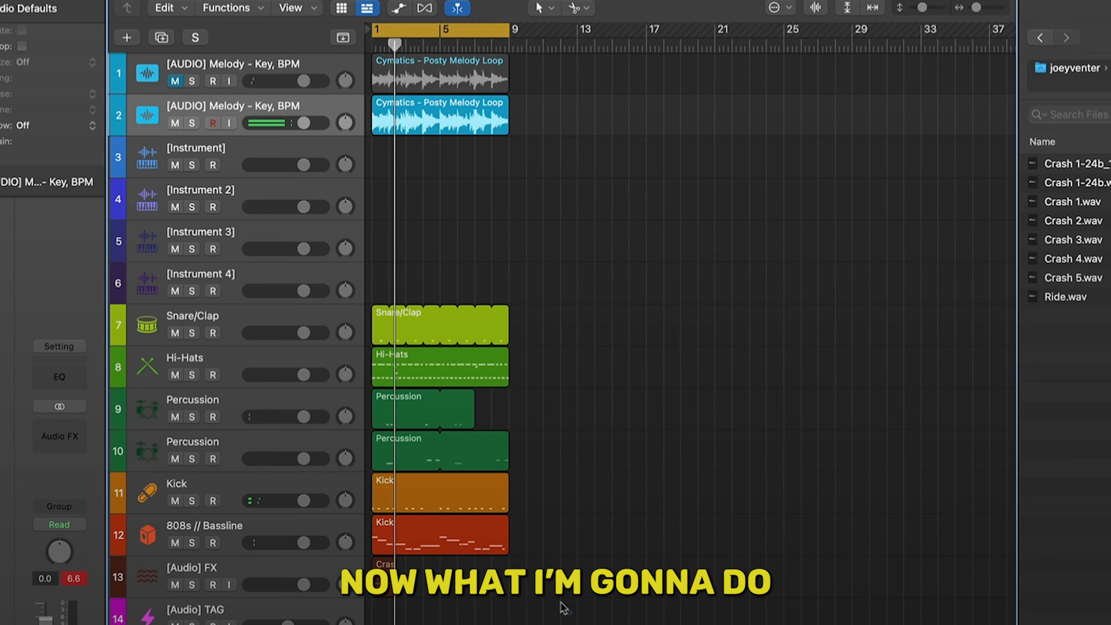
Repeat all the regions from bar 9 and extend the cycle range to bar 17
{"action": "left_click_drag", "start_coordinate": [571, 614], "coordinate": [366, 62]}
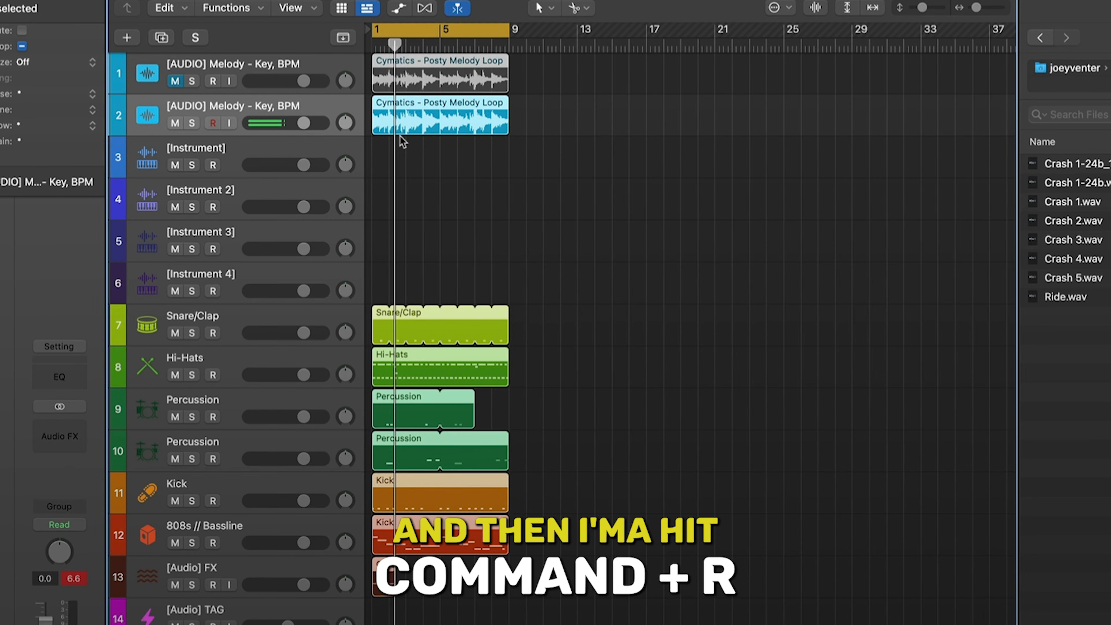
{"action": "key", "text": "super+r"}
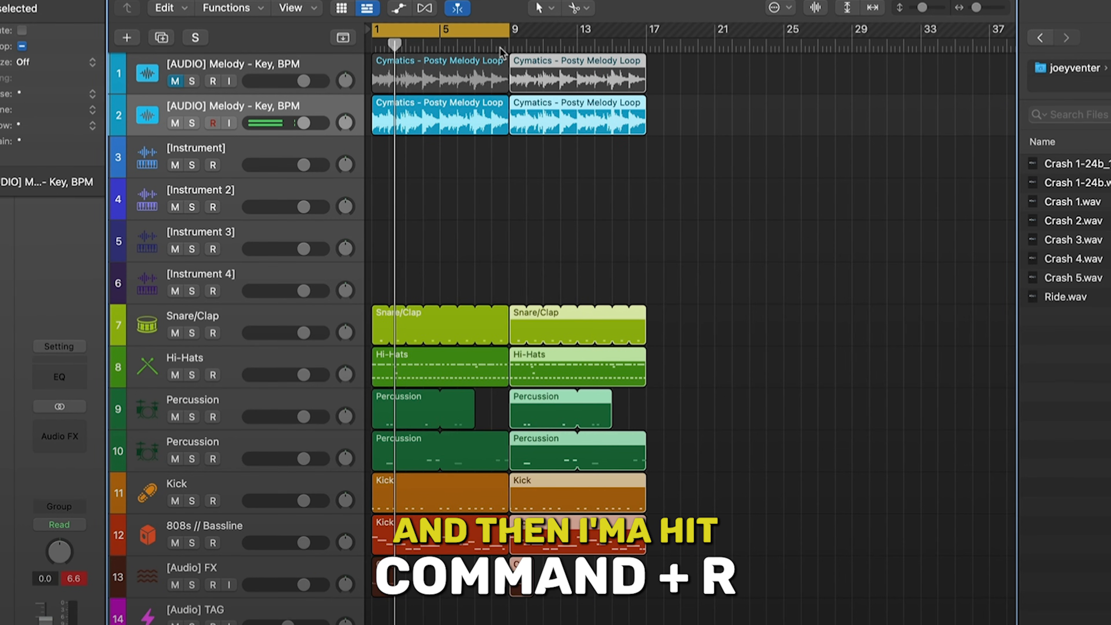
{"action": "left_click_drag", "start_coordinate": [507, 29], "coordinate": [647, 30]}
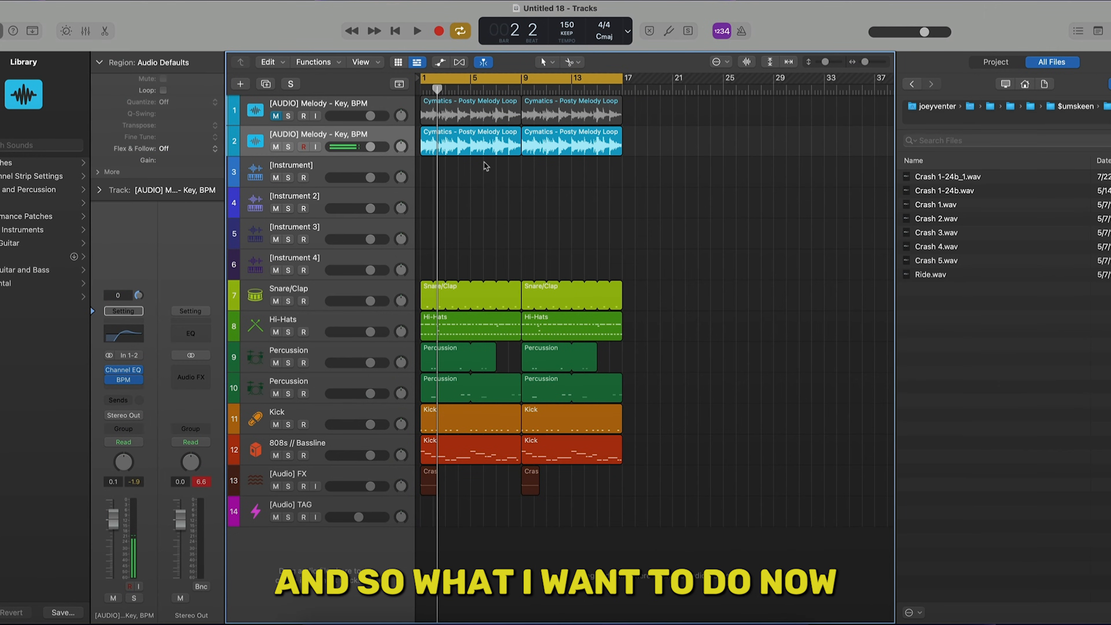
Delete the lower melody's first region and the higher melody's second region so the two melodies alternate
{"action": "left_click", "coordinate": [476, 147]}
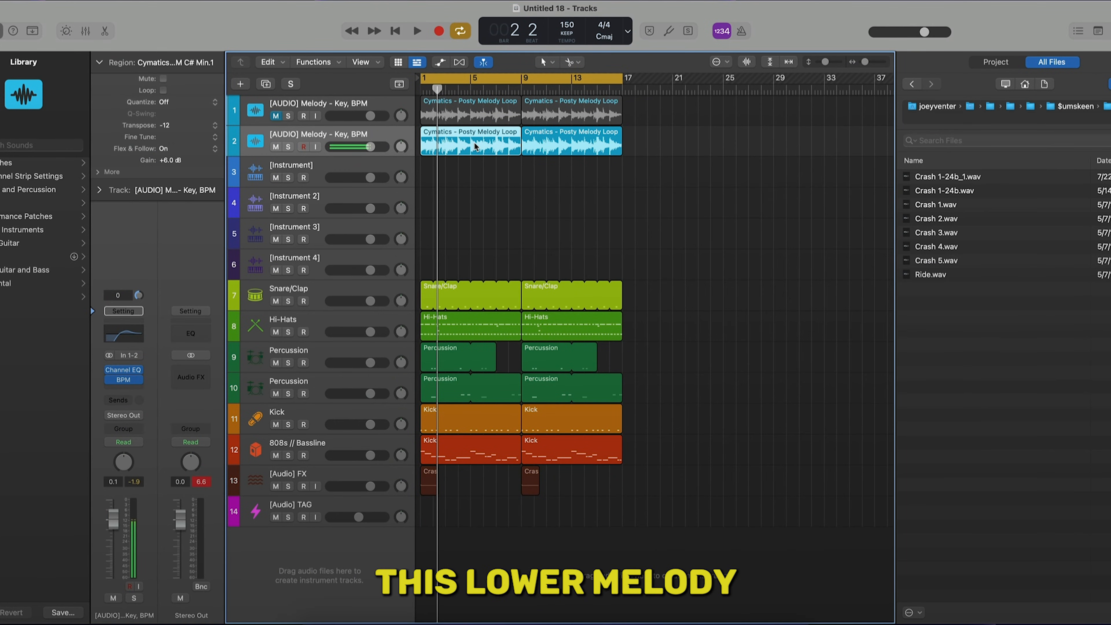
{"action": "key", "text": "Delete"}
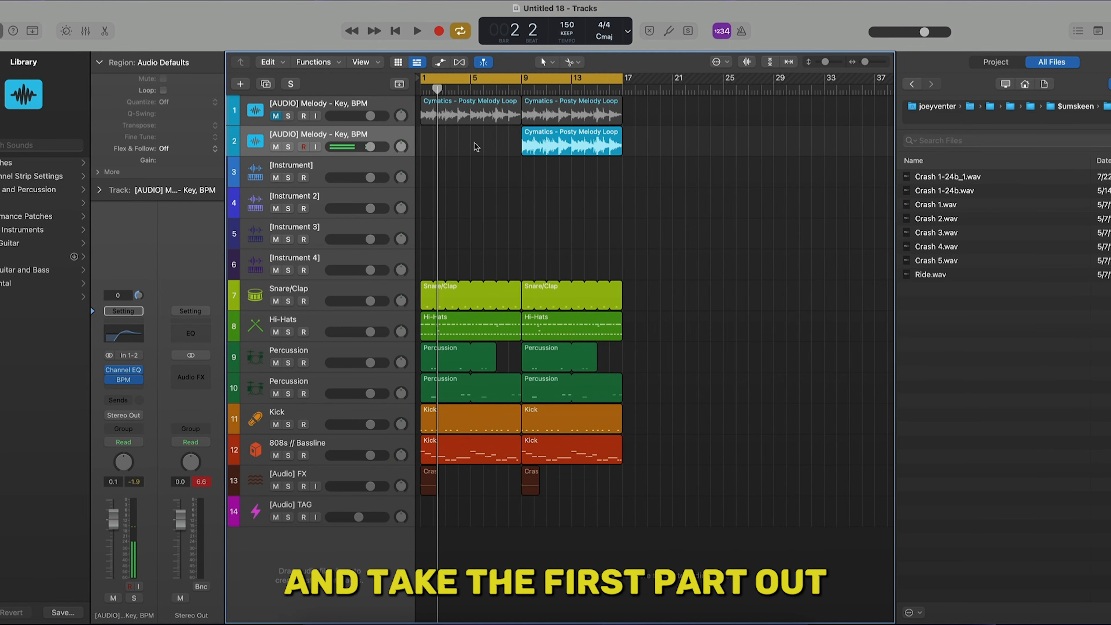
{"action": "left_click", "coordinate": [558, 115]}
{"action": "key", "text": "Delete"}
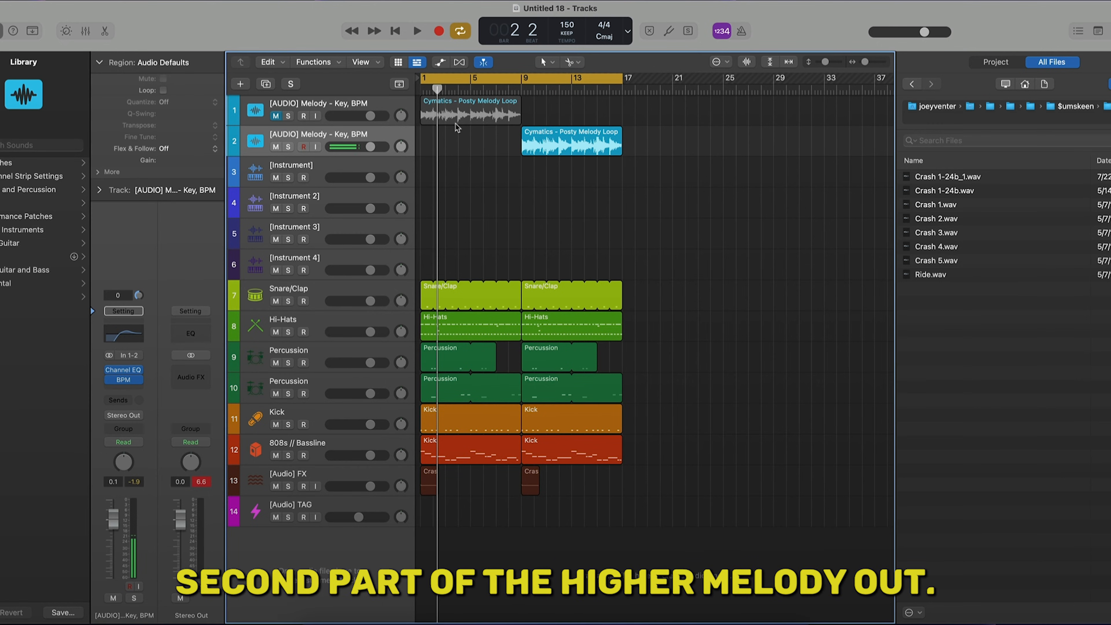
Unmute the original melody track, listen to the arrangement, and select that track
{"action": "left_click", "coordinate": [274, 117]}
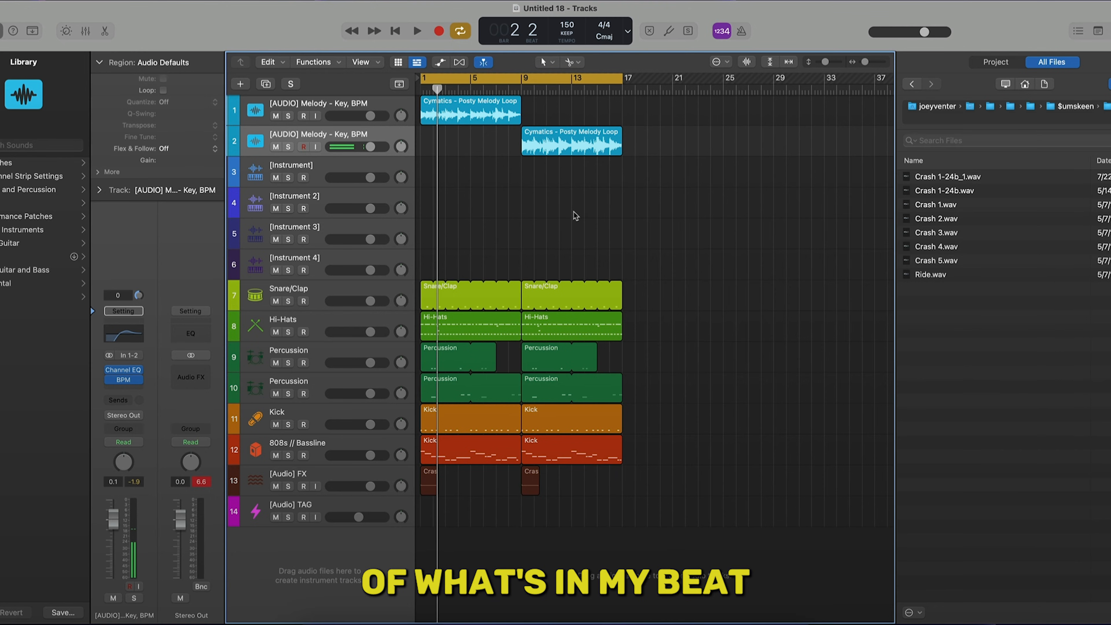
{"action": "key", "text": "space"}
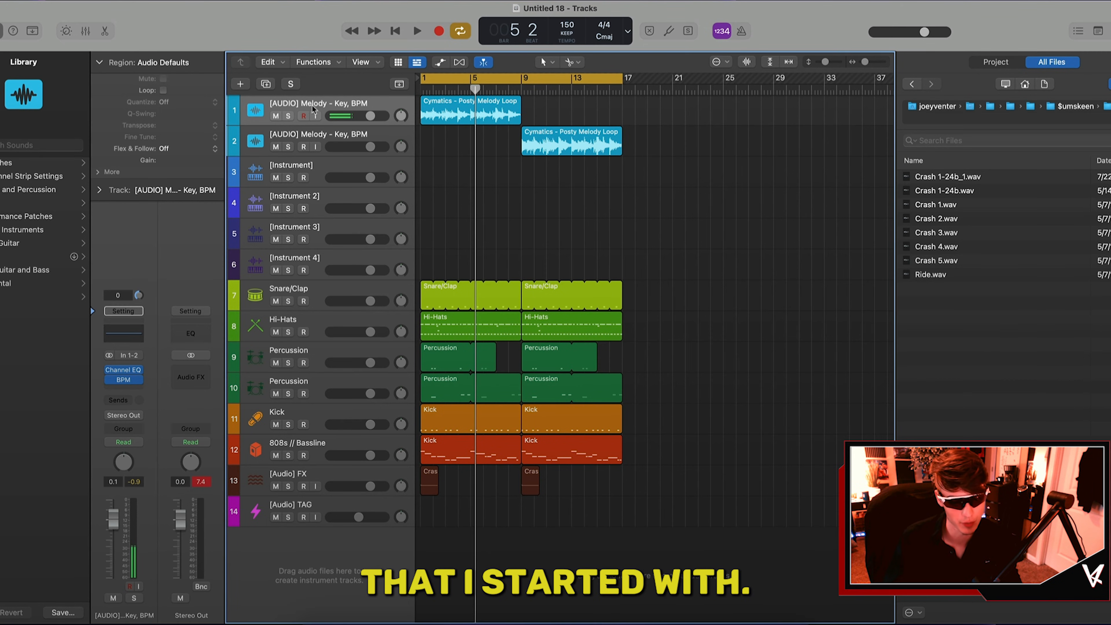
{"action": "left_click", "coordinate": [328, 103]}
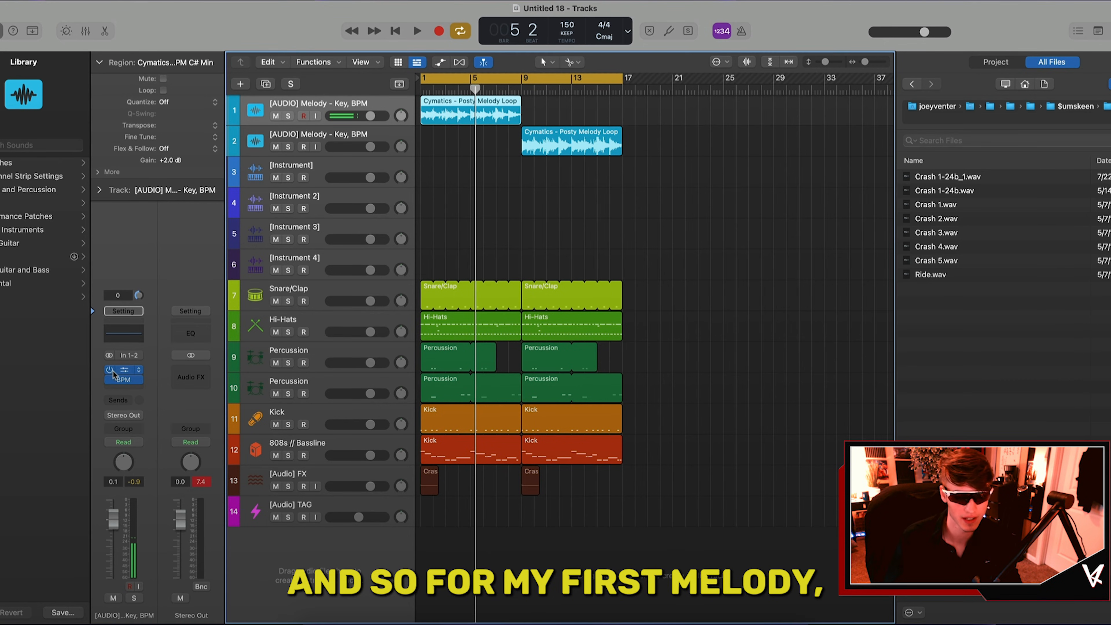
Open the first melody track's Channel EQ and play the track soloed
{"action": "left_click", "coordinate": [122, 373]}
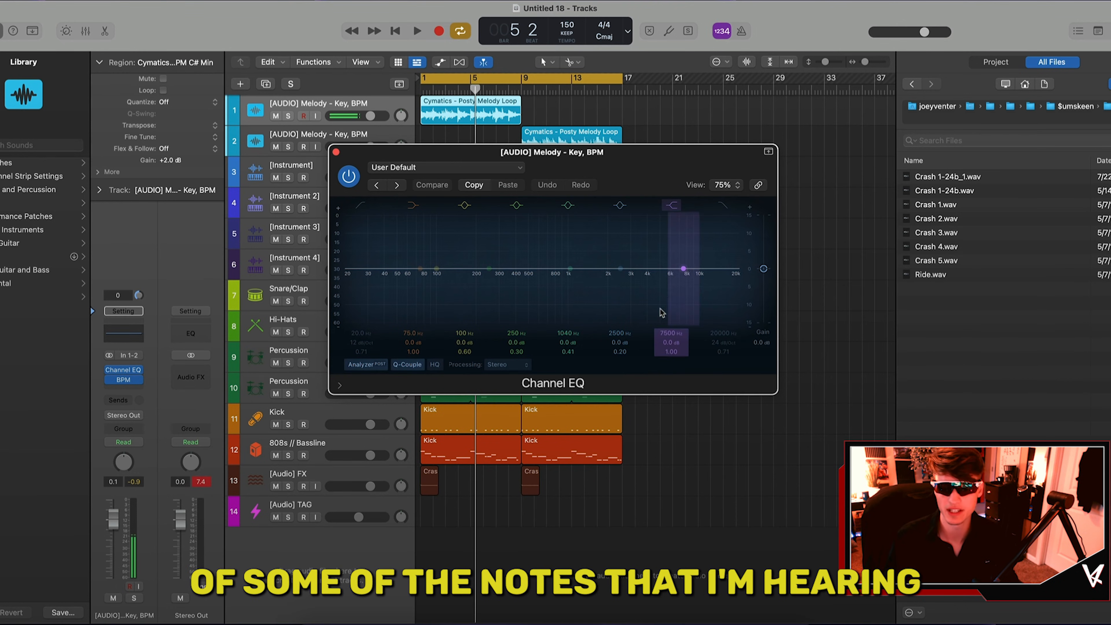
{"action": "left_click", "coordinate": [287, 115]}
{"action": "left_click_drag", "start_coordinate": [656, 152], "coordinate": [718, 200]}
{"action": "key", "text": "space"}
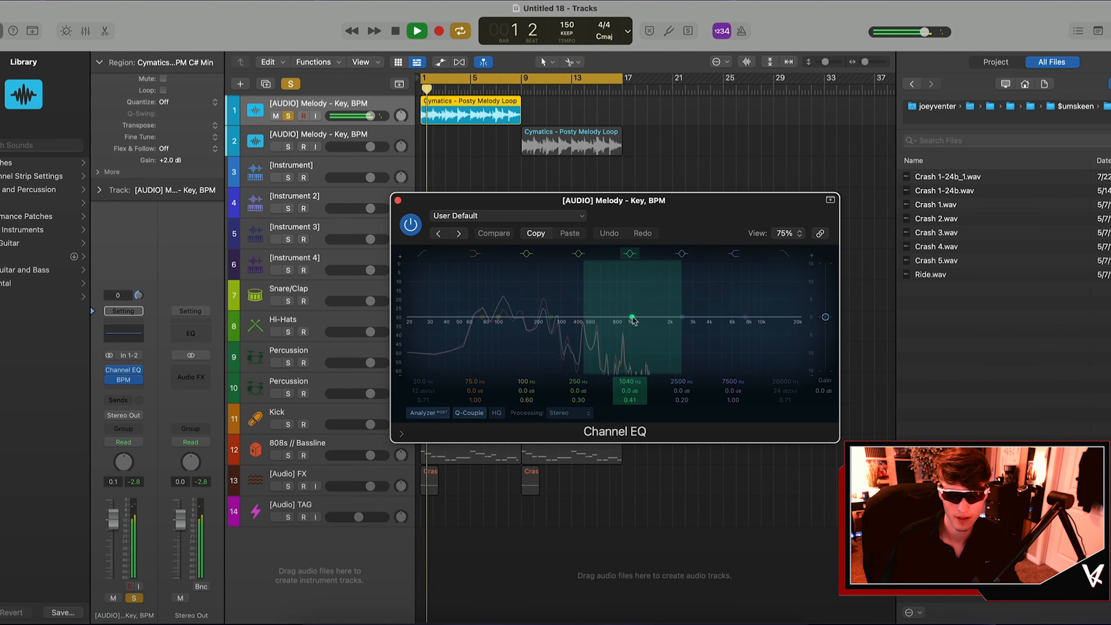
{"action": "key", "text": "space"}
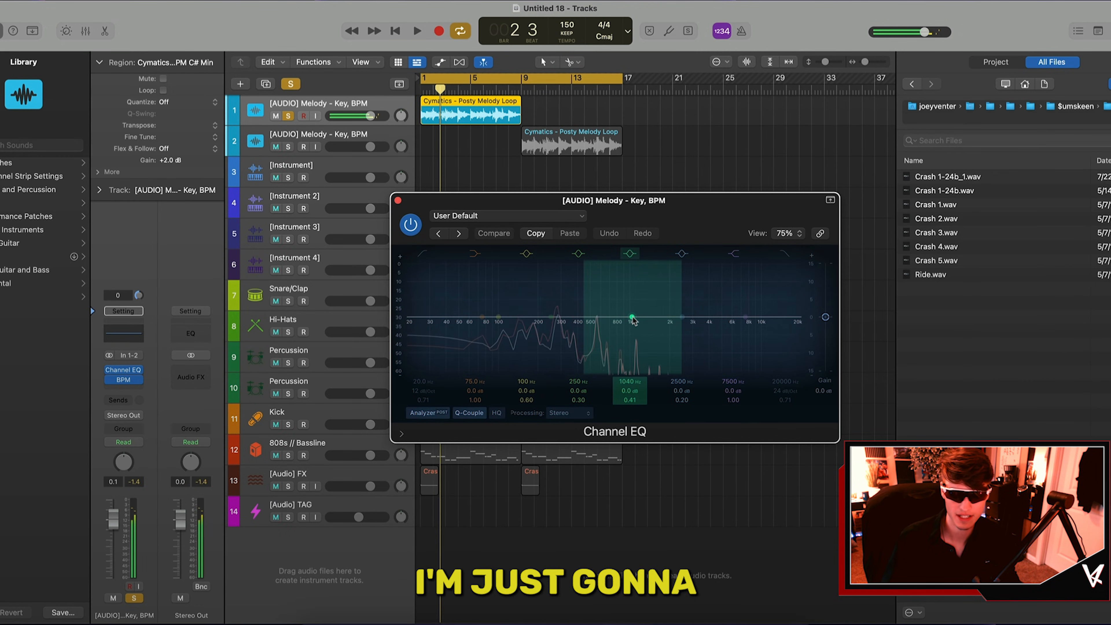
Boost a narrow EQ band at about 2460 Hz with Q 1.70, and cut a narrow low band at about 91 Hz during playback
{"action": "left_click_drag", "start_coordinate": [632, 318], "coordinate": [633, 298]}
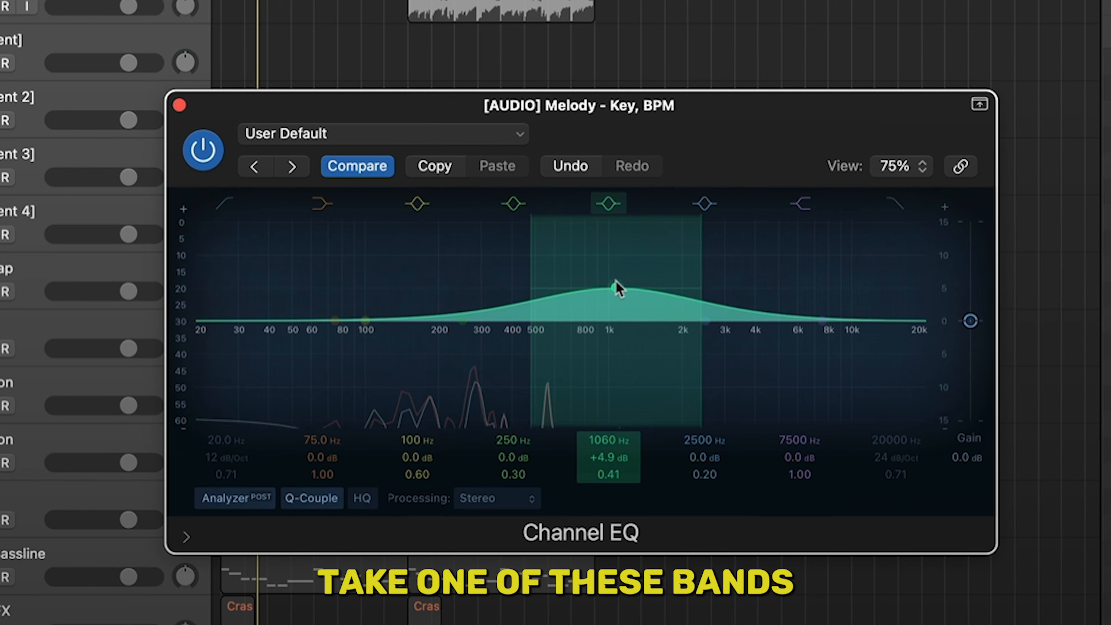
{"action": "scroll", "coordinate": [615, 286], "scroll_direction": "down", "scroll_amount": 6}
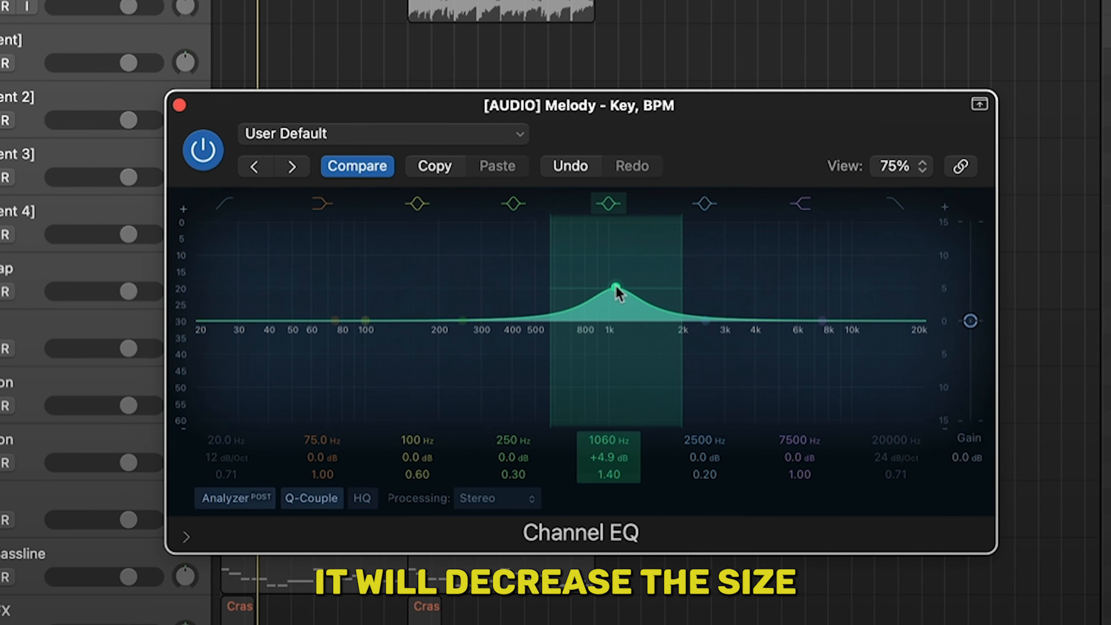
{"action": "scroll", "coordinate": [617, 291], "scroll_direction": "down", "scroll_amount": 2}
{"action": "left_click_drag", "start_coordinate": [616, 288], "coordinate": [646, 292]}
{"action": "key", "text": "space"}
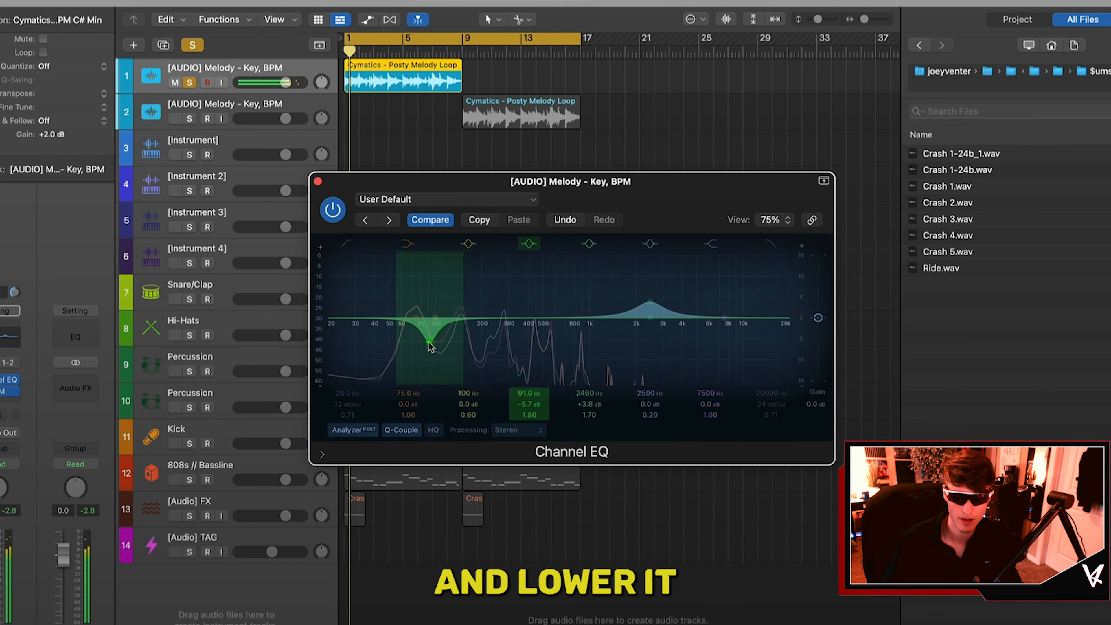
{"action": "left_click_drag", "start_coordinate": [432, 335], "coordinate": [431, 349]}
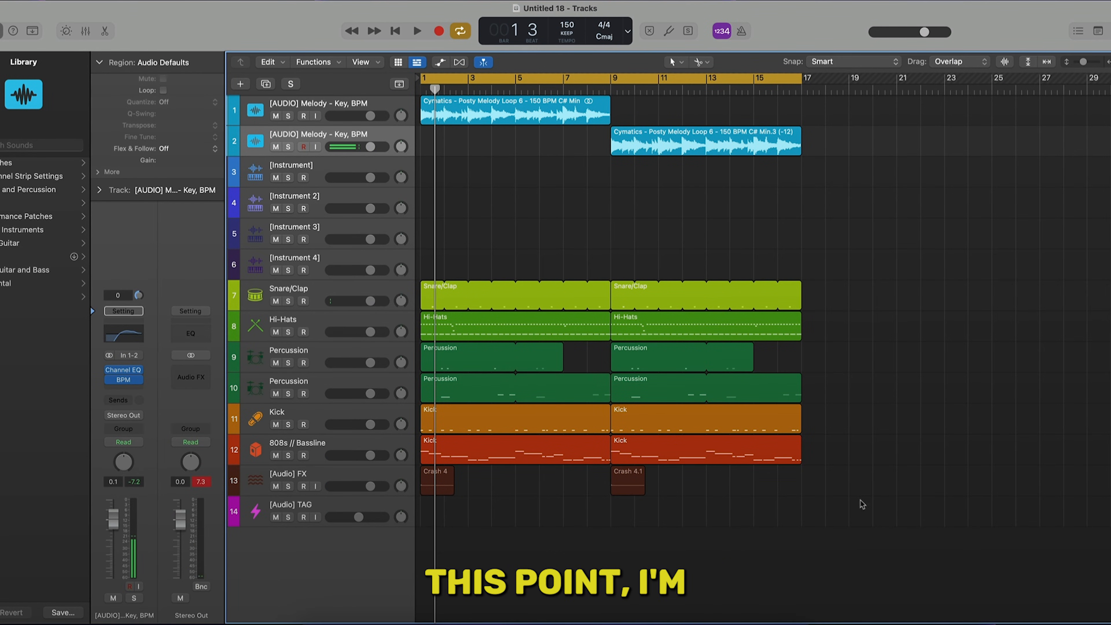
Repeat all the regions twice so the arrangement runs to bar 65, and extend the cycle range to bar 65
{"action": "left_click_drag", "start_coordinate": [860, 503], "coordinate": [407, 105]}
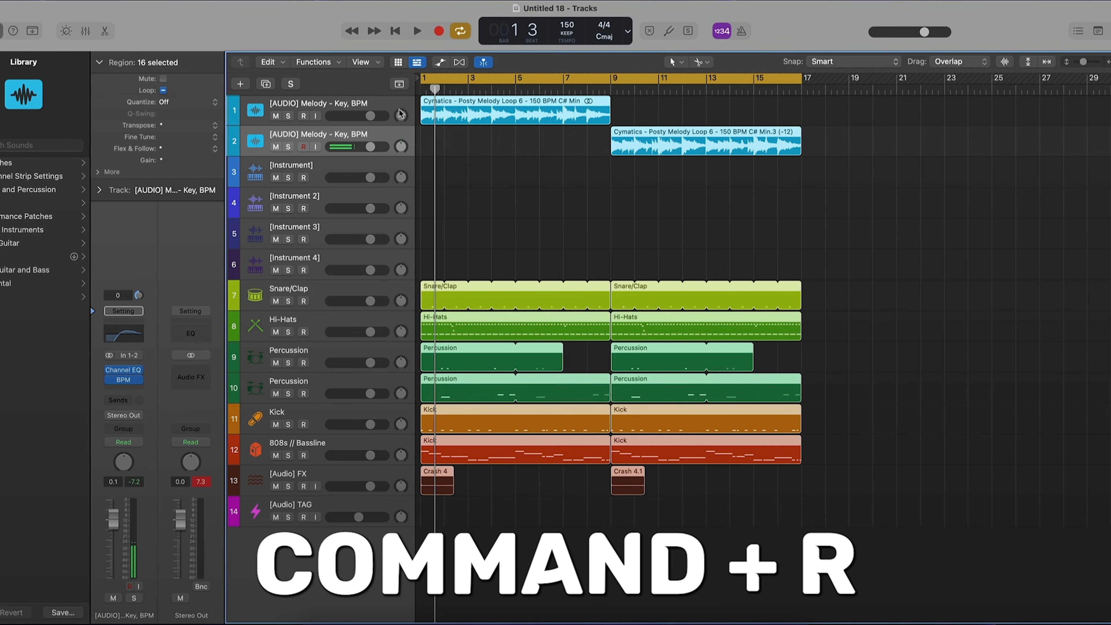
{"action": "key", "text": "super+r"}
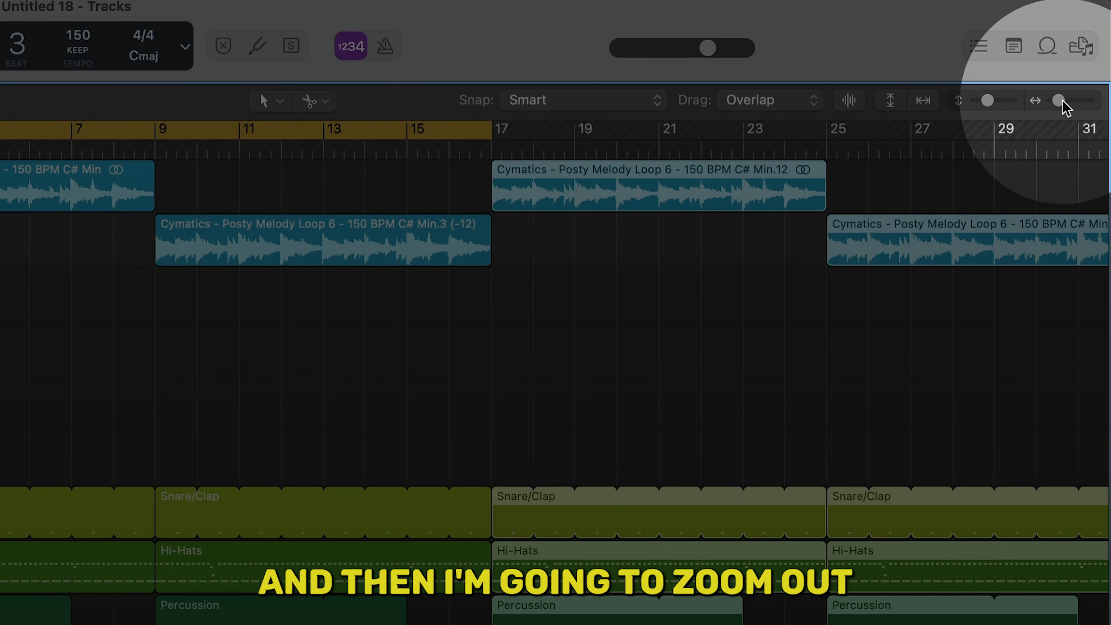
{"action": "left_click_drag", "start_coordinate": [1110, 62], "coordinate": [1108, 62]}
{"action": "left_click_drag", "start_coordinate": [1058, 105], "coordinate": [1052, 106]}
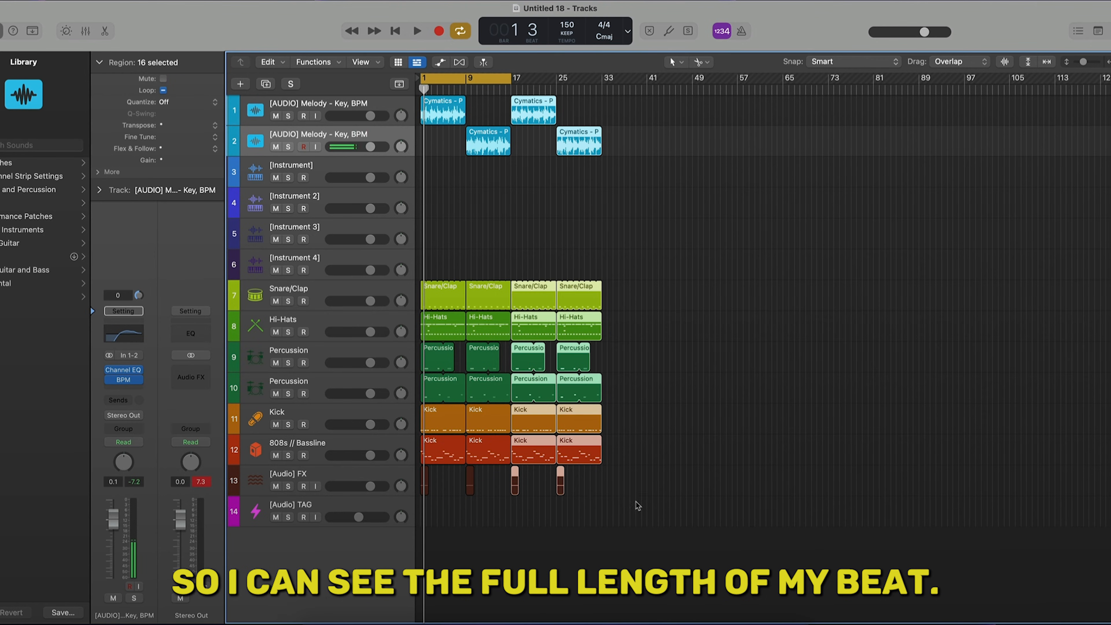
{"action": "left_click_drag", "start_coordinate": [637, 505], "coordinate": [405, 120]}
{"action": "key", "text": "super+r"}
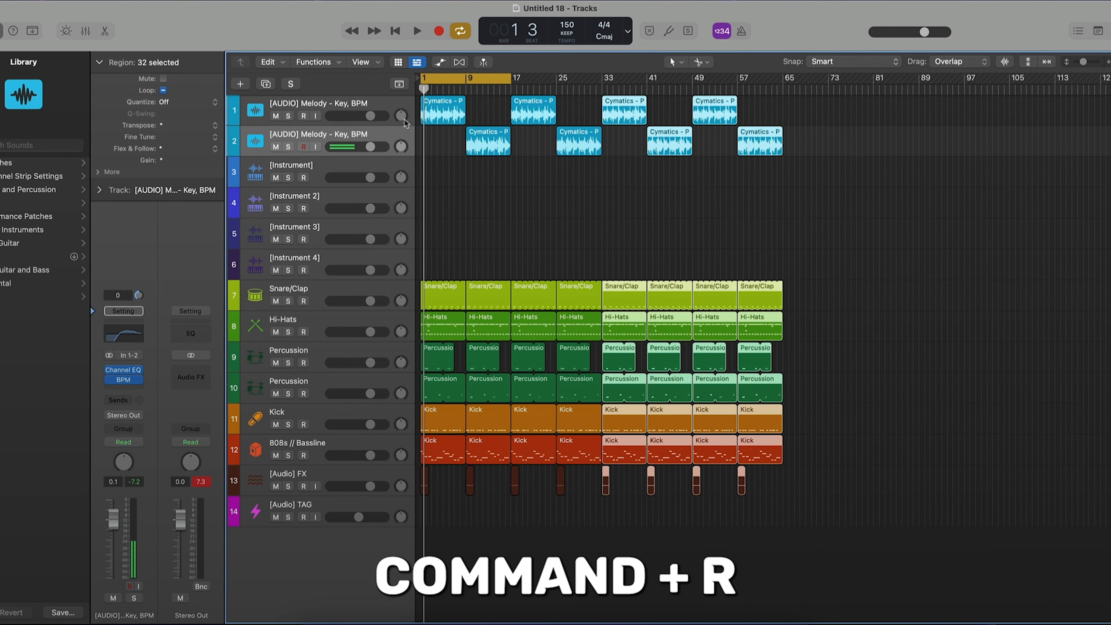
{"action": "left_click", "coordinate": [618, 213]}
{"action": "left_click_drag", "start_coordinate": [510, 78], "coordinate": [782, 79]}
Delete the snare, hi-hat, percussion, kick and bassline regions in bars 1 to 8, then play the intro
{"action": "left_click_drag", "start_coordinate": [458, 269], "coordinate": [433, 484]}
{"action": "key", "text": "Delete"}
{"action": "key", "text": "space"}
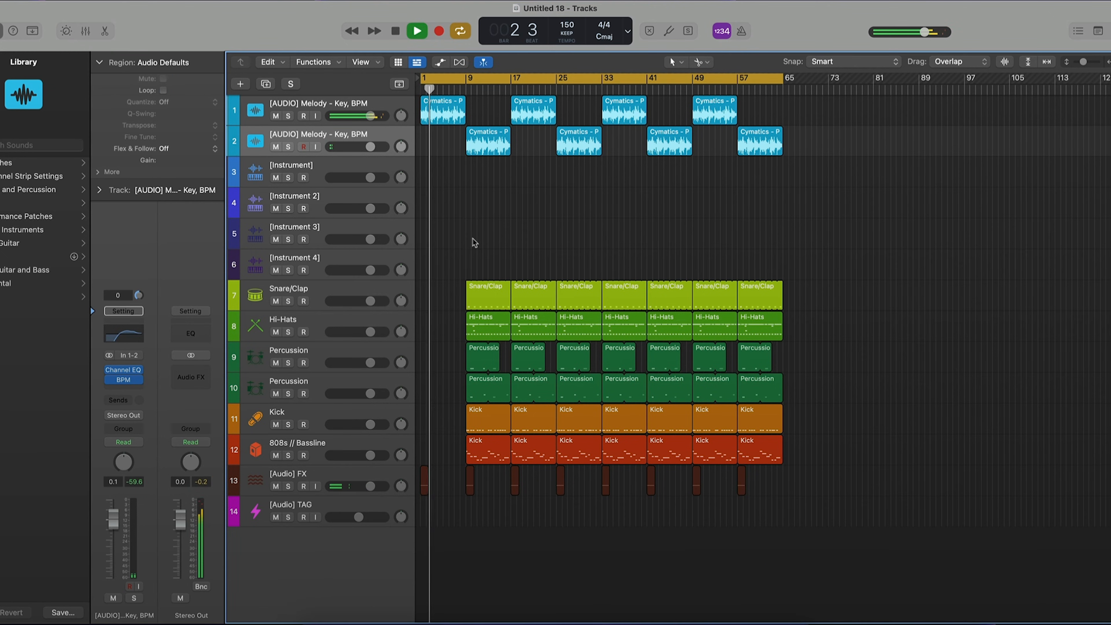
{"action": "key", "text": "super+Right"}
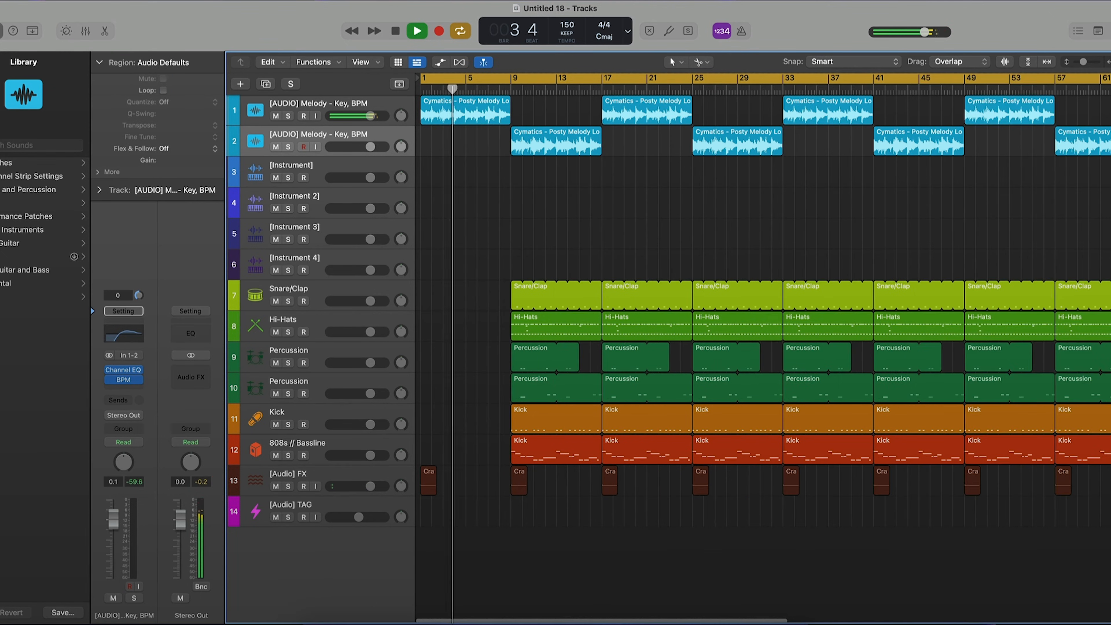
{"action": "key", "text": "space"}
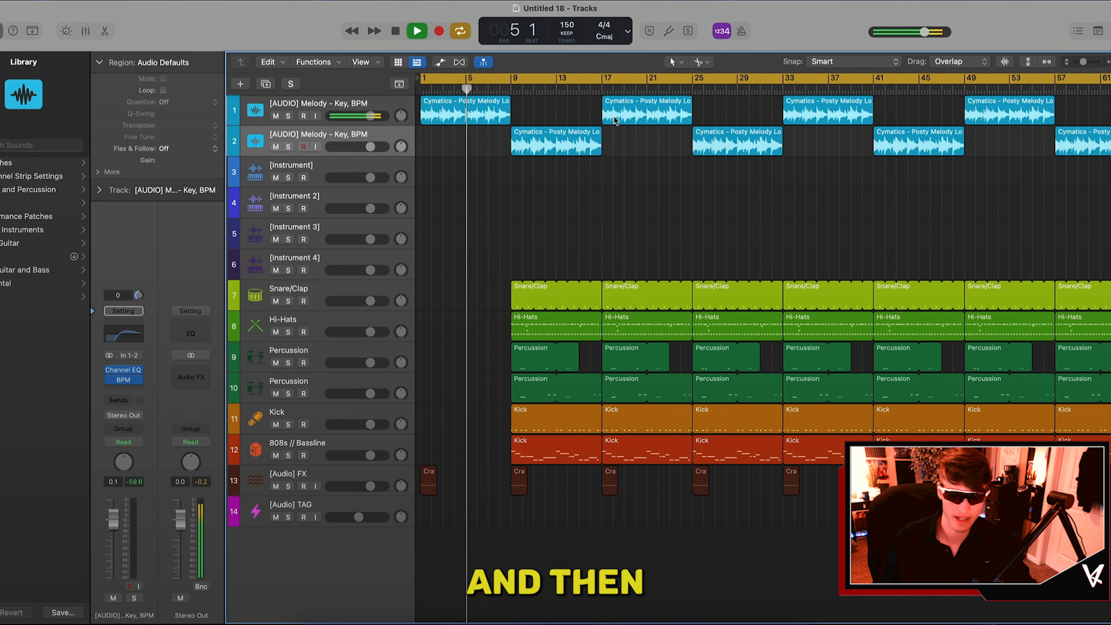
Swap the melody regions so the higher one starts at bar 9 and the lower at bar 17, and rename the bassline regions 808s
{"action": "left_click_drag", "start_coordinate": [626, 120], "coordinate": [644, 139]}
{"action": "left_click", "coordinate": [733, 143]}
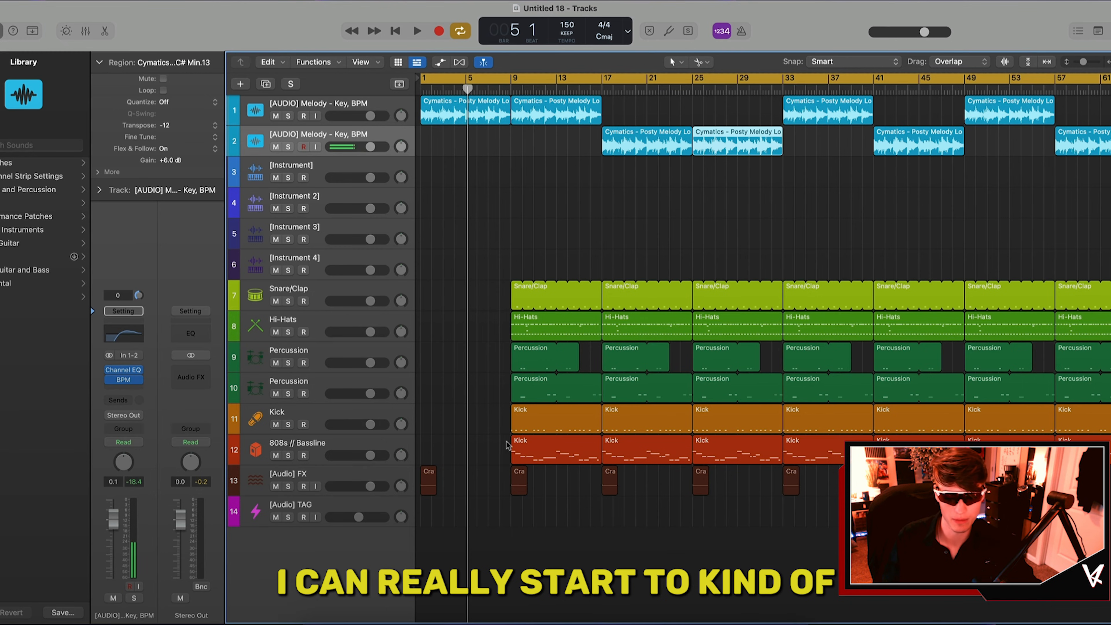
{"action": "left_click", "coordinate": [512, 448]}
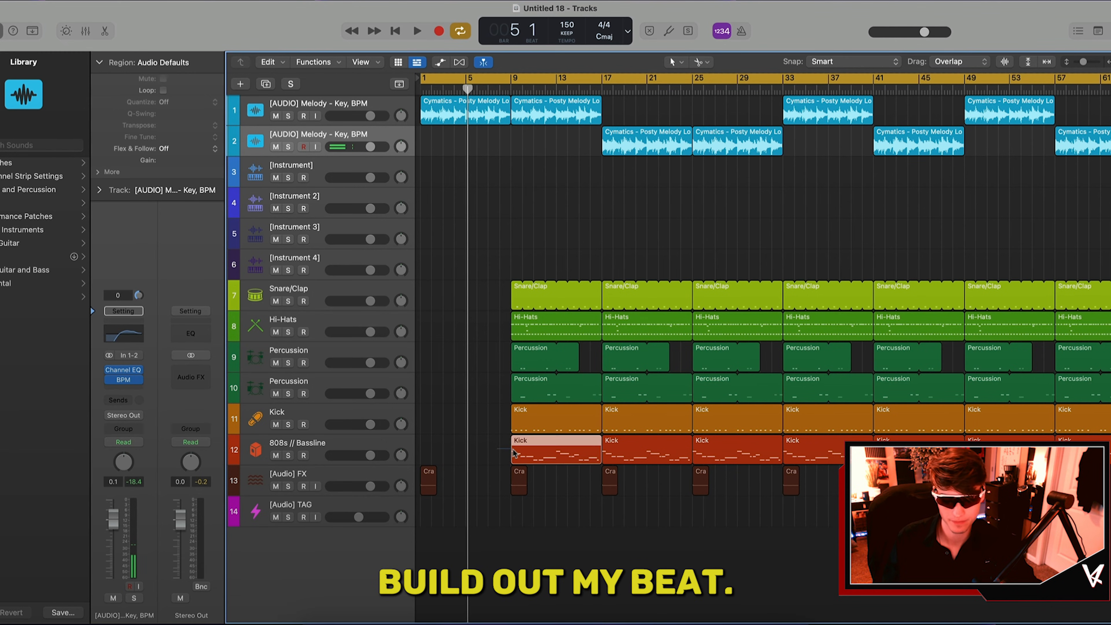
{"action": "key", "text": "Delete"}
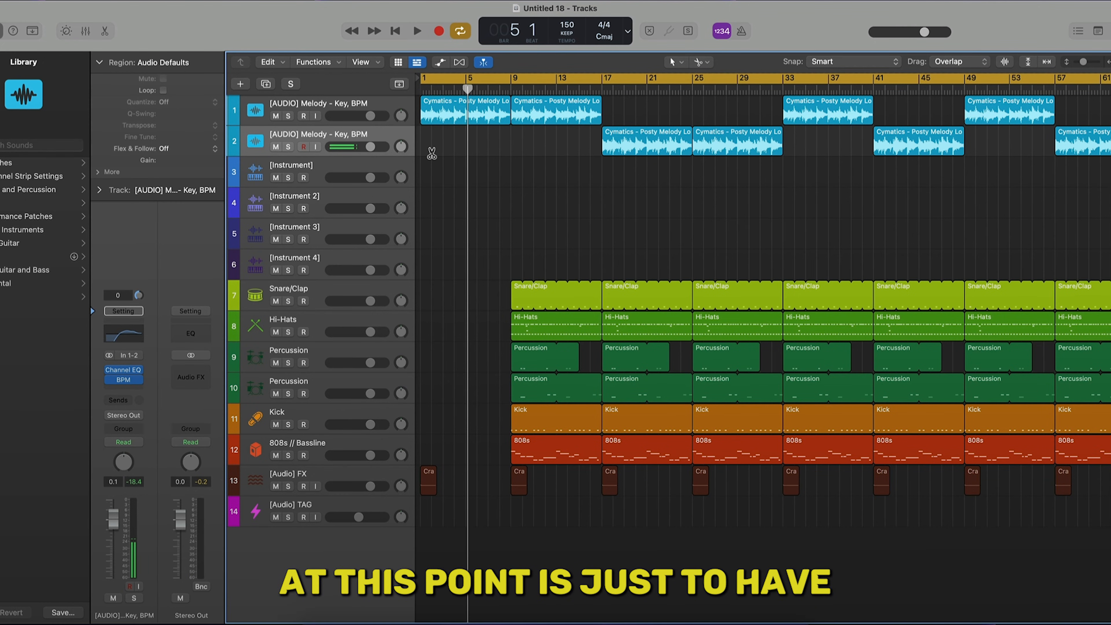
Duplicate the lower melody track and transfer the higher melody's bar 9 region onto the new third track
{"action": "key", "text": "super+d"}
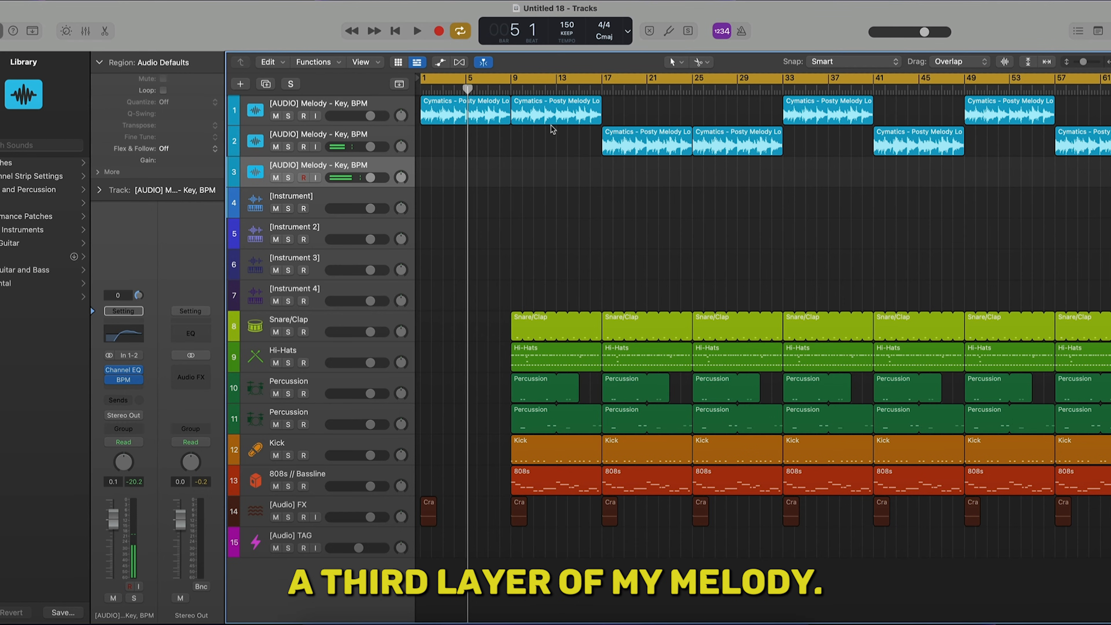
{"action": "left_click_drag", "start_coordinate": [545, 120], "coordinate": [547, 177]}
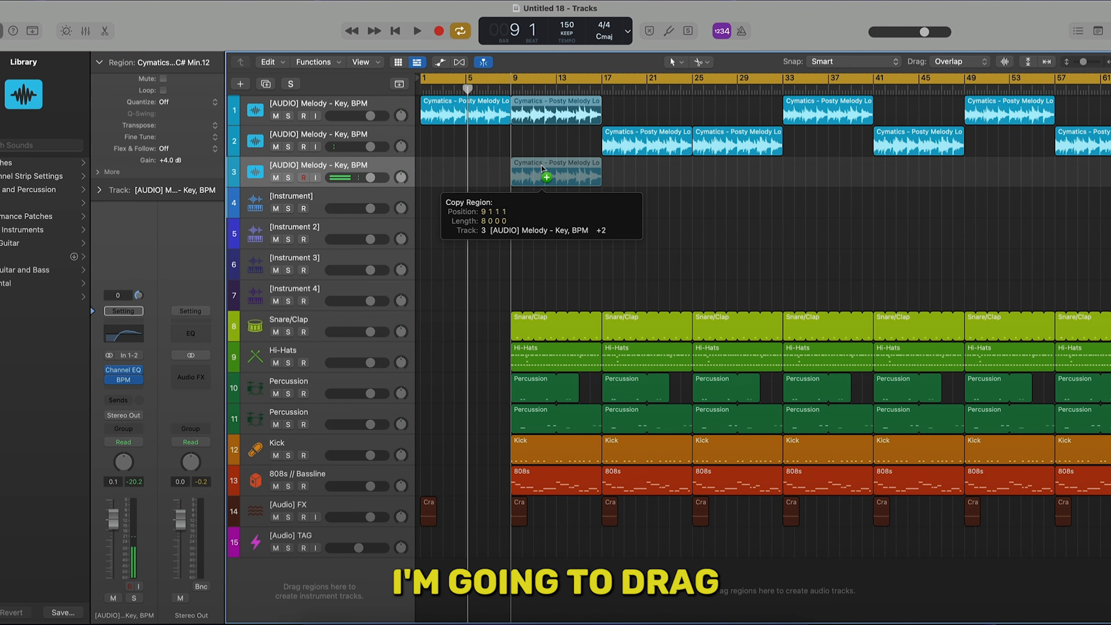
{"action": "left_click", "coordinate": [540, 121]}
{"action": "key", "text": "Delete"}
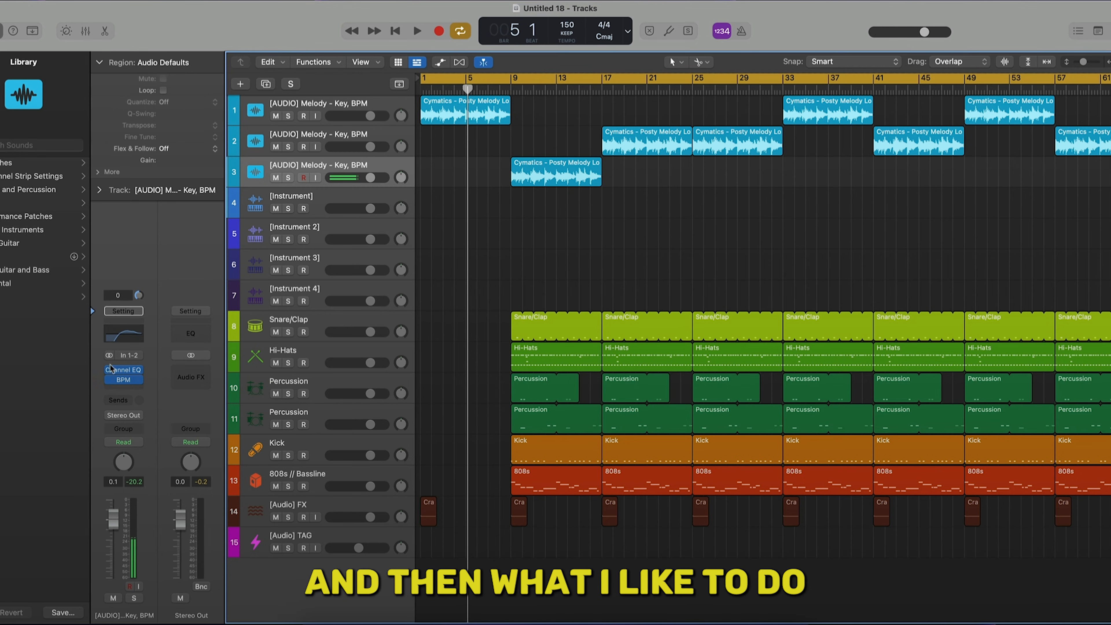
Add a stereo Space Designer reverb to the third melody track
{"action": "left_click", "coordinate": [112, 388]}
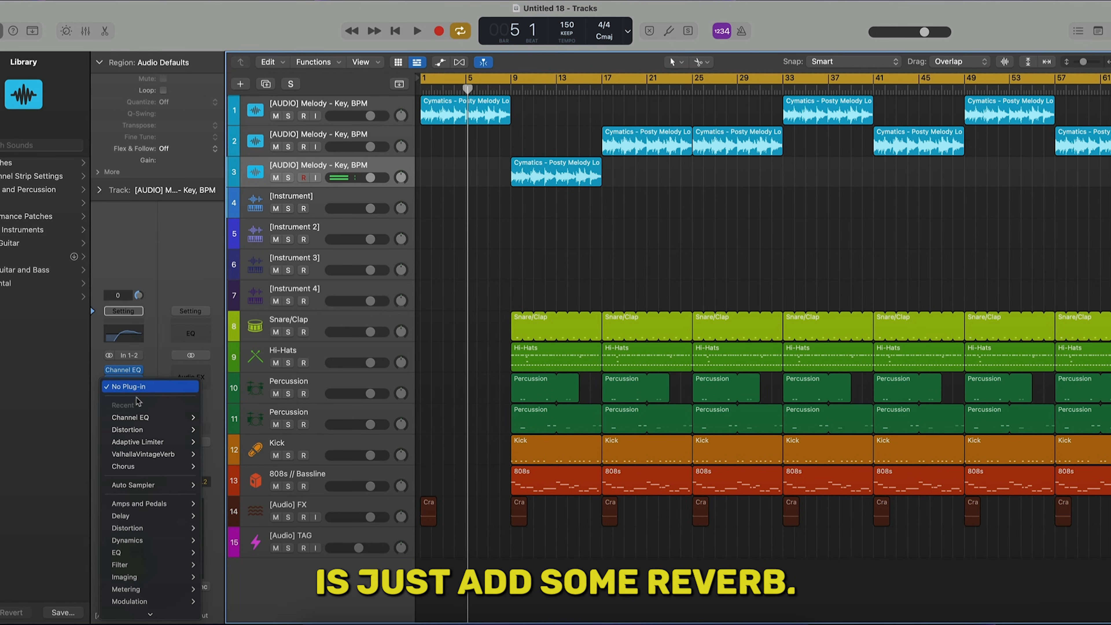
{"action": "mouse_move", "coordinate": [147, 569]}
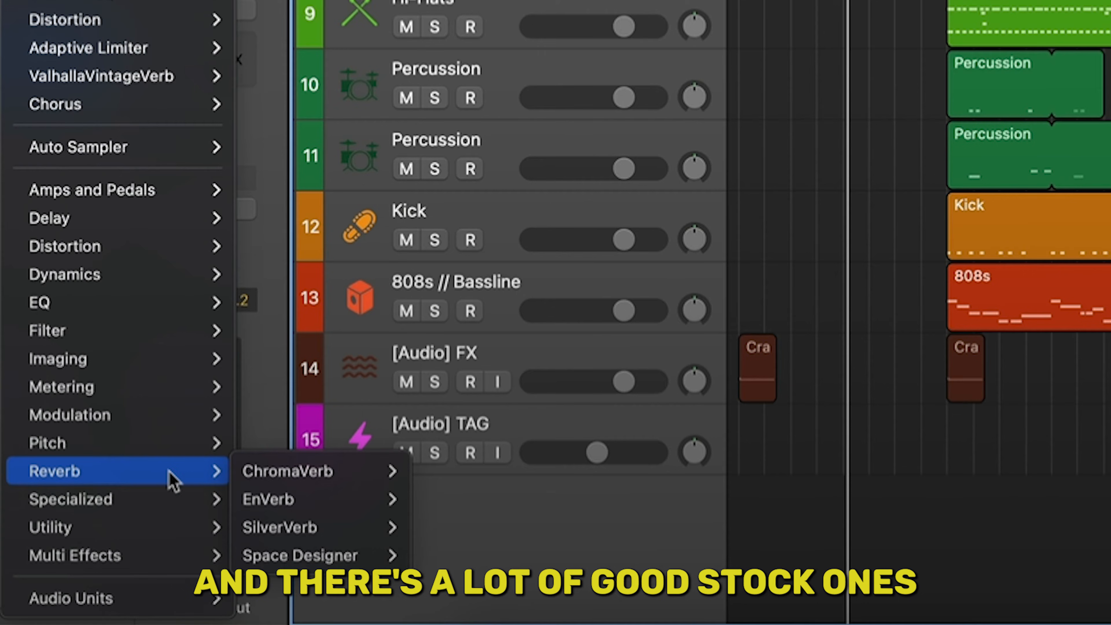
{"action": "mouse_move", "coordinate": [233, 595]}
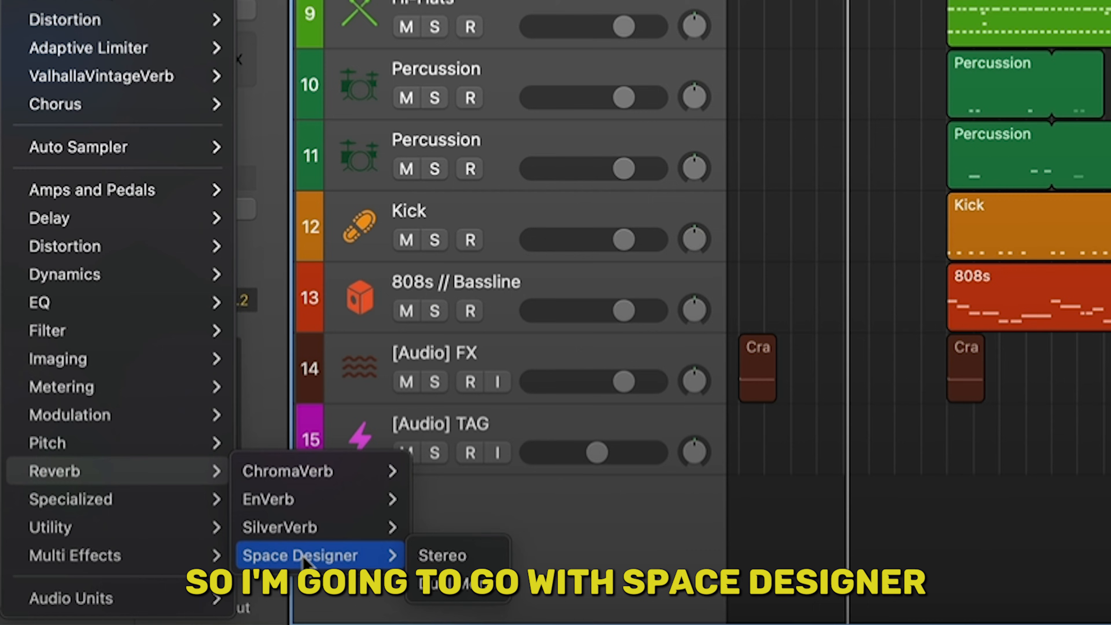
{"action": "left_click", "coordinate": [433, 556]}
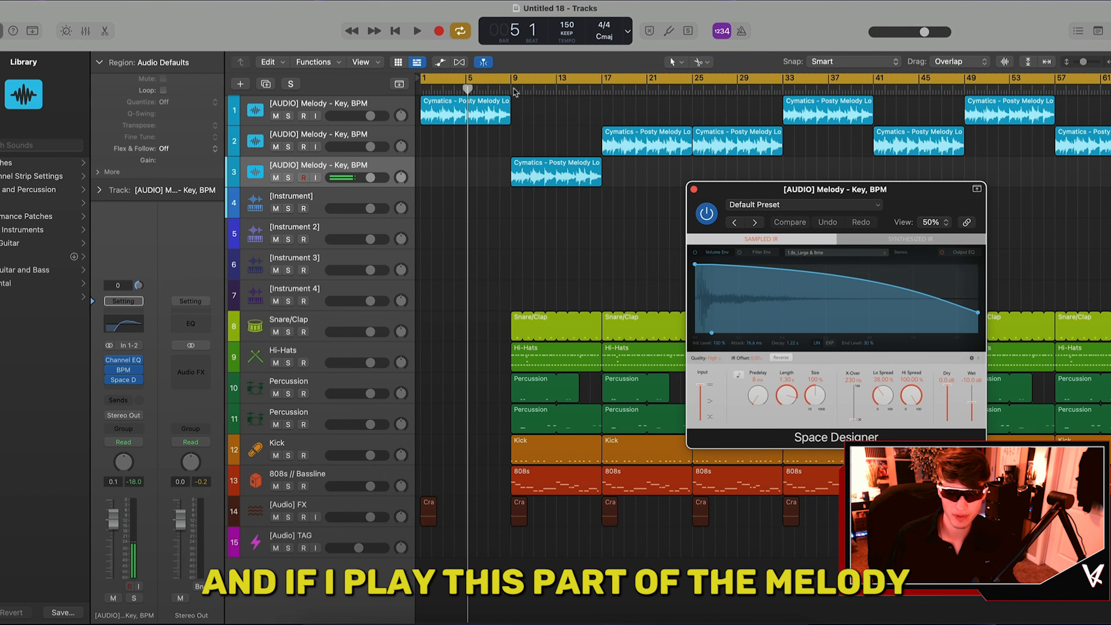
Set the cycle range to bars 9 to 17 and play the third melody track soloed with the reverb
{"action": "left_click", "coordinate": [513, 82]}
{"action": "left_click_drag", "start_coordinate": [513, 83], "coordinate": [601, 83]}
{"action": "left_click", "coordinate": [288, 177]}
{"action": "key", "text": "space"}
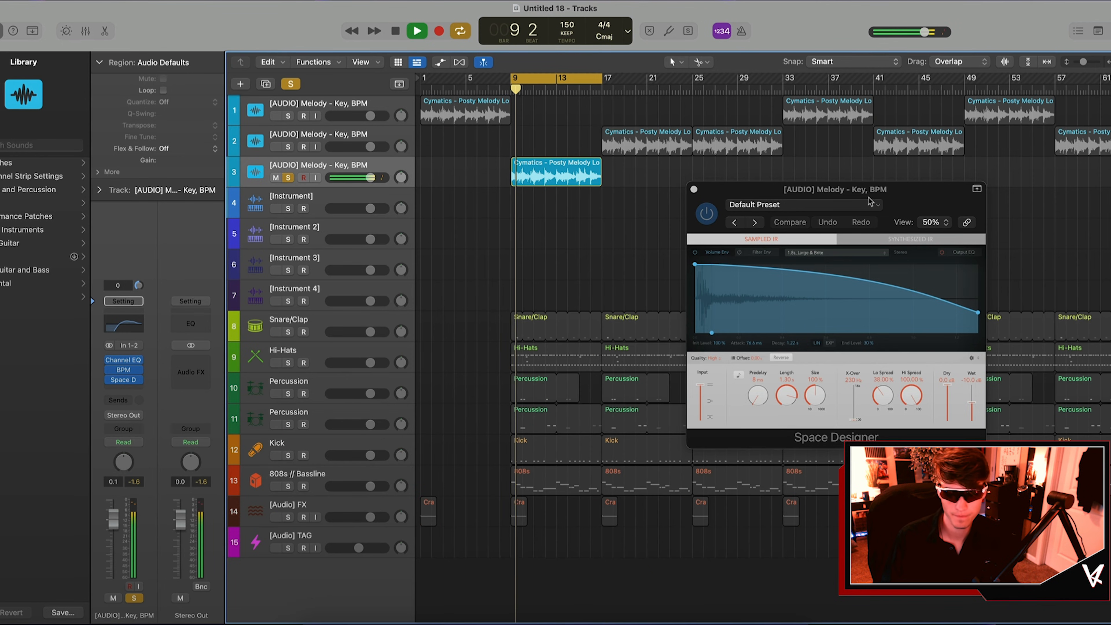
{"action": "left_click_drag", "start_coordinate": [869, 191], "coordinate": [855, 228]}
{"action": "left_click", "coordinate": [826, 243]}
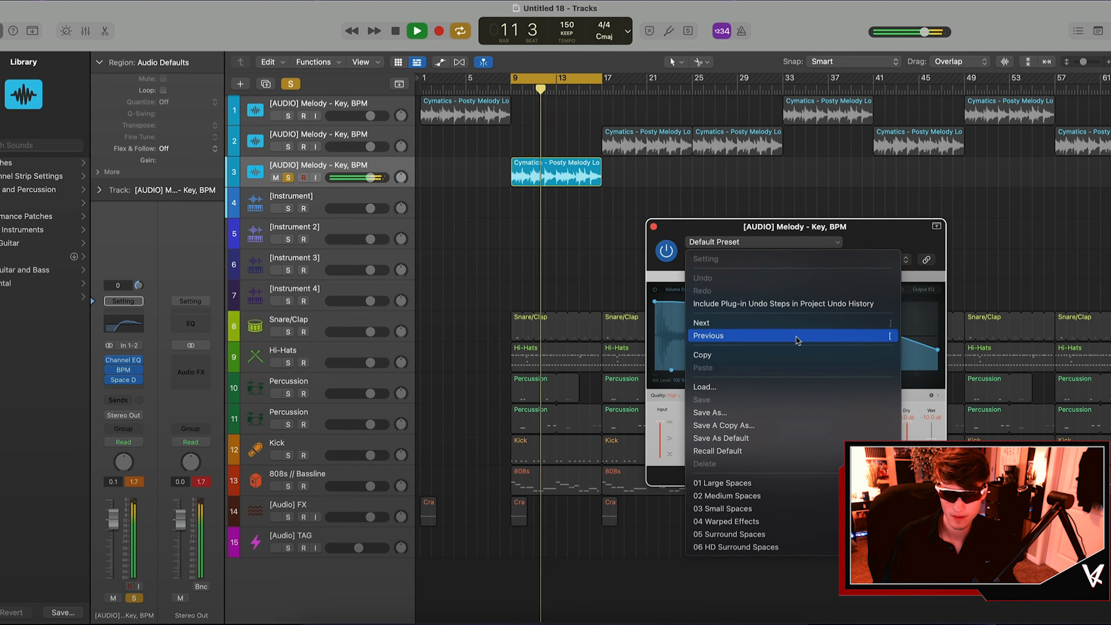
{"action": "left_click", "coordinate": [831, 240]}
{"action": "key", "text": "space"}
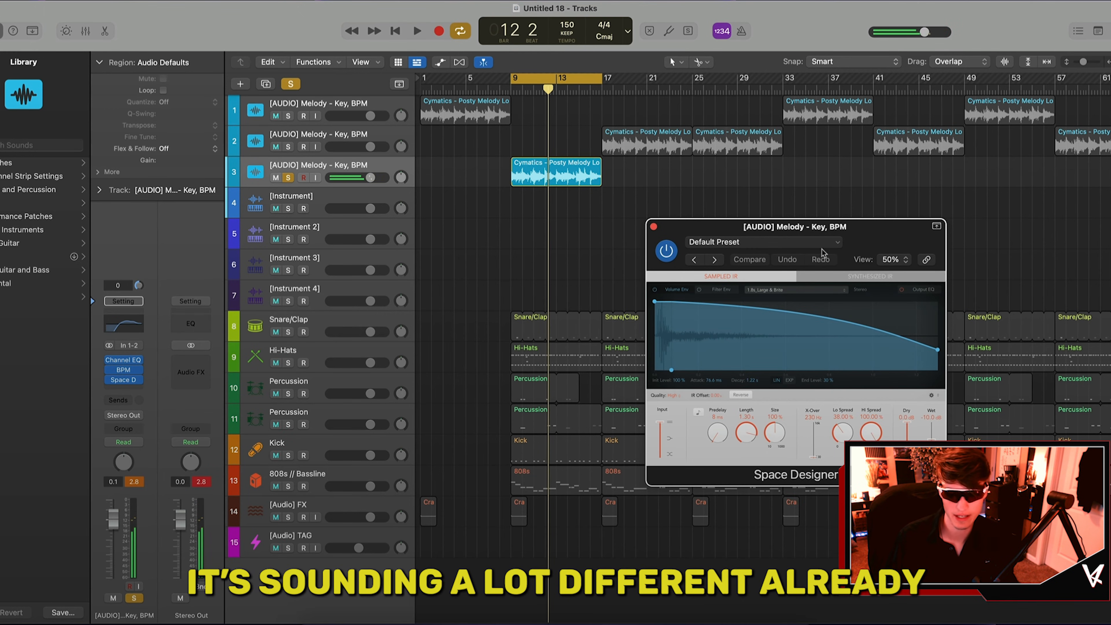
Load the 02.3s Nice Plate preset from the Large Spaces plate reverbs in Space Designer
{"action": "left_click", "coordinate": [821, 242]}
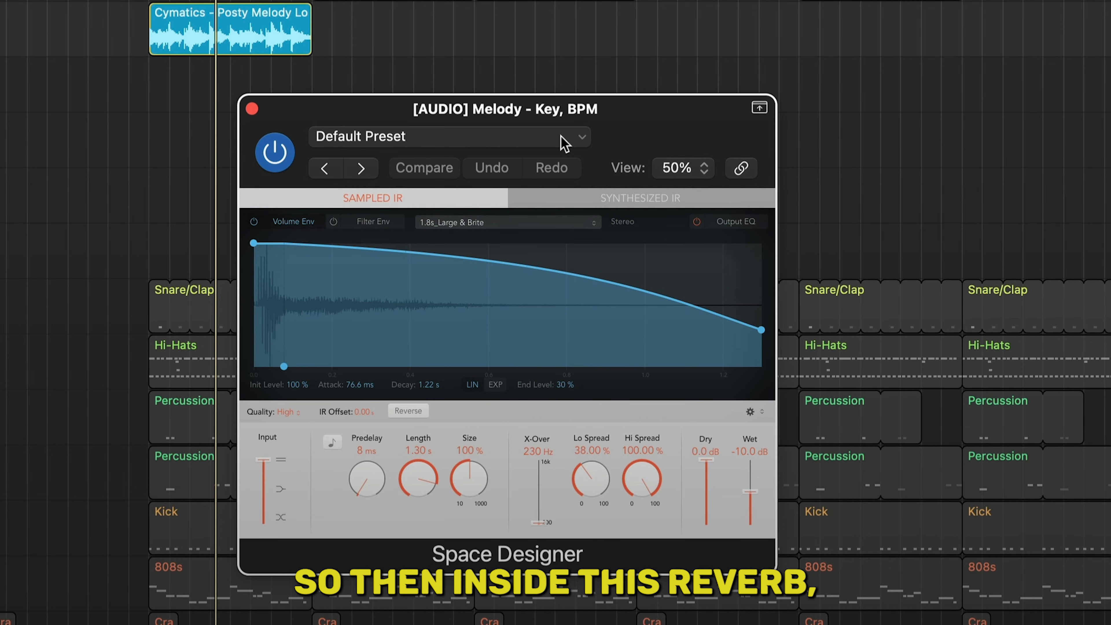
{"action": "left_click", "coordinate": [564, 142]}
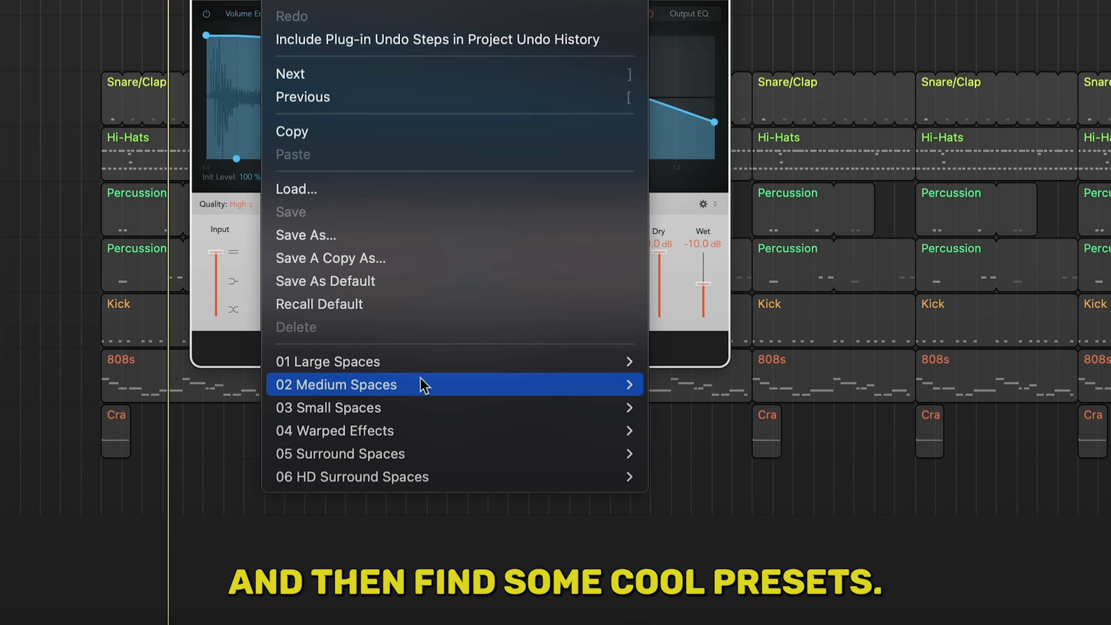
{"action": "mouse_move", "coordinate": [420, 371]}
{"action": "mouse_move", "coordinate": [404, 409]}
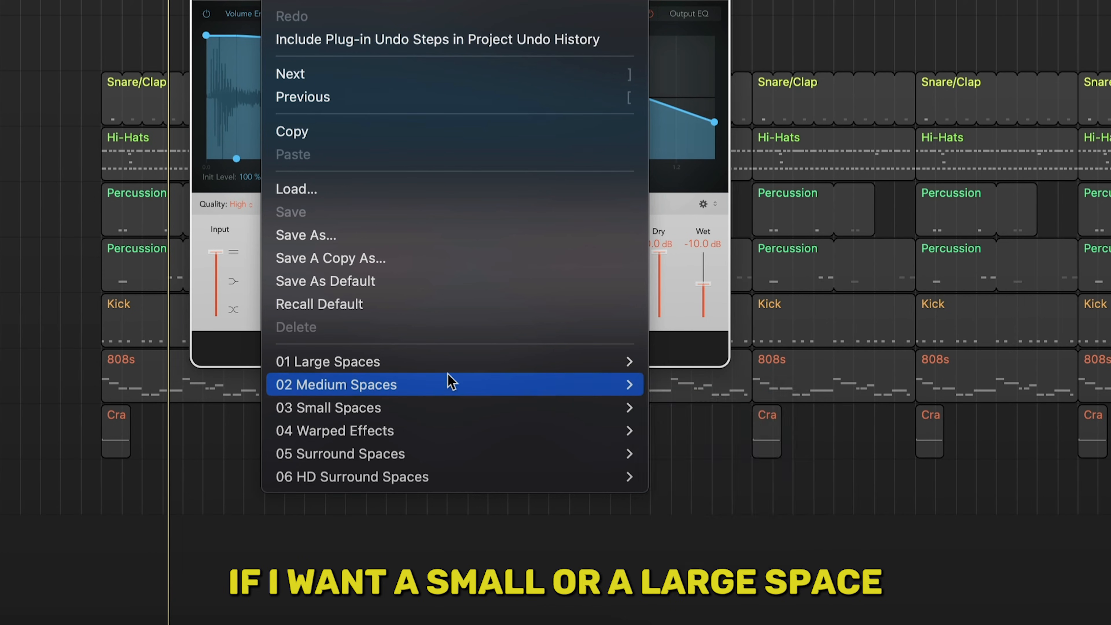
{"action": "mouse_move", "coordinate": [719, 404]}
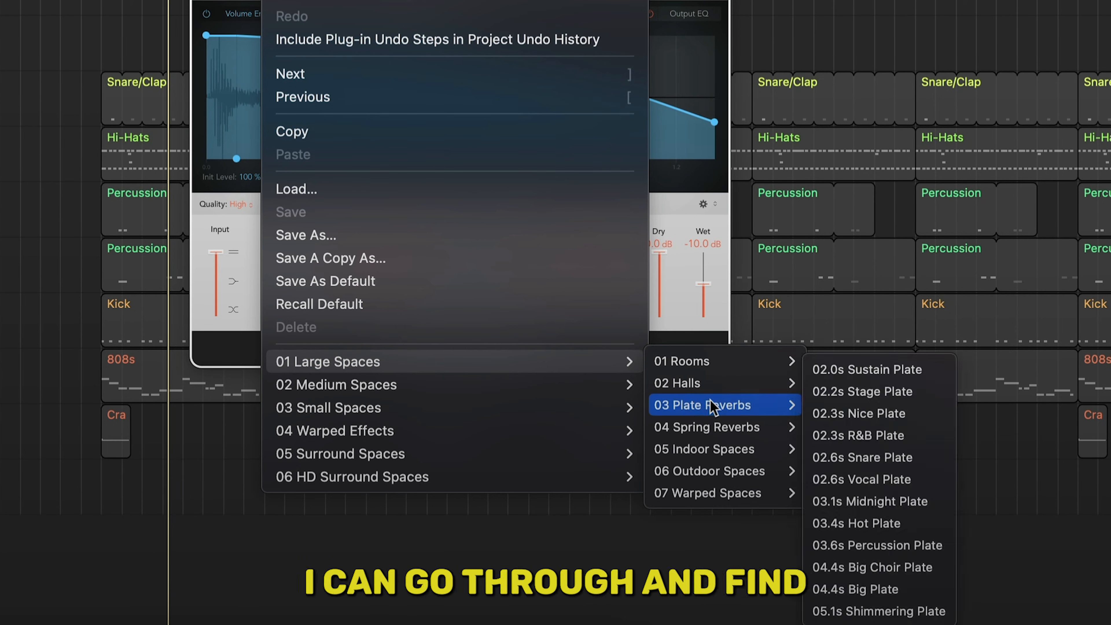
{"action": "left_click", "coordinate": [850, 419]}
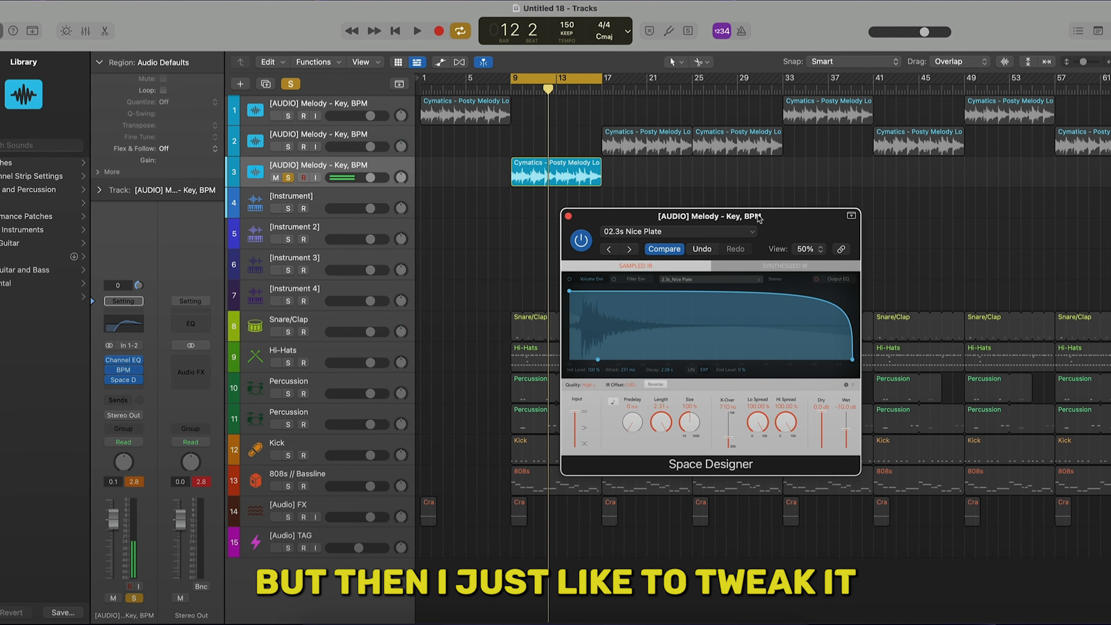
Lower Space Designer's wet level to about -14.5 dB during playback
{"action": "left_click_drag", "start_coordinate": [744, 226], "coordinate": [674, 247]}
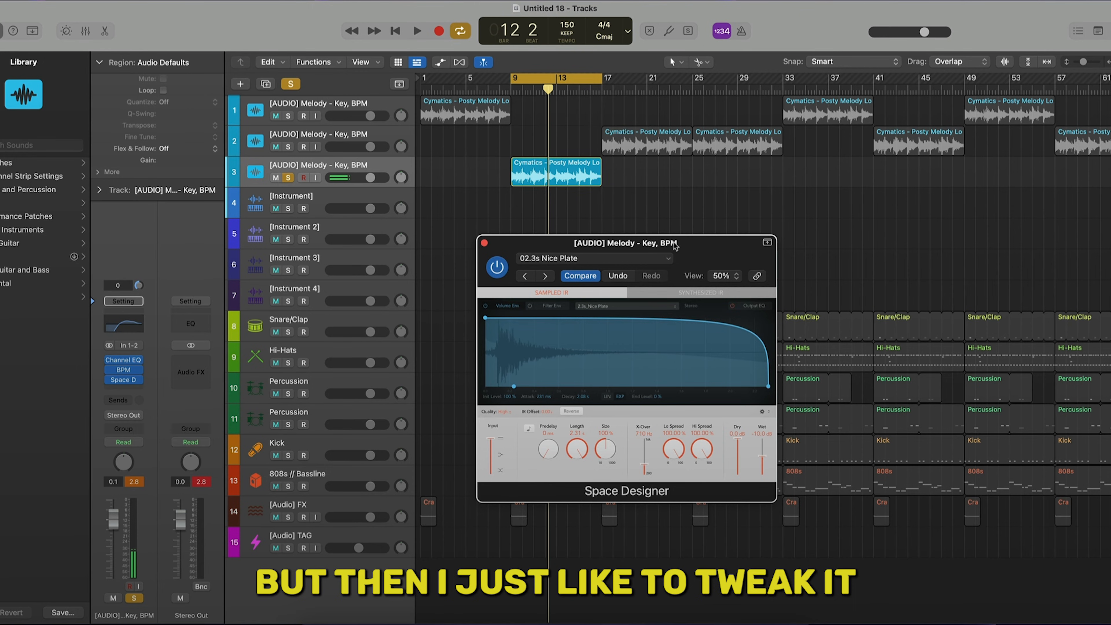
{"action": "key", "text": "space"}
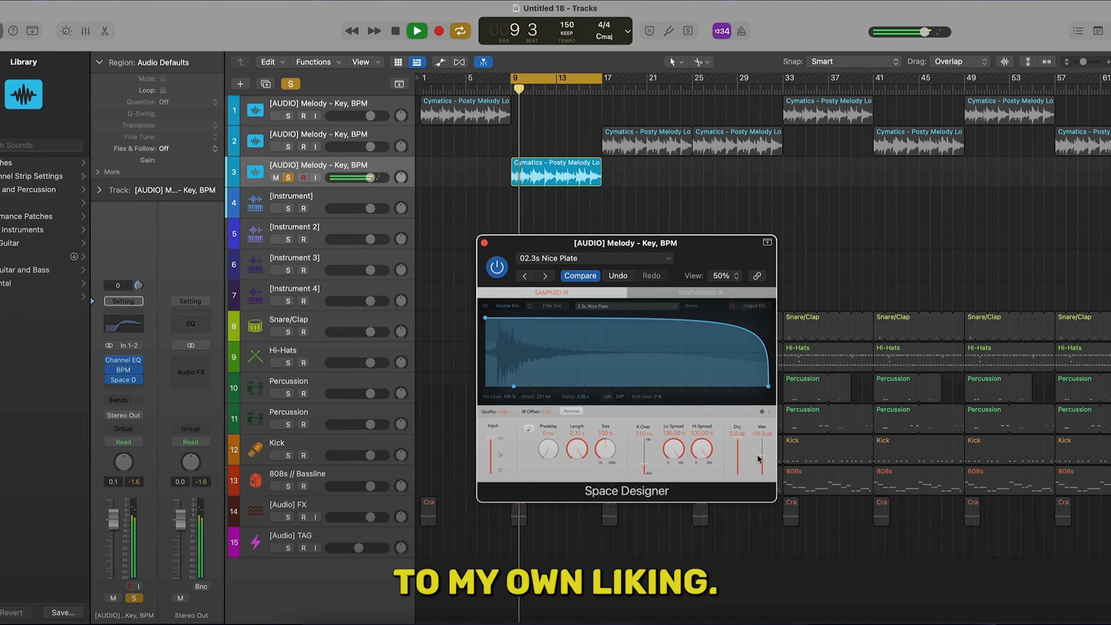
{"action": "left_click_drag", "start_coordinate": [758, 459], "coordinate": [762, 465]}
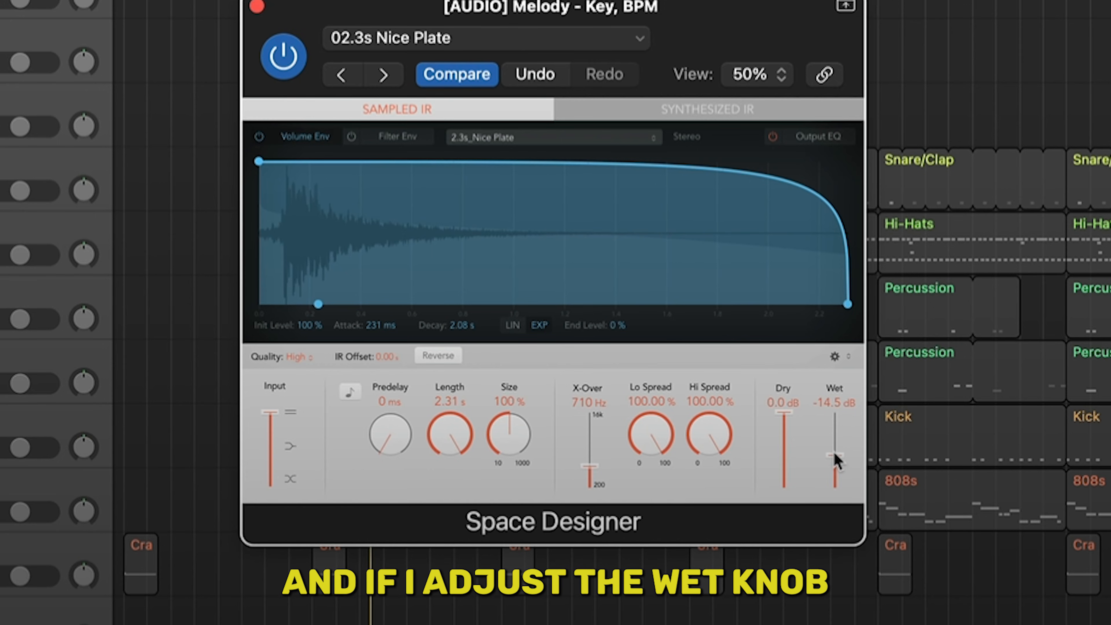
Lower Space Designer's wet level to about -27 dB and play the section with all tracks unsoloed
{"action": "left_click_drag", "start_coordinate": [835, 454], "coordinate": [834, 471]}
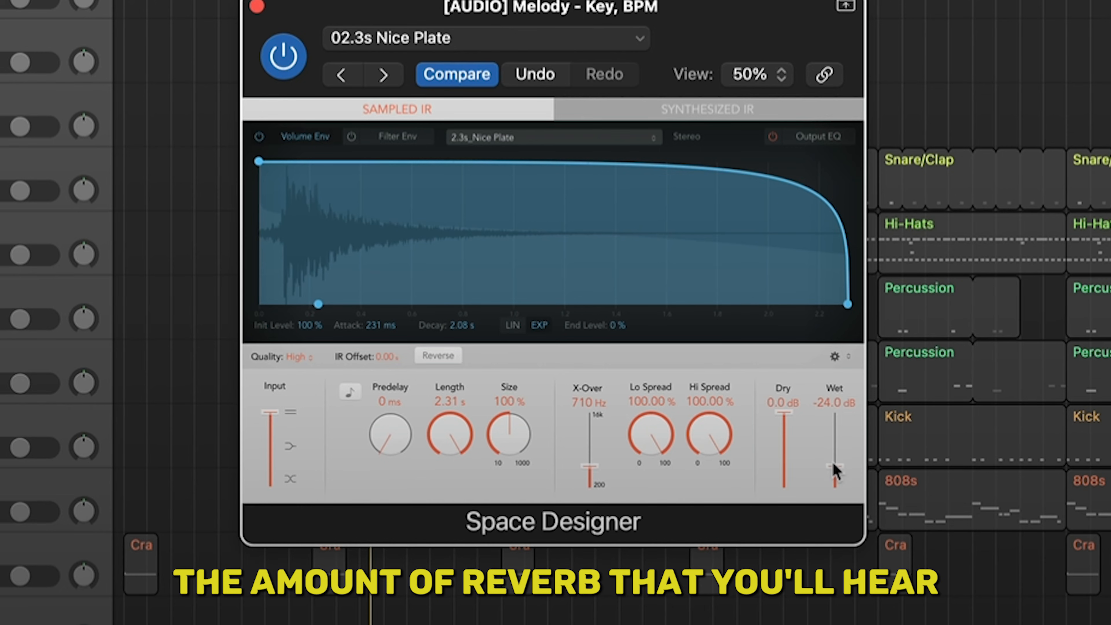
{"action": "left_click_drag", "start_coordinate": [834, 475], "coordinate": [834, 476]}
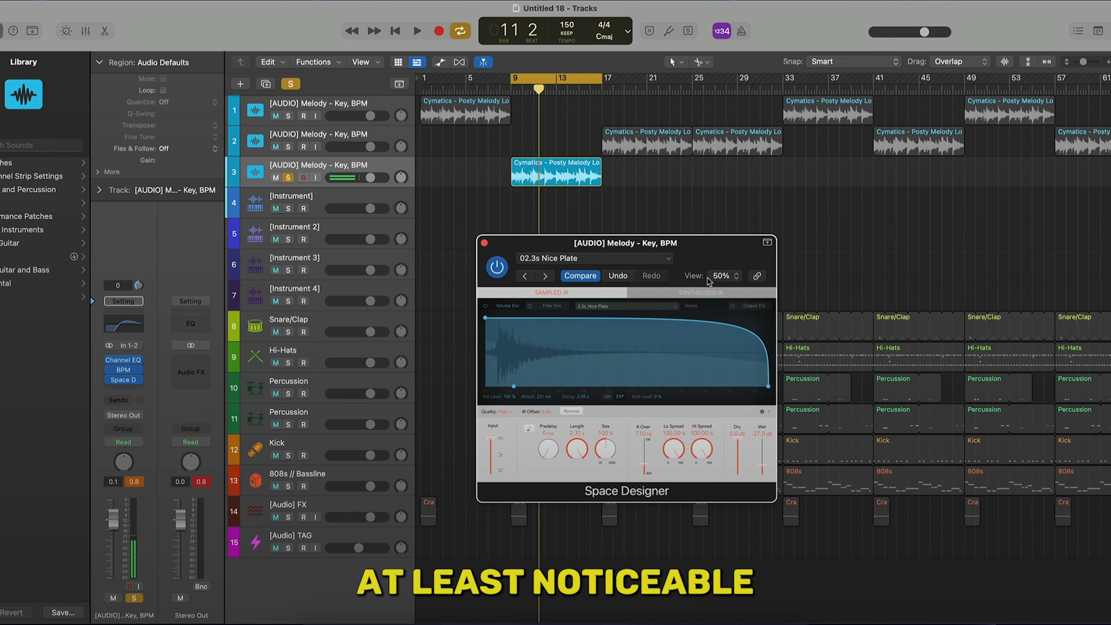
{"action": "key", "text": "space"}
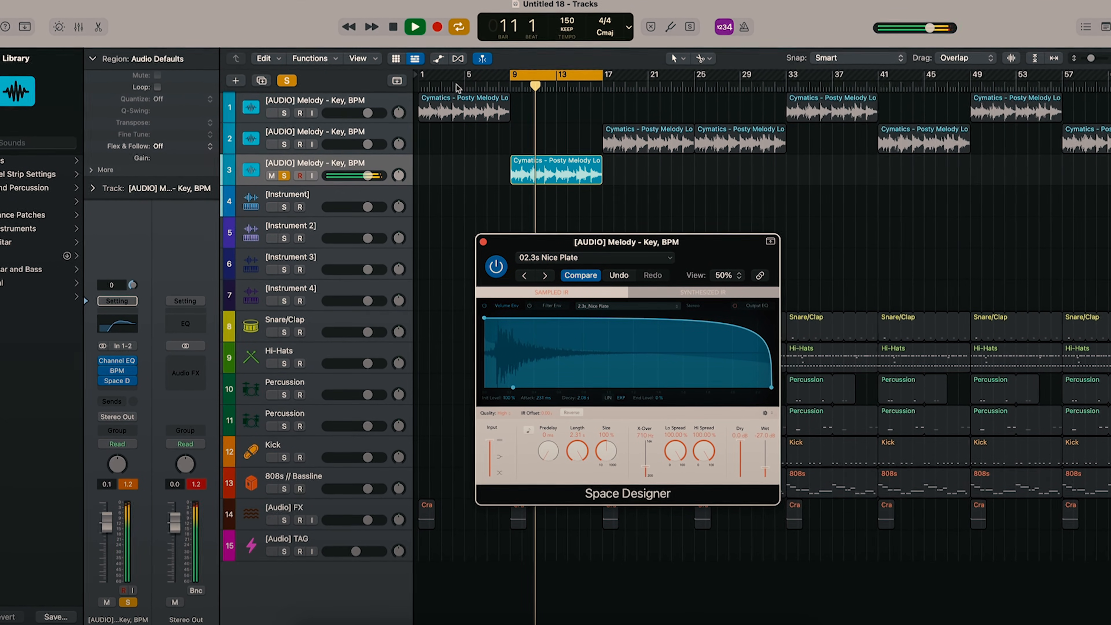
{"action": "left_click", "coordinate": [287, 81]}
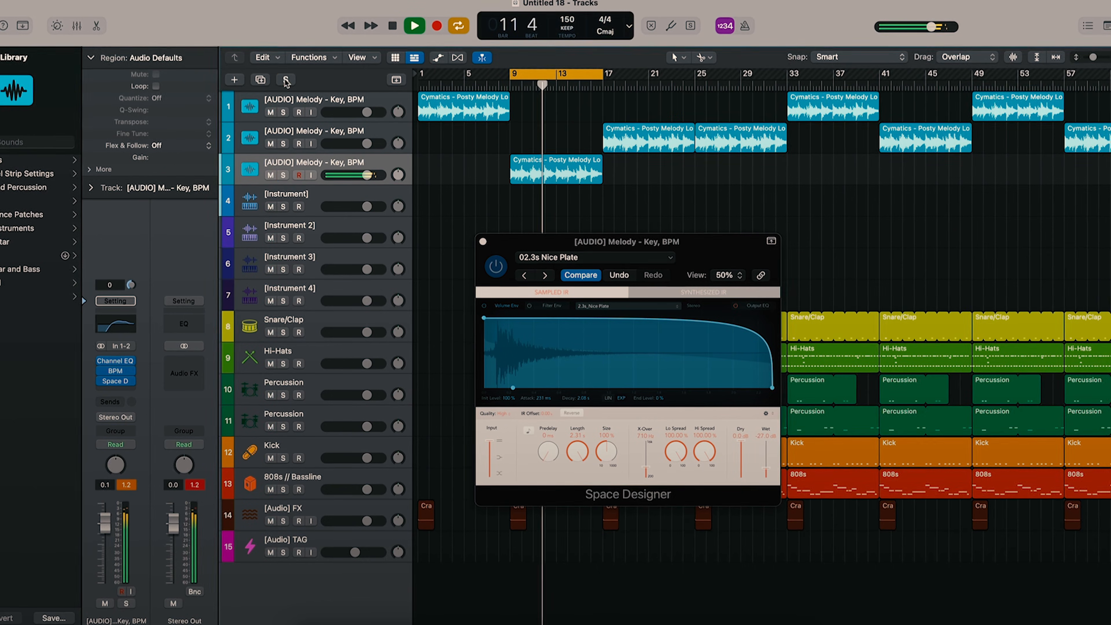
{"action": "left_click", "coordinate": [483, 242]}
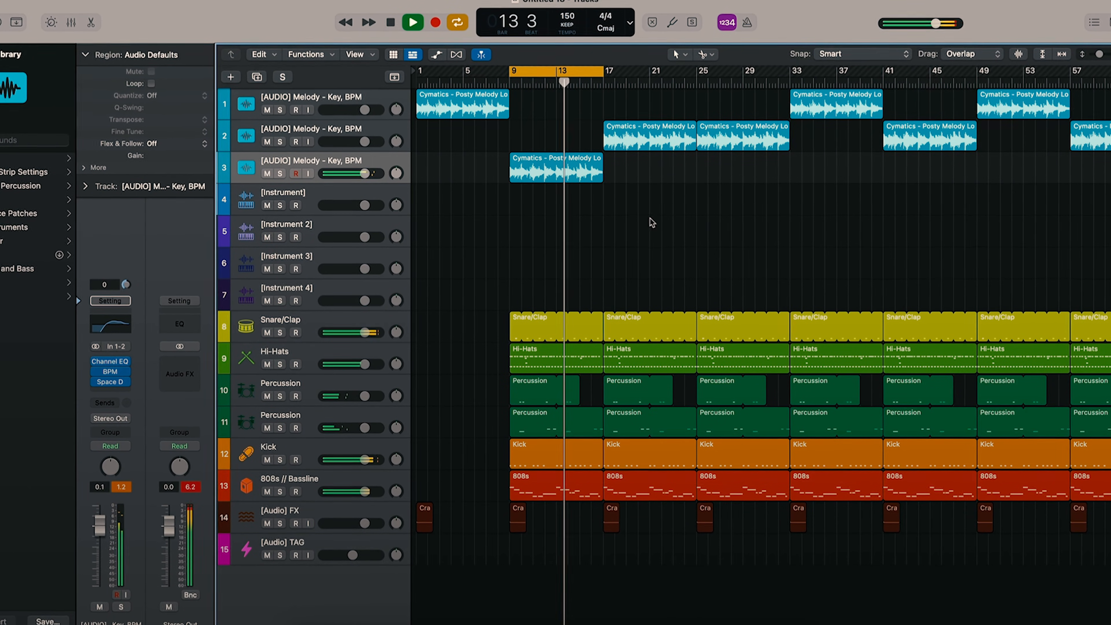
Delete the 808s region that starts at bar 9 and extend the cycle range to about bar 33
{"action": "left_click", "coordinate": [535, 473]}
{"action": "key", "text": "Delete"}
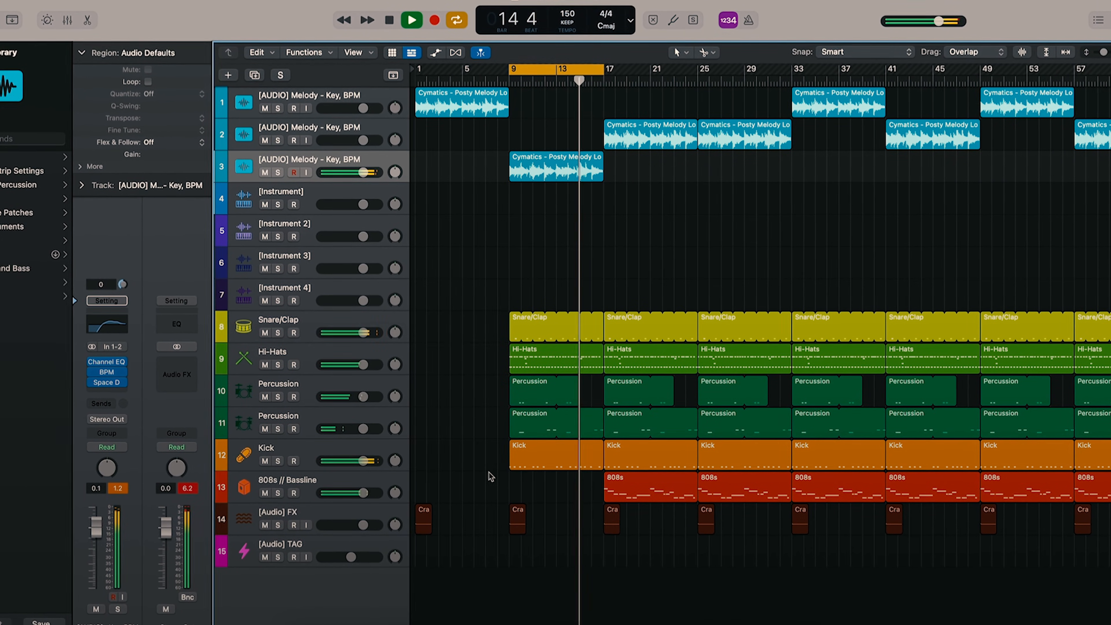
{"action": "left_click_drag", "start_coordinate": [601, 68], "coordinate": [794, 67]}
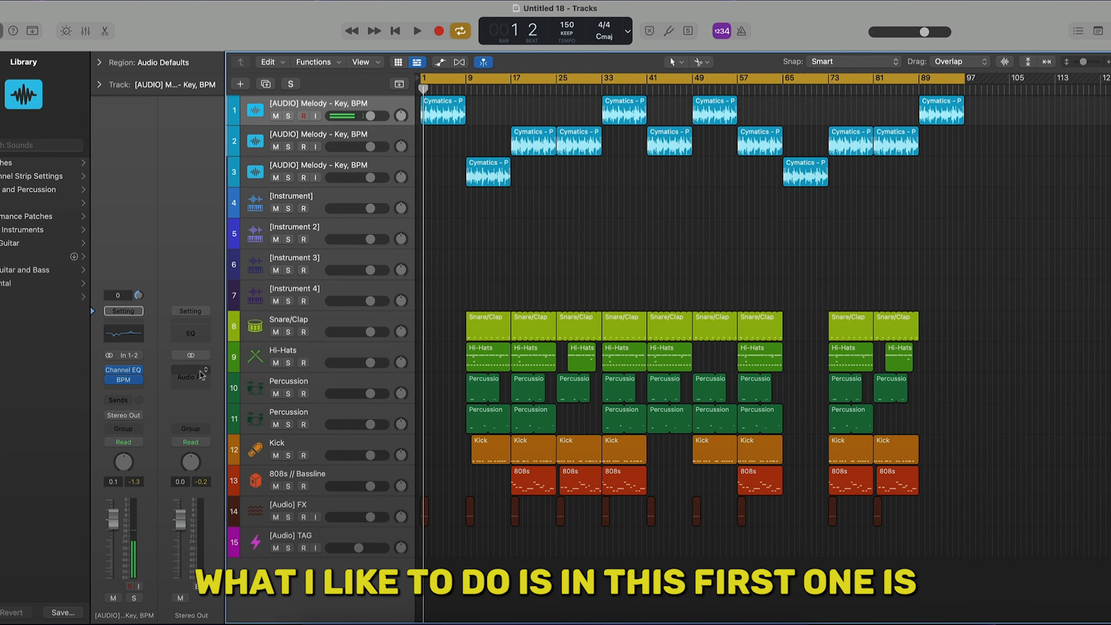
Add a stereo Adaptive Limiter from the Dynamics effects to the Stereo Out channel
{"action": "left_click", "coordinate": [198, 375]}
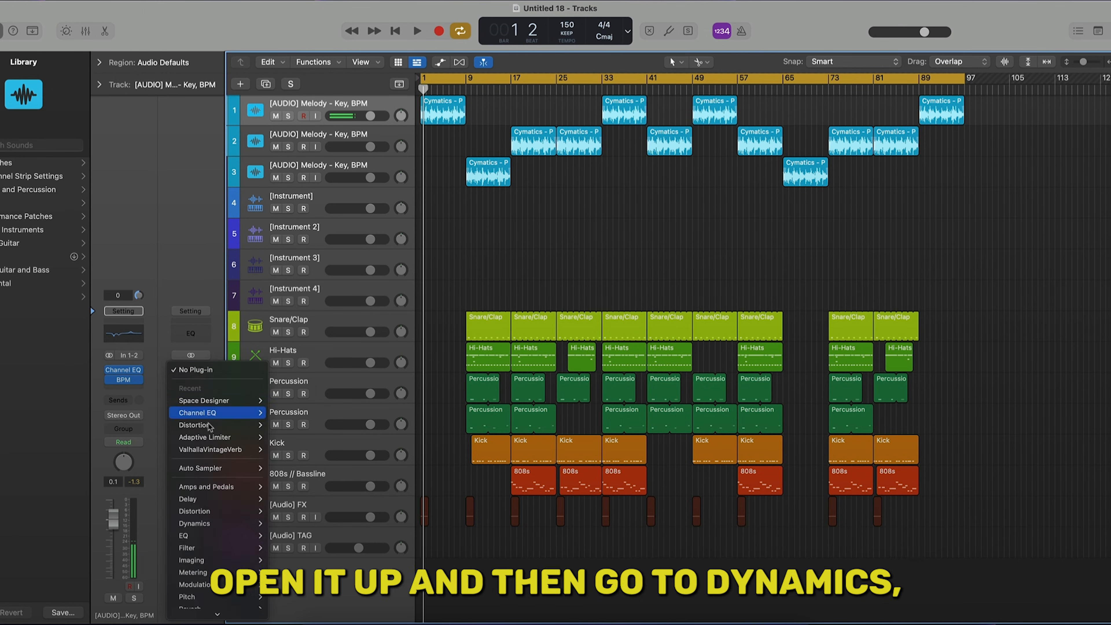
{"action": "mouse_move", "coordinate": [208, 492]}
{"action": "mouse_move", "coordinate": [369, 442]}
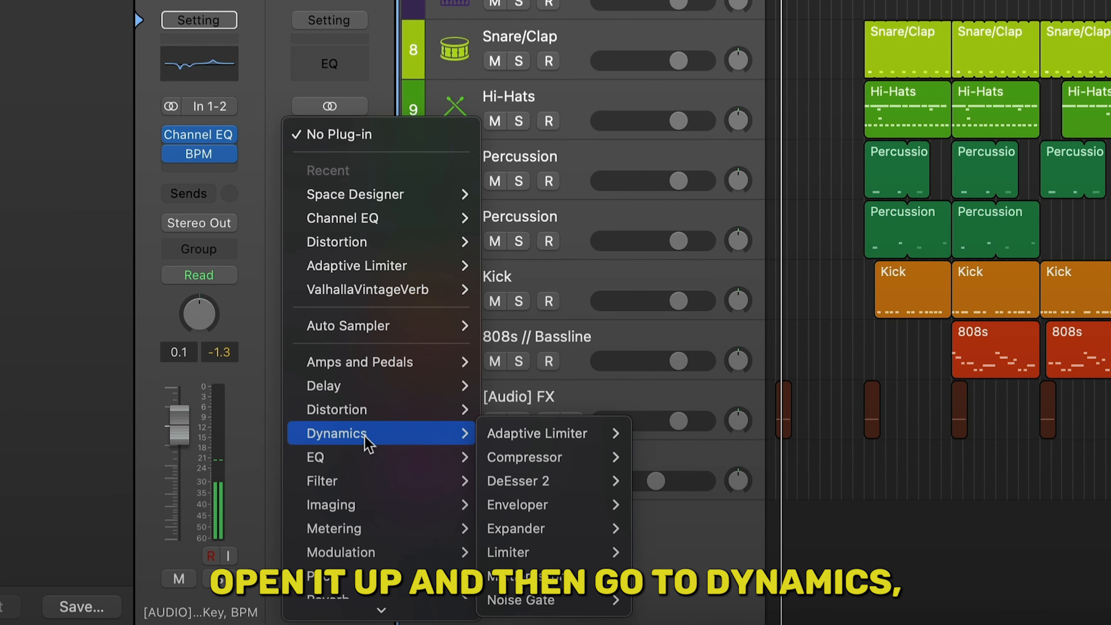
{"action": "mouse_move", "coordinate": [517, 442]}
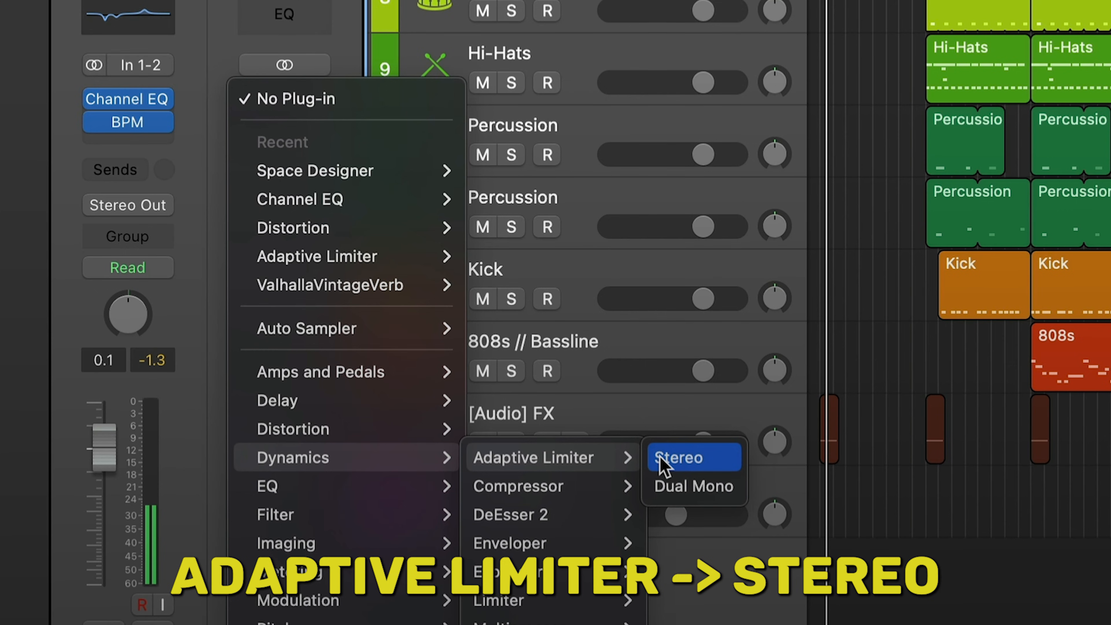
{"action": "left_click", "coordinate": [699, 460]}
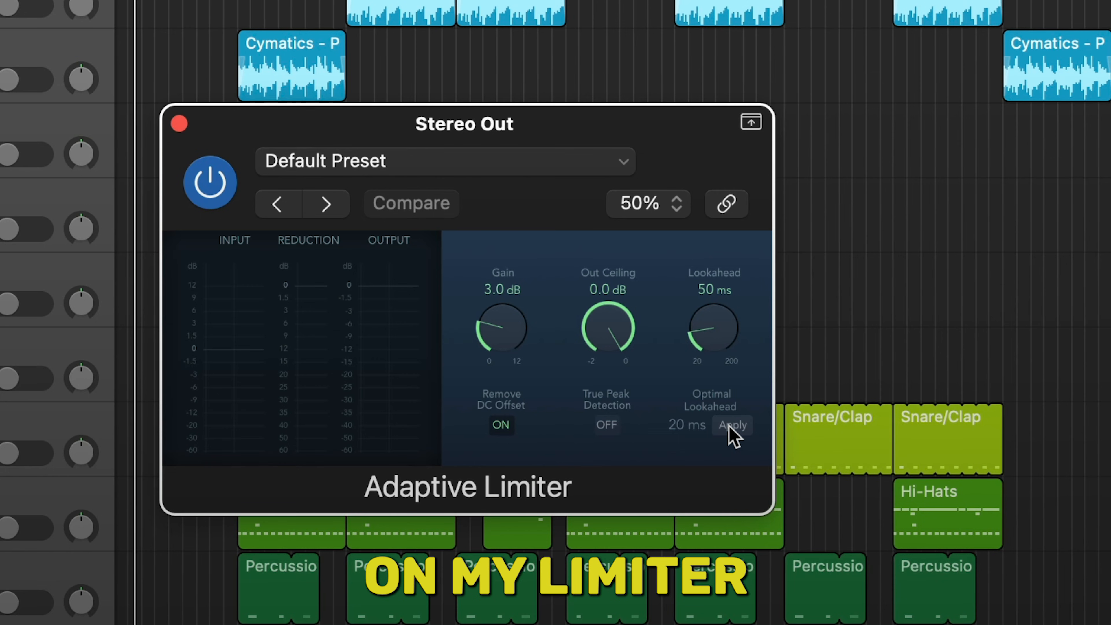
Set the Adaptive Limiter to its optimal lookahead, a -0.1 dB out ceiling and 0 dB gain
{"action": "left_click", "coordinate": [666, 320]}
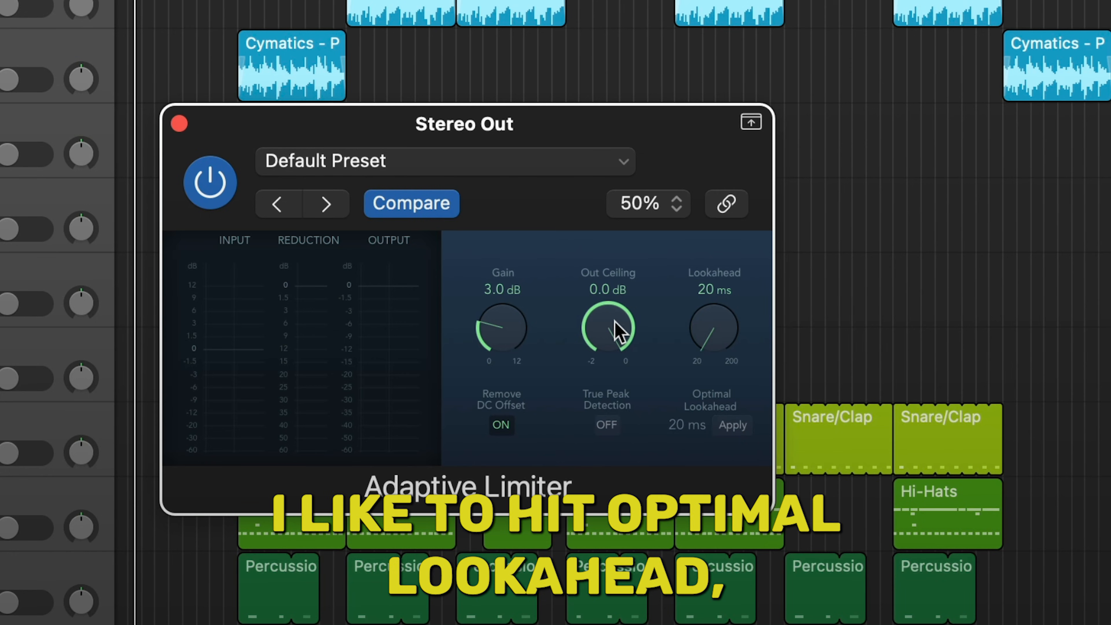
{"action": "left_click_drag", "start_coordinate": [613, 321], "coordinate": [610, 328]}
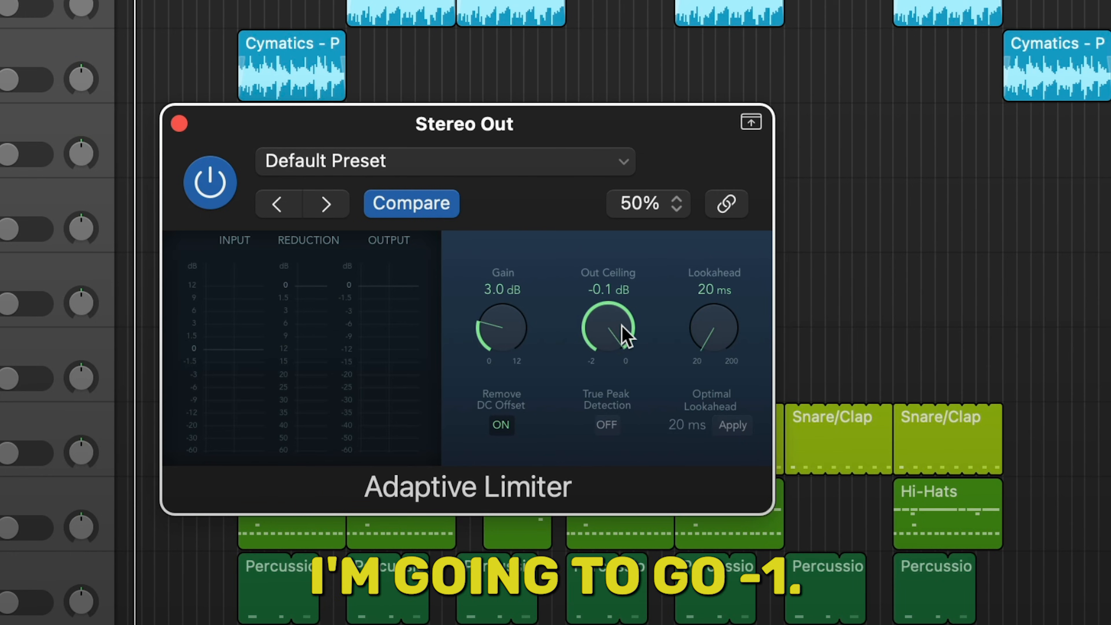
{"action": "left_click_drag", "start_coordinate": [495, 320], "coordinate": [493, 361]}
{"action": "left_click_drag", "start_coordinate": [497, 400], "coordinate": [508, 440]}
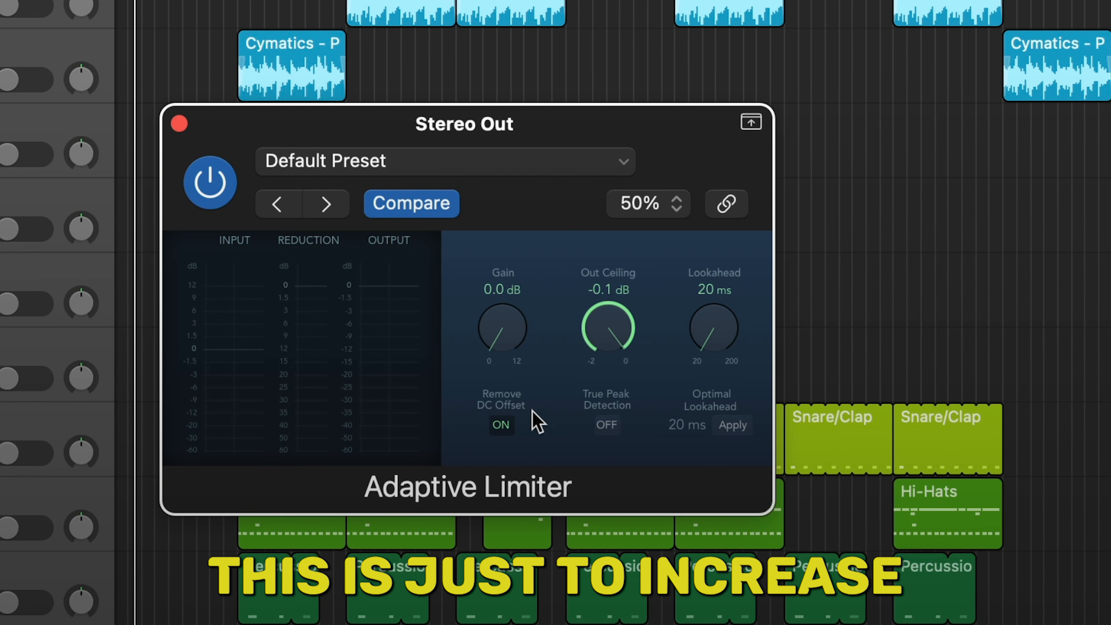
Play the beat from about bar 17 and raise the Adaptive Limiter's gain to about 2.9 dB
{"action": "key", "text": "space"}
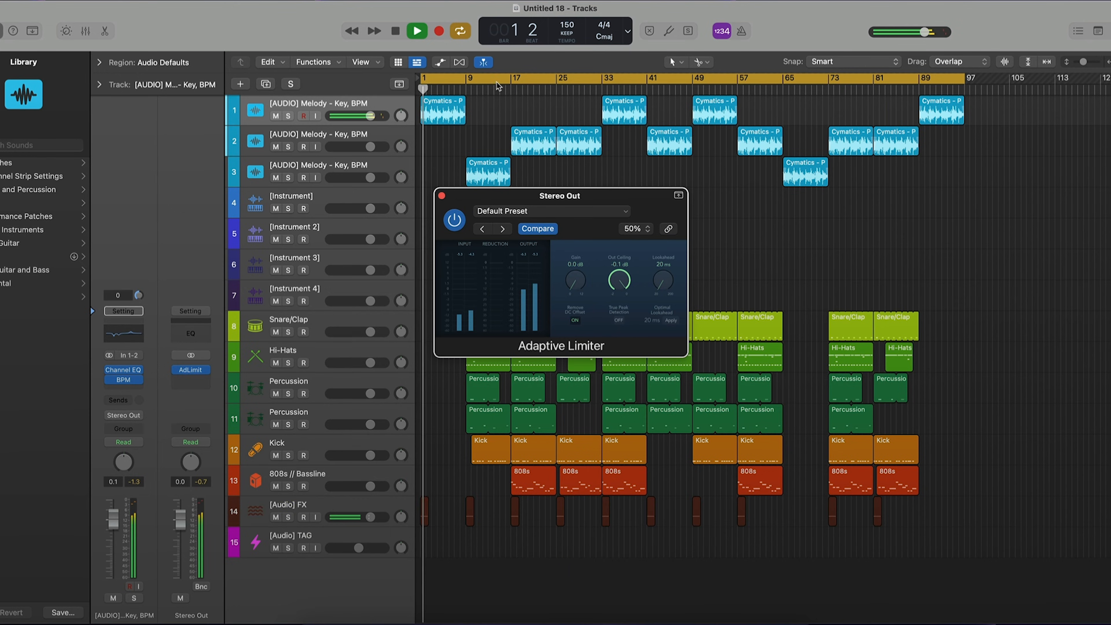
{"action": "left_click", "coordinate": [520, 89]}
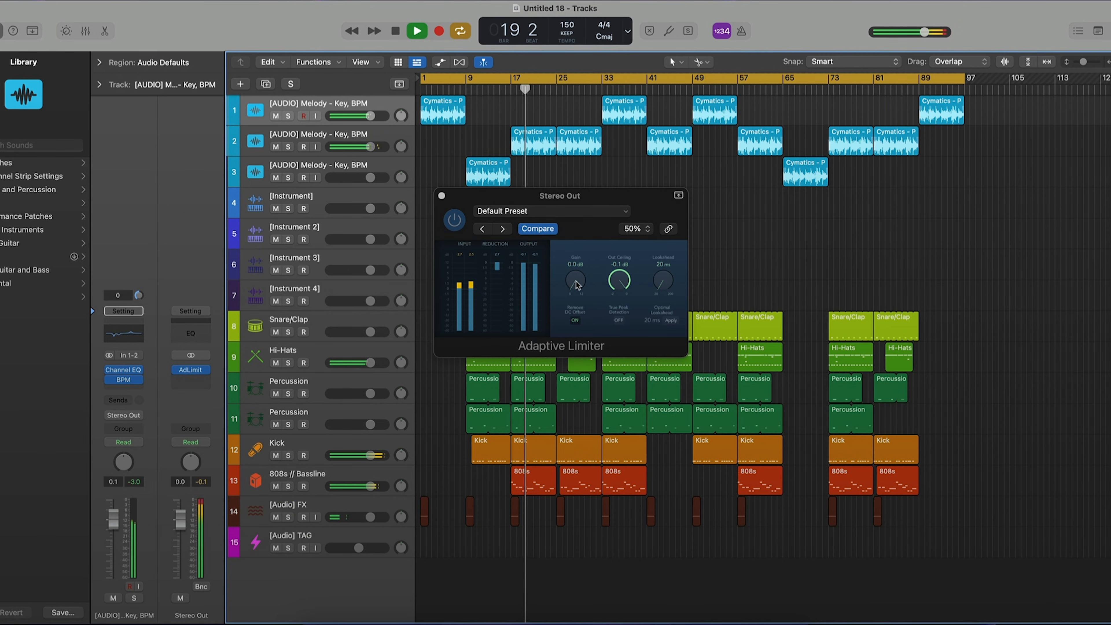
{"action": "left_click_drag", "start_coordinate": [569, 277], "coordinate": [567, 242]}
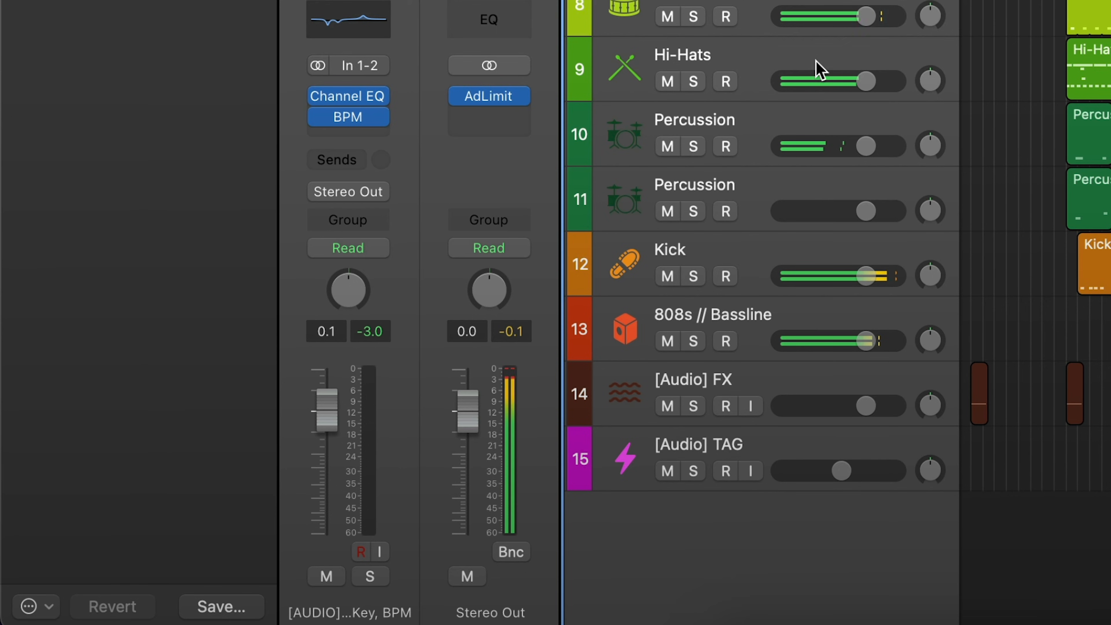
Raise the Hi-Hats track's volume to about 2.1 dB while the beat plays
{"action": "left_click", "coordinate": [346, 353]}
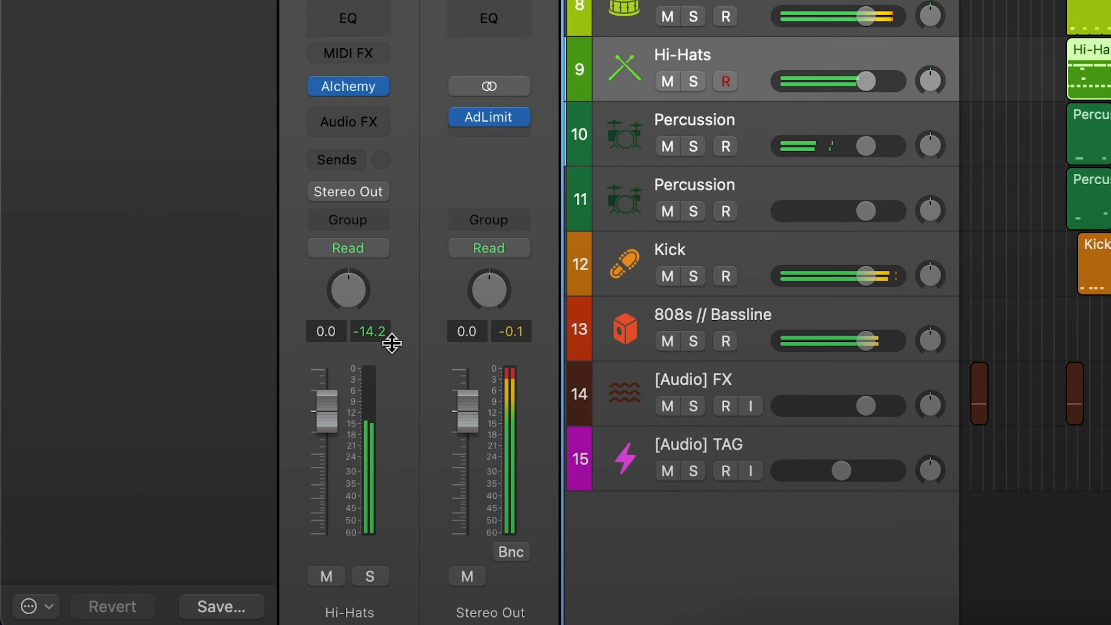
{"action": "left_click_drag", "start_coordinate": [327, 401], "coordinate": [326, 378]}
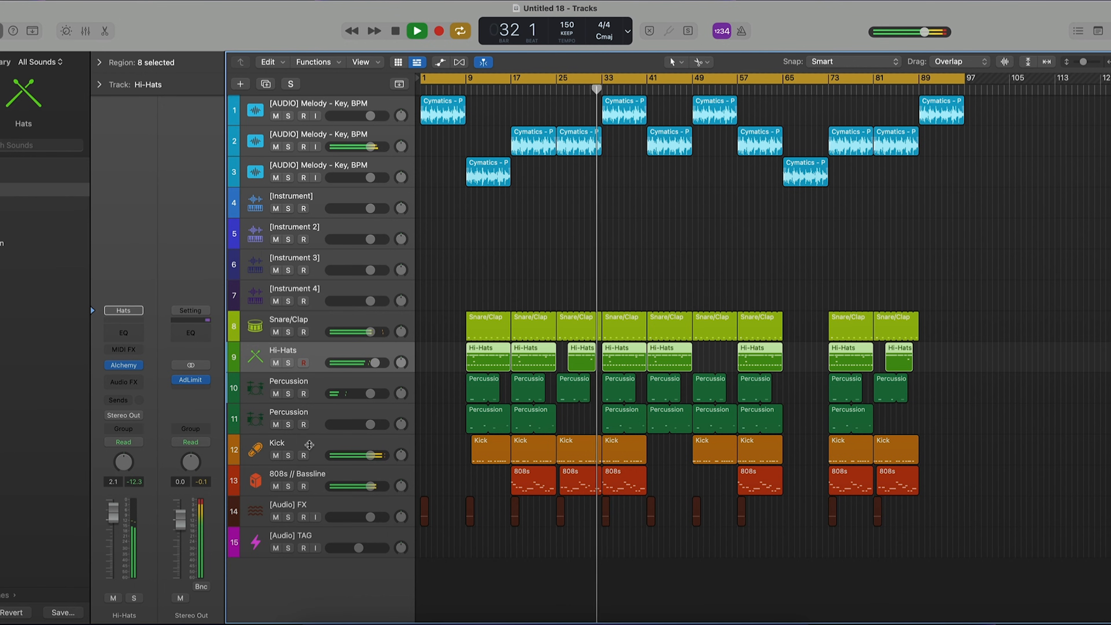
{"action": "left_click", "coordinate": [715, 361]}
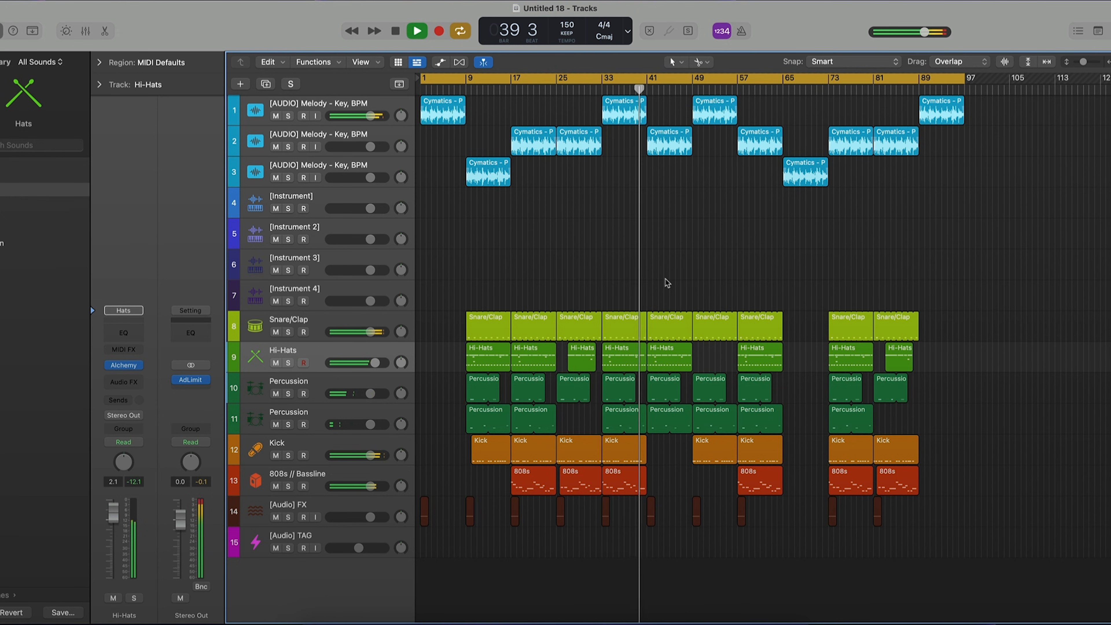
{"action": "key", "text": "space"}
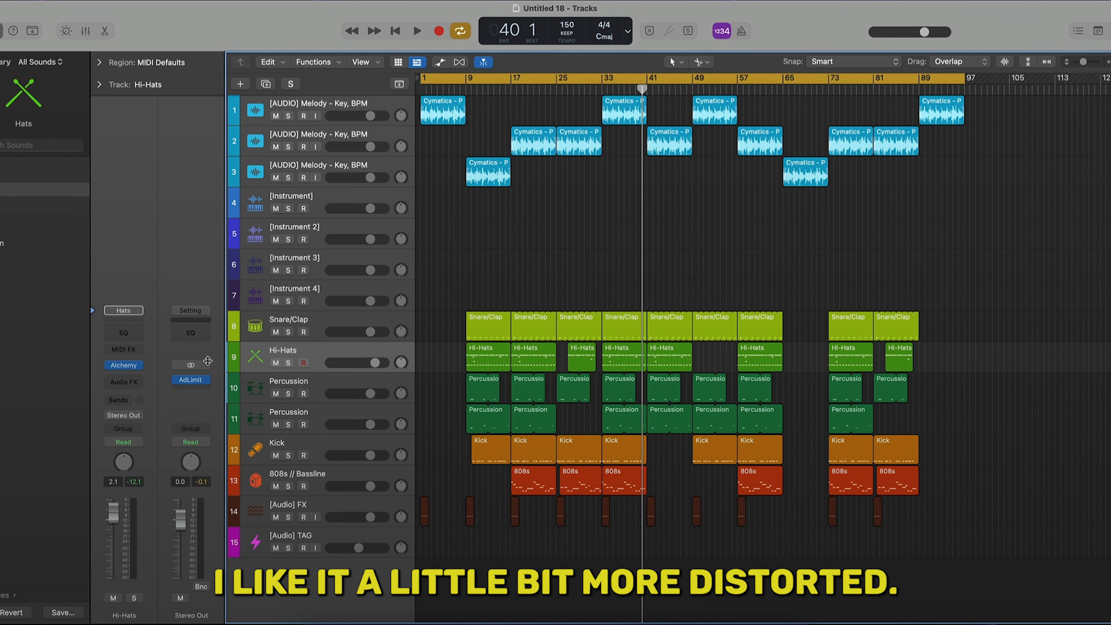
Try higher gain on the Stereo Out's Adaptive Limiter during playback and settle it at 3.2 dB
{"action": "left_click", "coordinate": [191, 379]}
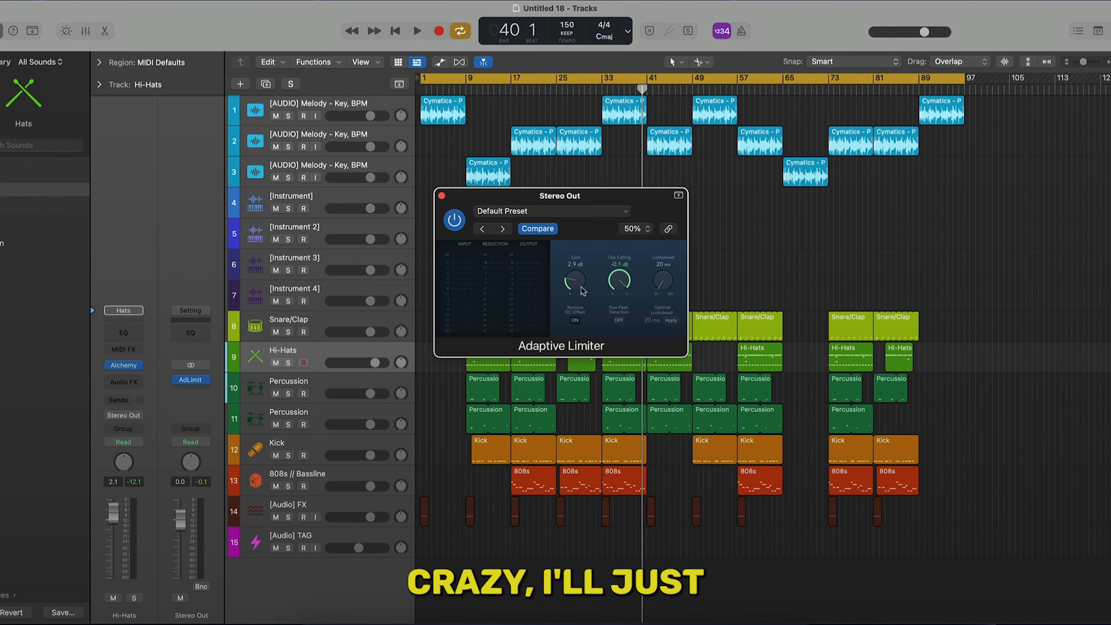
{"action": "left_click_drag", "start_coordinate": [582, 291], "coordinate": [569, 234]}
{"action": "key", "text": "space"}
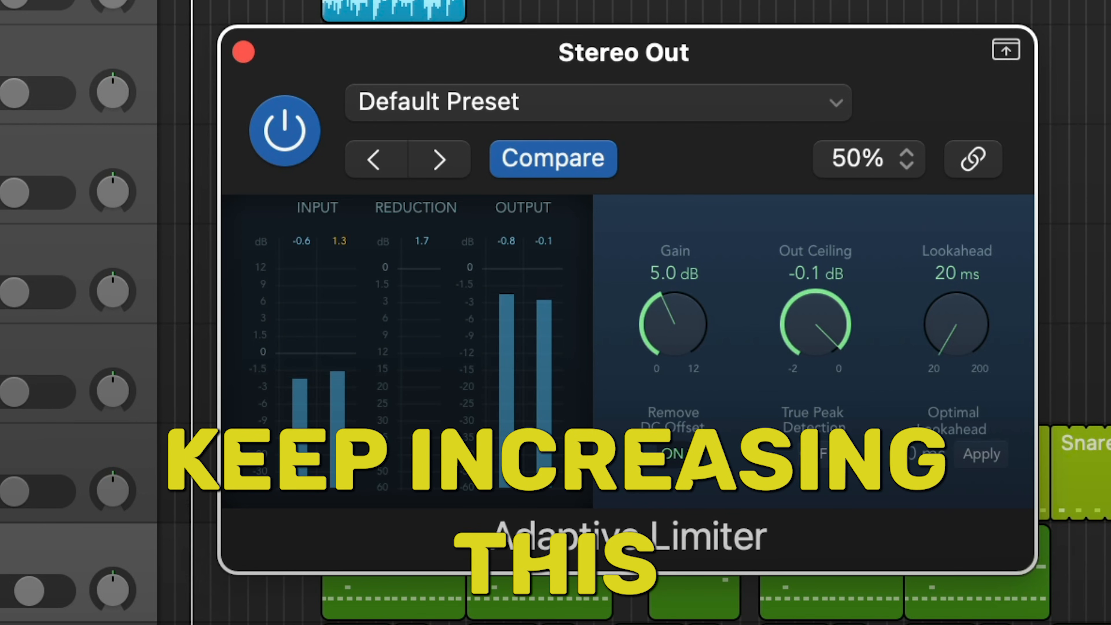
{"action": "left_click_drag", "start_coordinate": [679, 322], "coordinate": [674, 492]}
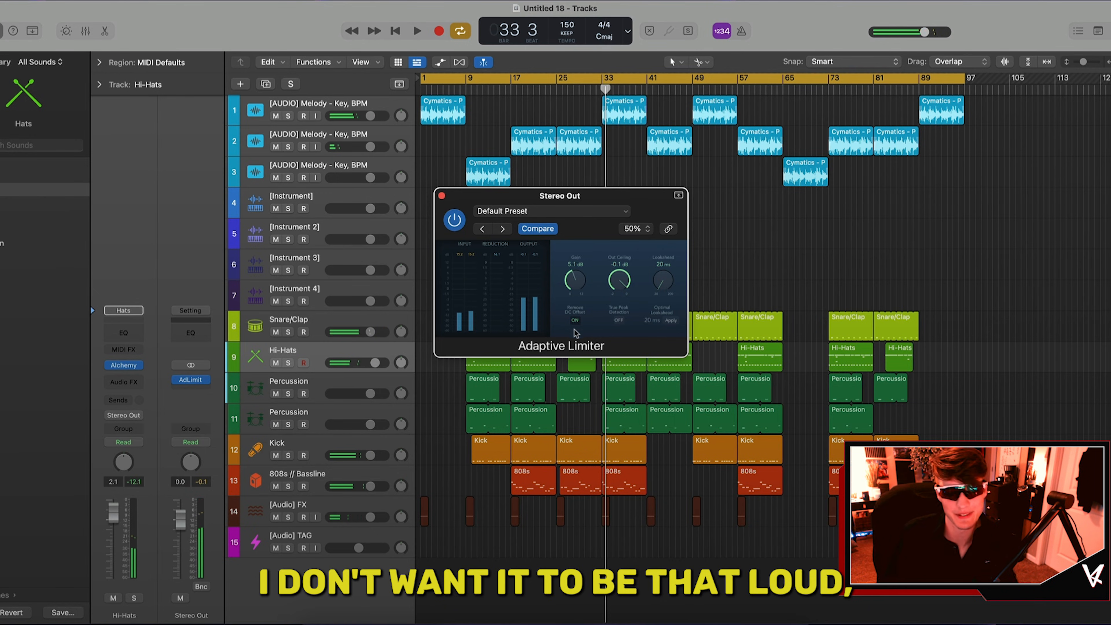
{"action": "left_click_drag", "start_coordinate": [576, 334], "coordinate": [571, 360]}
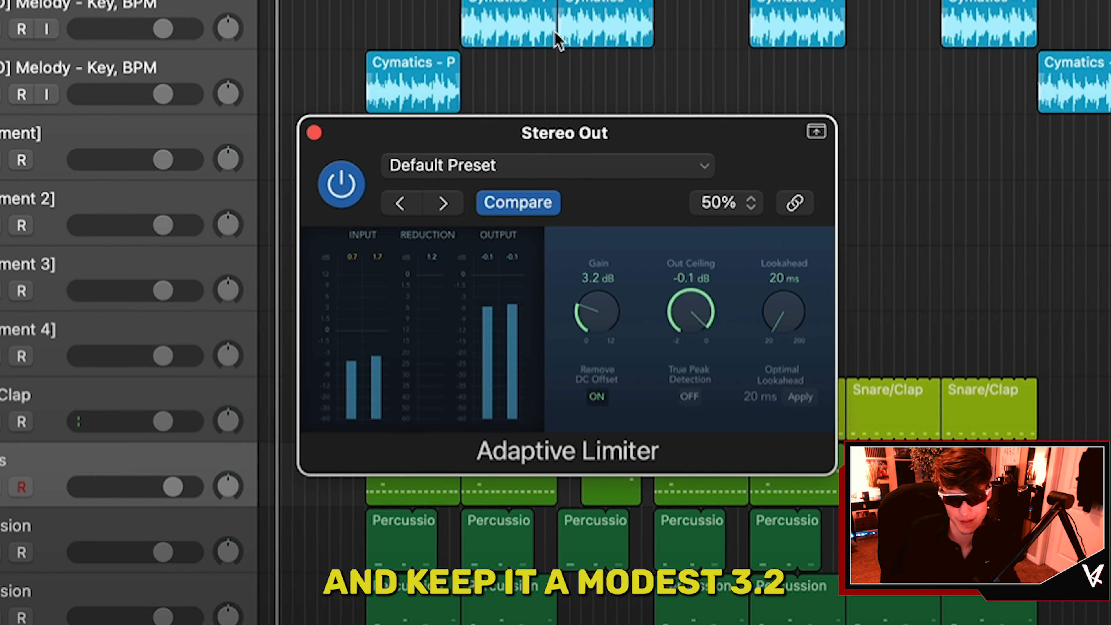
{"action": "left_click", "coordinate": [313, 133]}
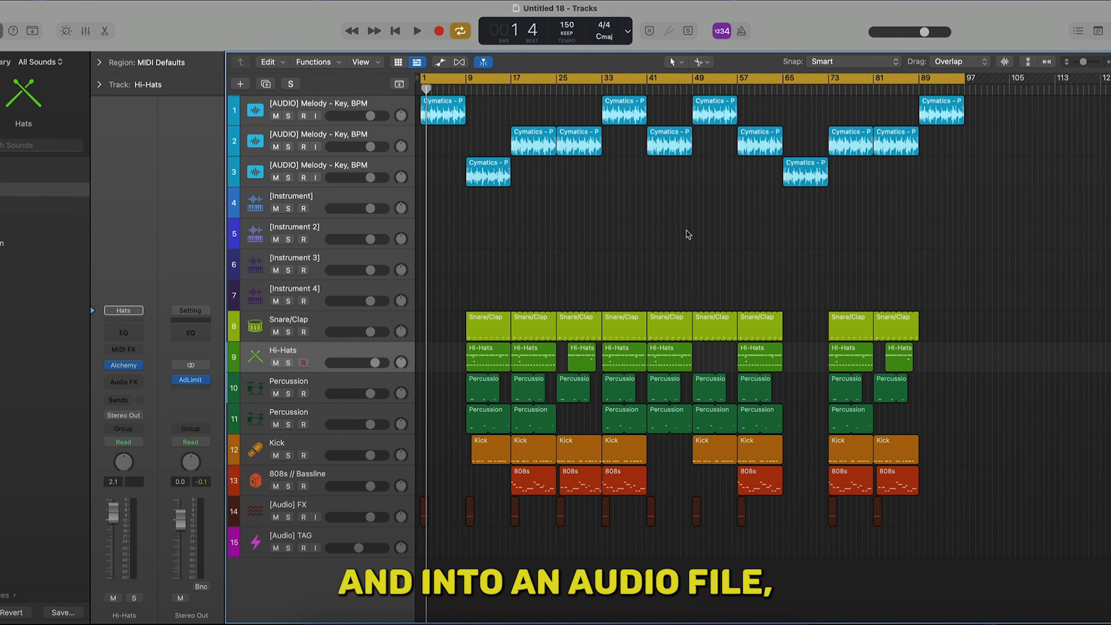
Start an offline PCM bounce of bars 1 to 97 as a 24-bit, 44100 Hz interleaved Wave file
{"action": "key", "text": "super+b"}
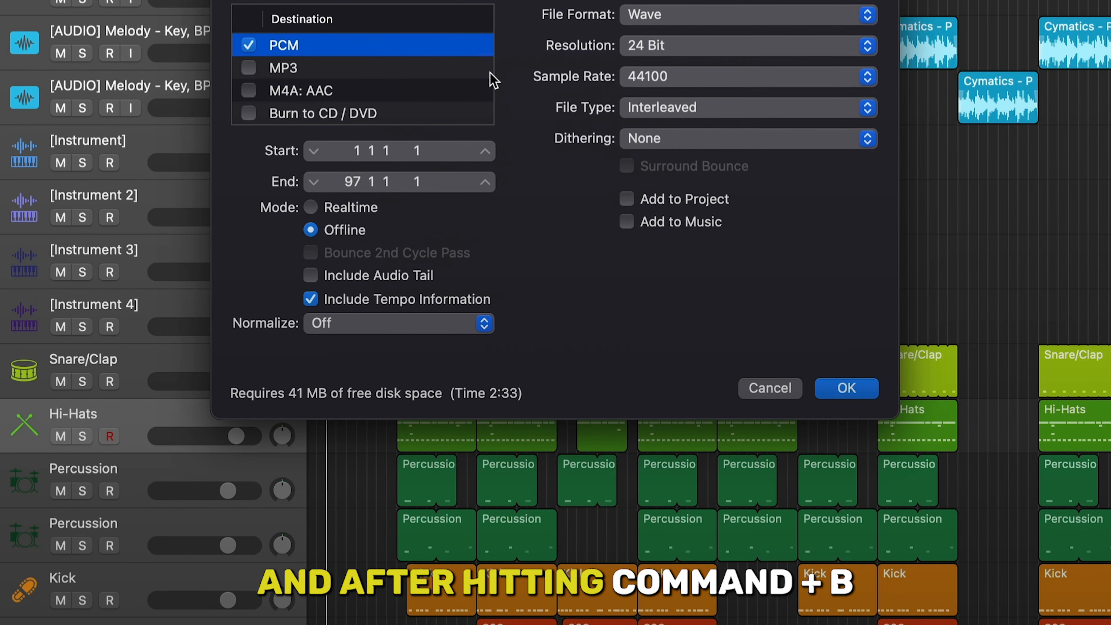
{"action": "left_click_drag", "start_coordinate": [494, 1], "coordinate": [481, 117]}
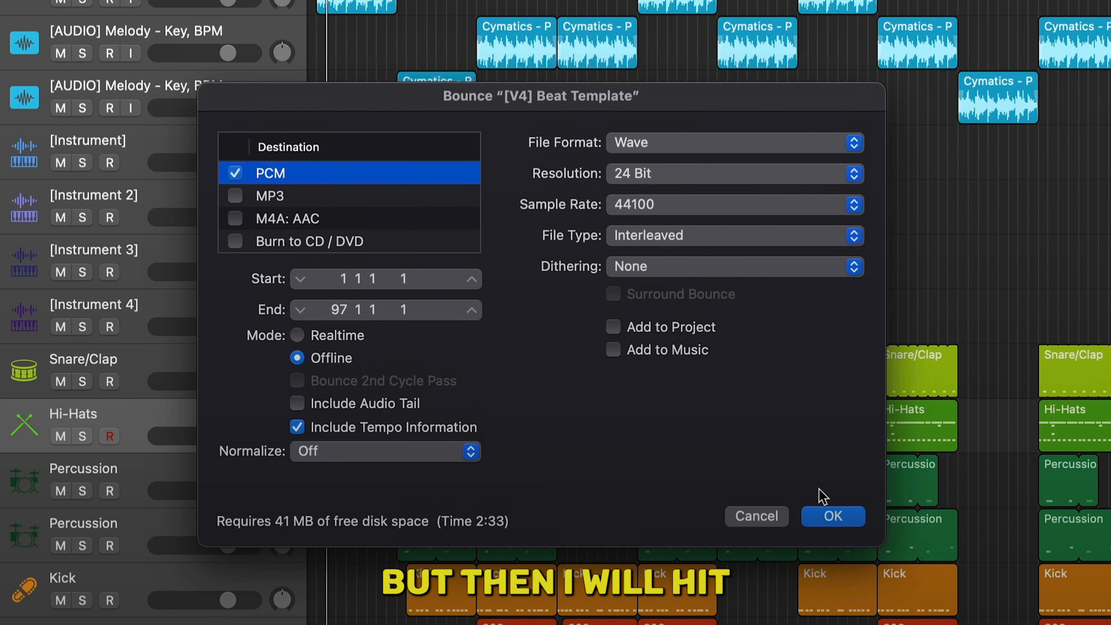
{"action": "left_click", "coordinate": [832, 516]}
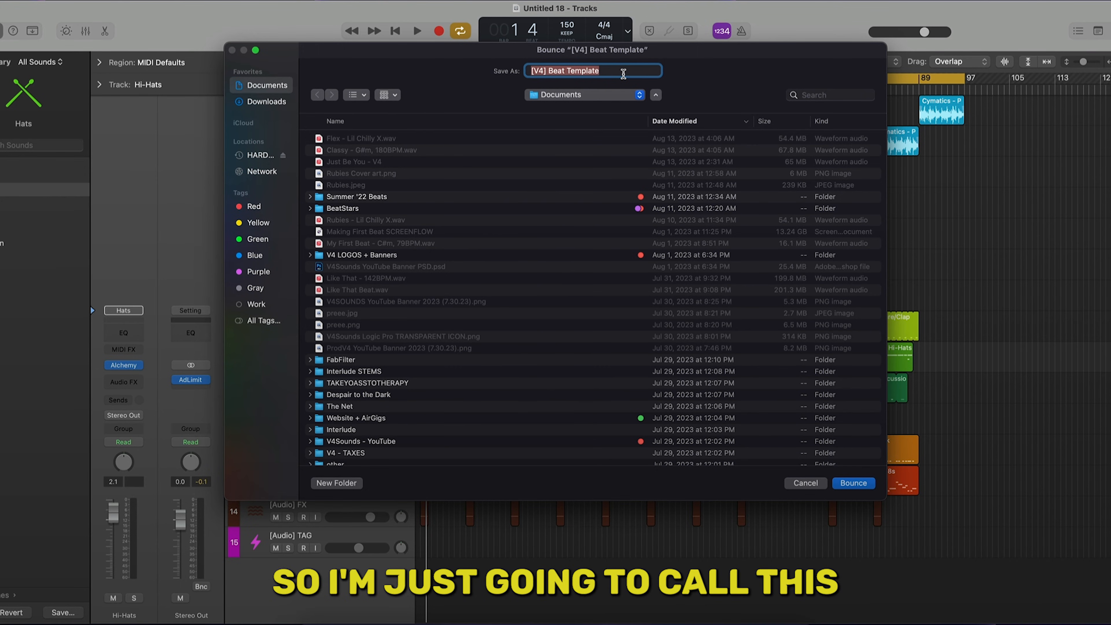
Name the bounce "Slapper - C#m, 150BPM" and export it to the Documents folder
{"action": "type", "text": "Slapper - C"}
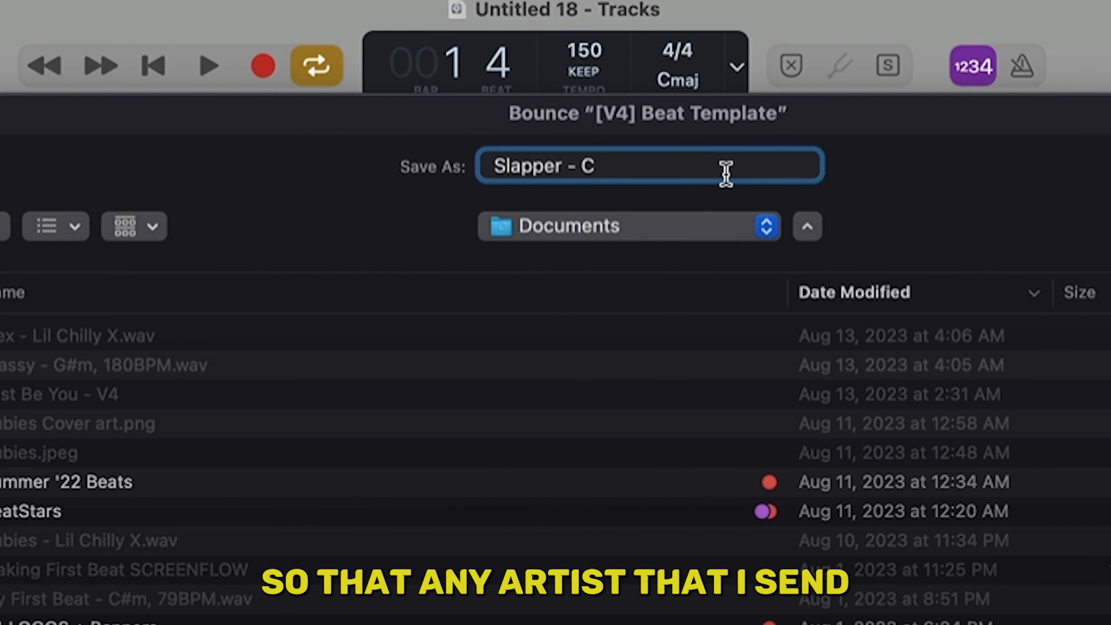
{"action": "type", "text": "#m"}
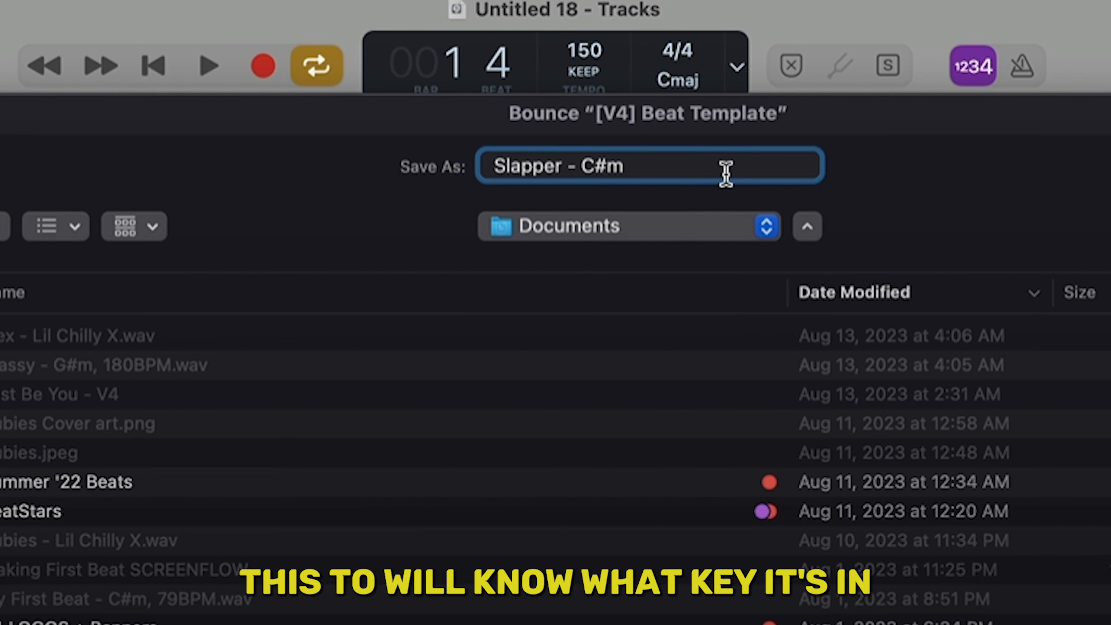
{"action": "type", "text": ", "}
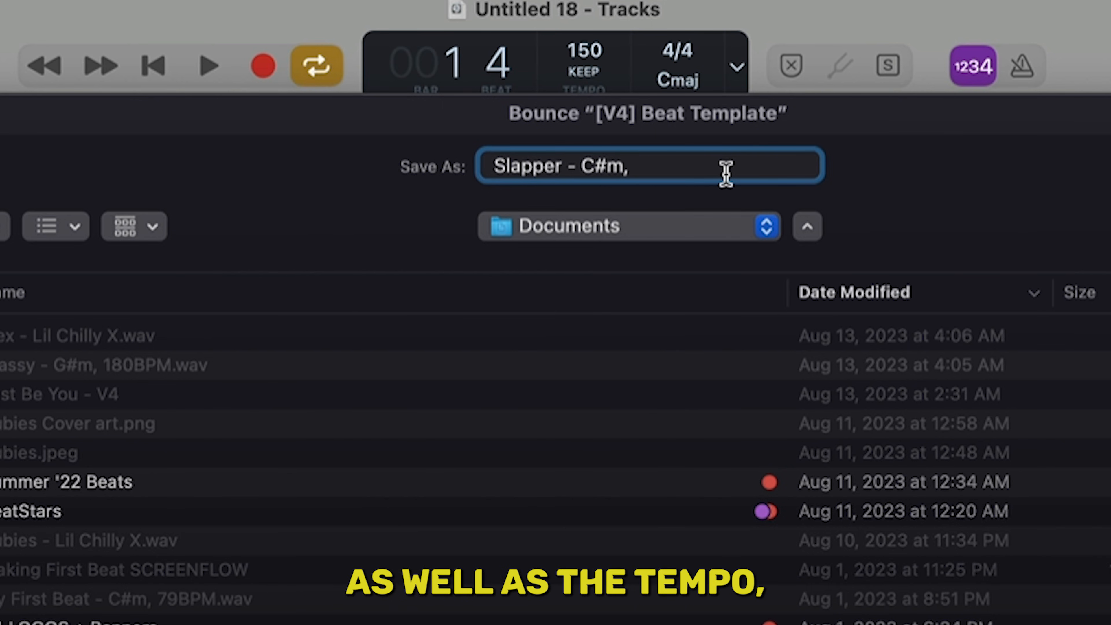
{"action": "type", "text": "150BPM"}
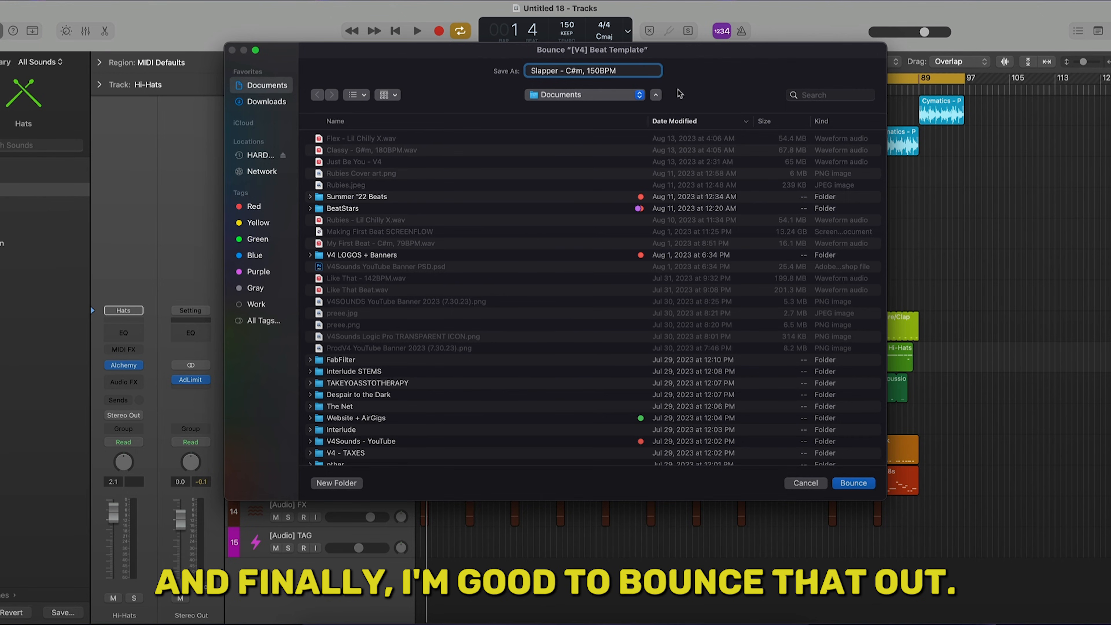
{"action": "left_click", "coordinate": [856, 483]}
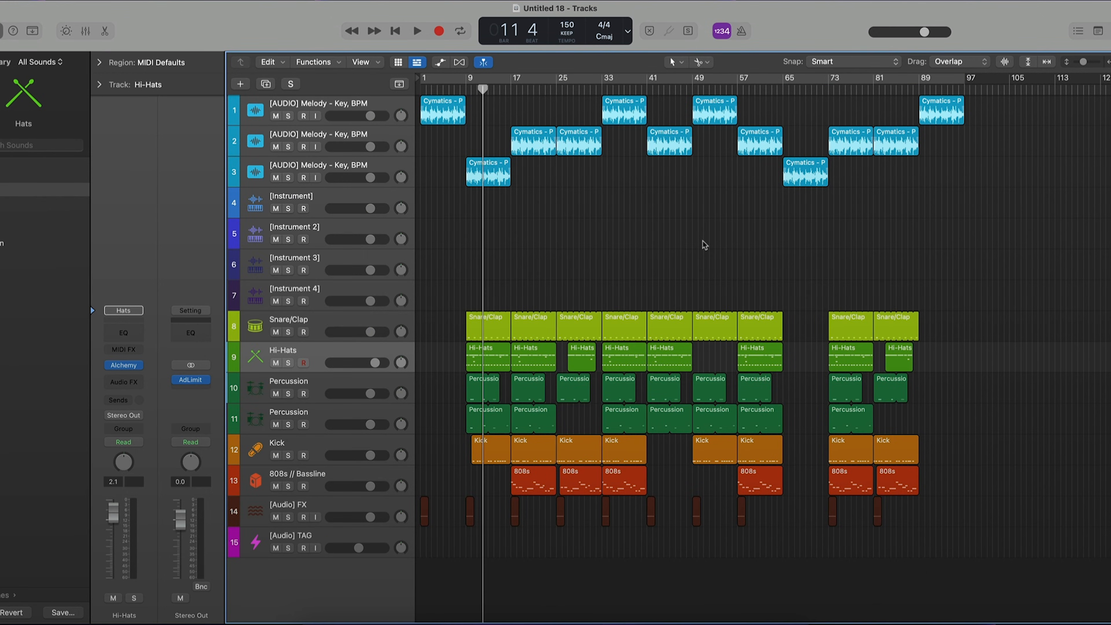